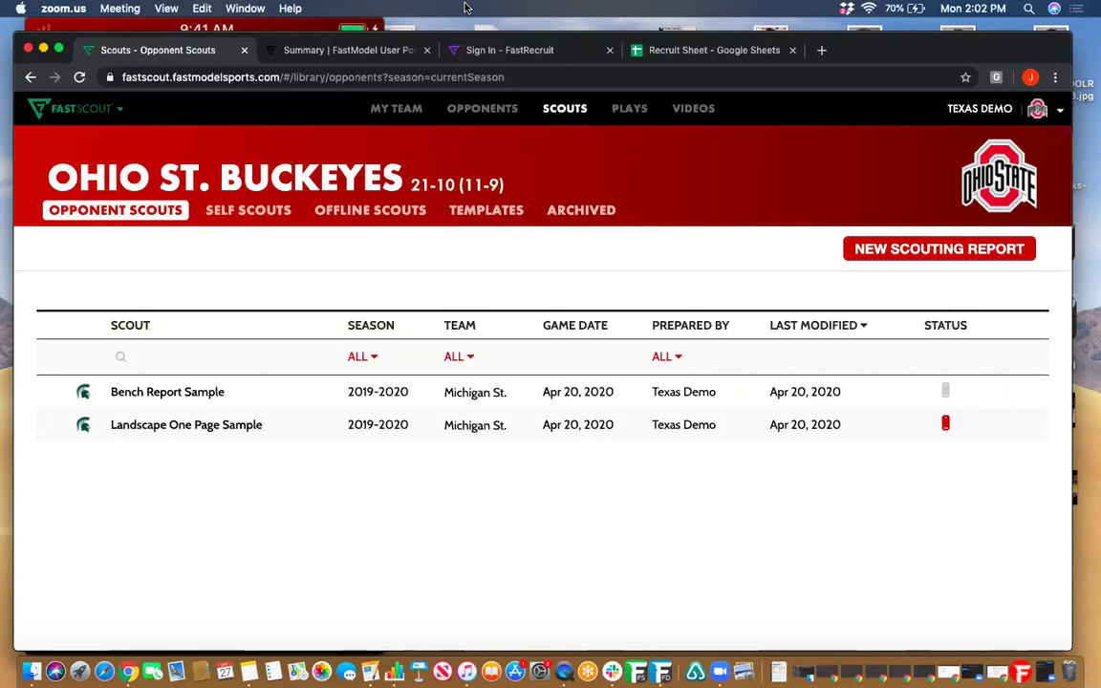
Step: View the list of saved scouting report templates and return to the opponent scouts
{"action": "left_click", "coordinate": [457, 291]}
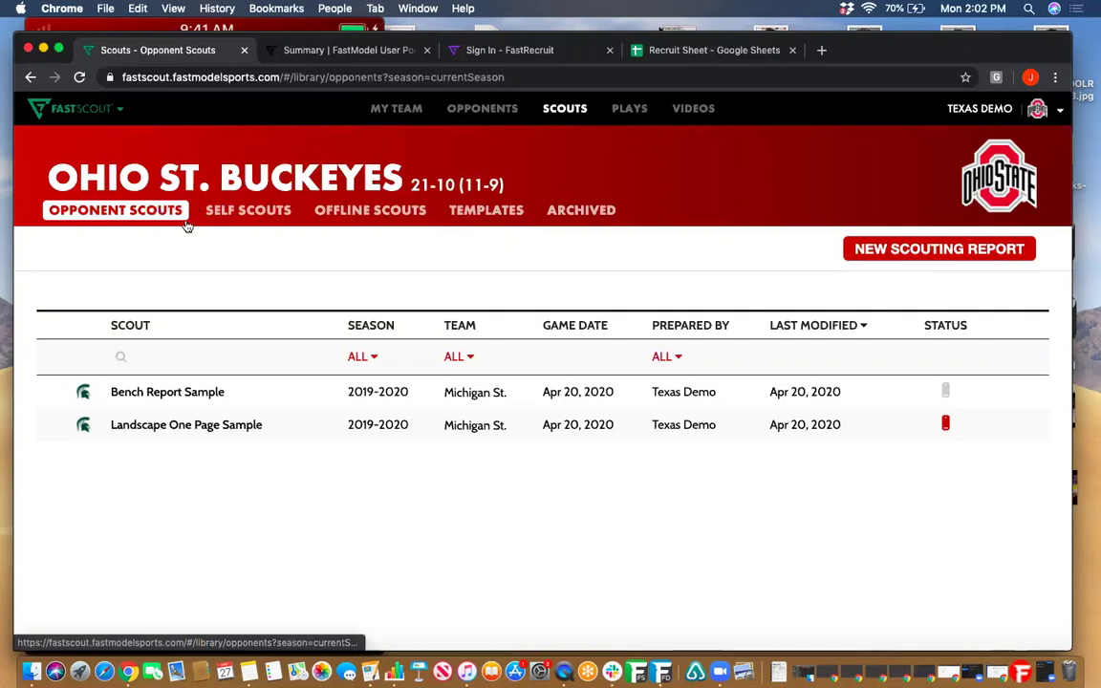
{"action": "left_click", "coordinate": [482, 212]}
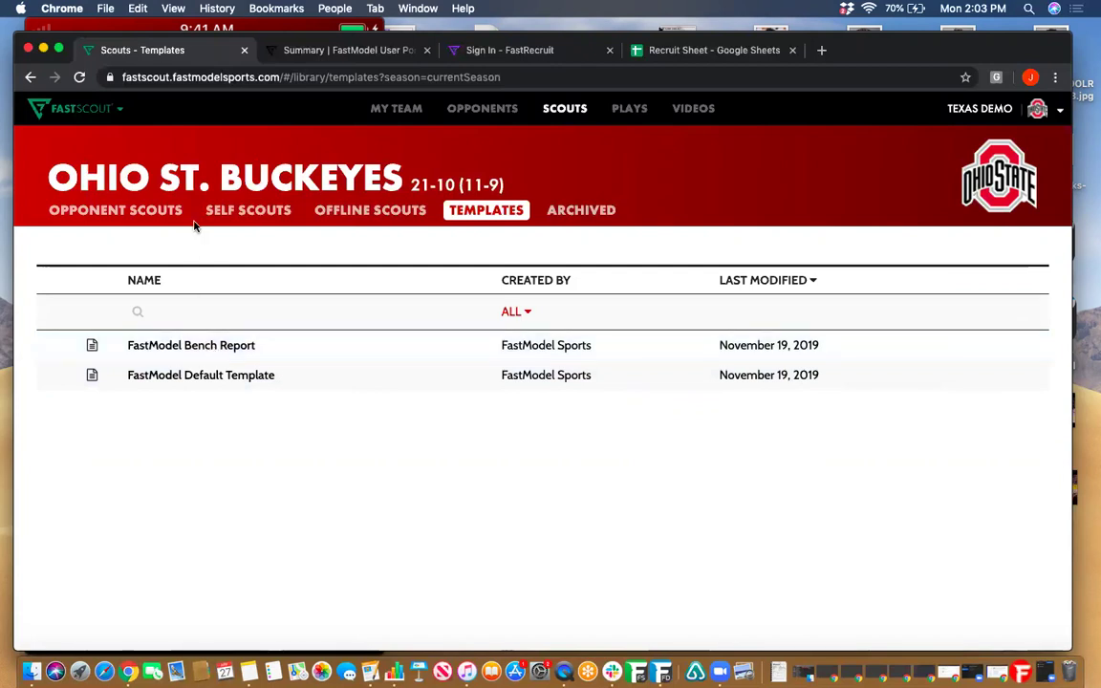
{"action": "left_click", "coordinate": [112, 213]}
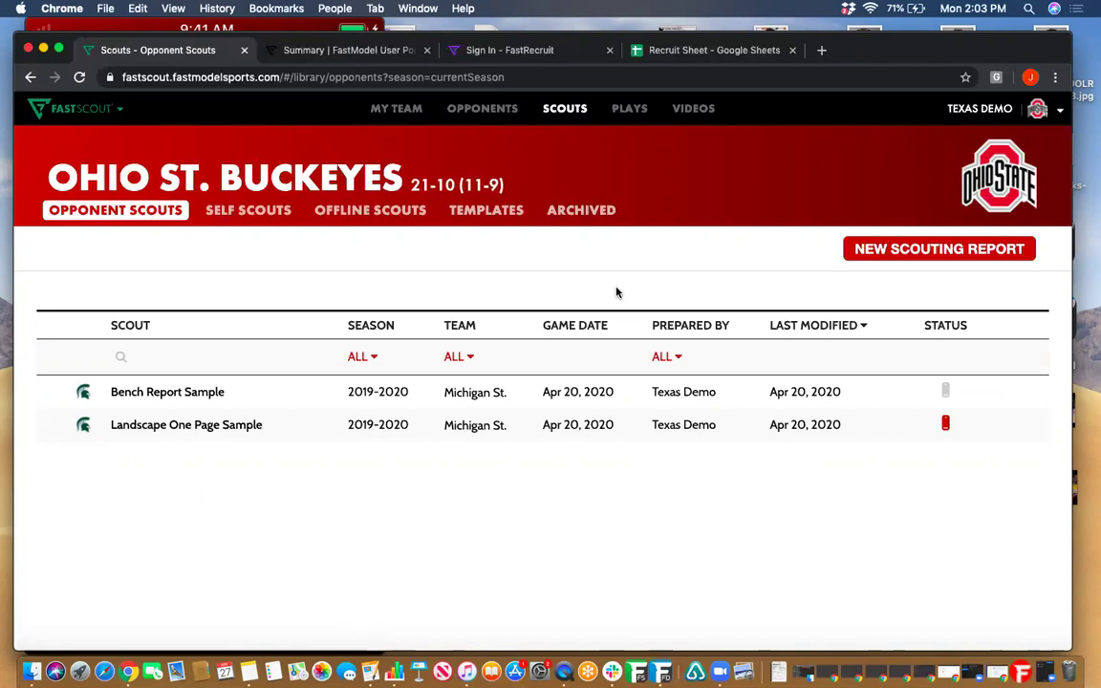
Step: Start a new scouting report named Template Builder with the D-I team Michigan St. Spartans as the opponent
{"action": "left_click", "coordinate": [942, 253]}
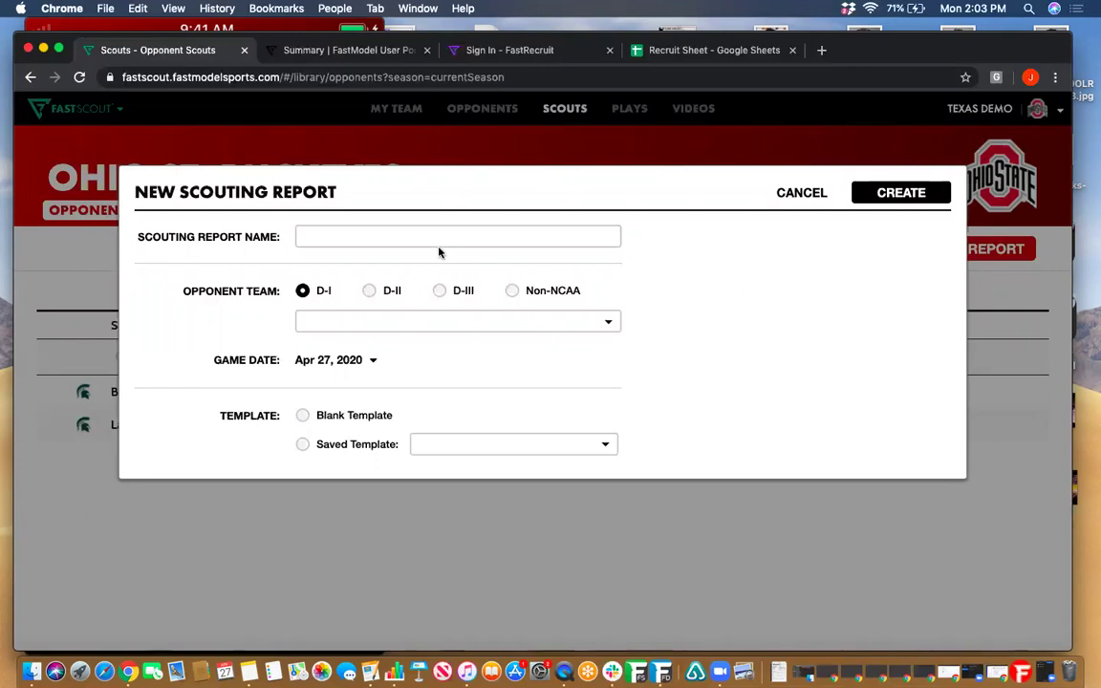
{"action": "left_click", "coordinate": [362, 237]}
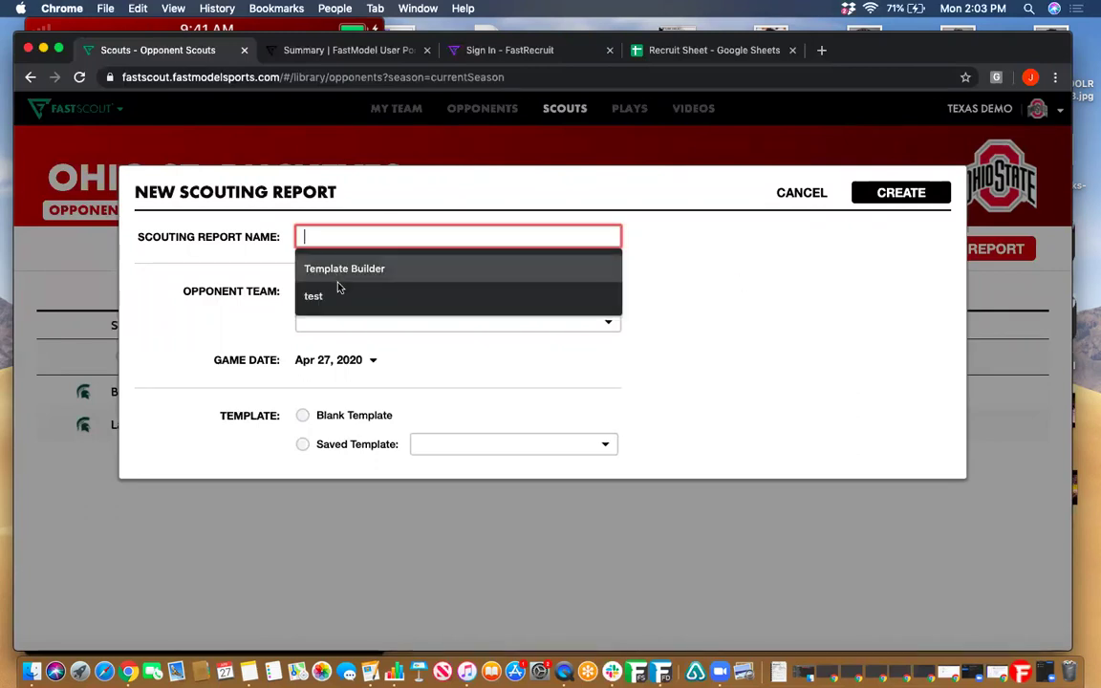
{"action": "left_click", "coordinate": [339, 277]}
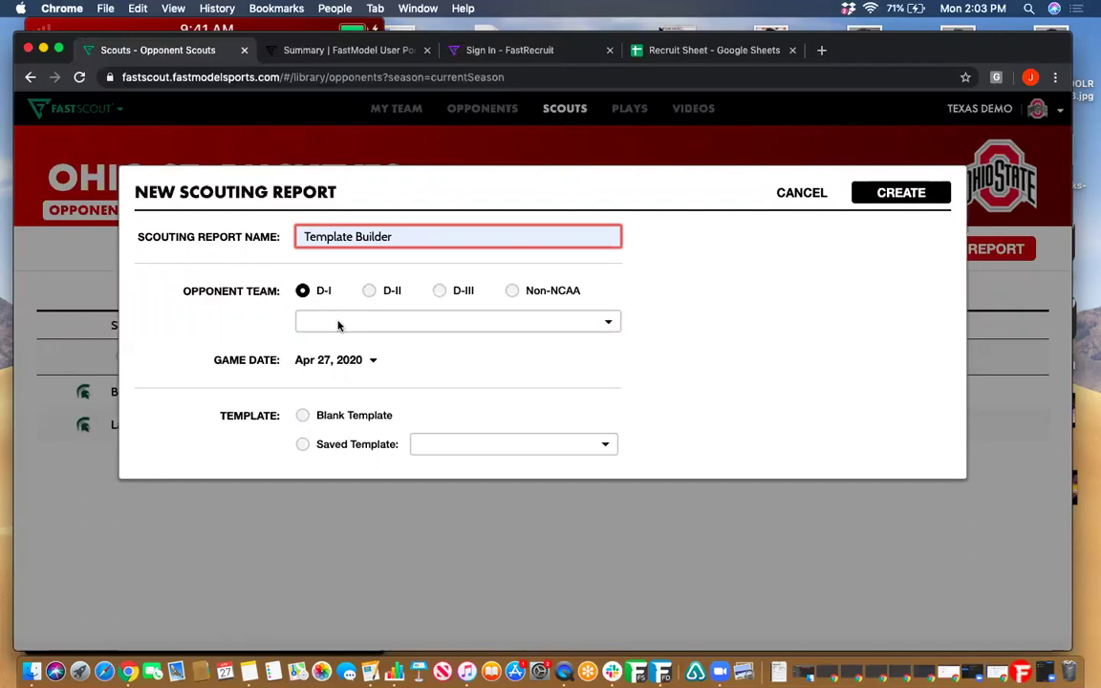
{"action": "left_click", "coordinate": [340, 322]}
{"action": "type", "text": "michi"}
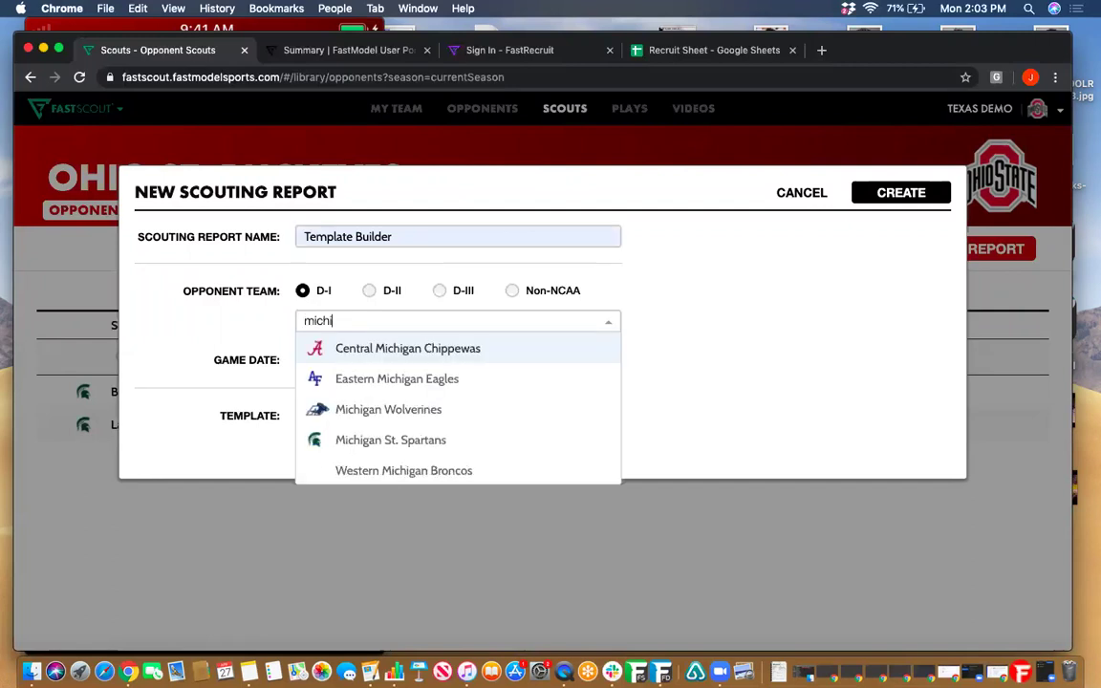
{"action": "left_click", "coordinate": [352, 439]}
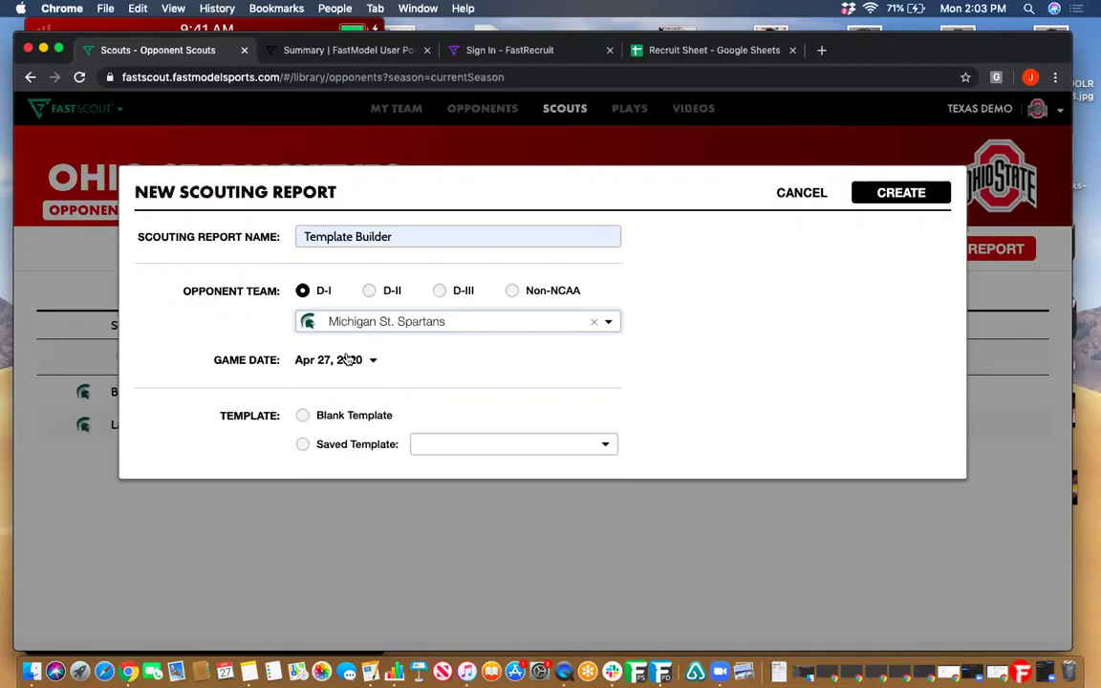
Step: Choose the blank template over the saved templates and create the scouting report
{"action": "left_click", "coordinate": [302, 415]}
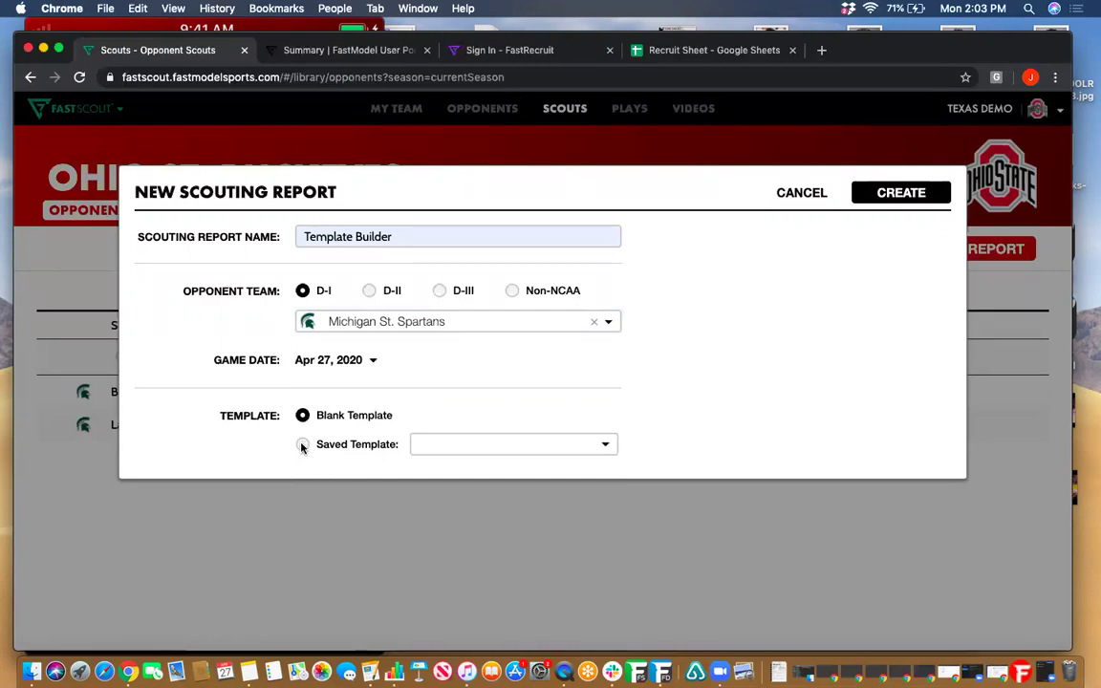
{"action": "left_click", "coordinate": [302, 445]}
{"action": "left_click", "coordinate": [438, 445]}
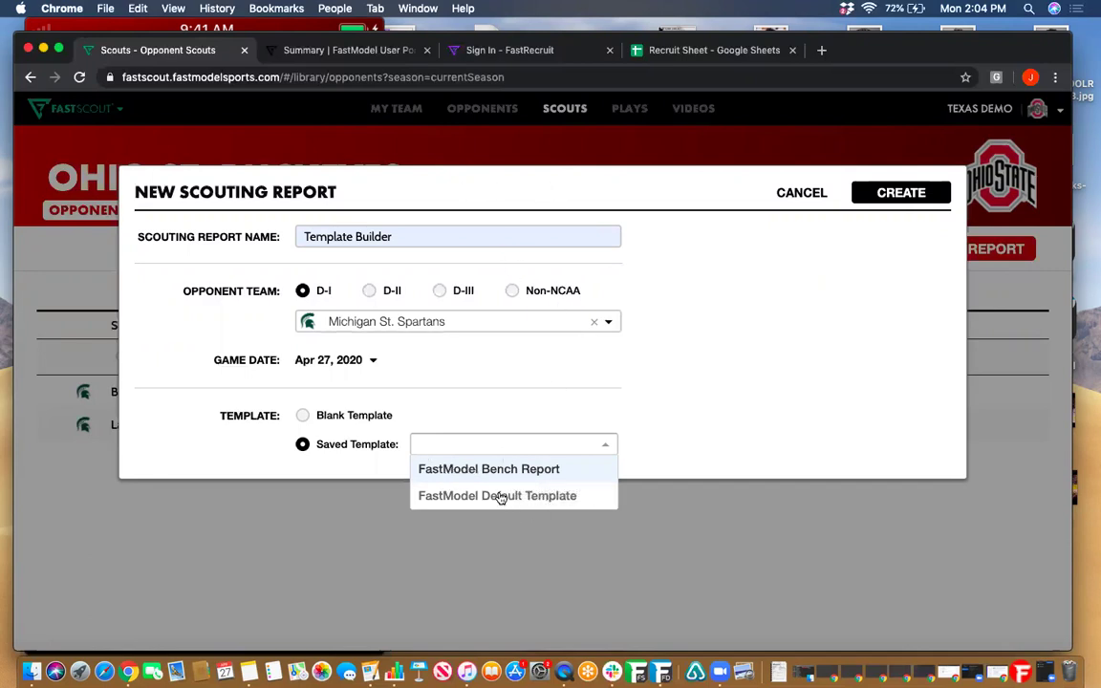
{"action": "left_click", "coordinate": [302, 417]}
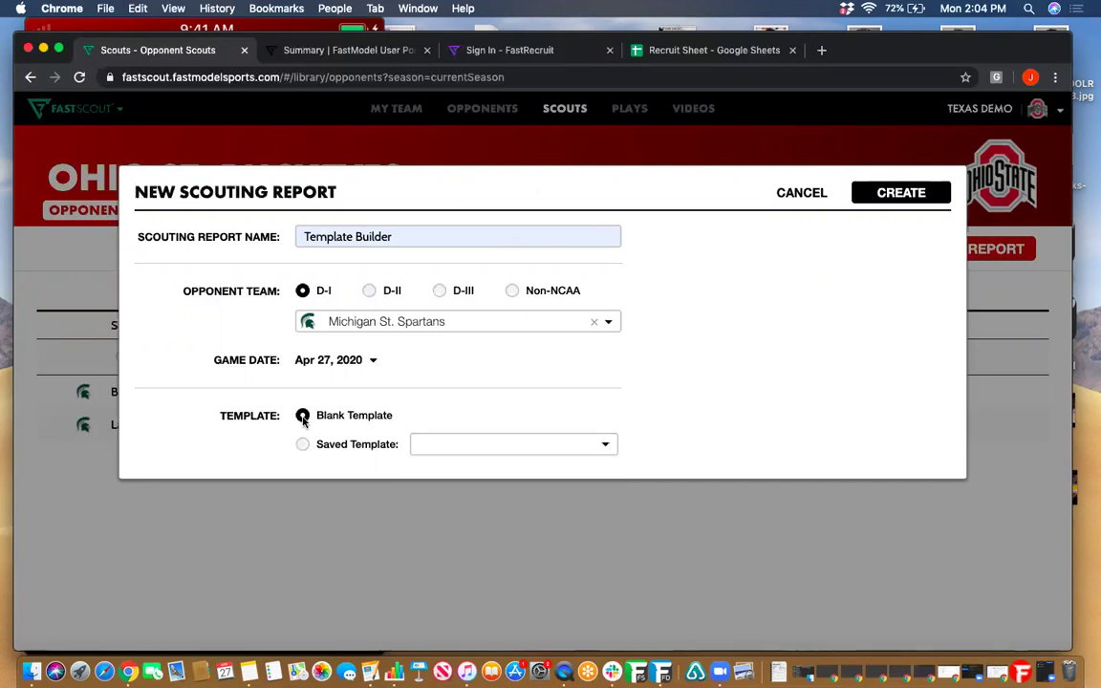
{"action": "left_click", "coordinate": [915, 194]}
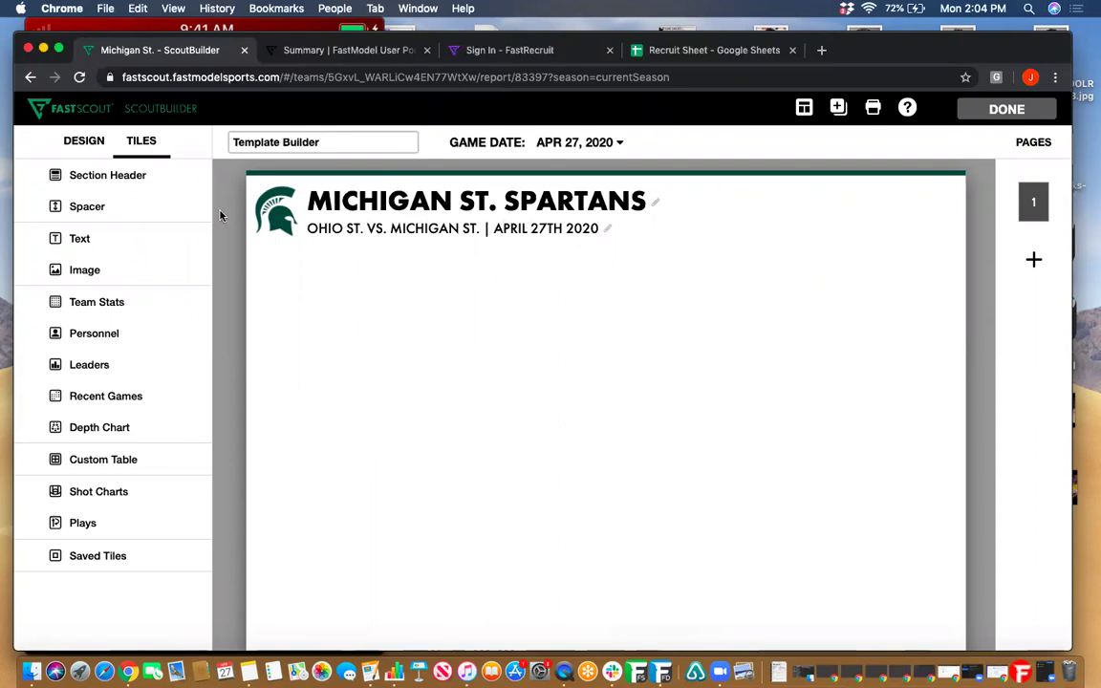
Step: Place a text tile on page one and add a second page to the report
{"action": "left_click", "coordinate": [127, 236]}
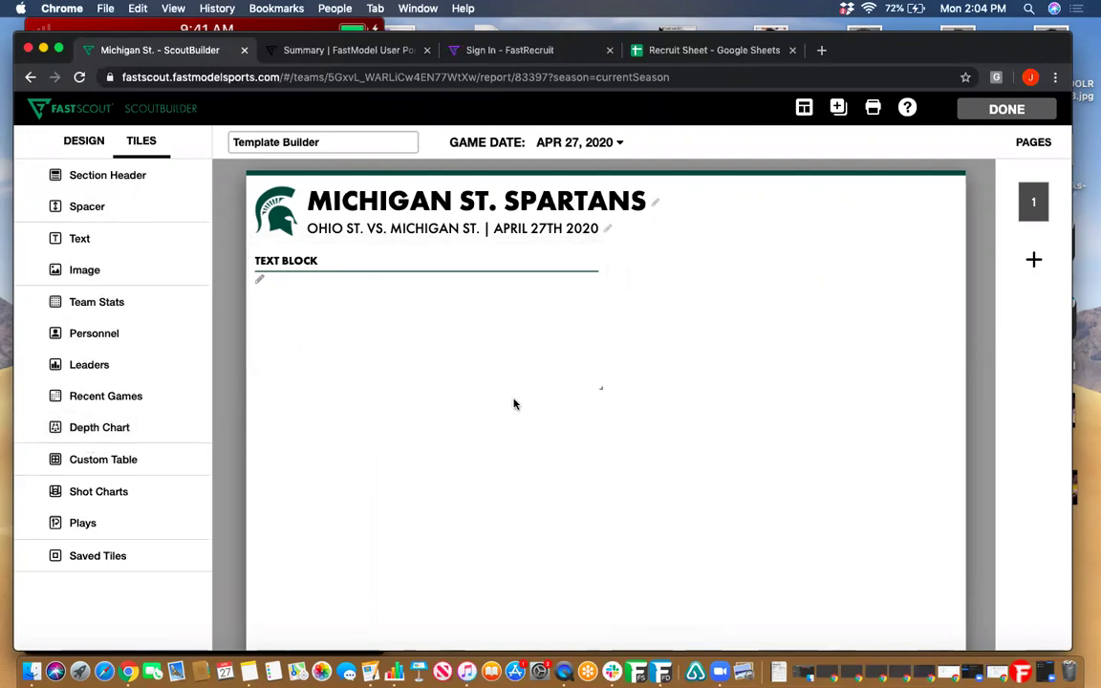
{"action": "left_click", "coordinate": [92, 145]}
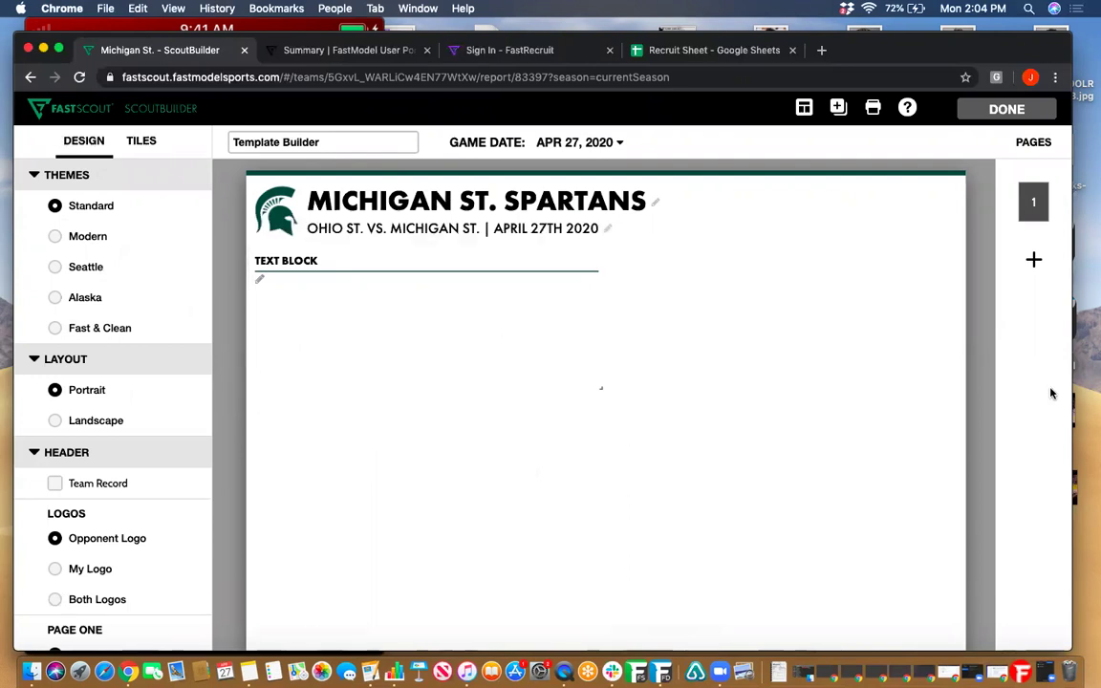
{"action": "left_click", "coordinate": [1033, 260]}
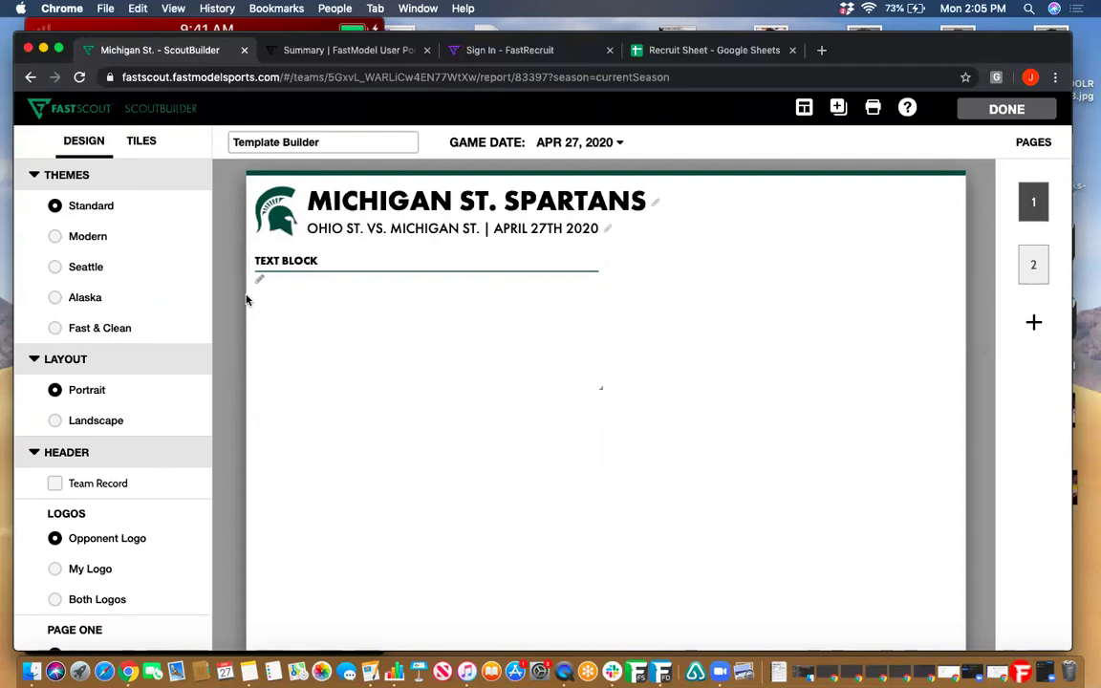
Step: Apply the Modern theme to the report
{"action": "left_click", "coordinate": [55, 239]}
{"action": "left_click", "coordinate": [55, 237]}
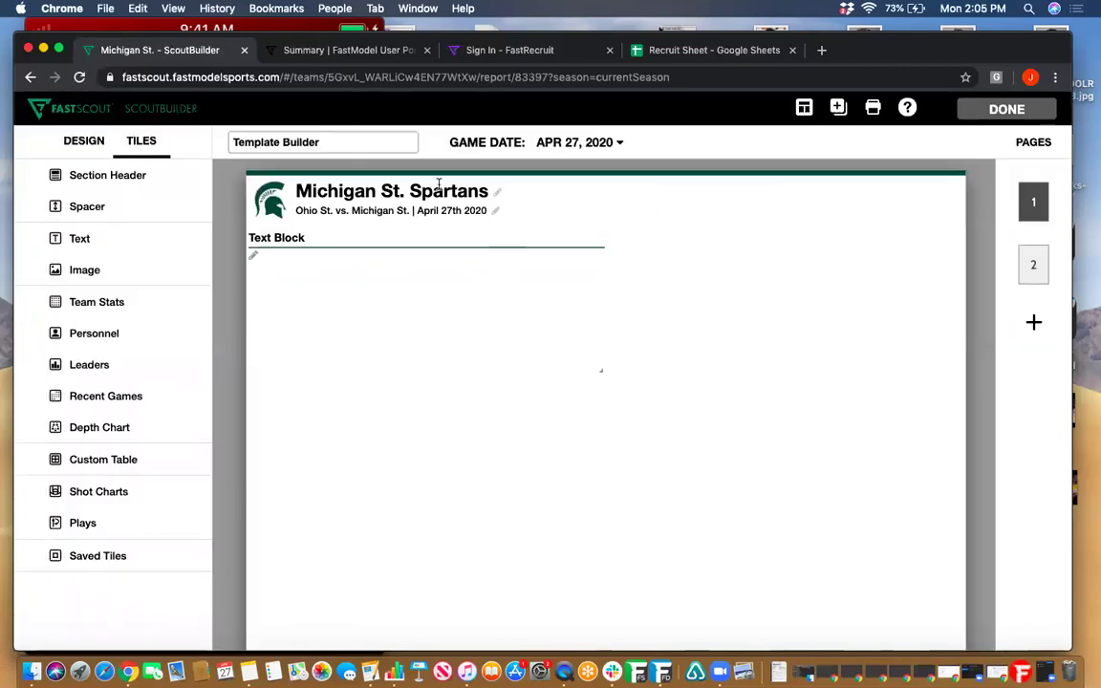
{"action": "mouse_move", "coordinate": [430, 249]}
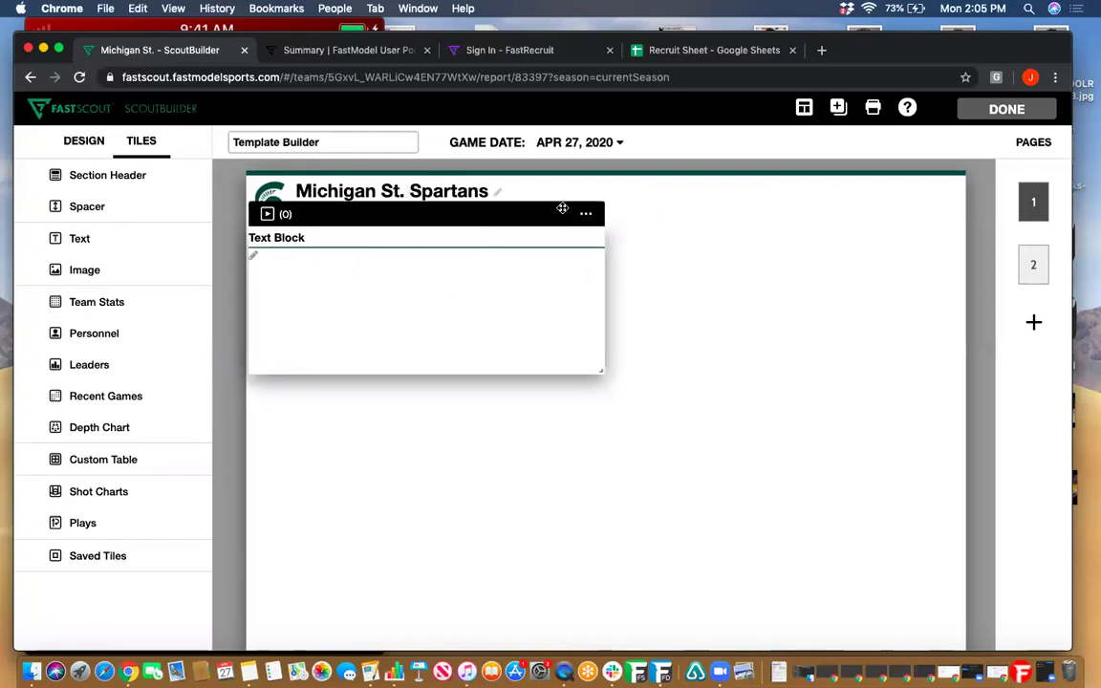
{"action": "left_click", "coordinate": [67, 142]}
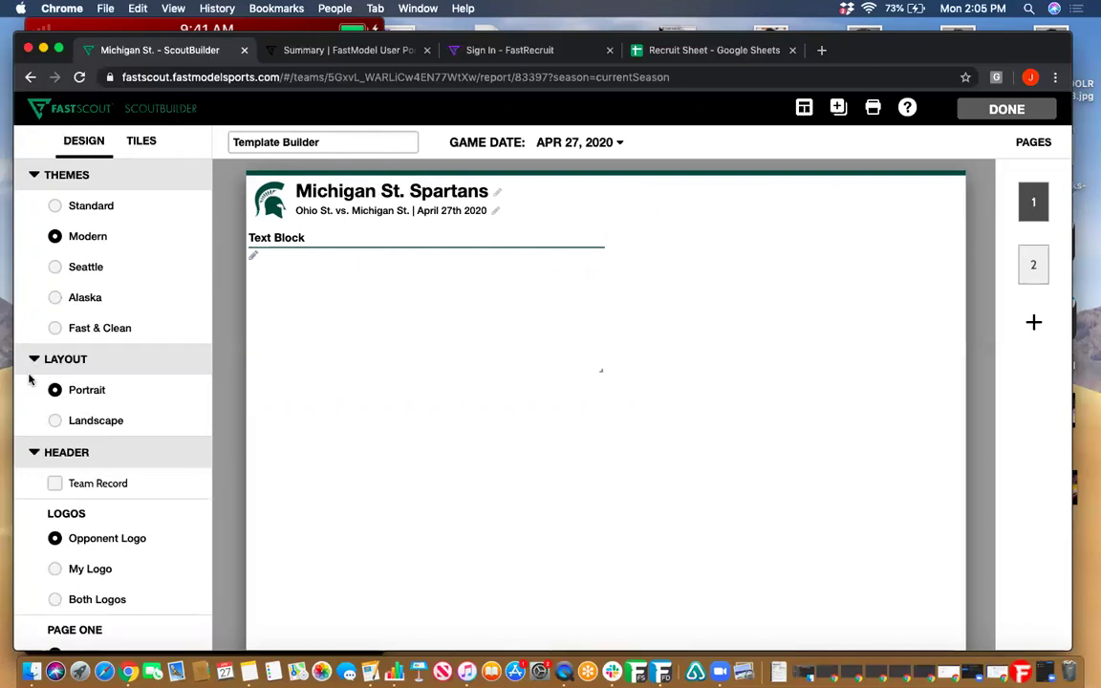
Step: Try the landscape page layout and switch the report back to portrait
{"action": "left_click", "coordinate": [54, 422]}
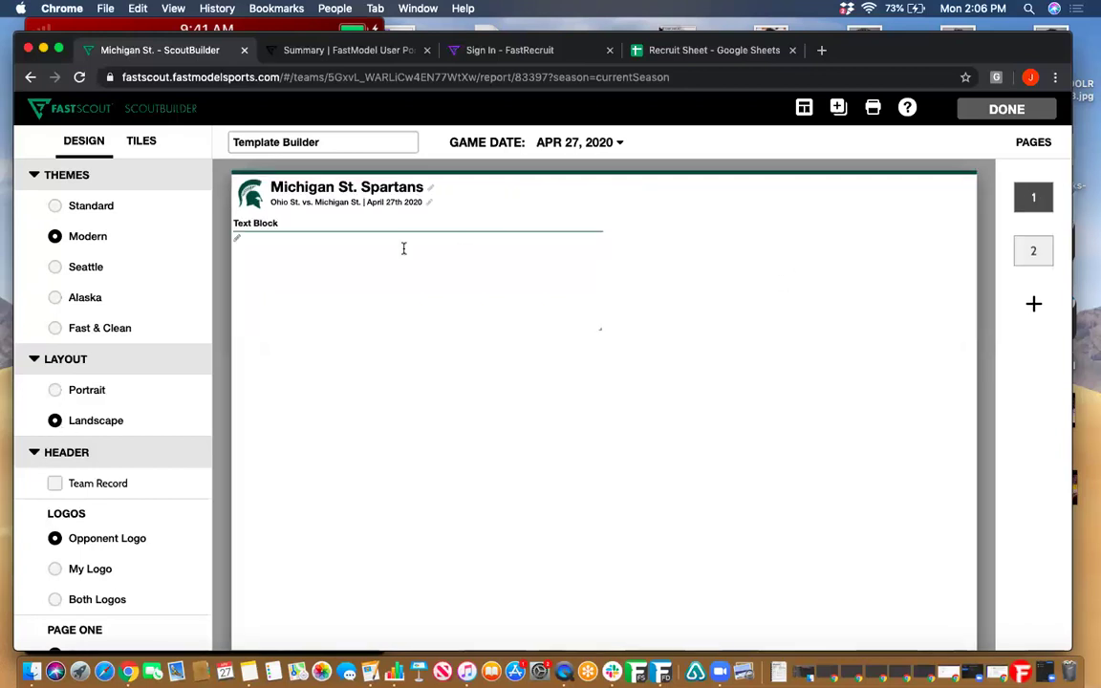
{"action": "left_click", "coordinate": [57, 389]}
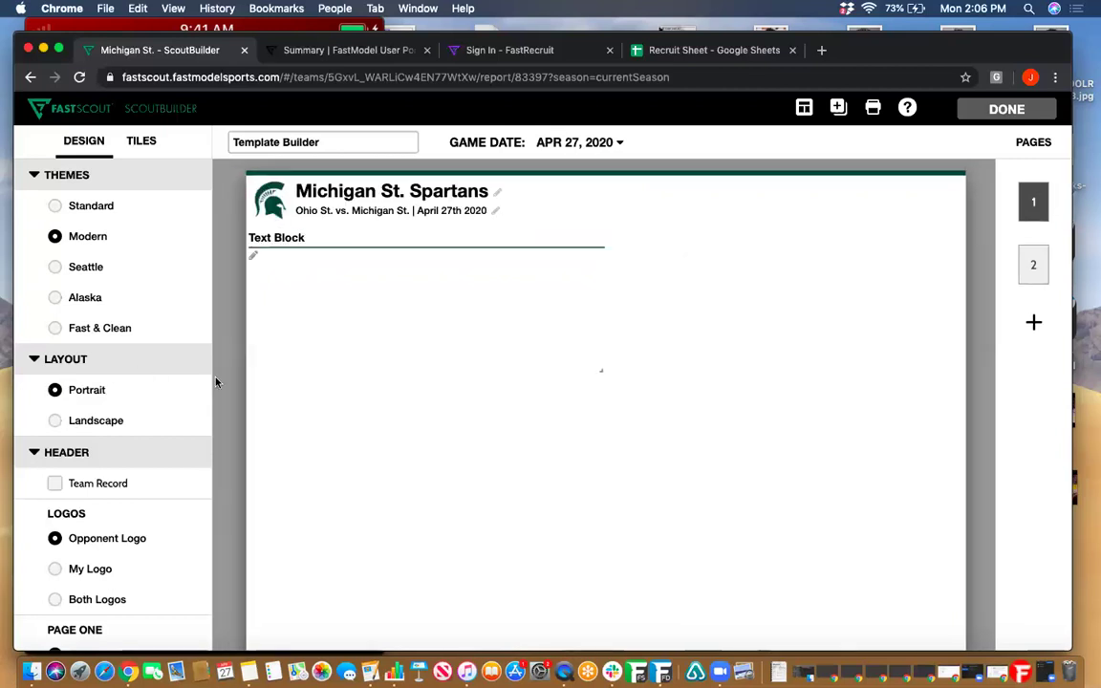
{"action": "left_click", "coordinate": [55, 422]}
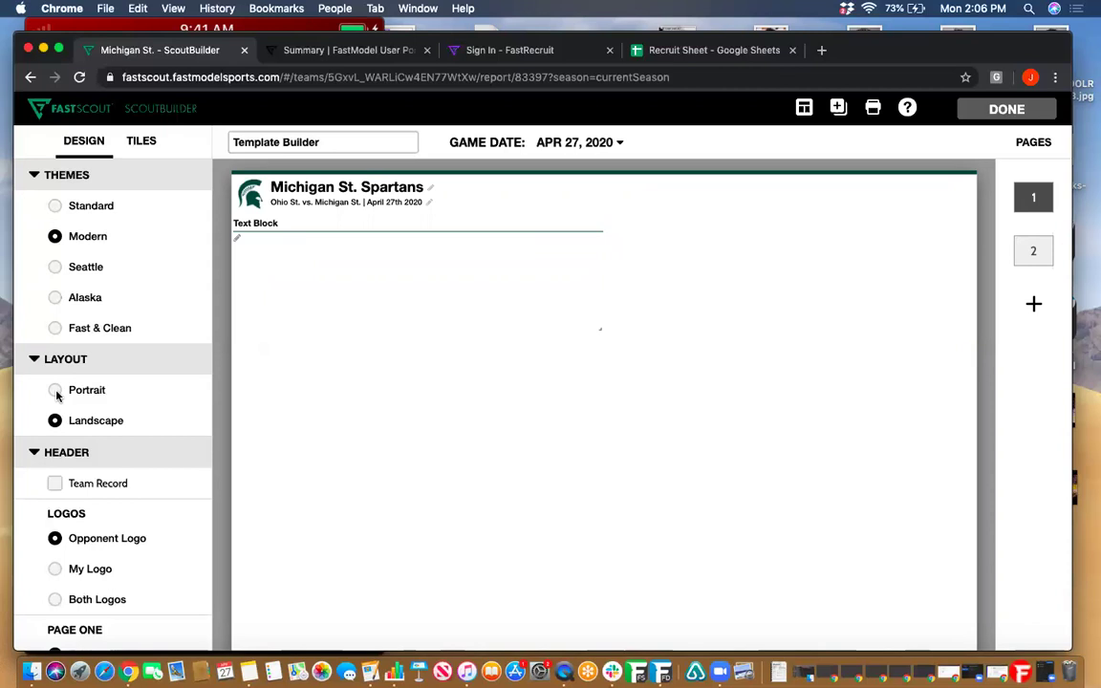
{"action": "left_click", "coordinate": [55, 391]}
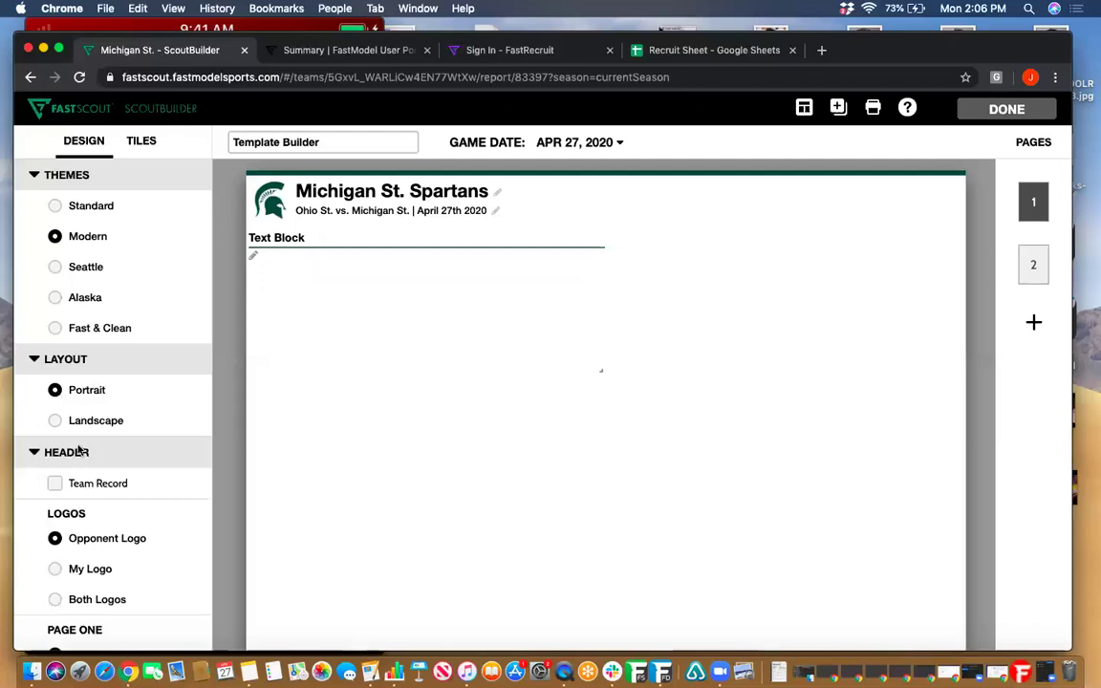
Step: Include the team record in the report header and set the header to display both logos
{"action": "scroll", "coordinate": [99, 475], "scroll_direction": "down", "scroll_amount": 3}
{"action": "scroll", "coordinate": [105, 422], "scroll_direction": "down", "scroll_amount": 5}
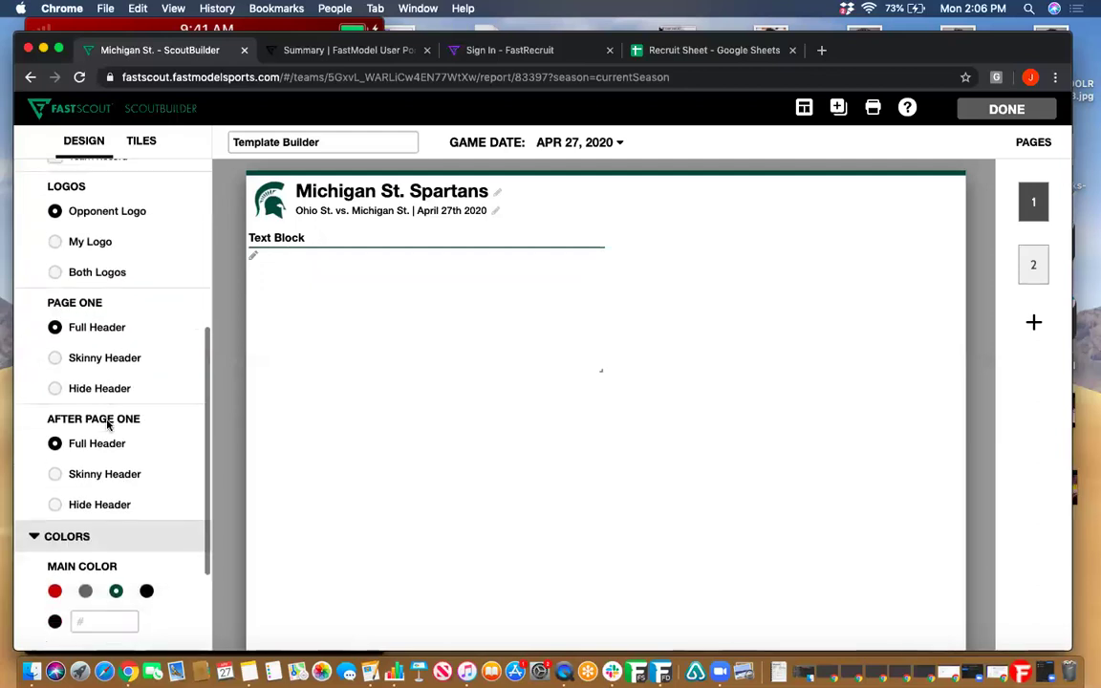
{"action": "scroll", "coordinate": [108, 422], "scroll_direction": "up", "scroll_amount": 3}
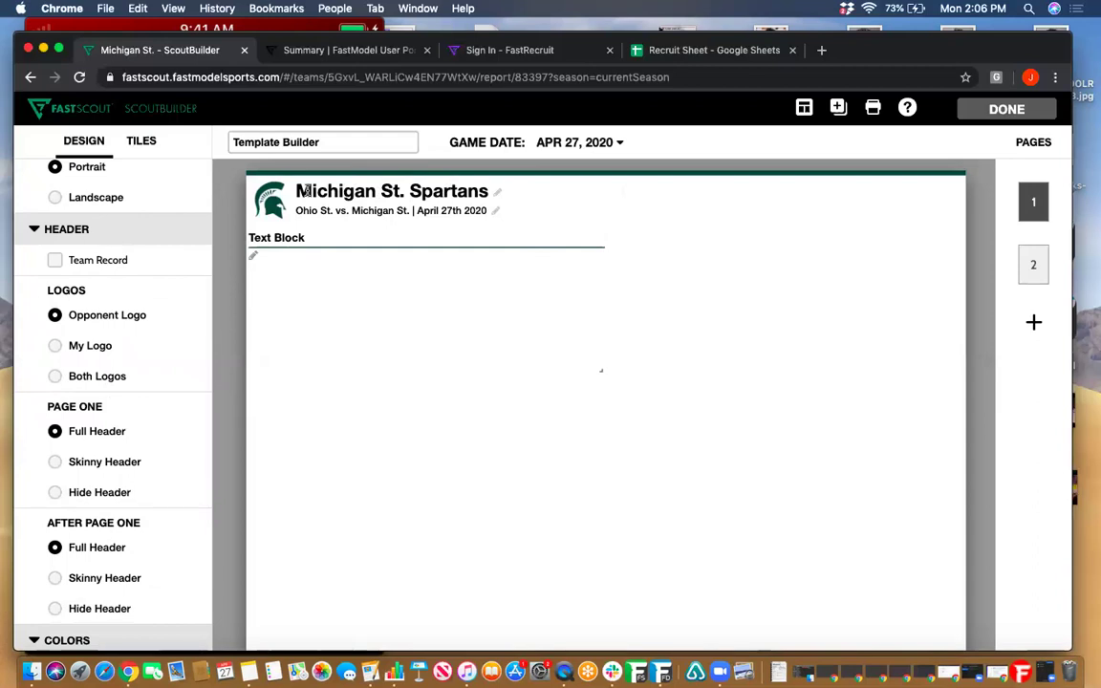
{"action": "left_click", "coordinate": [56, 261]}
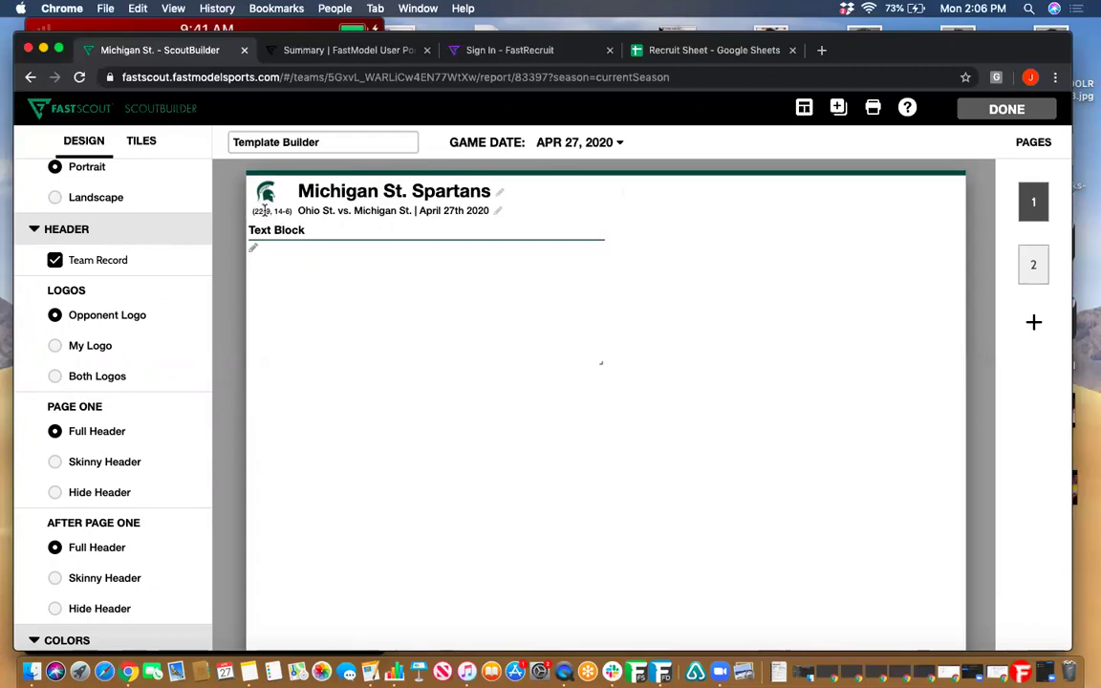
{"action": "left_click", "coordinate": [54, 345]}
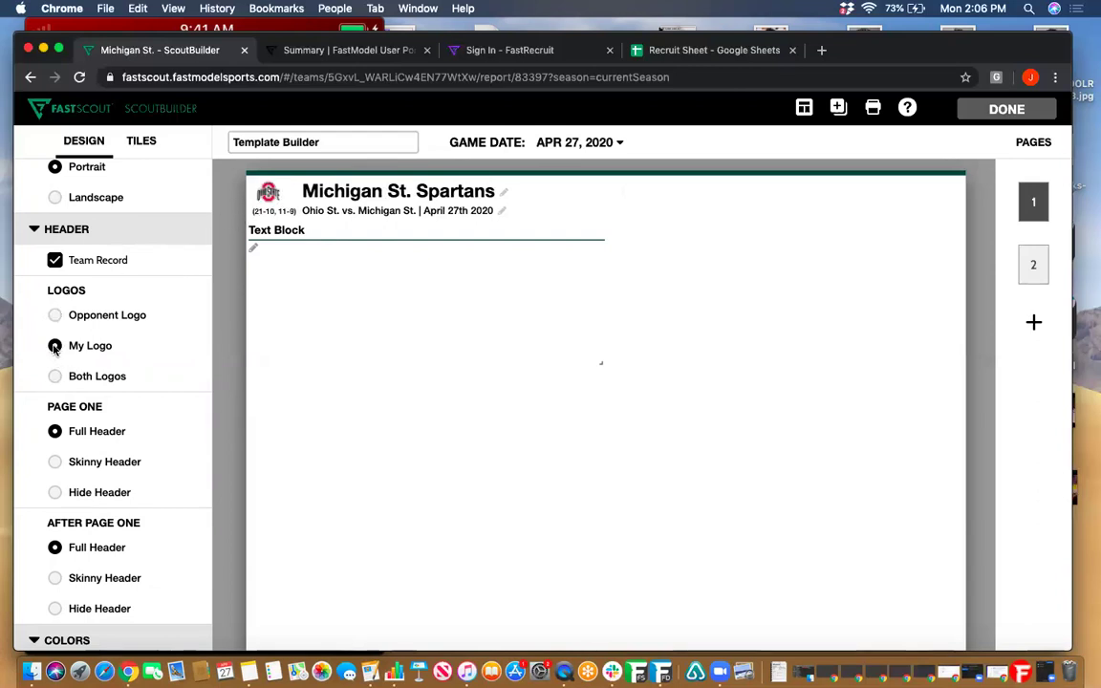
{"action": "left_click", "coordinate": [56, 376]}
{"action": "mouse_move", "coordinate": [573, 256]}
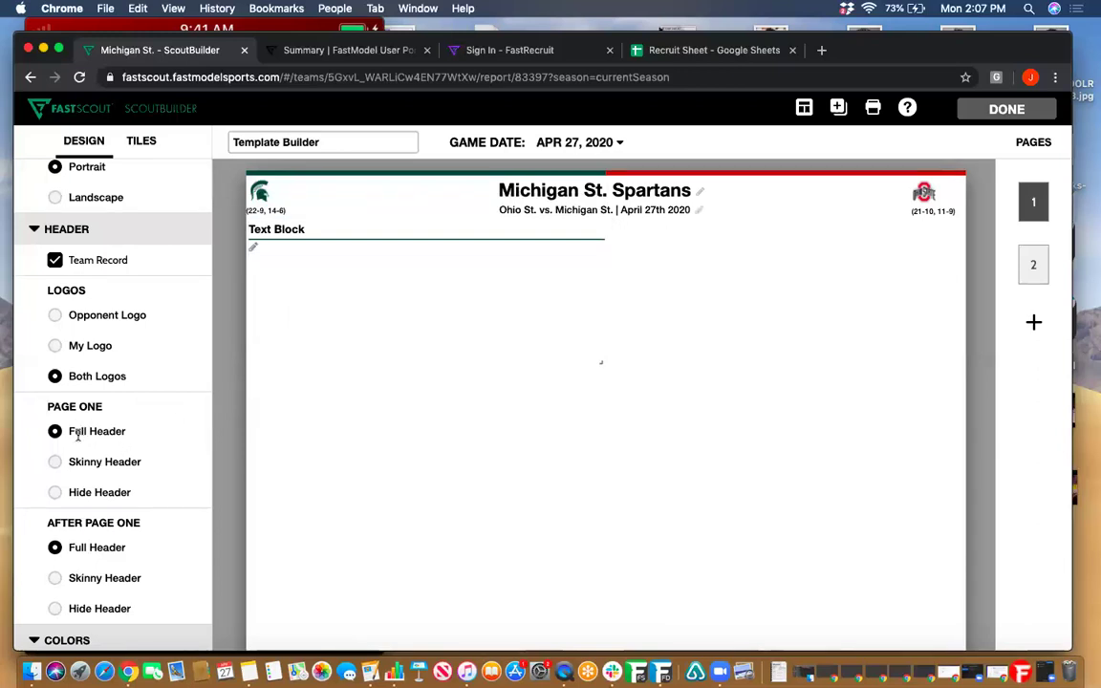
Step: Try the skinny and hidden header options for page one and restore the full header
{"action": "left_click", "coordinate": [54, 462]}
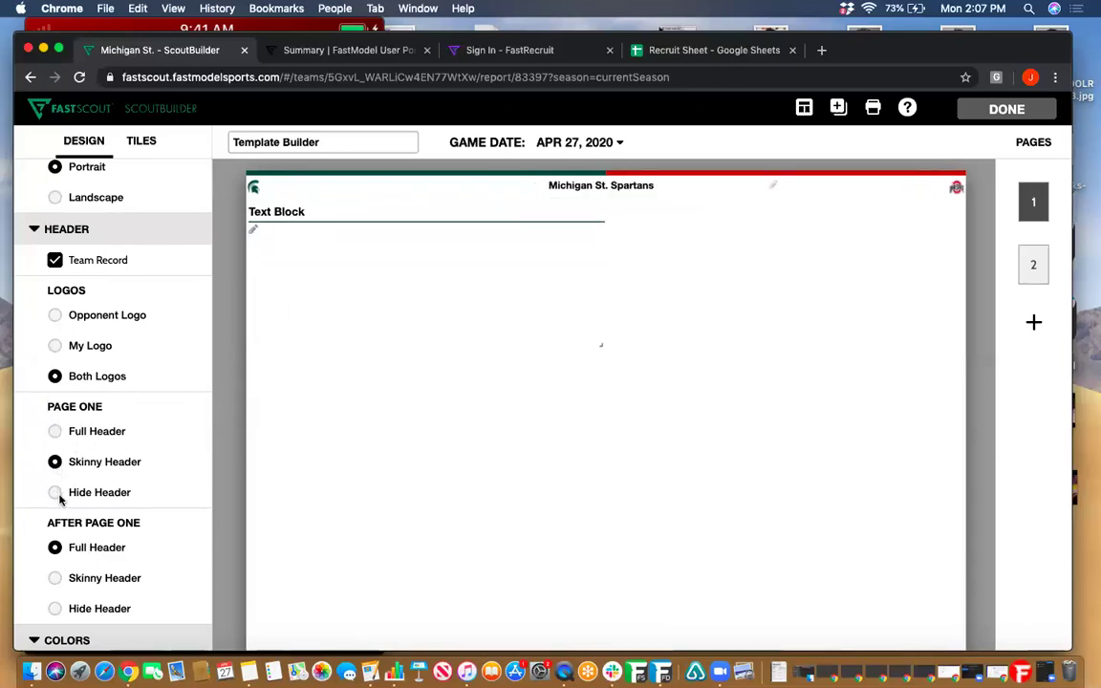
{"action": "left_click", "coordinate": [55, 493]}
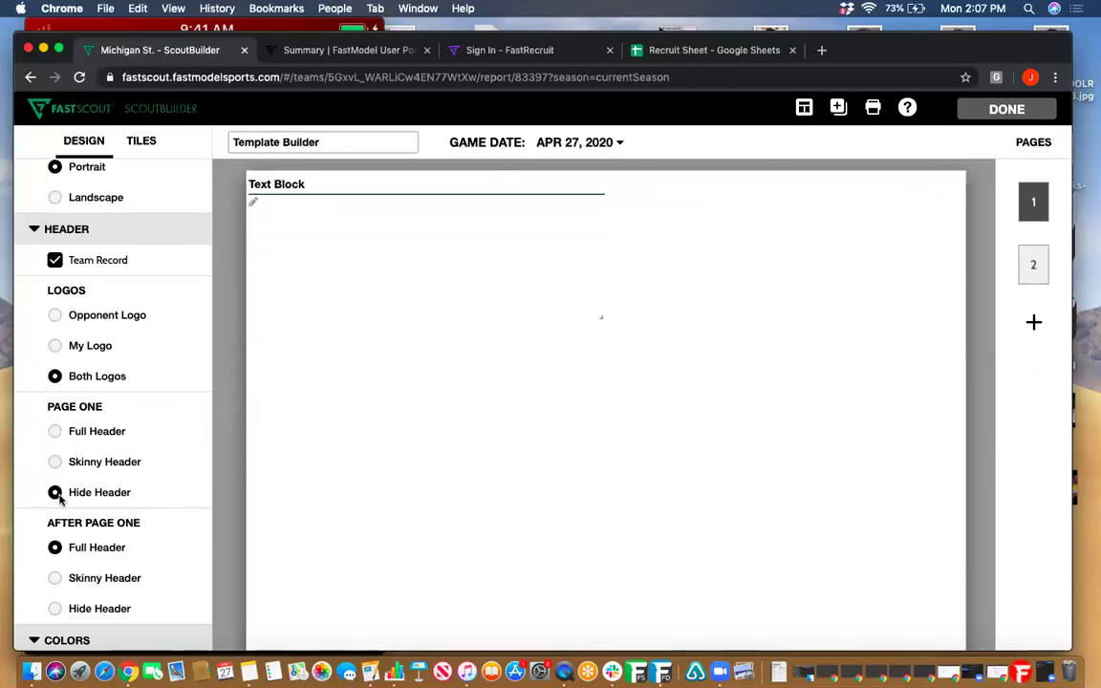
{"action": "left_click", "coordinate": [55, 431]}
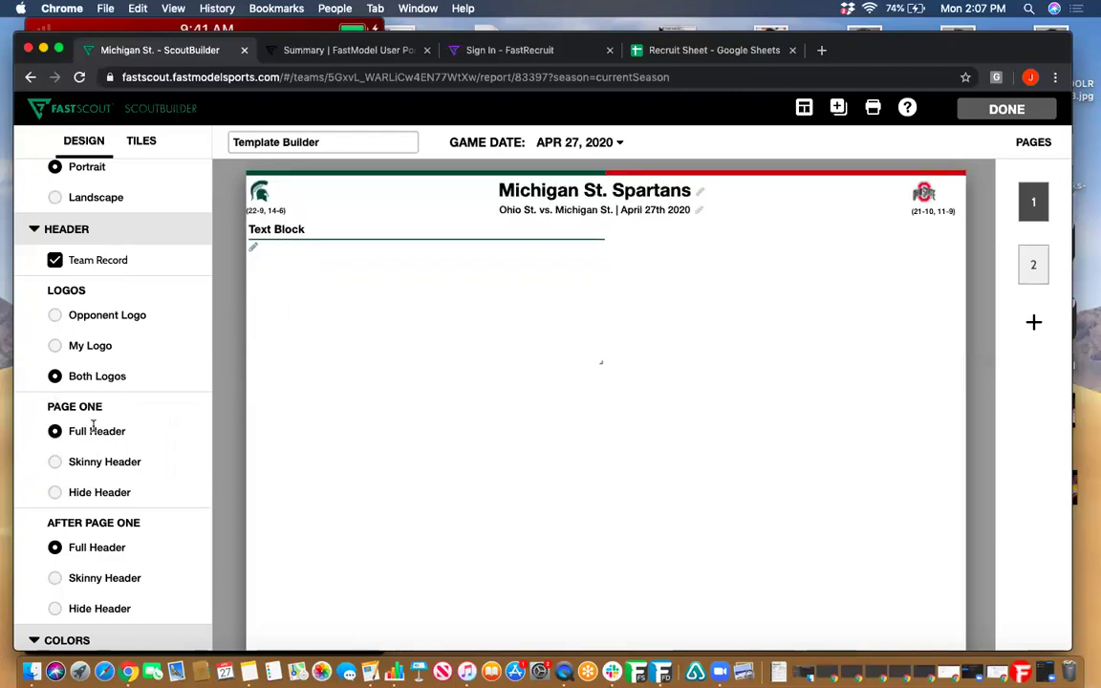
Step: Set the pages after page one to the skinny header while keeping the full header on page one
{"action": "scroll", "coordinate": [498, 363], "scroll_direction": "down", "scroll_amount": 10}
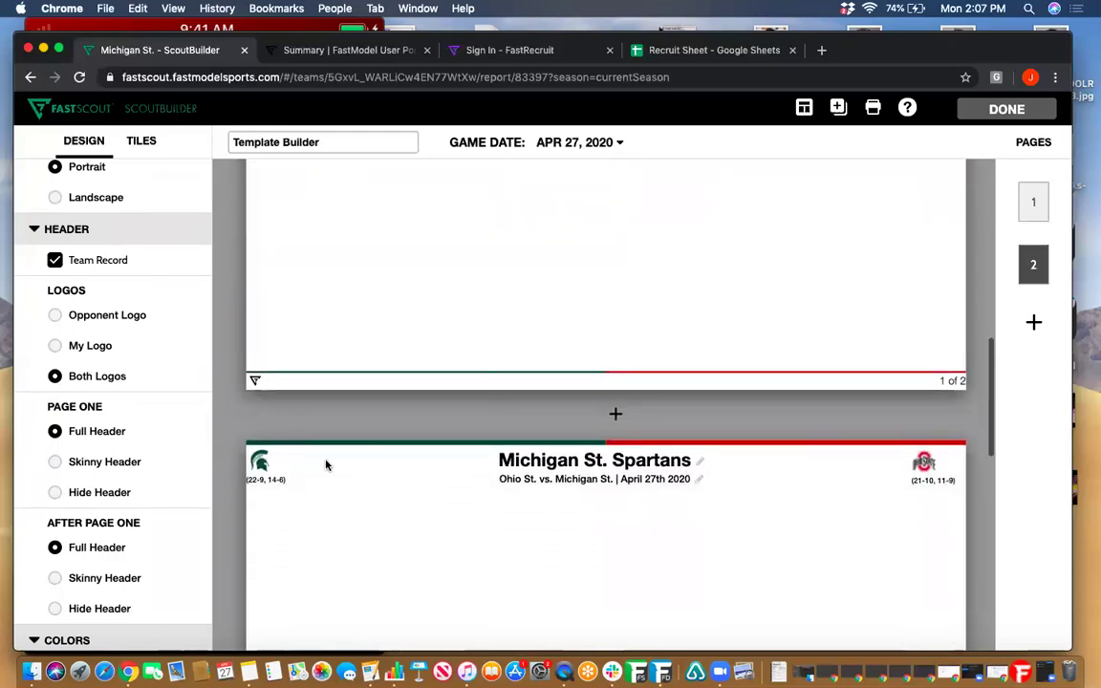
{"action": "left_click", "coordinate": [54, 462]}
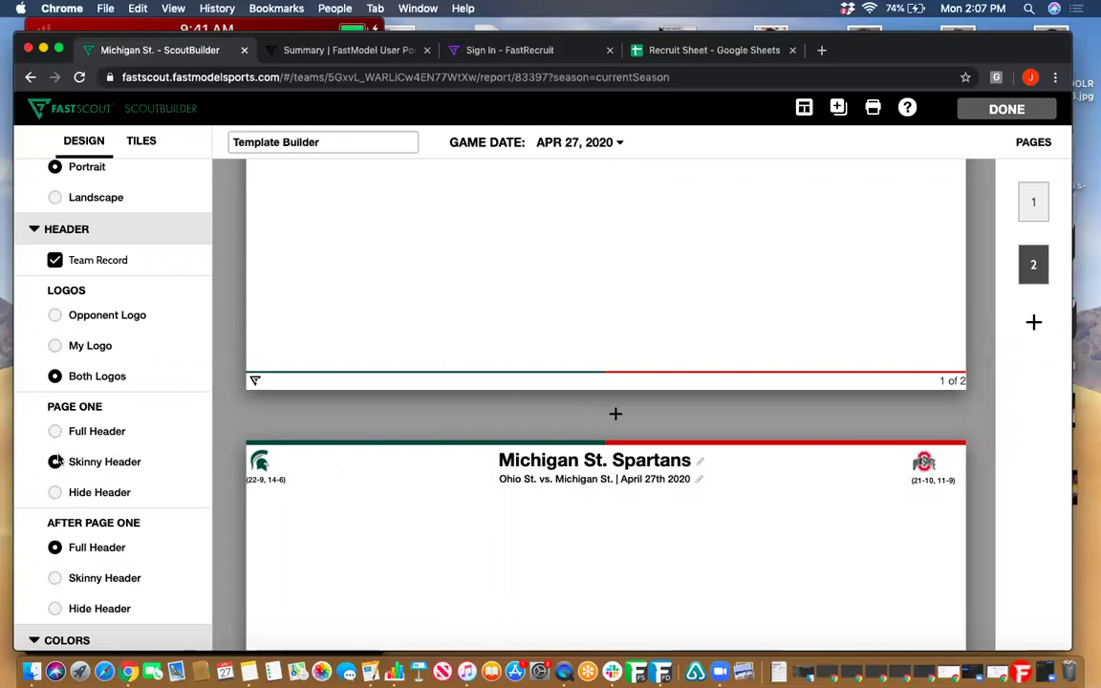
{"action": "left_click", "coordinate": [54, 431]}
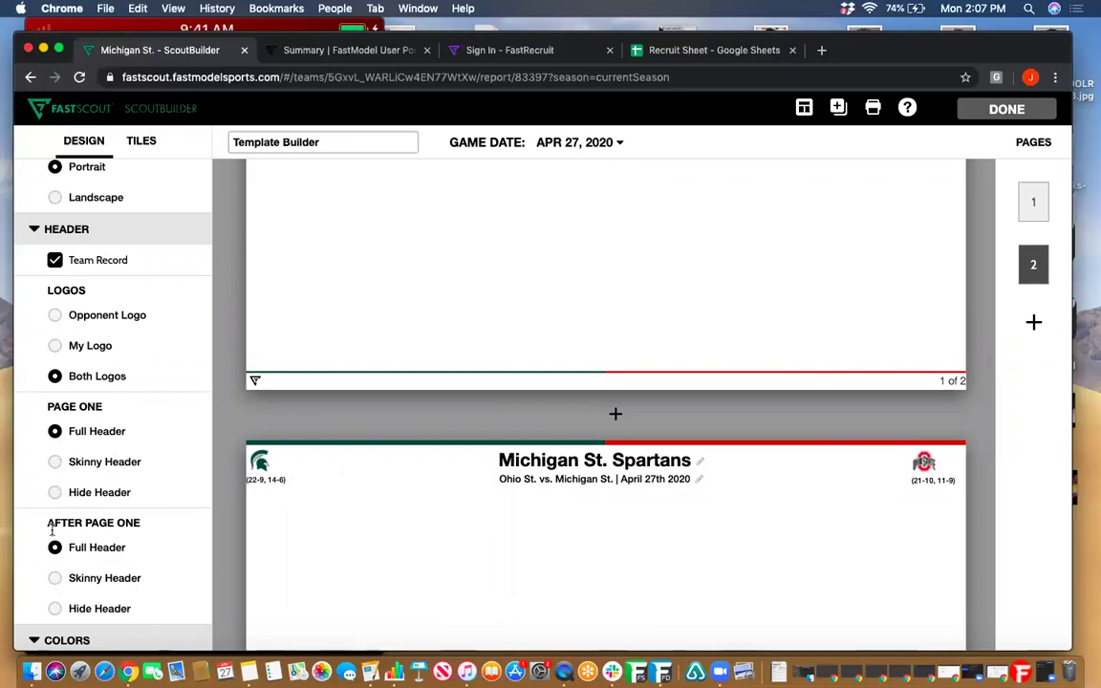
{"action": "left_click", "coordinate": [55, 578]}
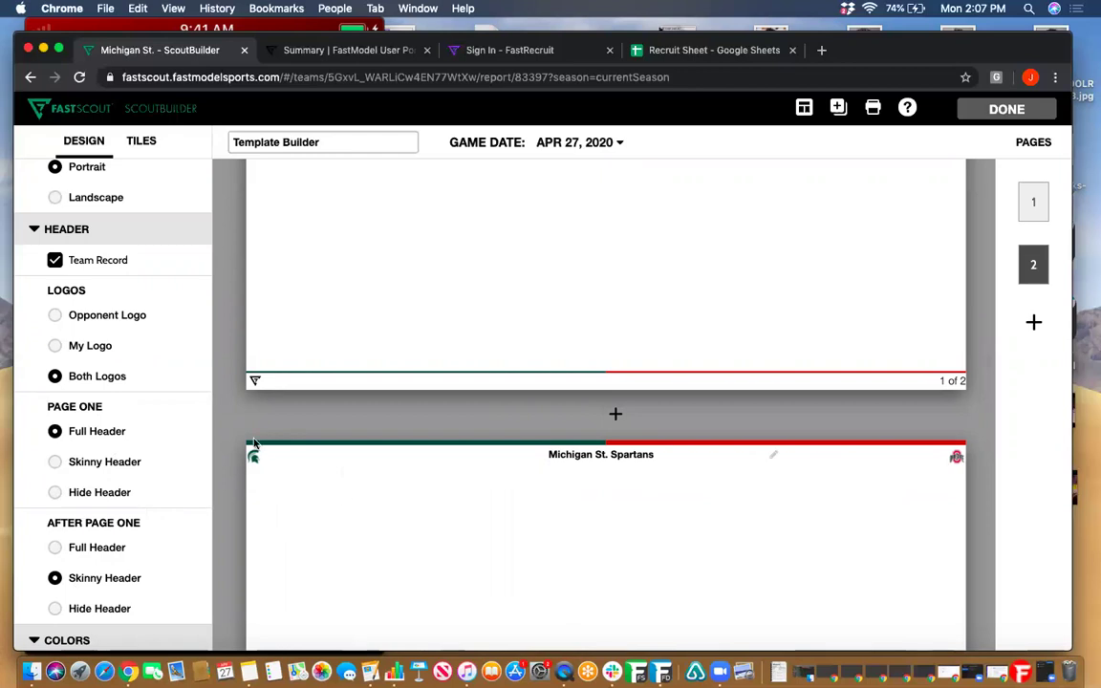
{"action": "scroll", "coordinate": [216, 382], "scroll_direction": "down", "scroll_amount": 2}
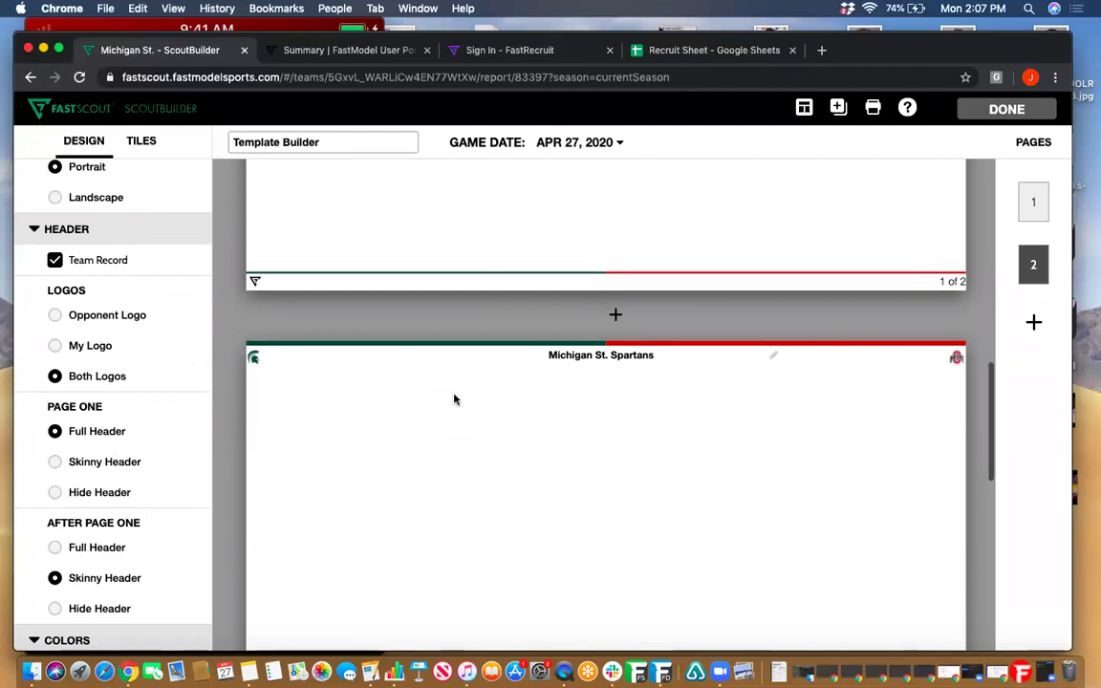
Step: Try black and red as the report's accent color and restore the dark green accent
{"action": "scroll", "coordinate": [239, 433], "scroll_direction": "down", "scroll_amount": 4}
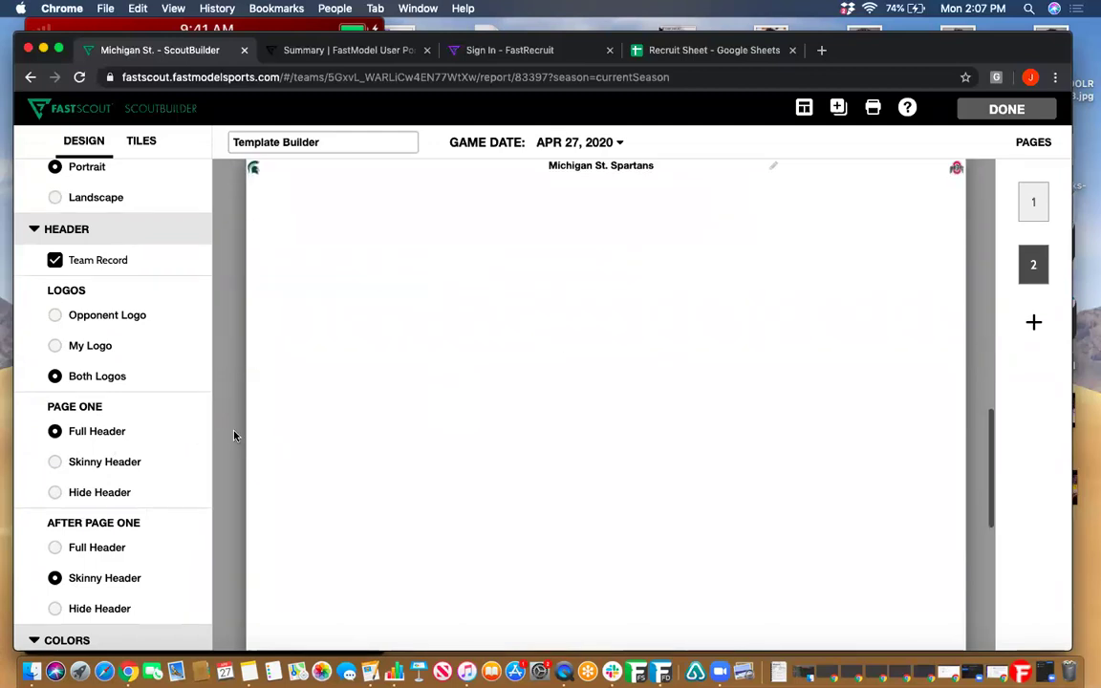
{"action": "scroll", "coordinate": [144, 435], "scroll_direction": "down", "scroll_amount": 5}
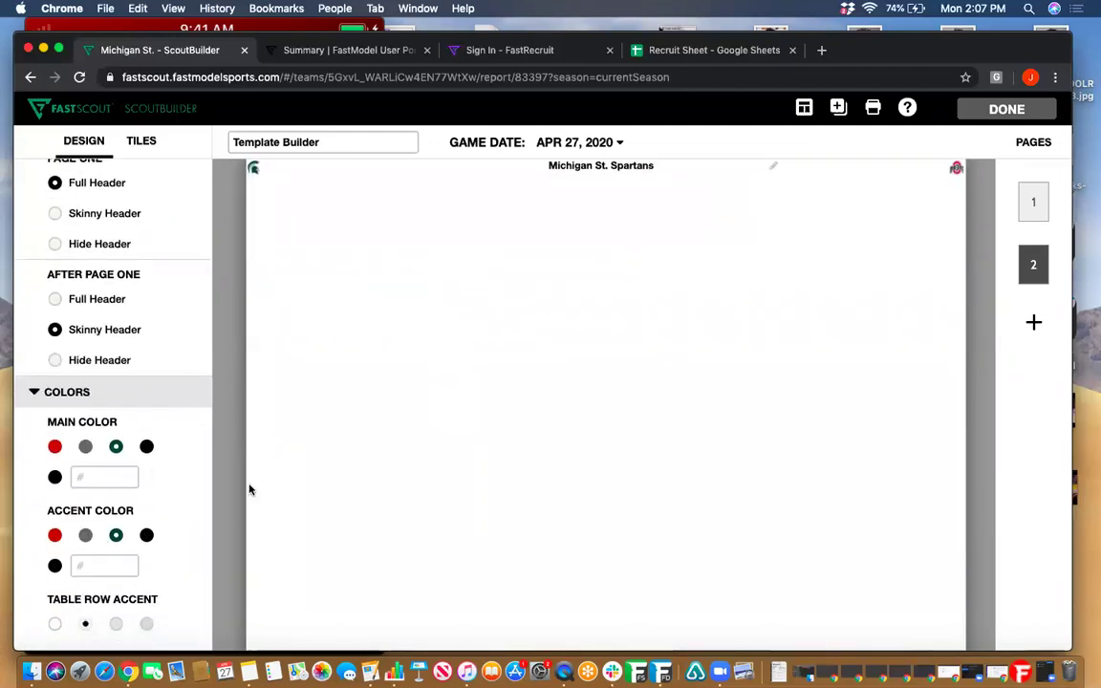
{"action": "scroll", "coordinate": [404, 423], "scroll_direction": "up", "scroll_amount": 4}
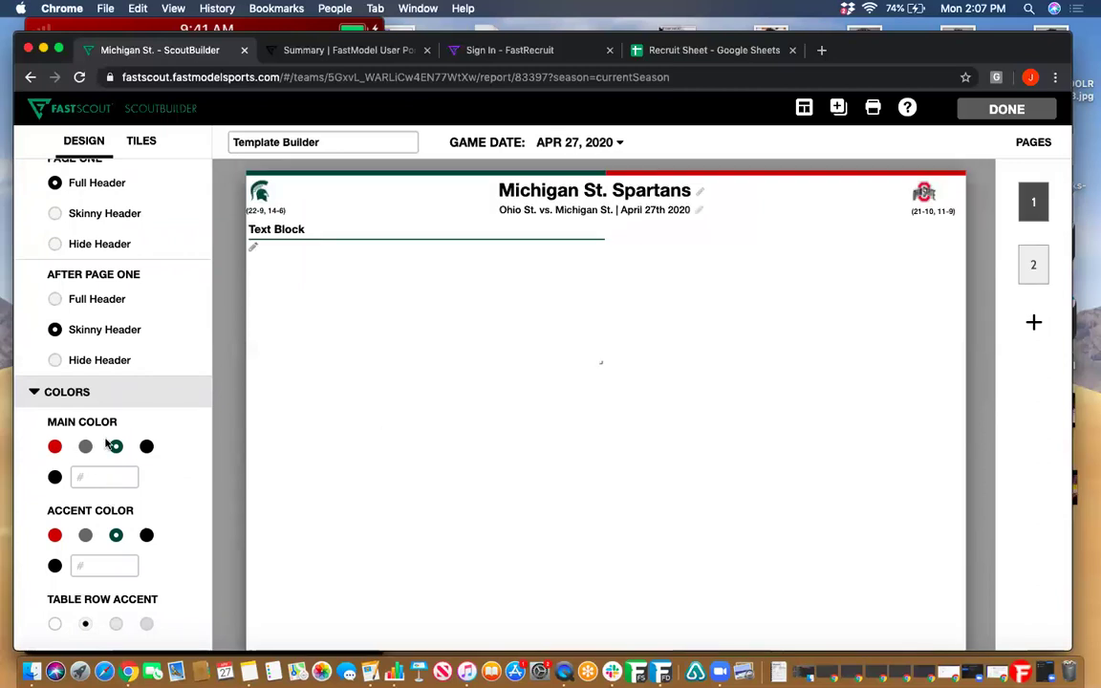
{"action": "mouse_move", "coordinate": [237, 222]}
{"action": "left_click", "coordinate": [146, 534]}
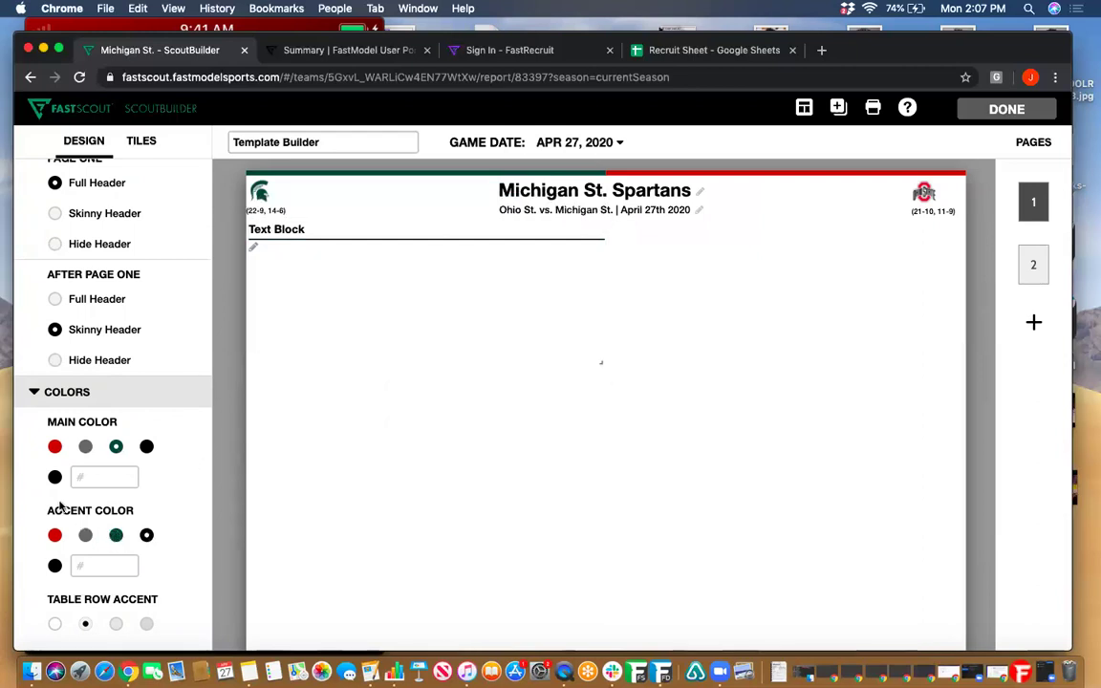
{"action": "left_click", "coordinate": [53, 535]}
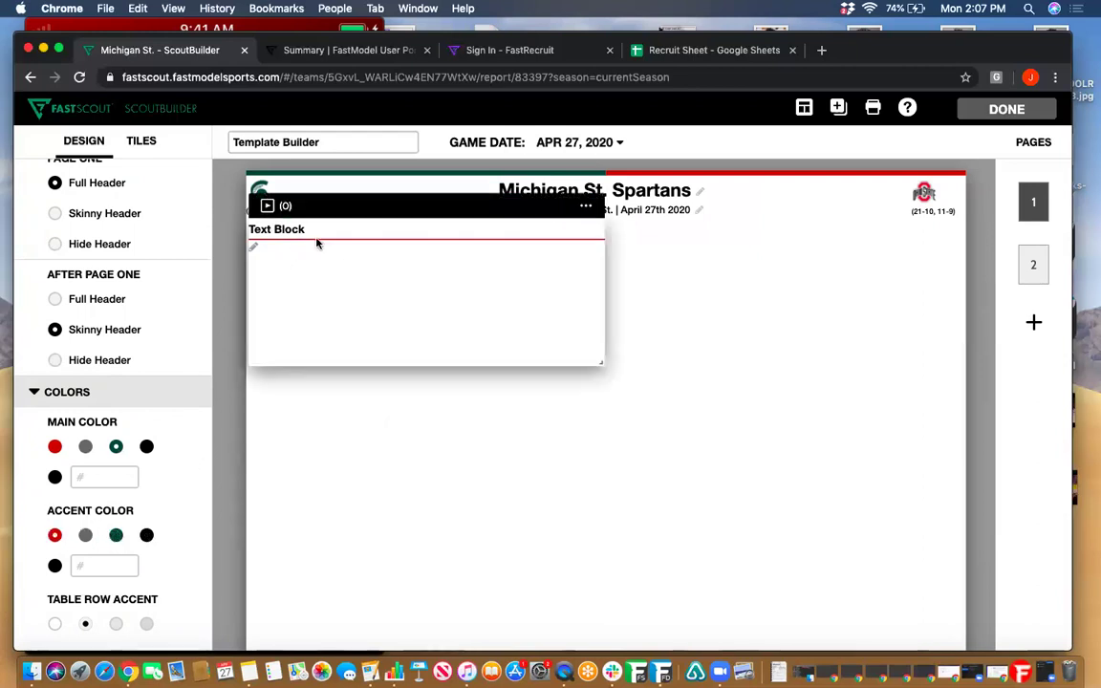
{"action": "left_click", "coordinate": [115, 537]}
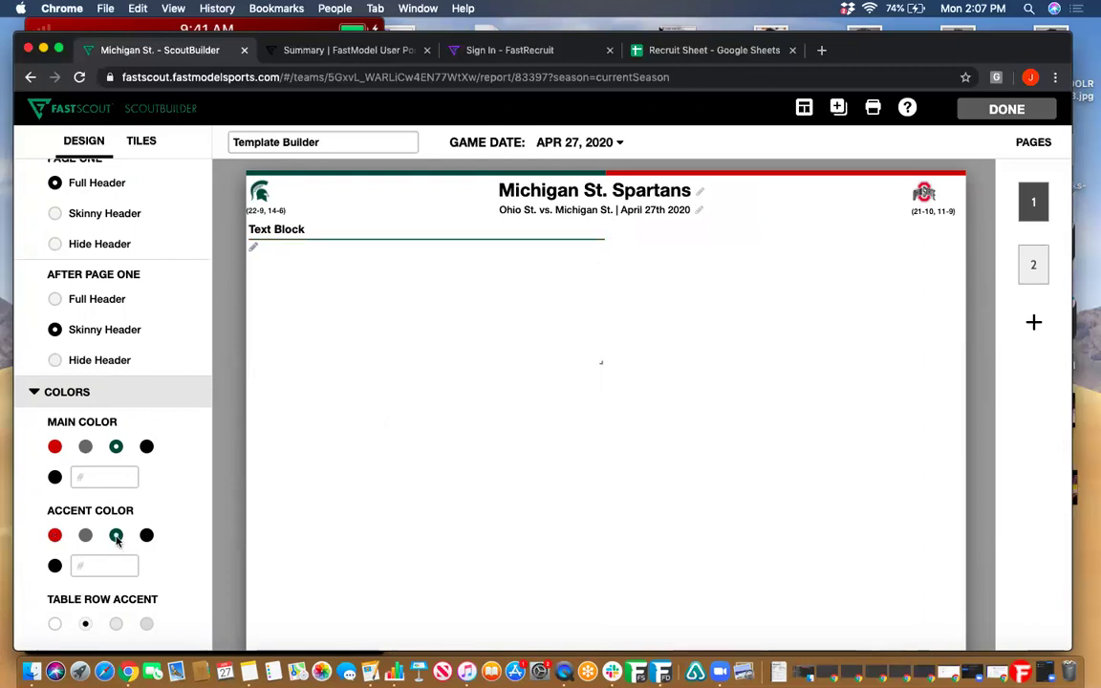
Step: Try the darker gray and white table row accents and restore the lightest gray option
{"action": "left_click", "coordinate": [115, 624]}
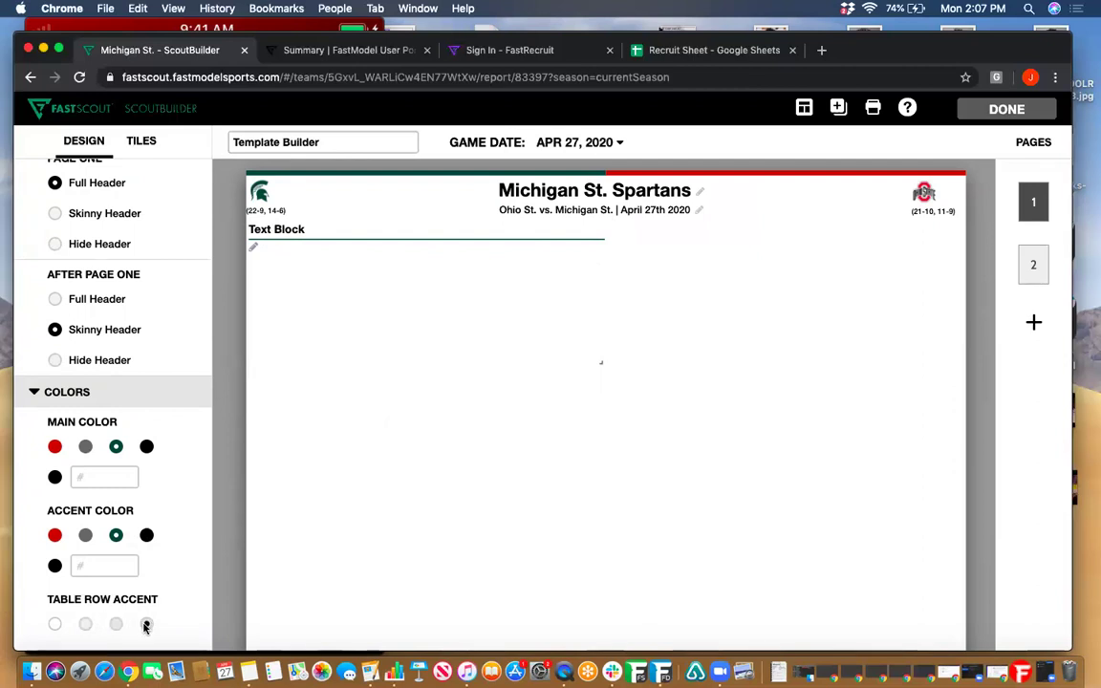
{"action": "left_click", "coordinate": [85, 623]}
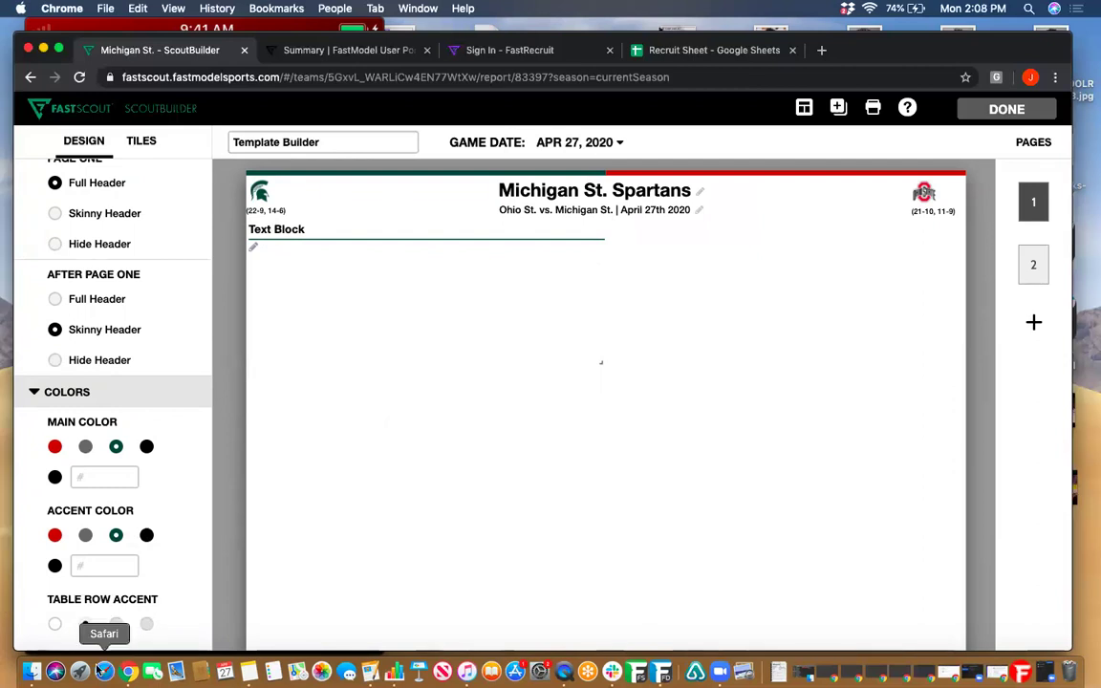
{"action": "left_click", "coordinate": [54, 623]}
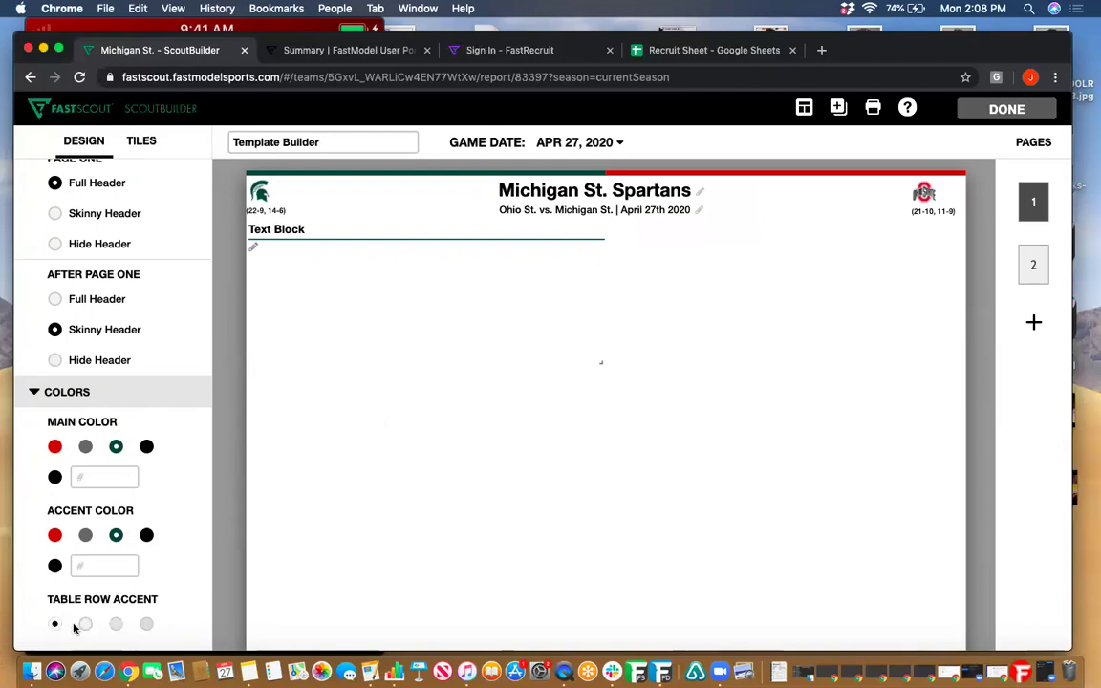
{"action": "left_click", "coordinate": [85, 624]}
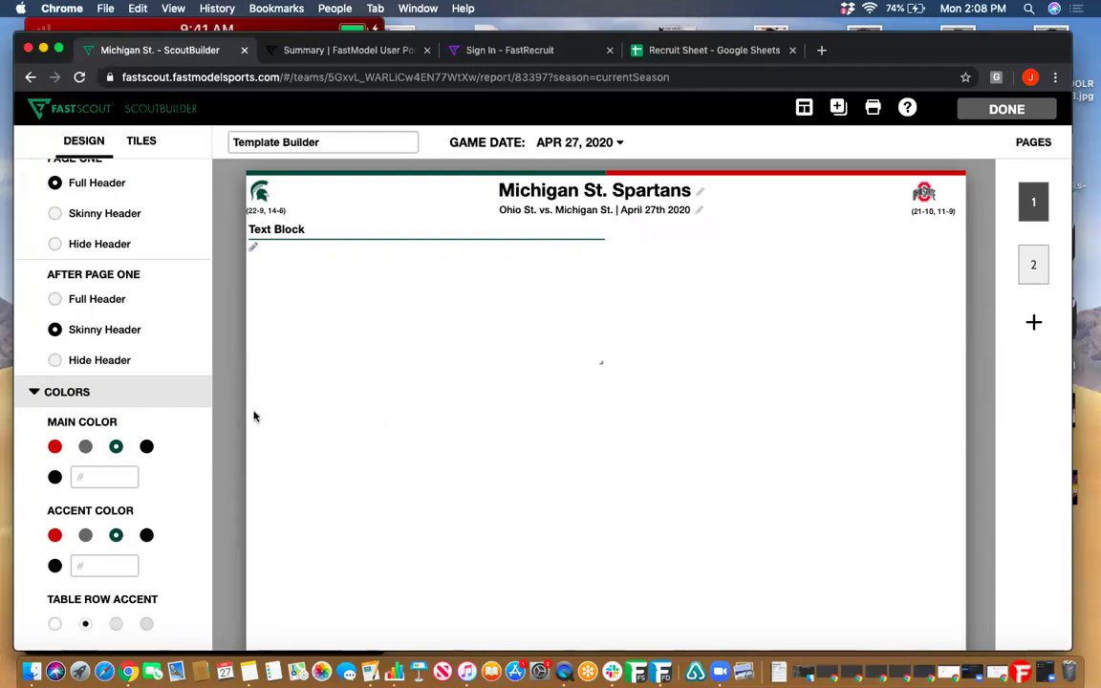
Step: Add a full-width black section header tile to page 1 and title it "Starters"
{"action": "left_click", "coordinate": [141, 142]}
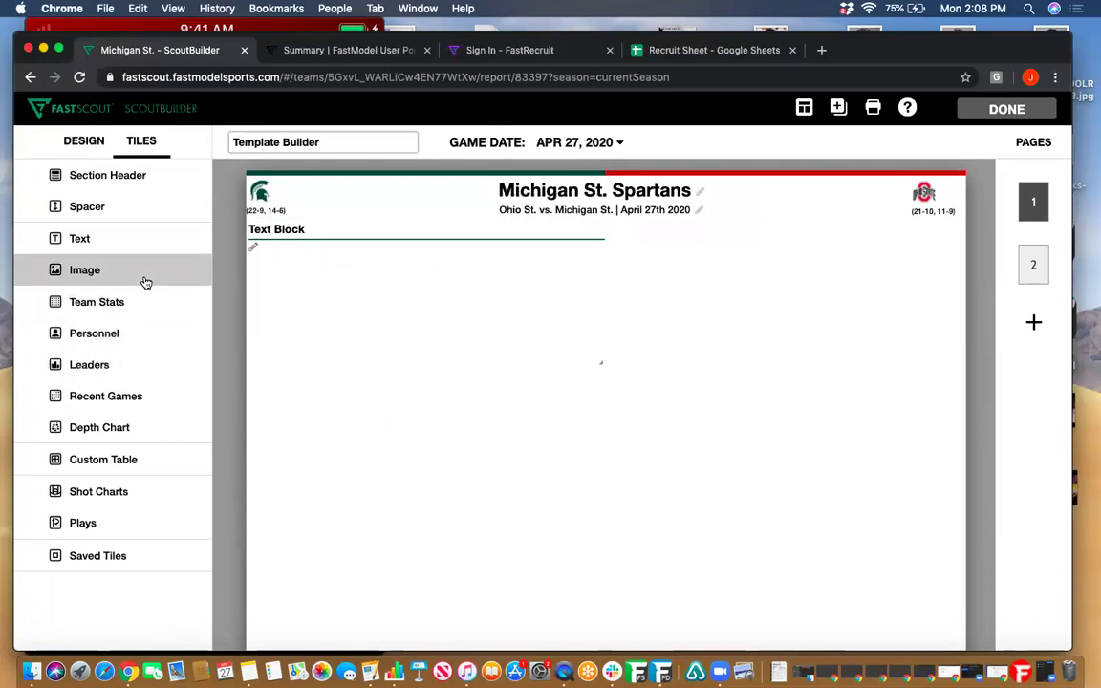
{"action": "left_click", "coordinate": [67, 178]}
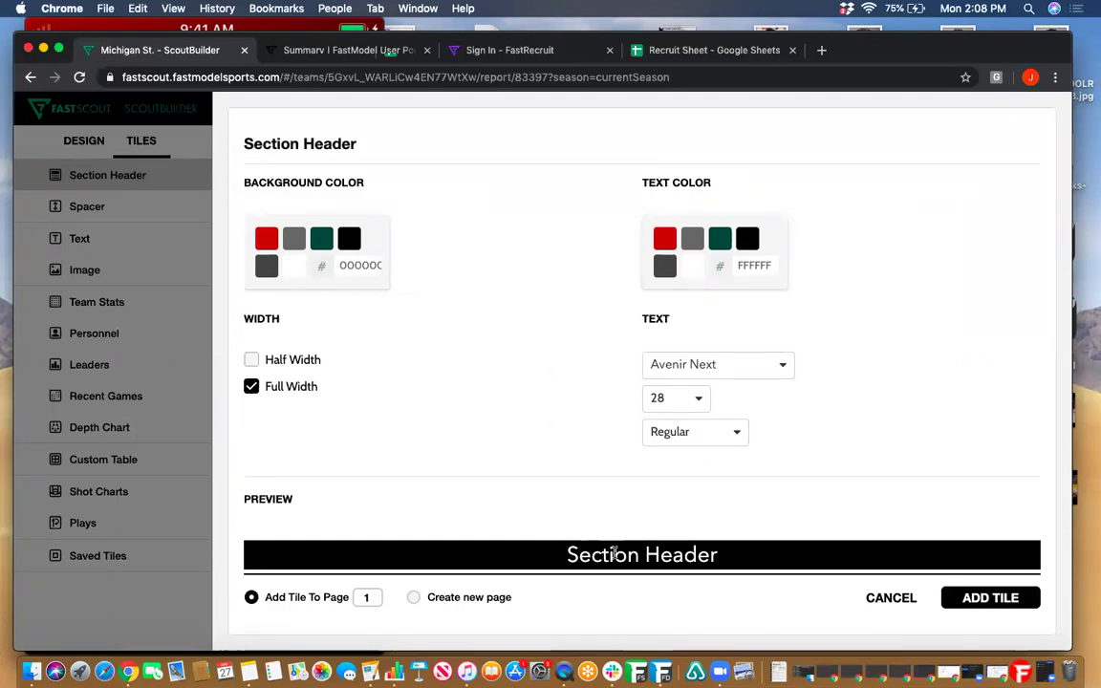
{"action": "left_click", "coordinate": [990, 597]}
{"action": "left_click", "coordinate": [570, 387]}
{"action": "triple_click", "coordinate": [573, 389]}
{"action": "type", "text": "Sta"}
{"action": "type", "text": "rters"}
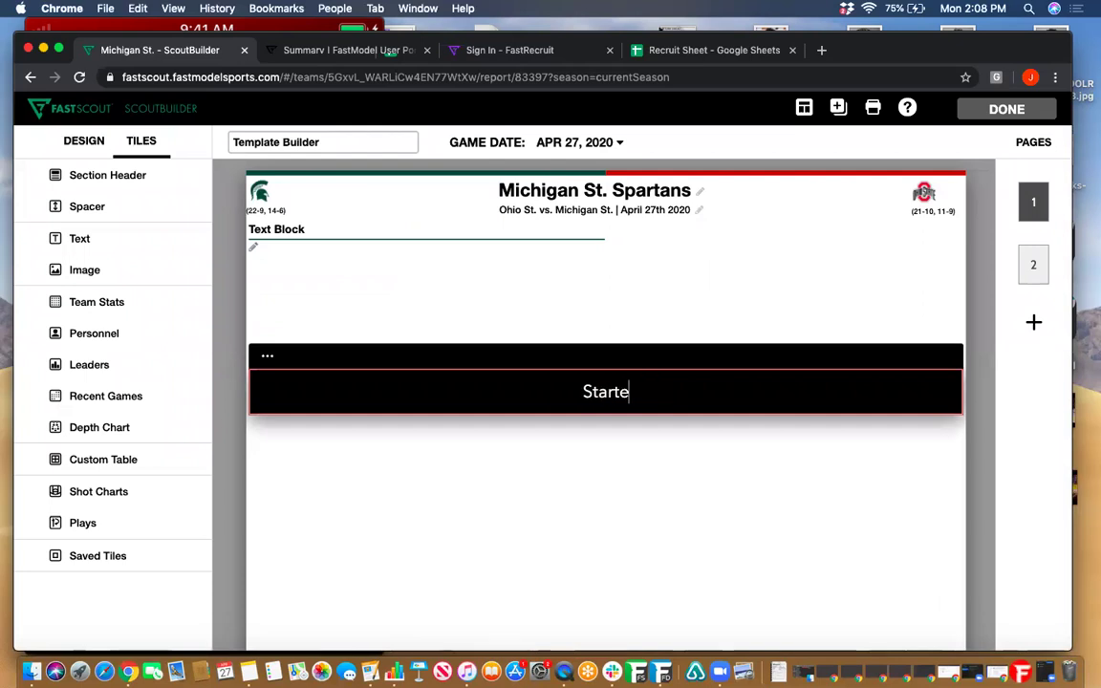
{"action": "left_click", "coordinate": [696, 423]}
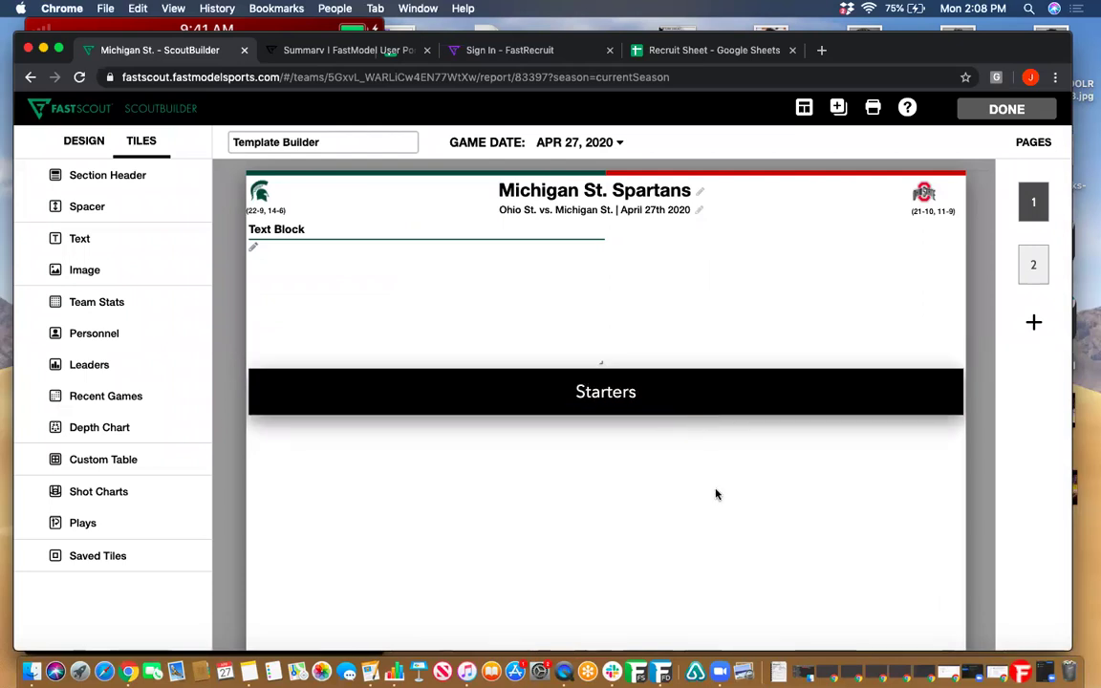
Step: Shrink the Starters header to half width and one row high, and place it at the top of page one's left column
{"action": "mouse_move", "coordinate": [942, 415]}
{"action": "left_click_drag", "start_coordinate": [942, 415], "coordinate": [520, 386]}
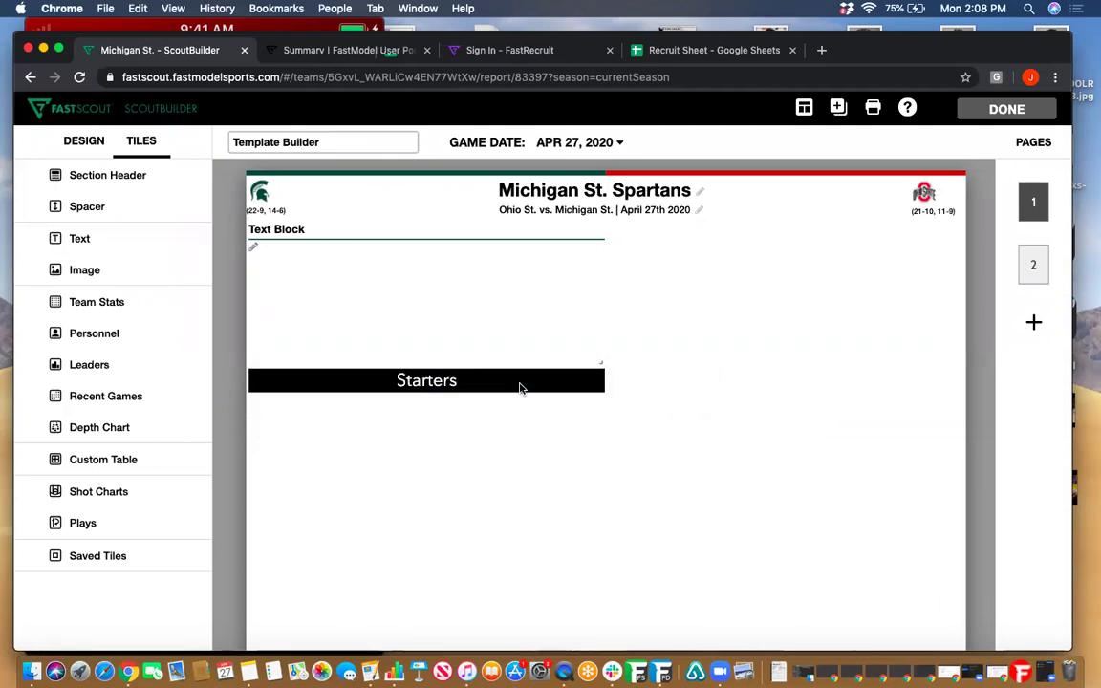
{"action": "mouse_move", "coordinate": [442, 358]}
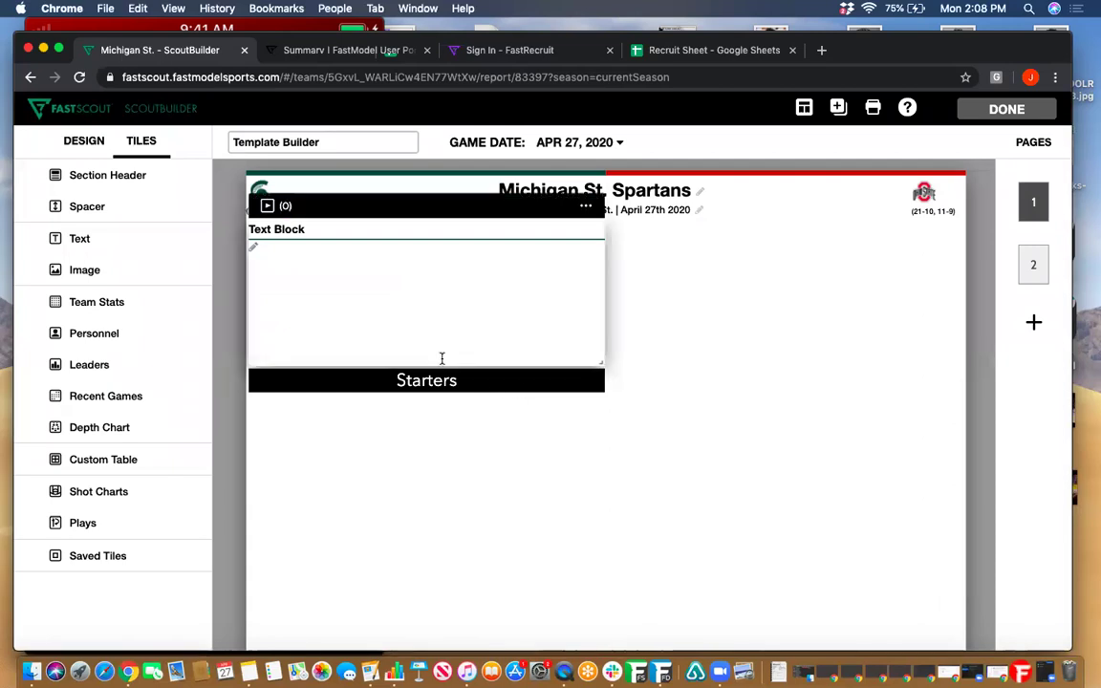
{"action": "left_click_drag", "start_coordinate": [382, 356], "coordinate": [737, 369]}
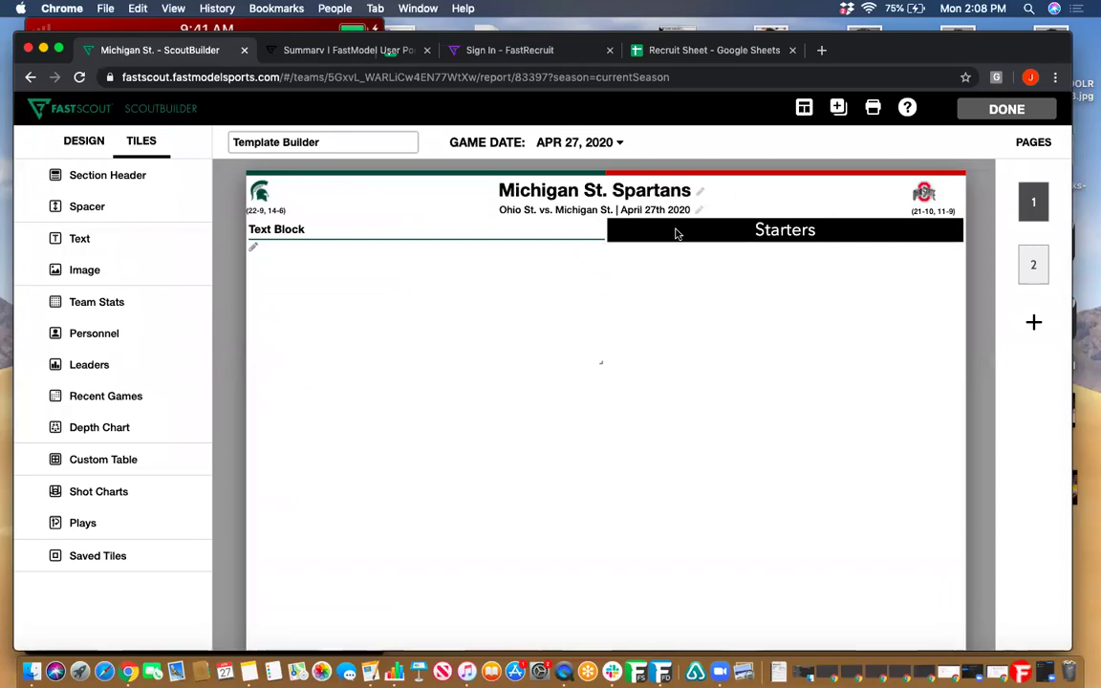
{"action": "left_click_drag", "start_coordinate": [676, 211], "coordinate": [305, 242]}
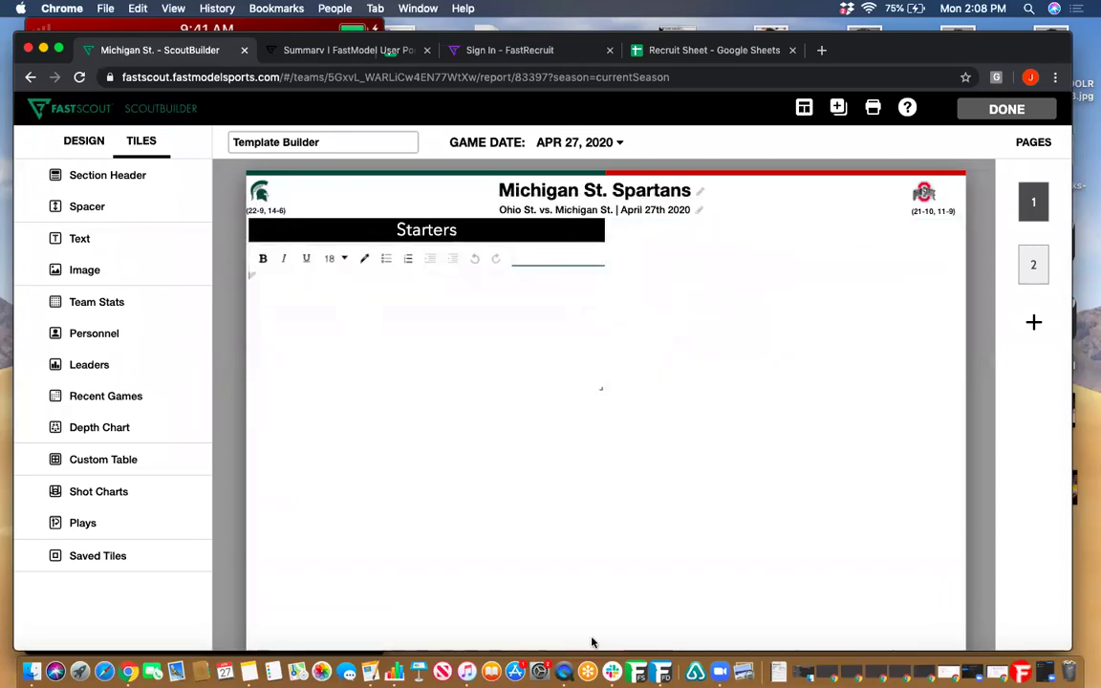
Step: Move the Text Block tile to the right column beside the Starters header, shorten it slightly, and try to lower it on the page
{"action": "mouse_move", "coordinate": [435, 288]}
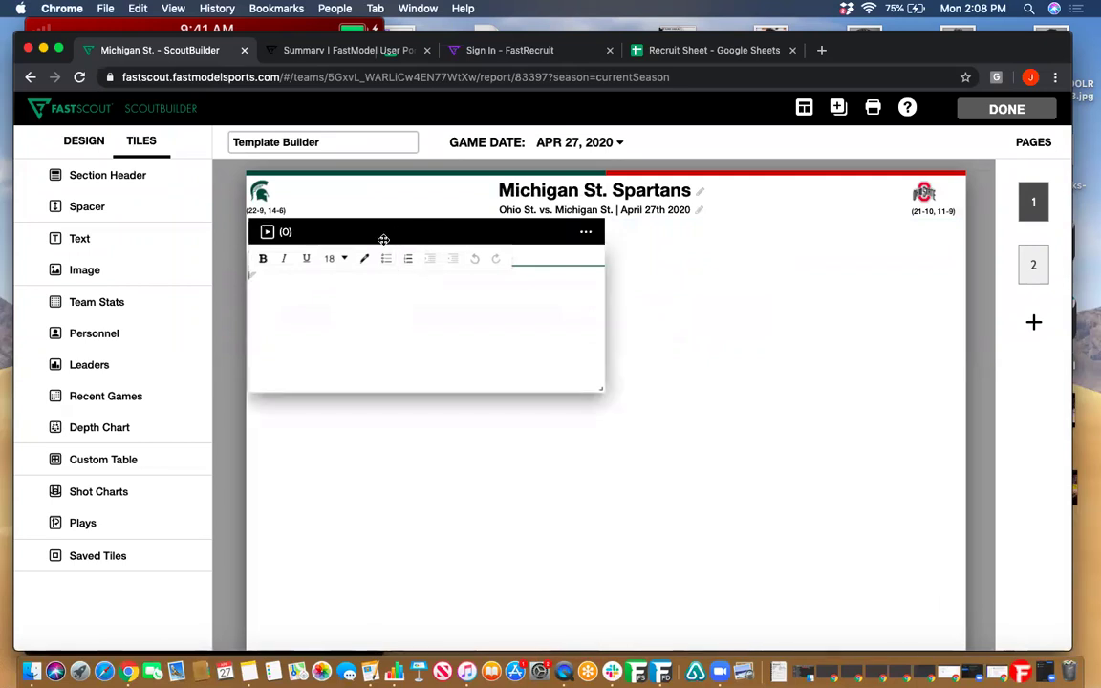
{"action": "left_click_drag", "start_coordinate": [382, 238], "coordinate": [741, 330]}
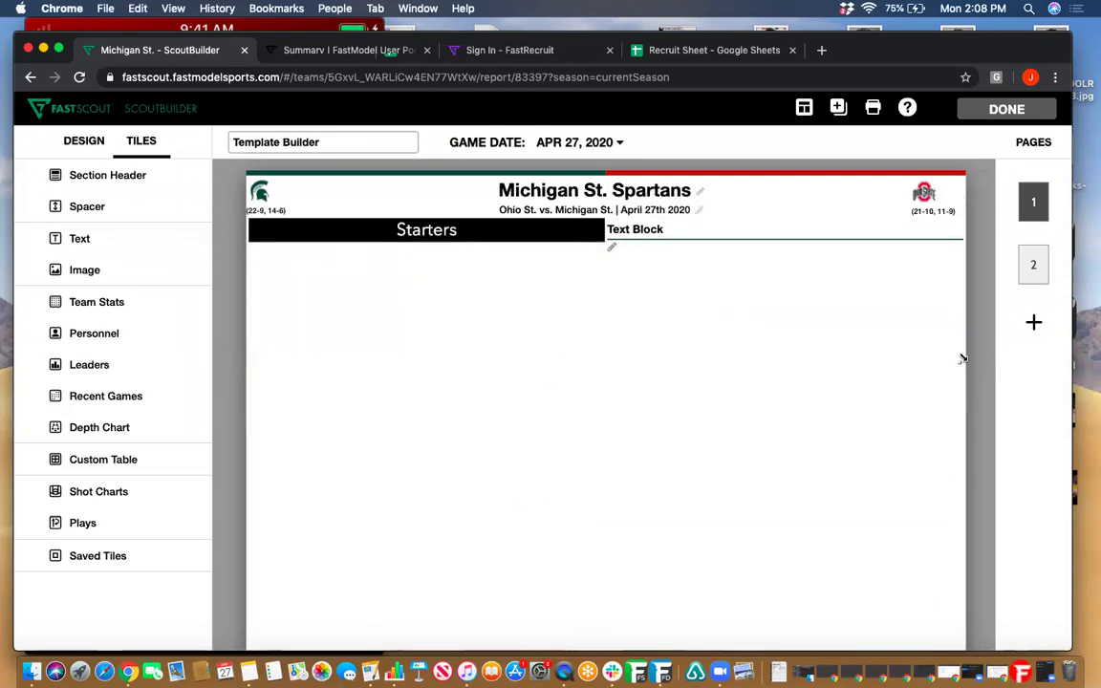
{"action": "mouse_move", "coordinate": [957, 364]}
{"action": "left_mouse_down"}
{"action": "mouse_move", "coordinate": [897, 346]}
{"action": "mouse_move", "coordinate": [959, 348]}
{"action": "mouse_move", "coordinate": [955, 358]}
{"action": "left_mouse_up"}
{"action": "mouse_move", "coordinate": [924, 295]}
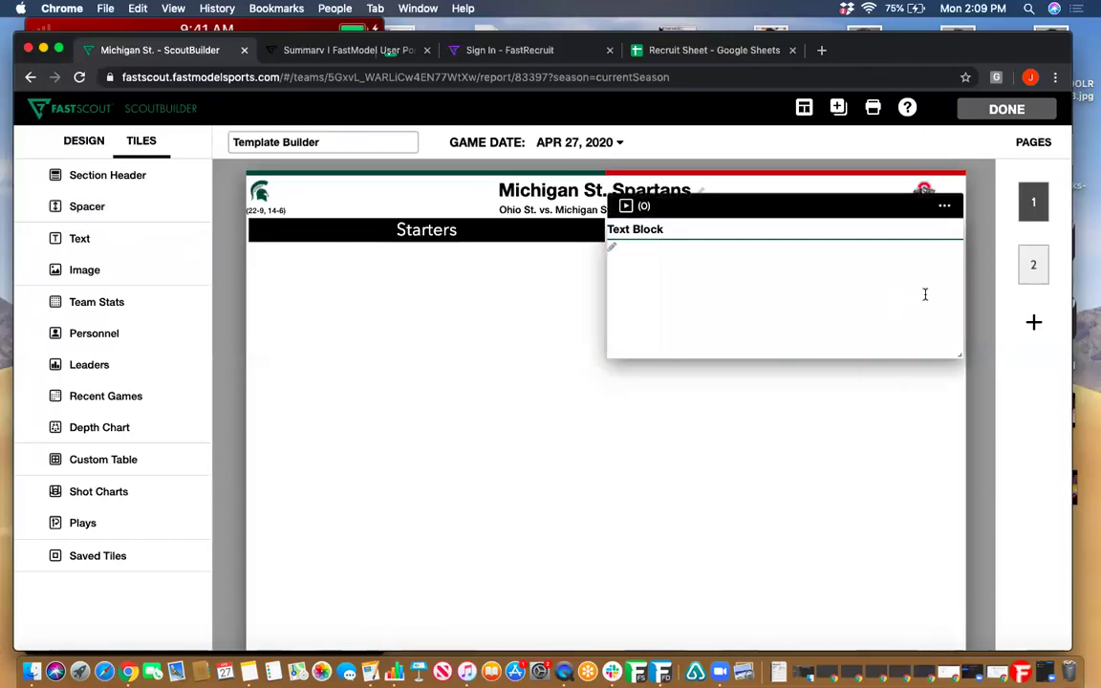
{"action": "left_click_drag", "start_coordinate": [787, 207], "coordinate": [788, 408]}
{"action": "left_click_drag", "start_coordinate": [767, 210], "coordinate": [769, 348]}
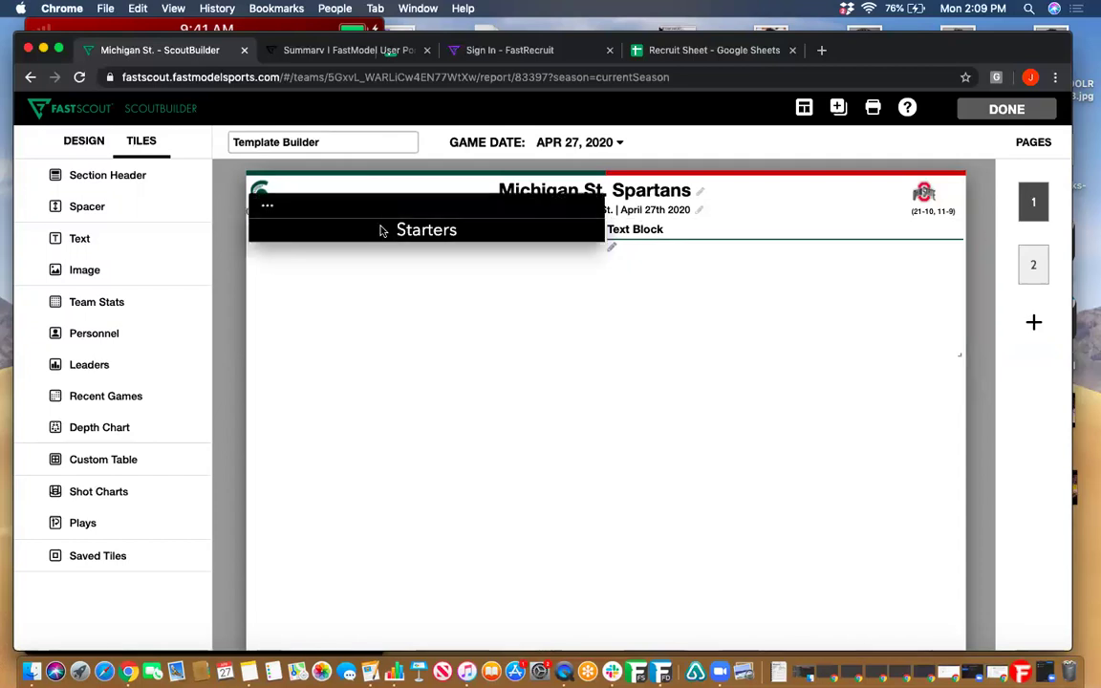
Step: Add a spacer tile, shrink it to the Starters header's height, and place it above the Text Block in the right column
{"action": "left_click", "coordinate": [131, 213]}
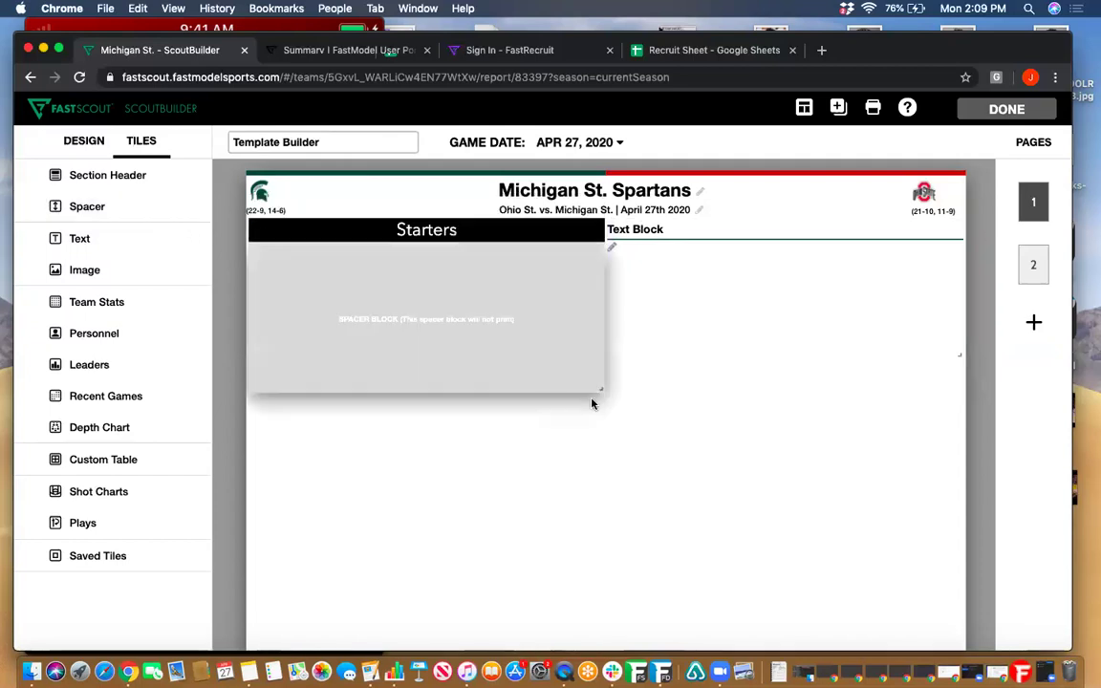
{"action": "left_click_drag", "start_coordinate": [599, 386], "coordinate": [600, 251]}
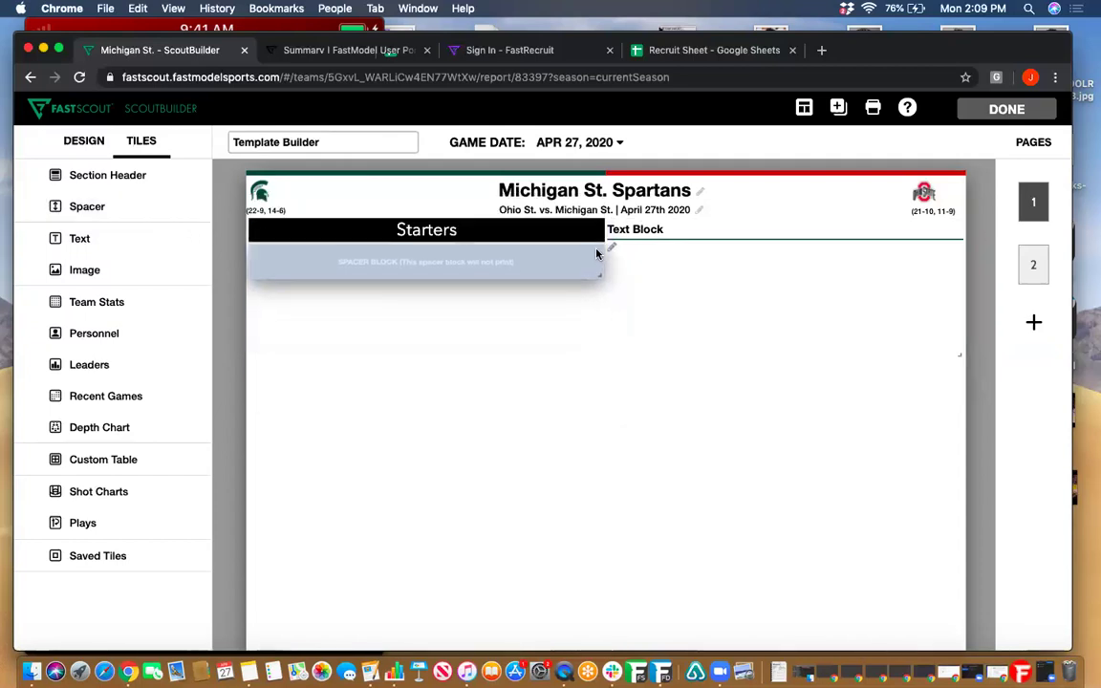
{"action": "left_click_drag", "start_coordinate": [439, 234], "coordinate": [849, 233]}
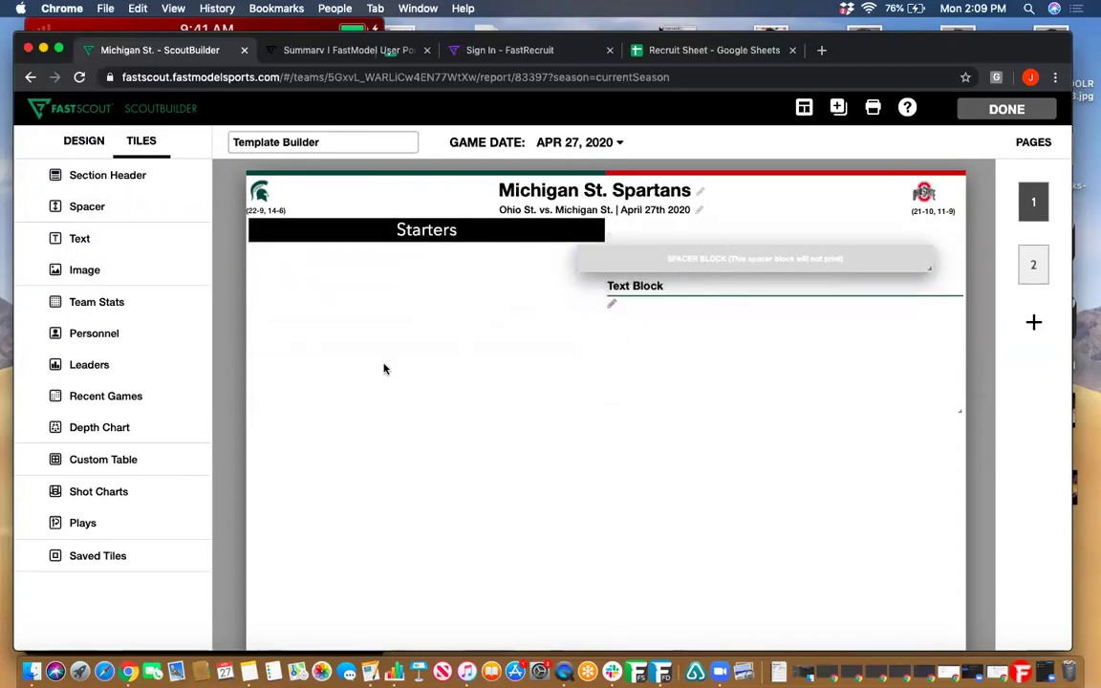
{"action": "left_click_drag", "start_coordinate": [669, 232], "coordinate": [699, 208]}
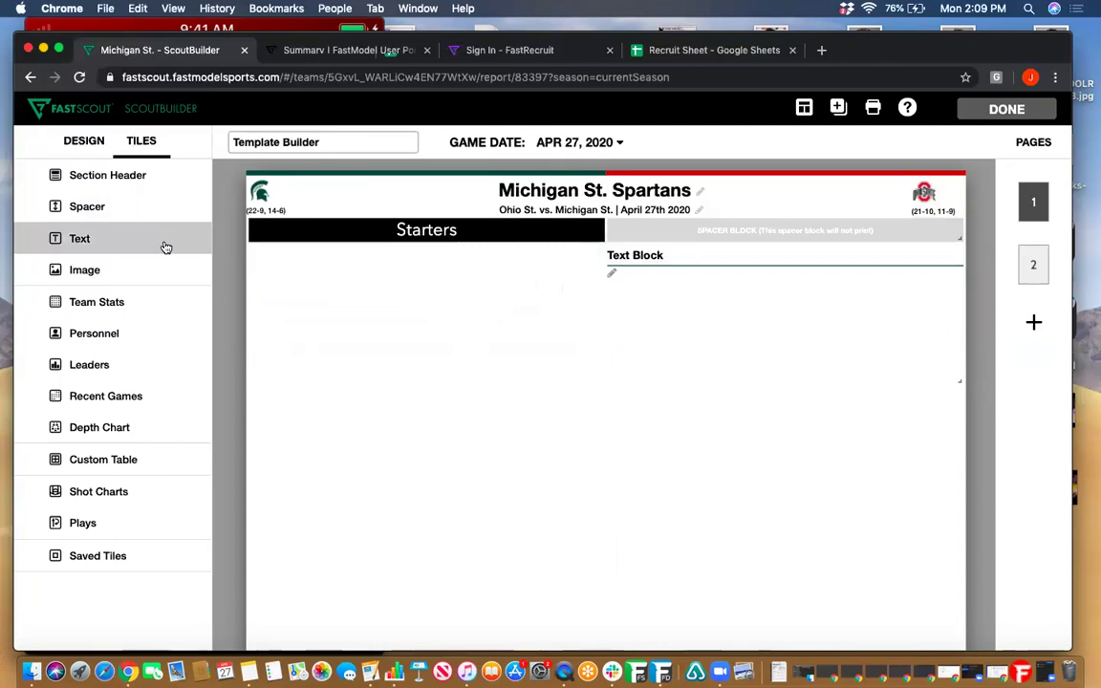
Step: Open the Text Block for editing and review its text formatting tools and highlight color choices
{"action": "left_click", "coordinate": [664, 277]}
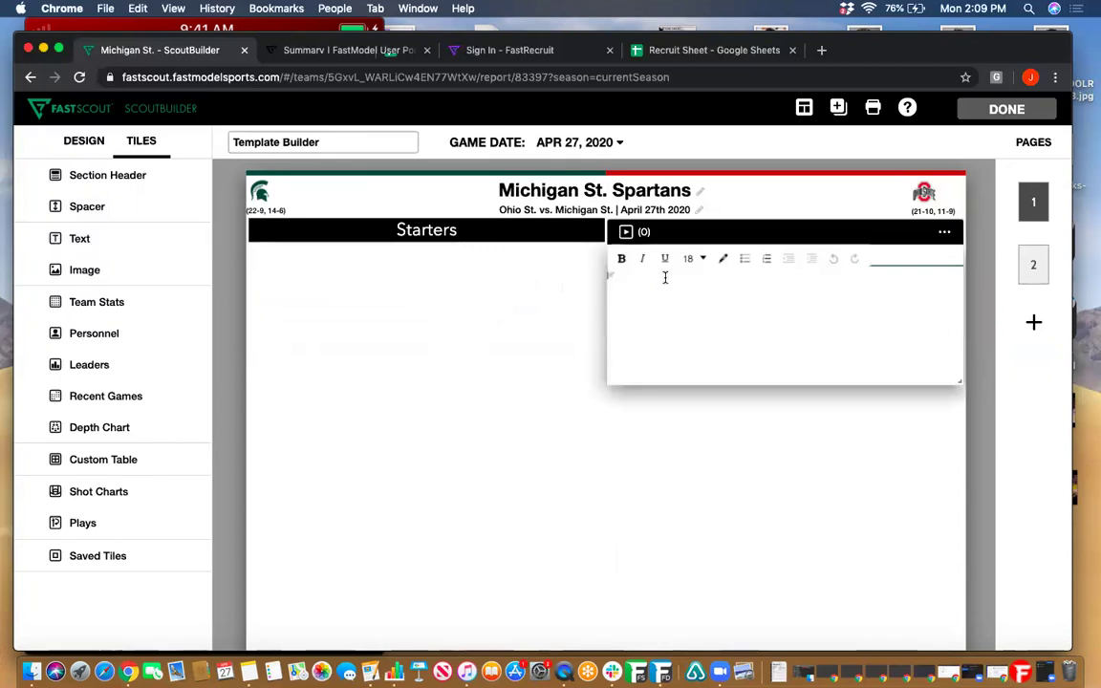
{"action": "left_click", "coordinate": [723, 263]}
{"action": "left_click", "coordinate": [796, 290]}
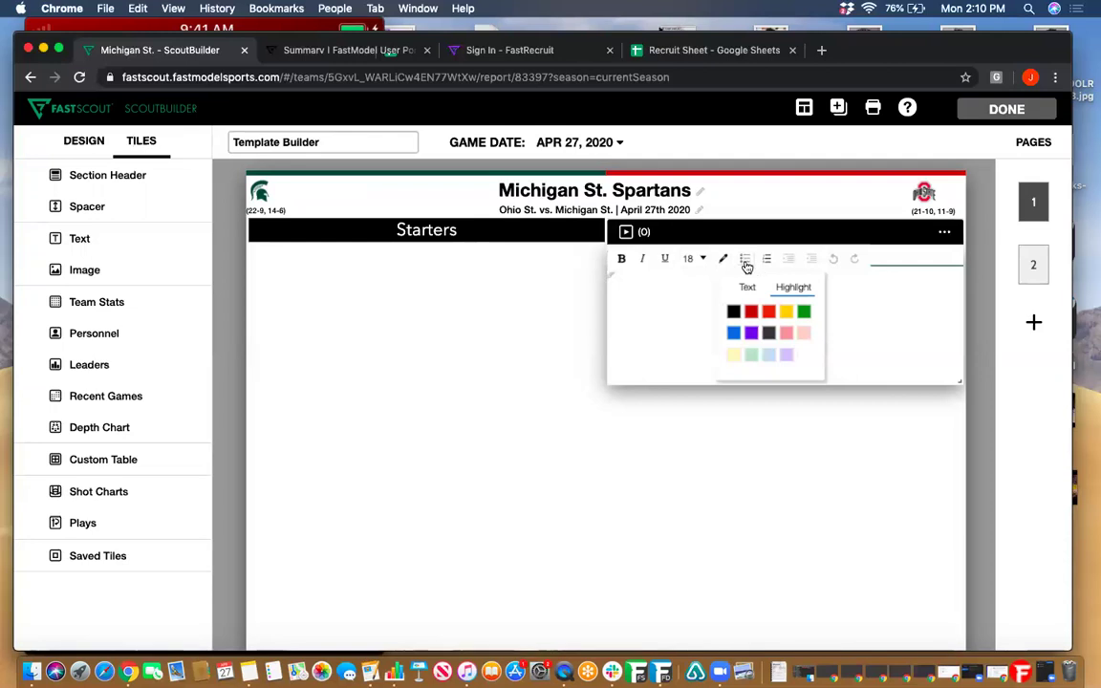
{"action": "left_click", "coordinate": [653, 308]}
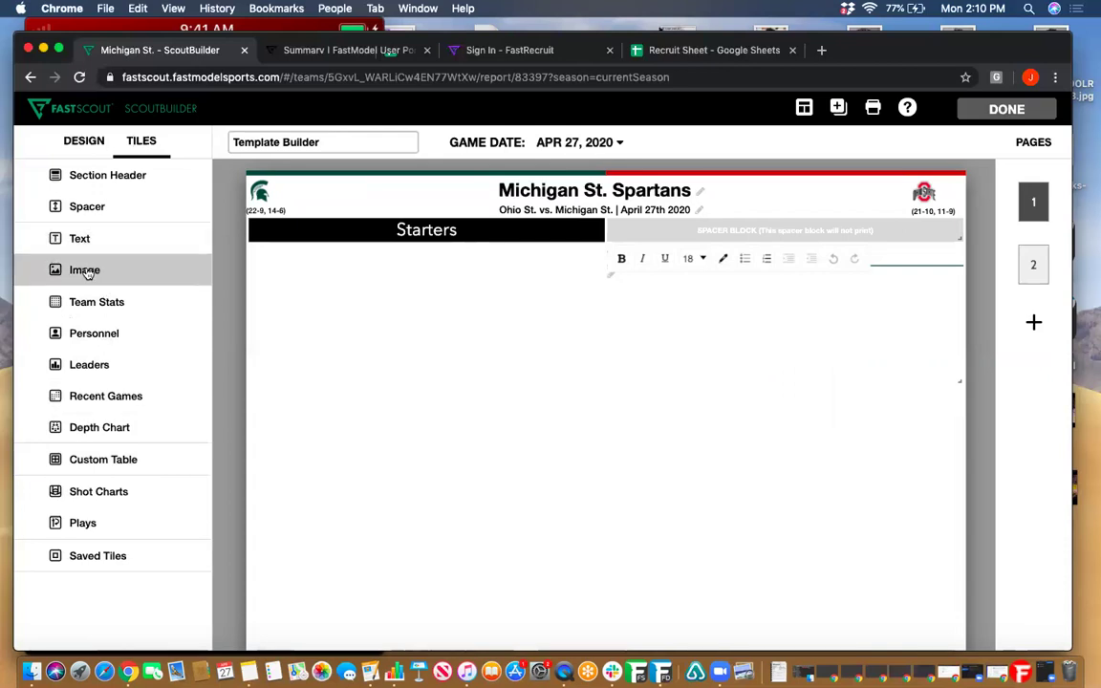
Step: Add an image tile below the Starters header and shorten it to line up with the Text Block's lower edge
{"action": "left_click_drag", "start_coordinate": [84, 276], "coordinate": [329, 307]}
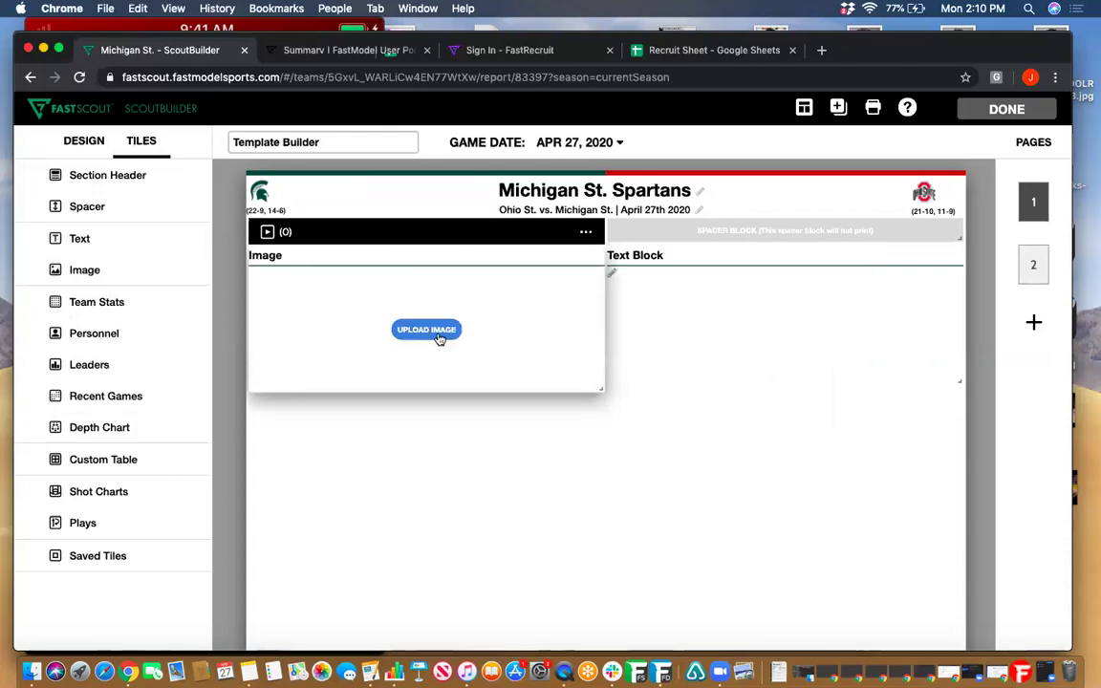
{"action": "left_click_drag", "start_coordinate": [599, 388], "coordinate": [597, 373]}
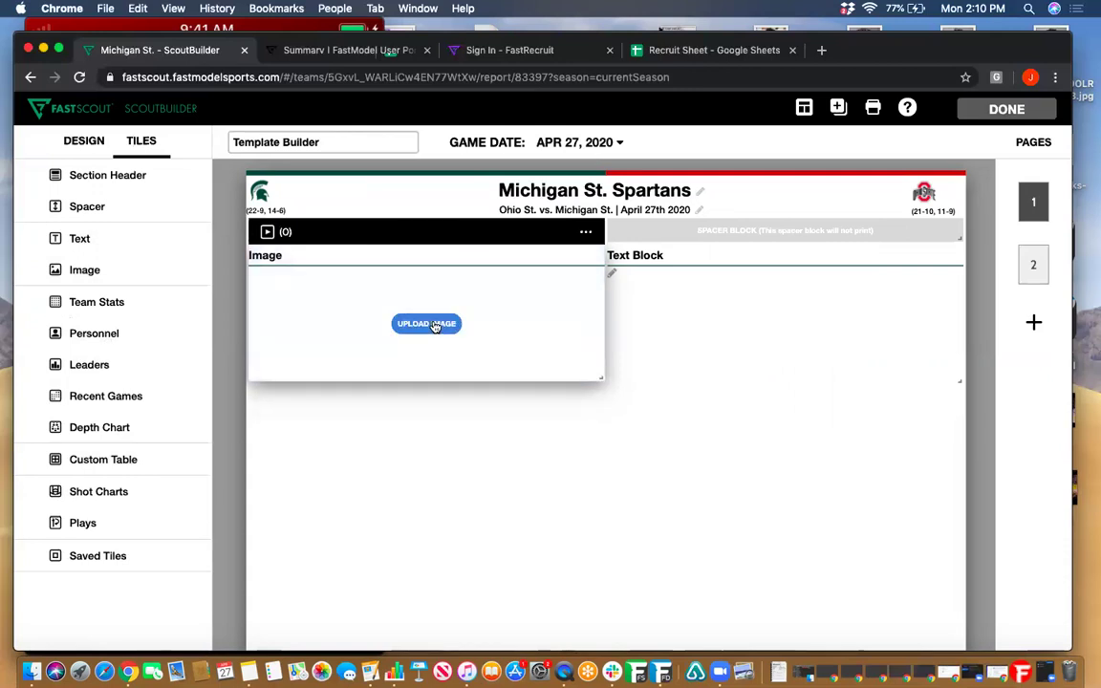
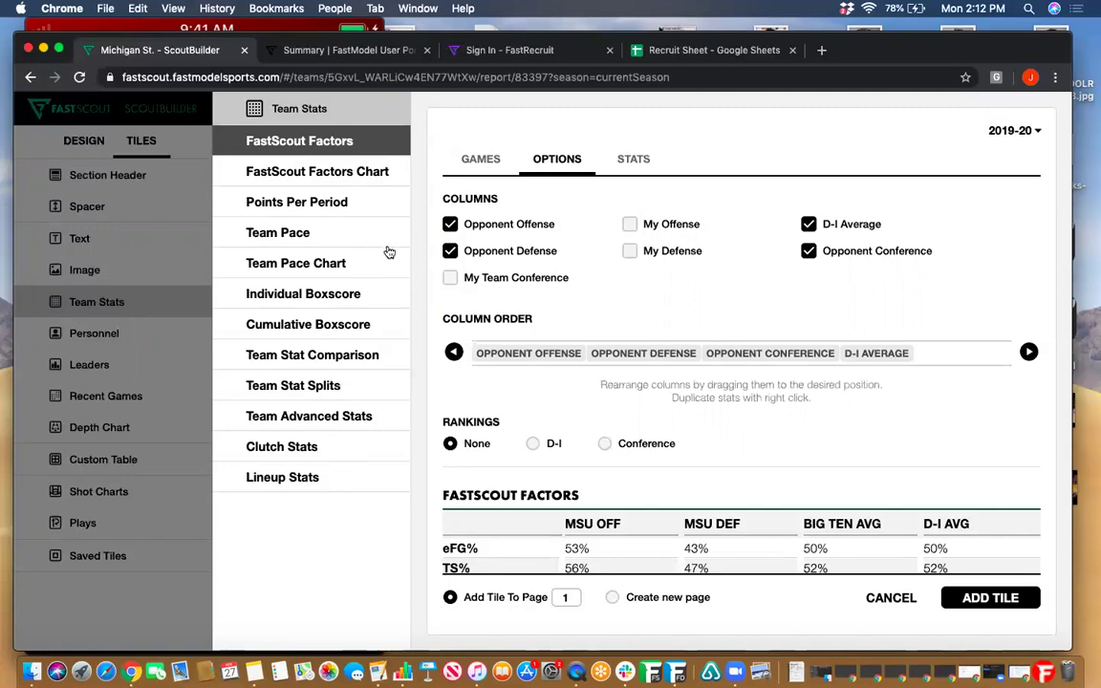
Step: Choose the Cumulative Boxscore team stats tile and switch its season to 2018-19 and back to 2019-20
{"action": "left_click", "coordinate": [489, 163]}
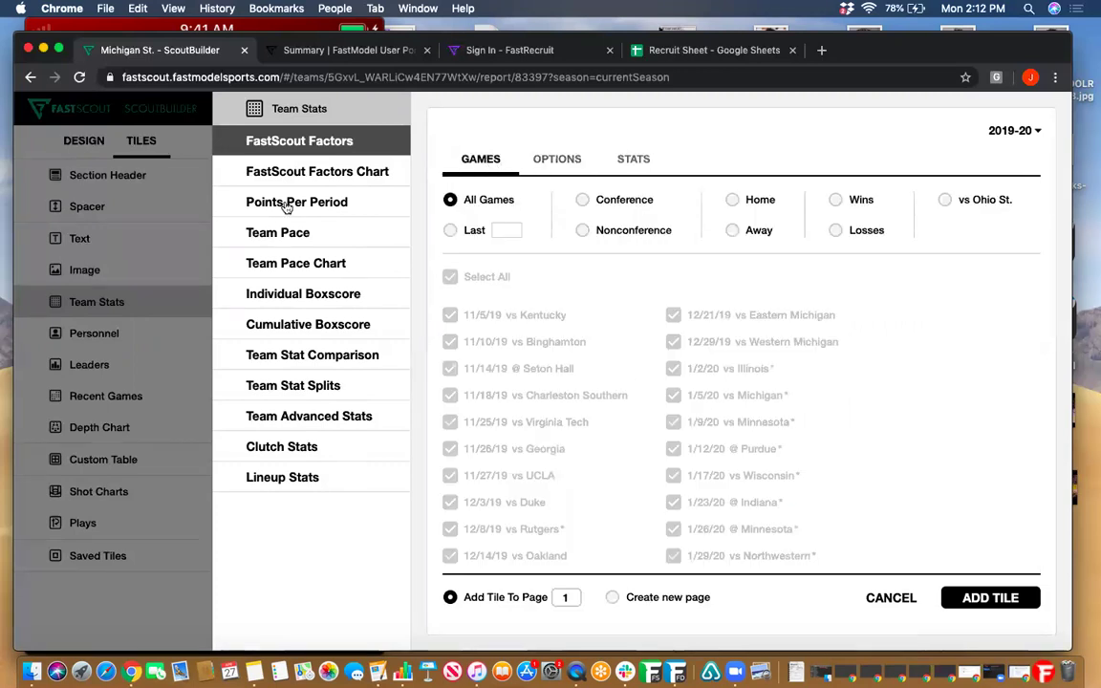
{"action": "left_click", "coordinate": [306, 328]}
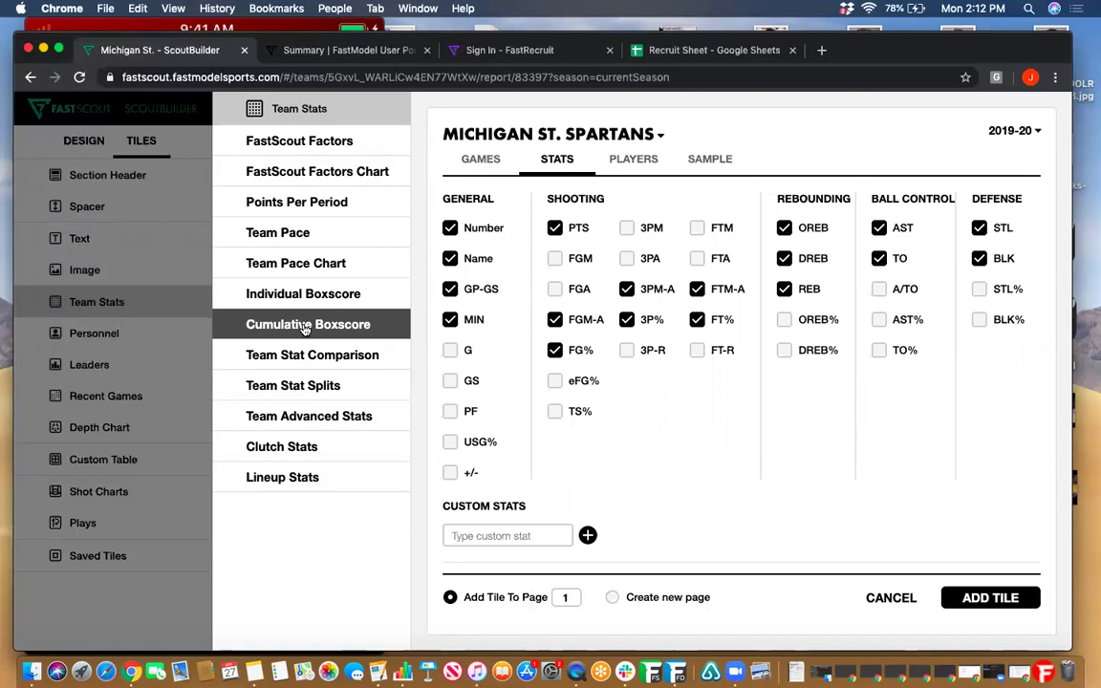
{"action": "left_click", "coordinate": [1017, 136]}
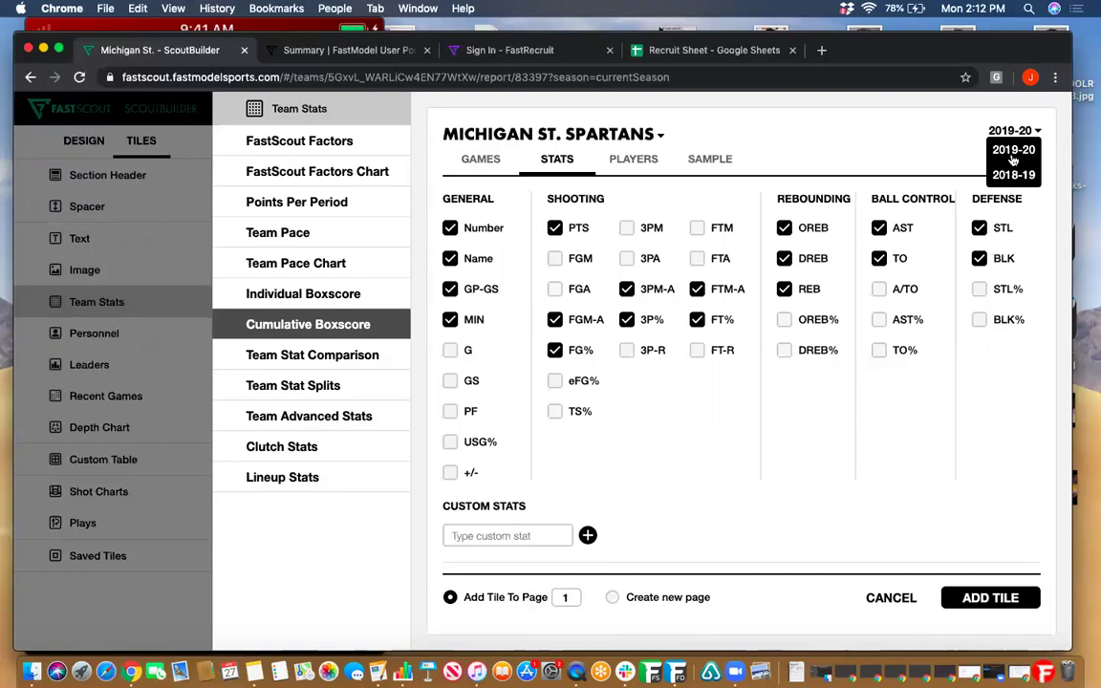
{"action": "left_click", "coordinate": [1006, 177]}
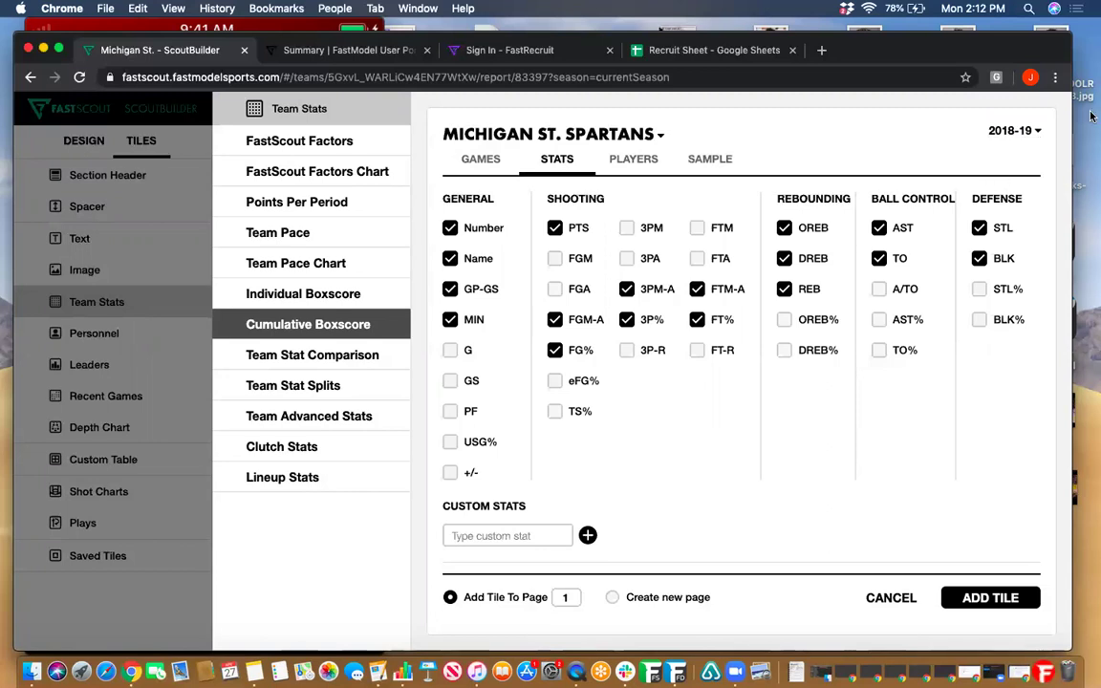
{"action": "left_click", "coordinate": [1005, 133]}
{"action": "left_click", "coordinate": [1007, 146]}
Step: Try the Conference and Last 8 game filters for the Cumulative Boxscore, and return the selection to All Games
{"action": "left_click", "coordinate": [480, 161]}
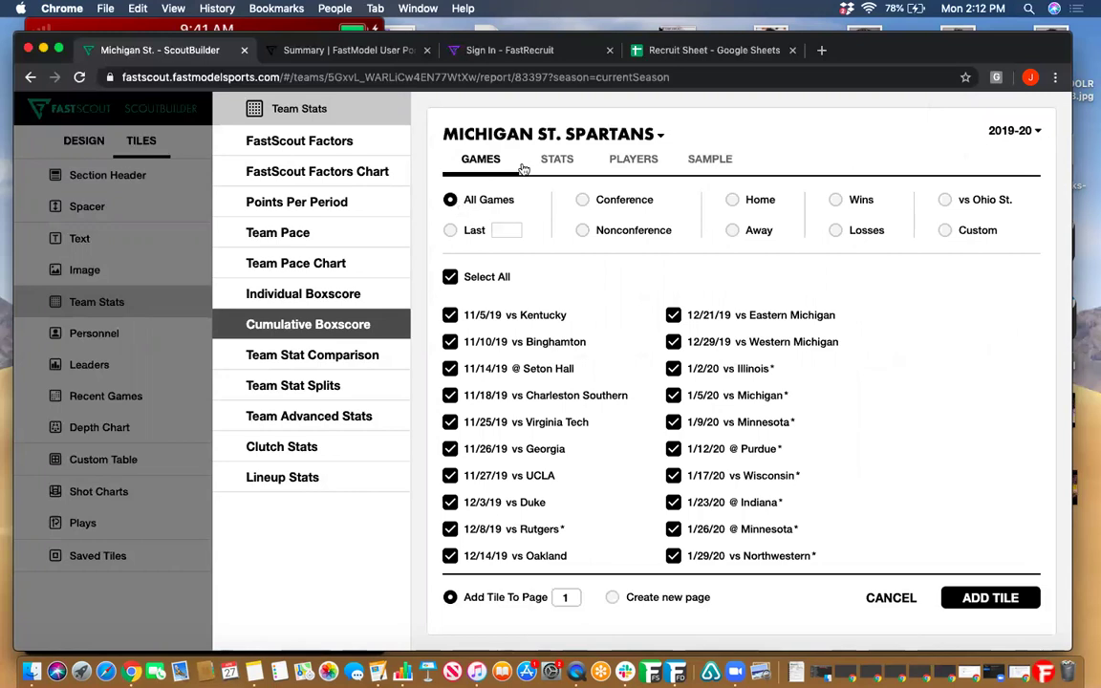
{"action": "left_click", "coordinate": [582, 201]}
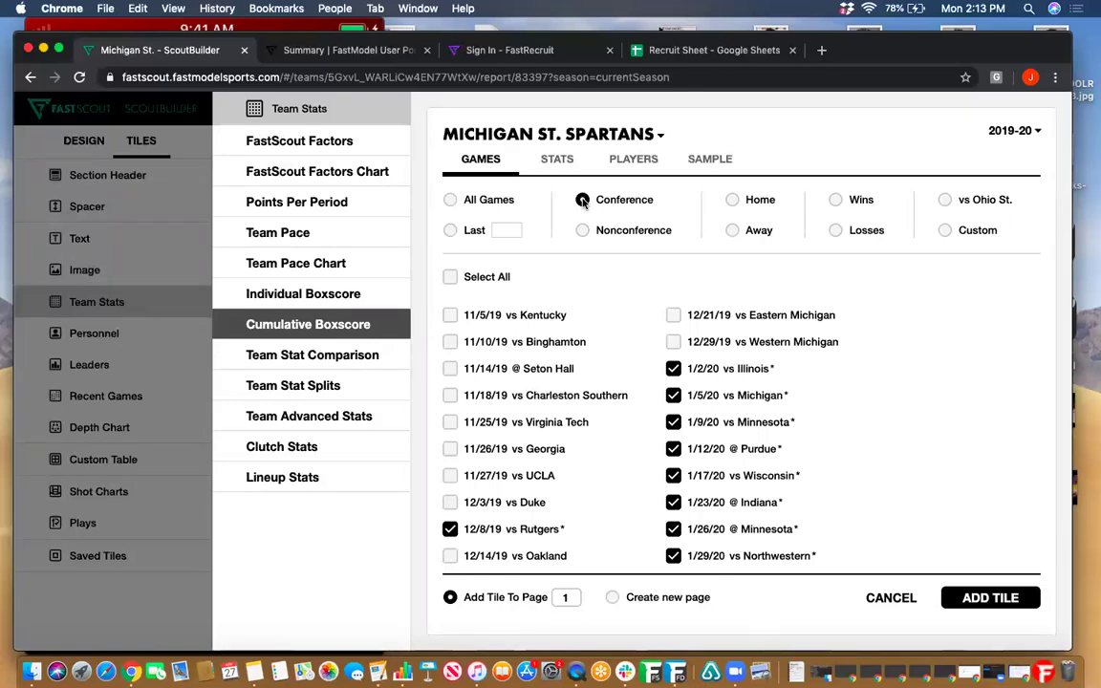
{"action": "left_click", "coordinate": [451, 230]}
{"action": "left_click", "coordinate": [512, 234]}
{"action": "left_click", "coordinate": [515, 228]}
{"action": "left_click", "coordinate": [515, 228]}
{"action": "left_click", "coordinate": [515, 227]}
{"action": "left_click", "coordinate": [515, 227]}
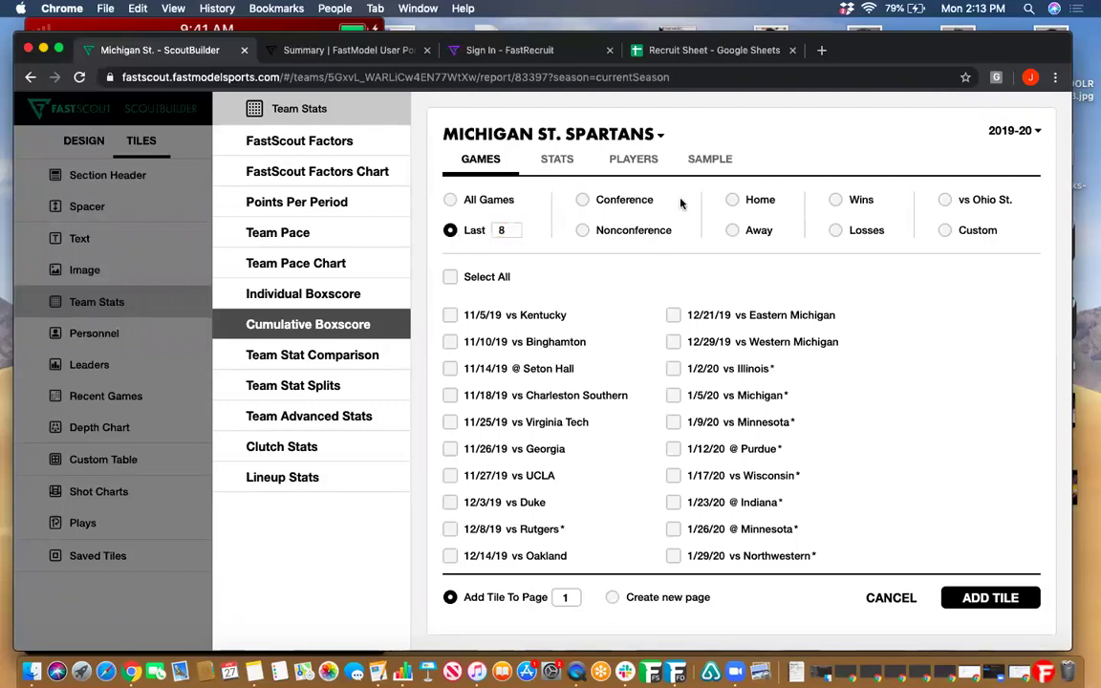
{"action": "left_click", "coordinate": [449, 201]}
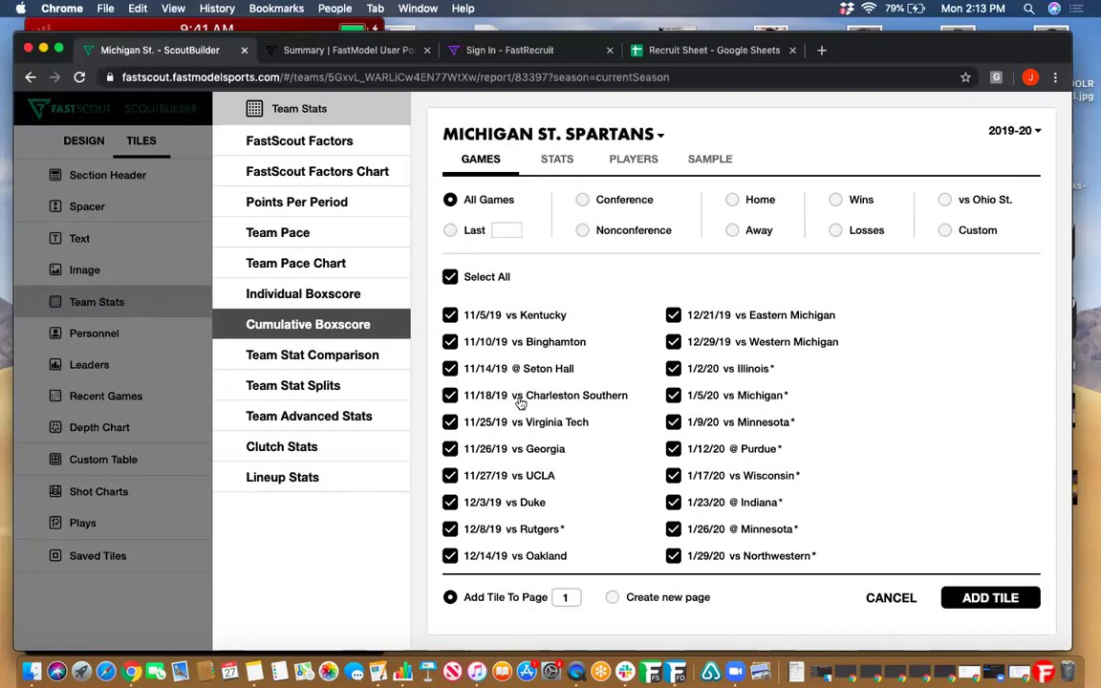
Step: Exclude the 11/18/19 Charleston Southern game from the Cumulative Boxscore and look through the remaining games
{"action": "left_click", "coordinate": [450, 395]}
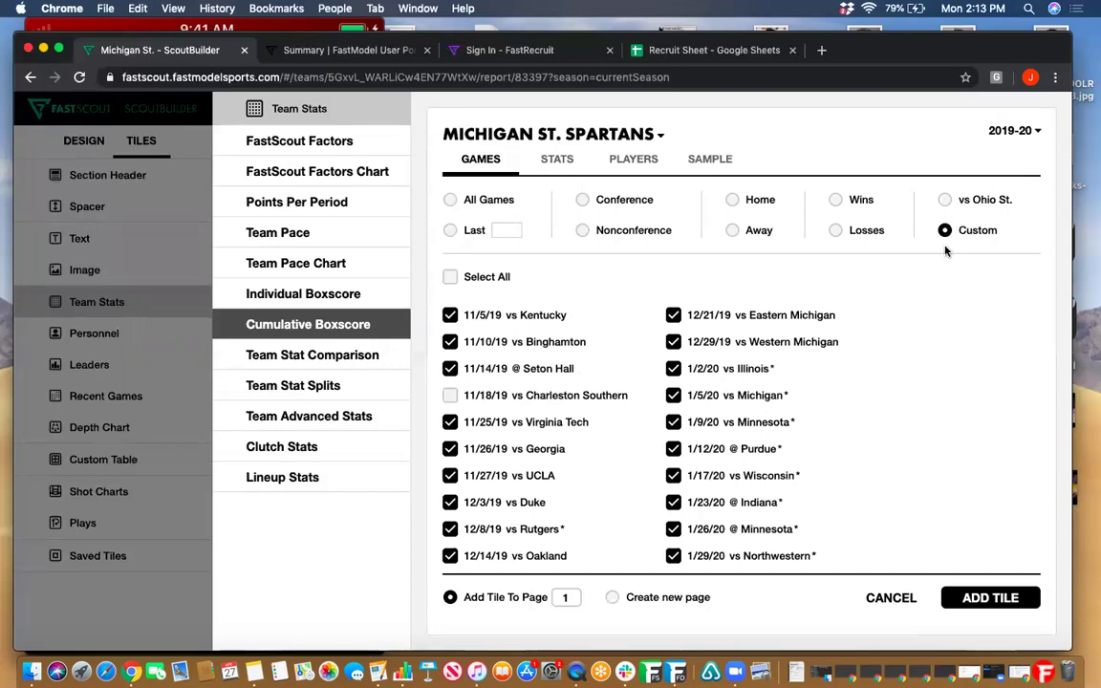
{"action": "scroll", "coordinate": [510, 410], "scroll_direction": "down", "scroll_amount": 4}
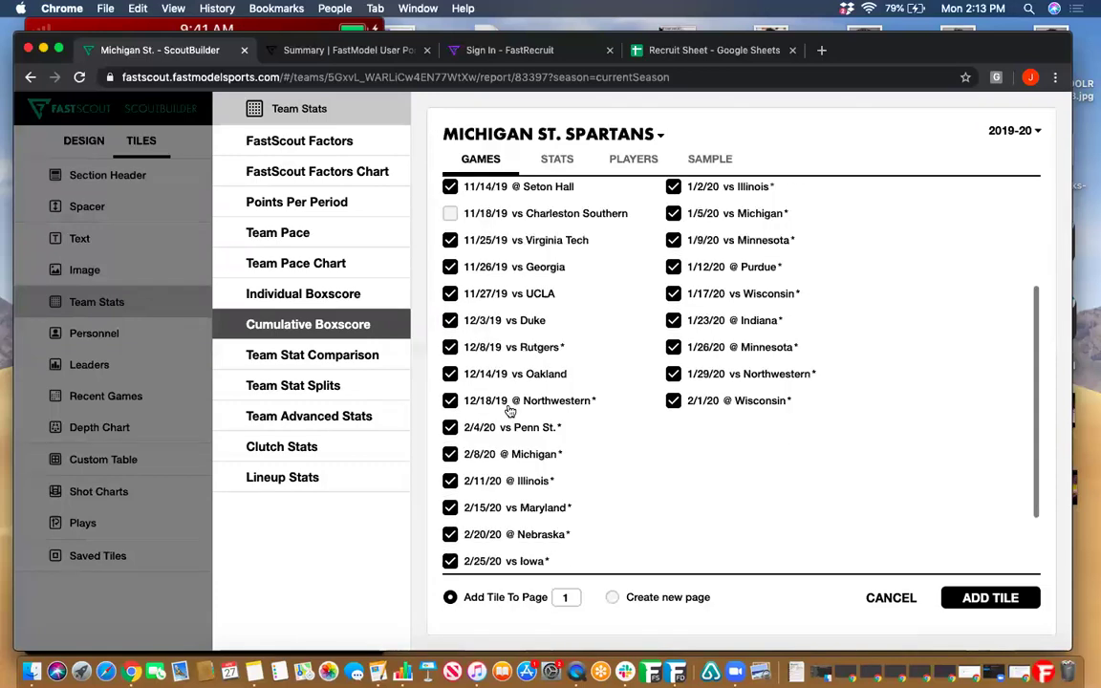
{"action": "scroll", "coordinate": [510, 410], "scroll_direction": "up", "scroll_amount": 3}
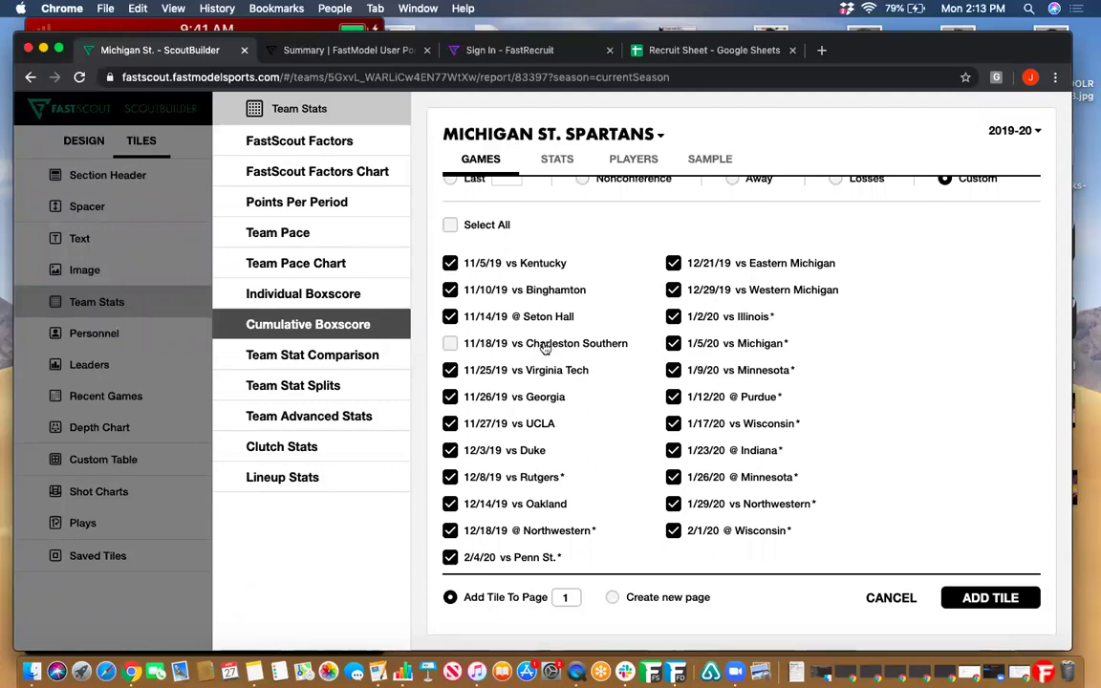
Step: Review the Cumulative Boxscore's stat choices, custom stats, stat type, decimal places and column order
{"action": "left_click", "coordinate": [565, 160]}
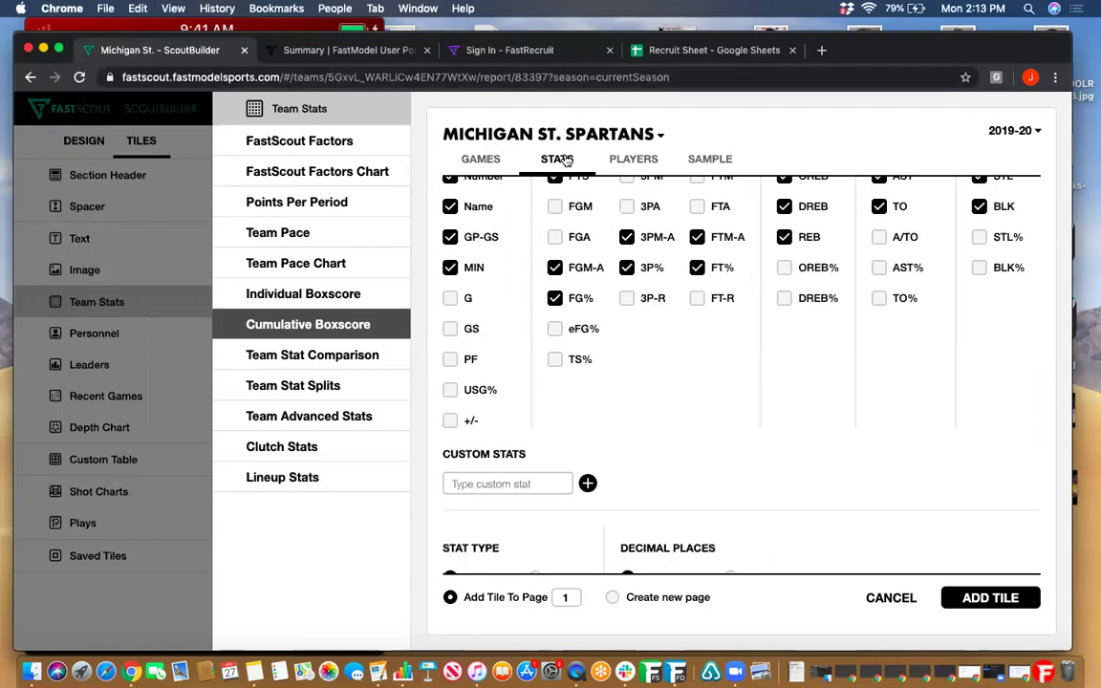
{"action": "scroll", "coordinate": [547, 341], "scroll_direction": "up", "scroll_amount": 2}
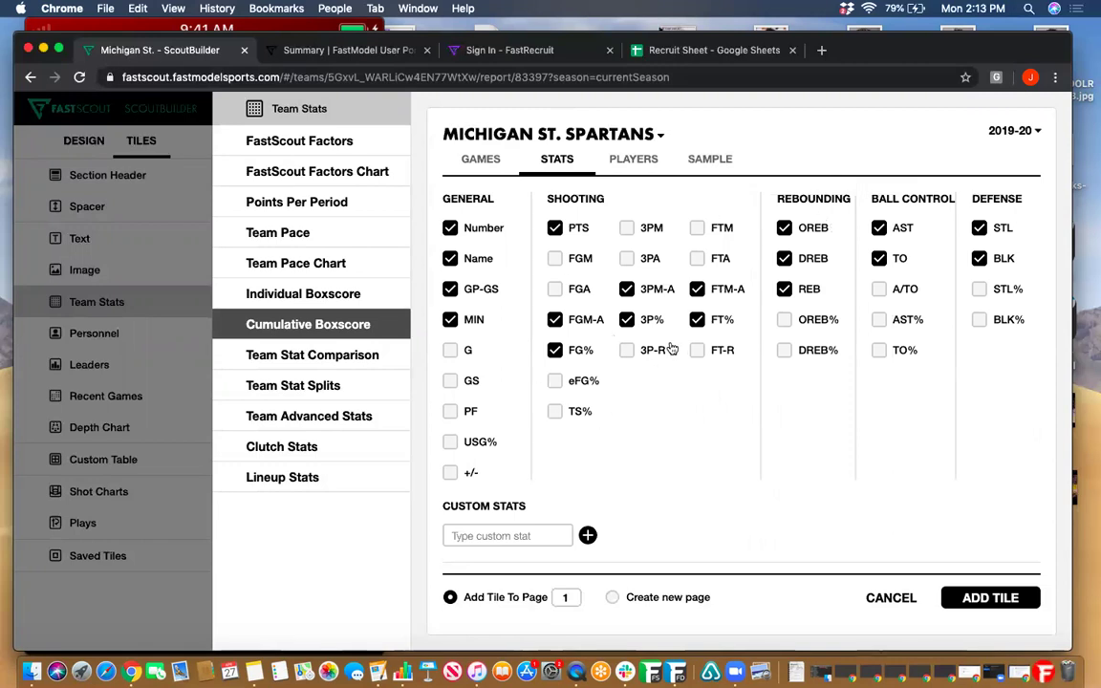
{"action": "scroll", "coordinate": [672, 350], "scroll_direction": "down", "scroll_amount": 6}
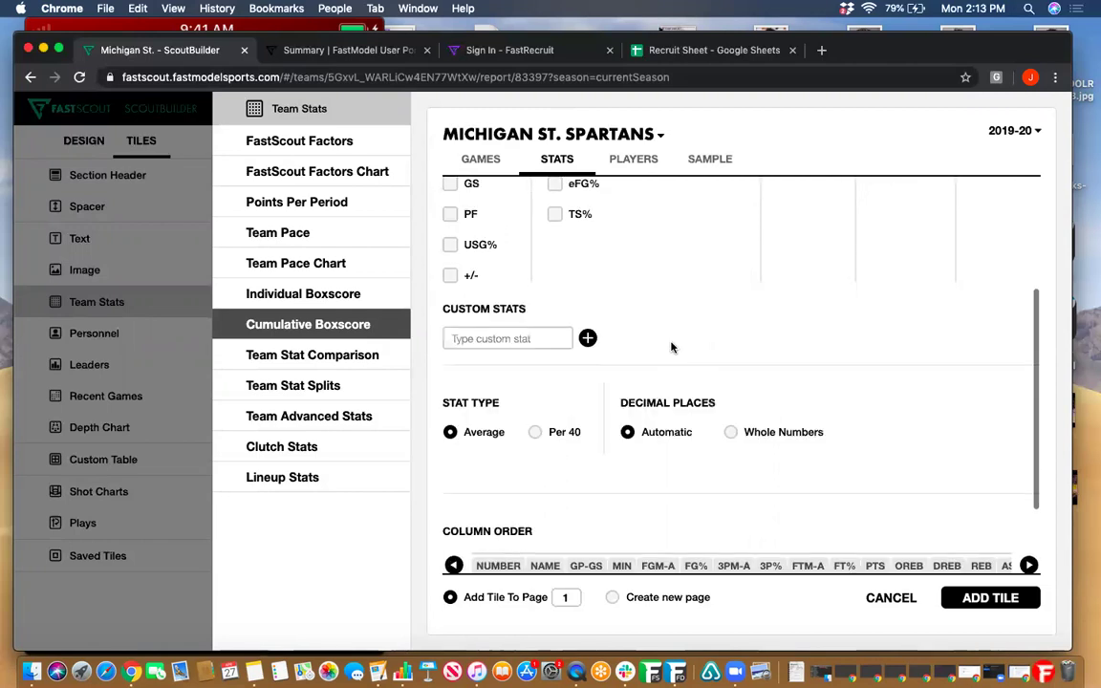
{"action": "scroll", "coordinate": [960, 475], "scroll_direction": "right", "scroll_amount": 3}
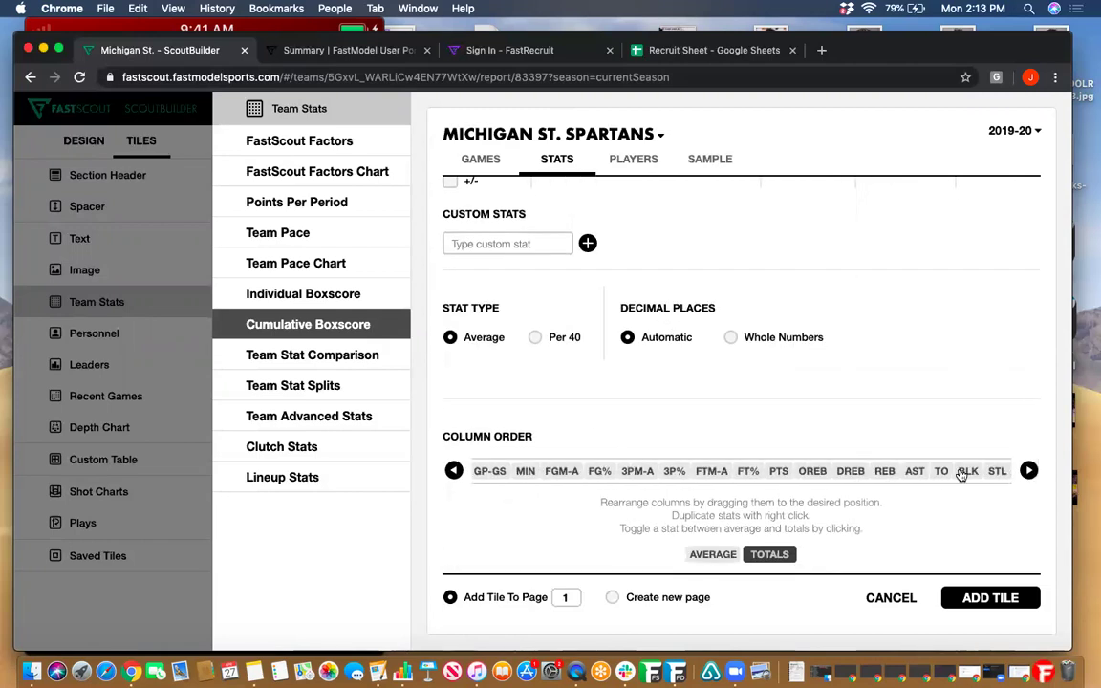
{"action": "scroll", "coordinate": [961, 475], "scroll_direction": "left", "scroll_amount": 5}
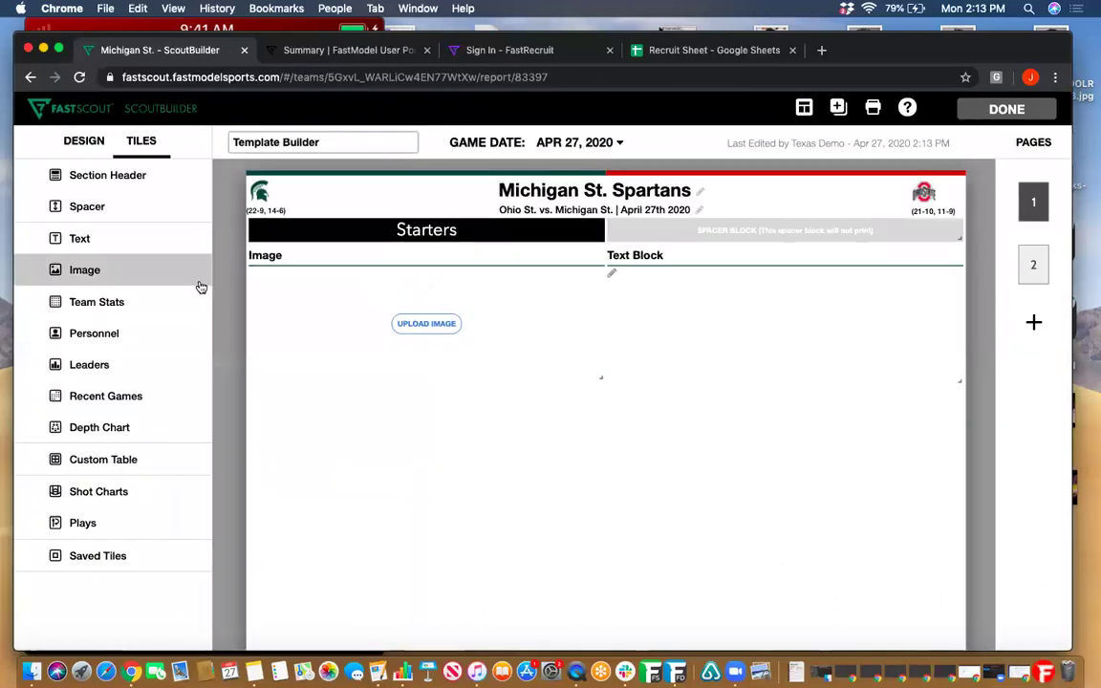
Step: Start a new Cumulative Boxscore team stats tile and move the PTS column to the end of the column order, after STL
{"action": "left_click", "coordinate": [86, 304]}
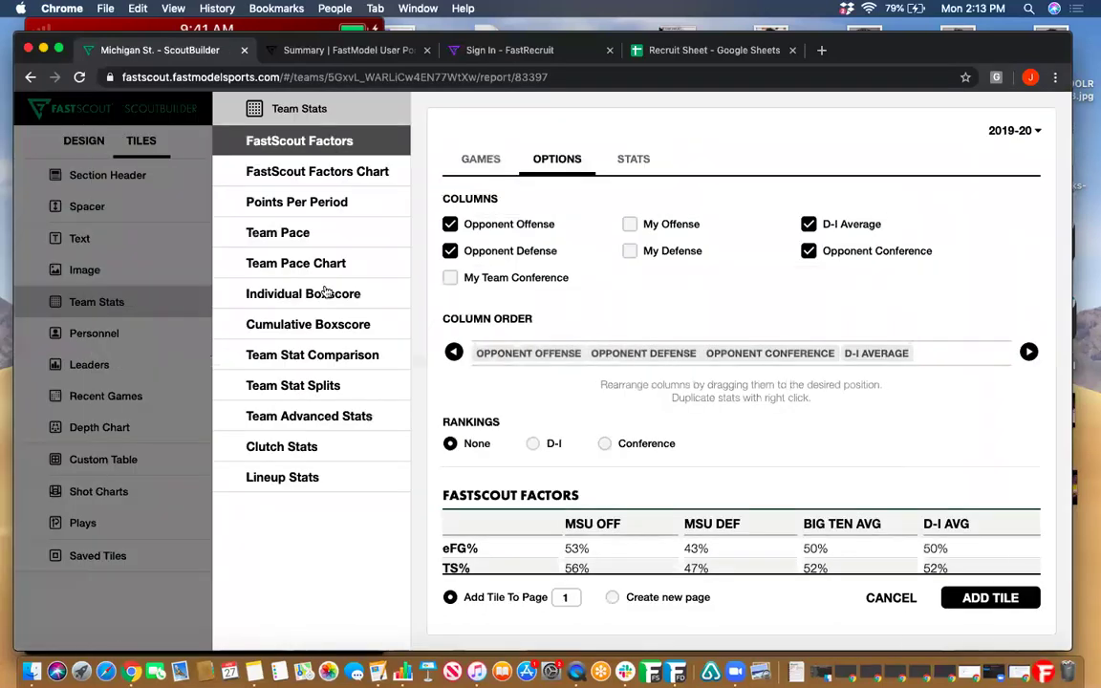
{"action": "left_click", "coordinate": [294, 330]}
{"action": "scroll", "coordinate": [760, 402], "scroll_direction": "down", "scroll_amount": 5}
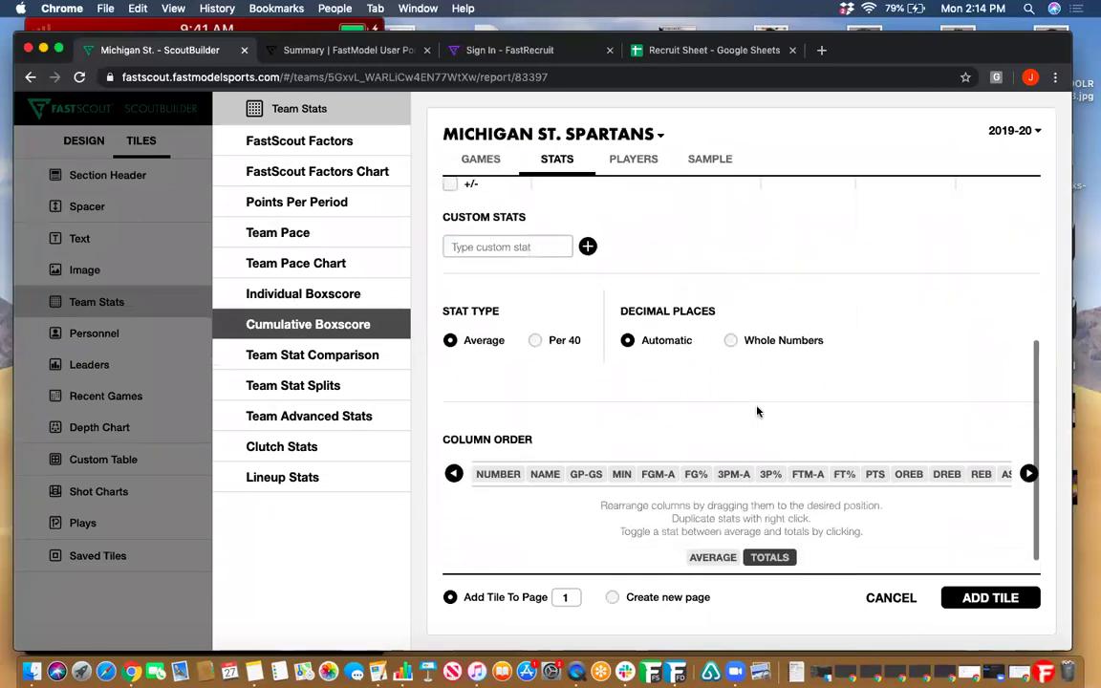
{"action": "left_click", "coordinate": [1028, 456]}
{"action": "left_click", "coordinate": [1028, 456]}
{"action": "left_click", "coordinate": [1029, 456]}
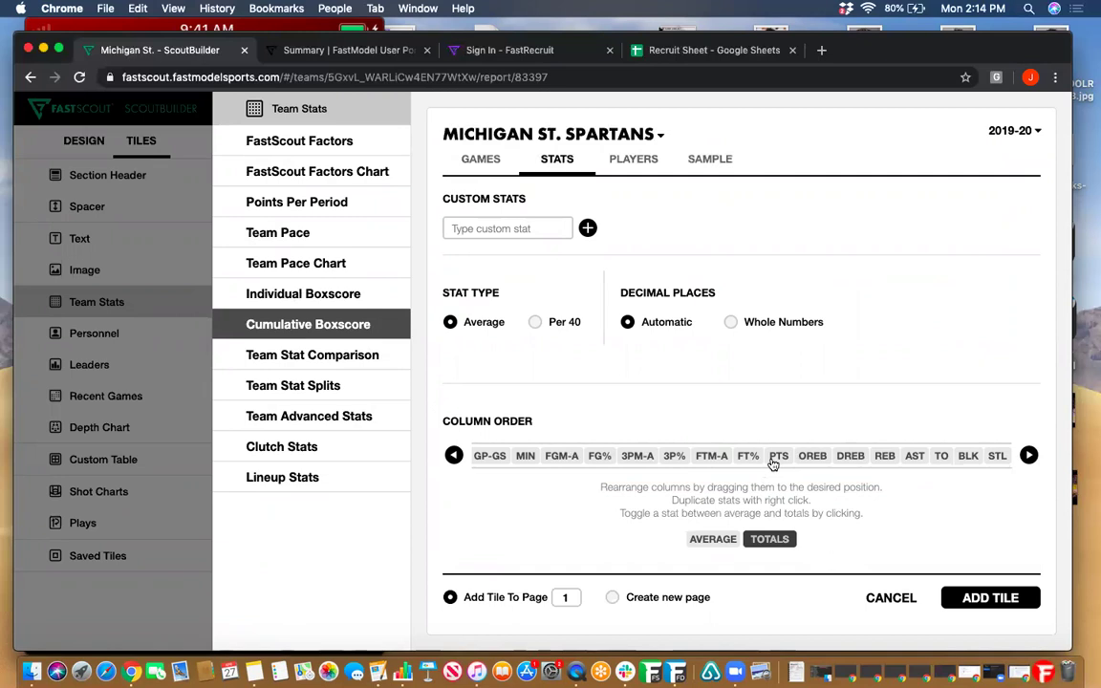
{"action": "left_click_drag", "start_coordinate": [774, 464], "coordinate": [994, 458]}
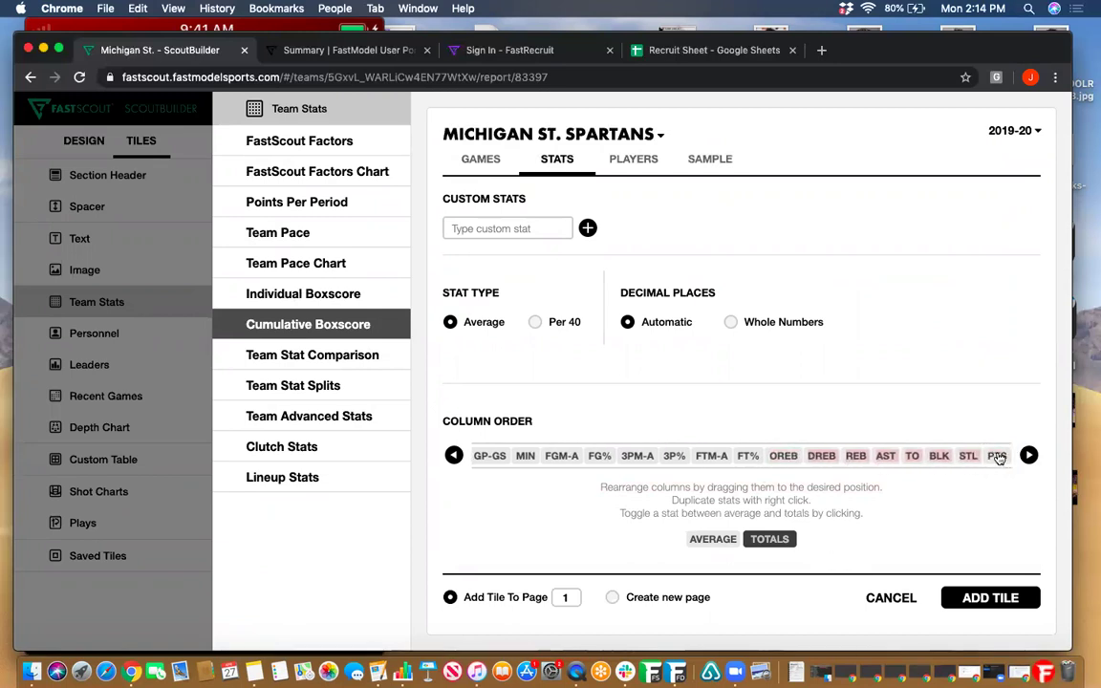
Step: Add the configured Cumulative Boxscore tile to page 1 of the report
{"action": "scroll", "coordinate": [659, 396], "scroll_direction": "up", "scroll_amount": 5}
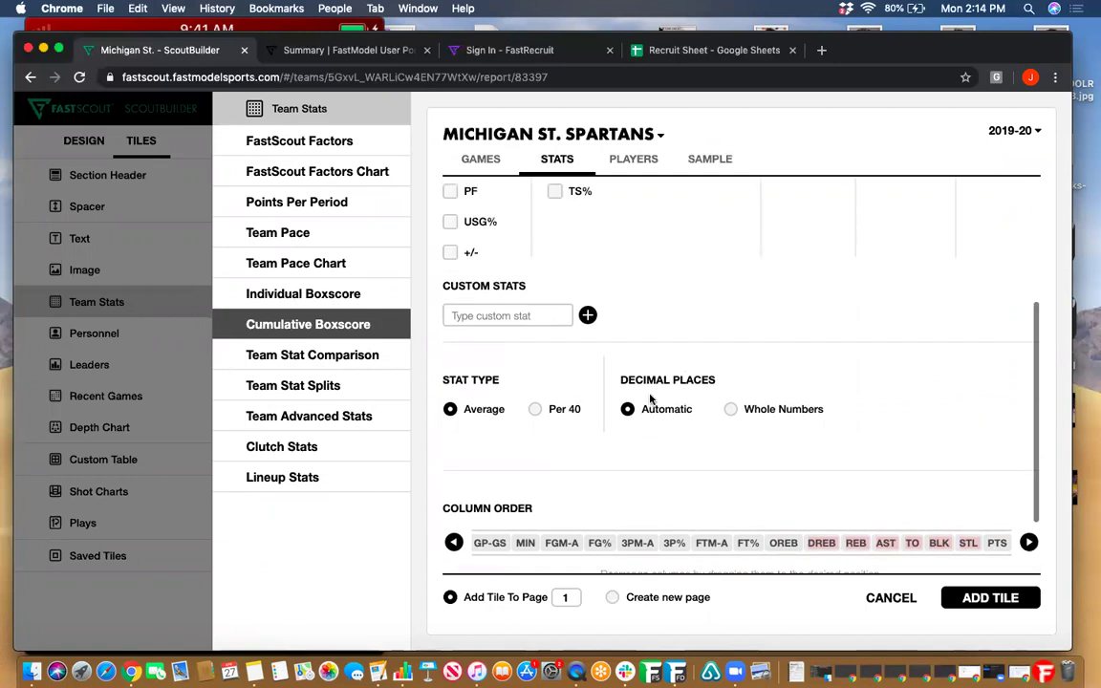
{"action": "scroll", "coordinate": [650, 400], "scroll_direction": "up", "scroll_amount": 2}
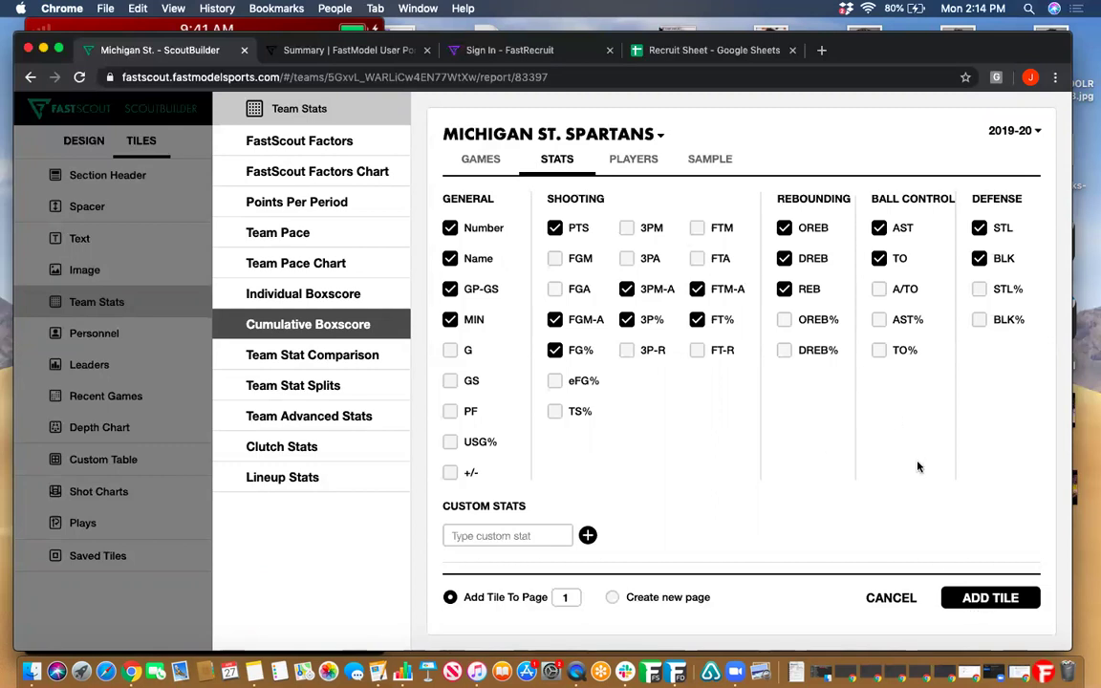
{"action": "left_click", "coordinate": [990, 597]}
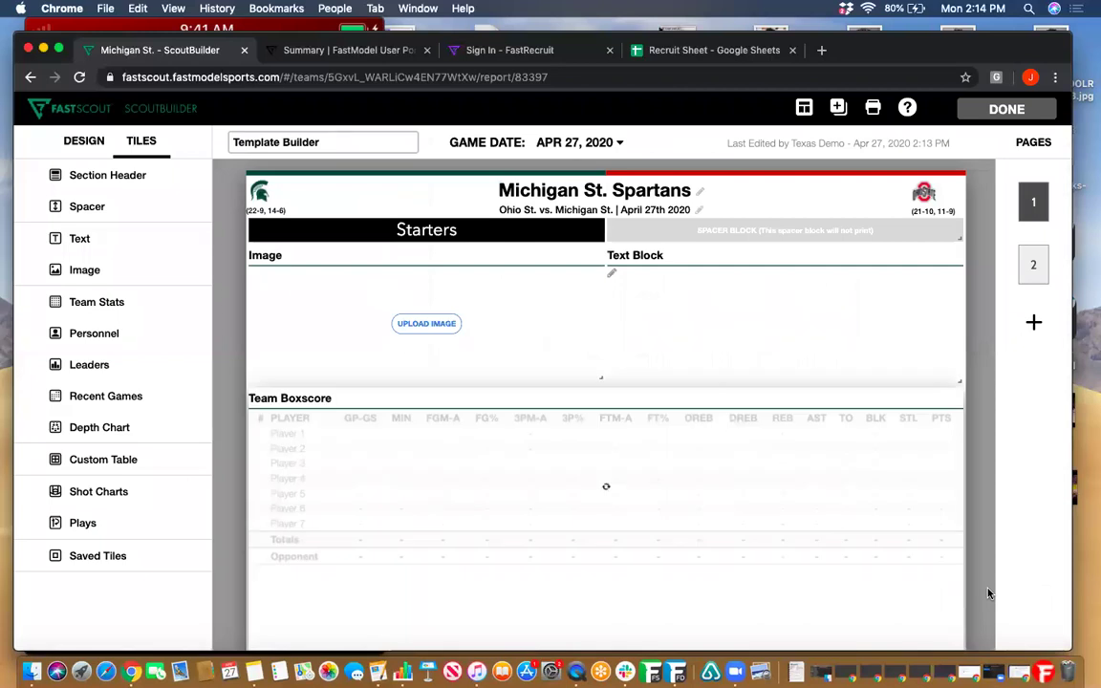
{"action": "scroll", "coordinate": [750, 482], "scroll_direction": "down", "scroll_amount": 3}
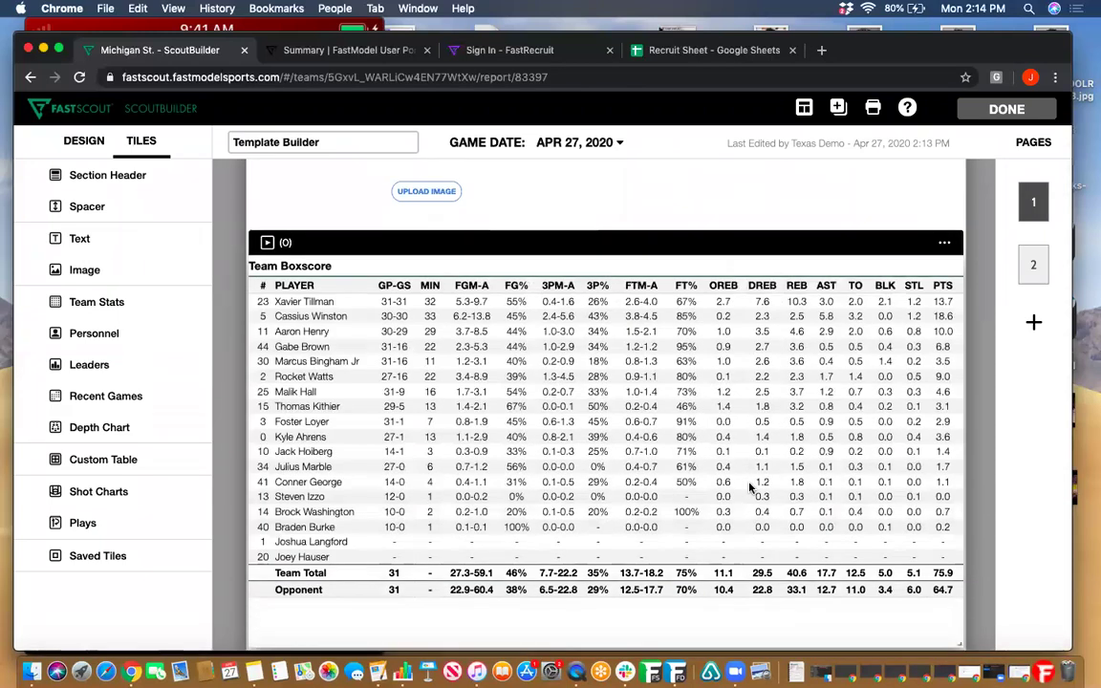
Step: Try sorting the Team Boxscore by MIN and leave it sorted by PTS from highest to lowest
{"action": "left_click", "coordinate": [948, 288]}
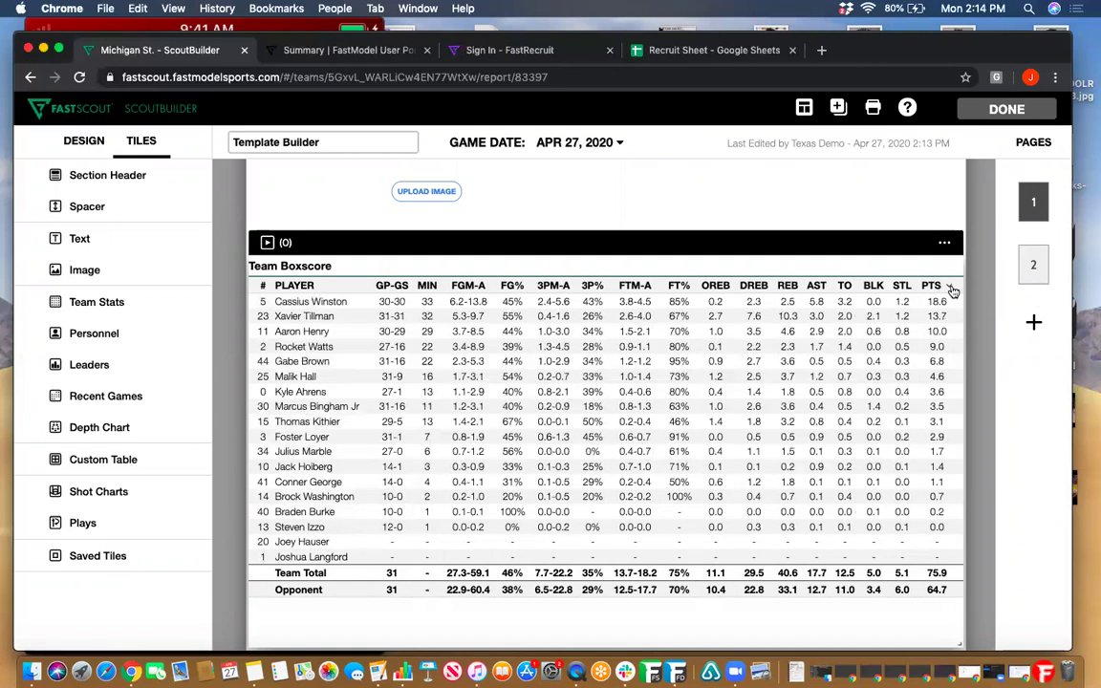
{"action": "left_click", "coordinate": [430, 286]}
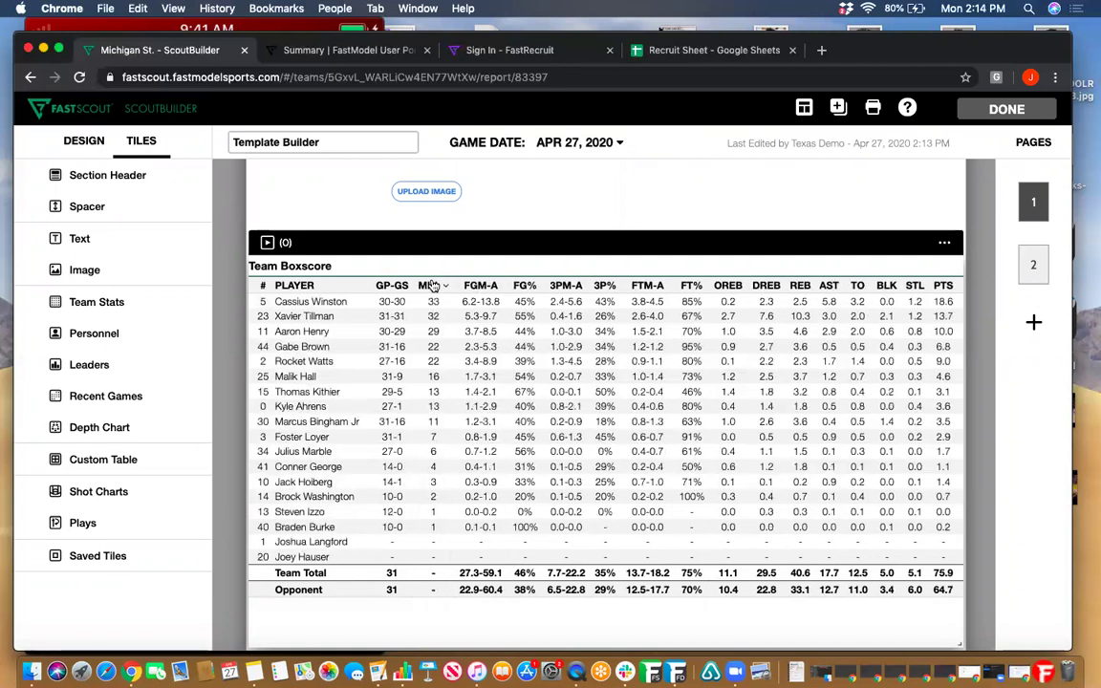
{"action": "left_click", "coordinate": [943, 285]}
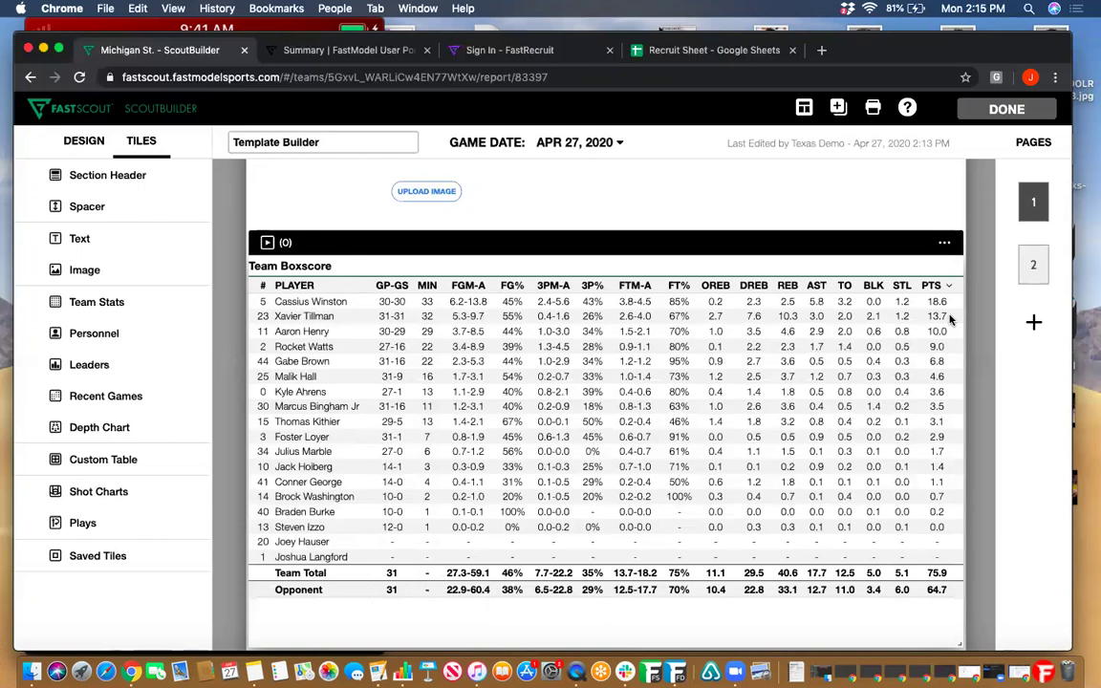
{"action": "scroll", "coordinate": [946, 383], "scroll_direction": "down", "scroll_amount": 3}
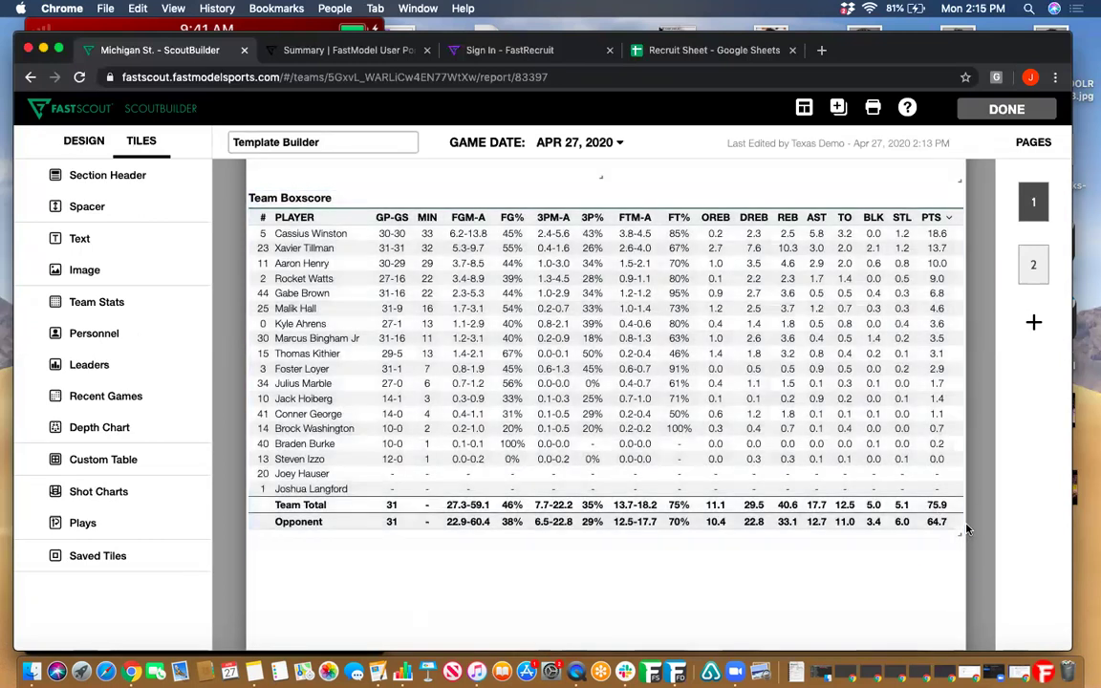
Step: Preview the FastScout Factors tile with D-I and Conference rankings, and open the FastScout Factors Chart options
{"action": "left_click", "coordinate": [110, 302]}
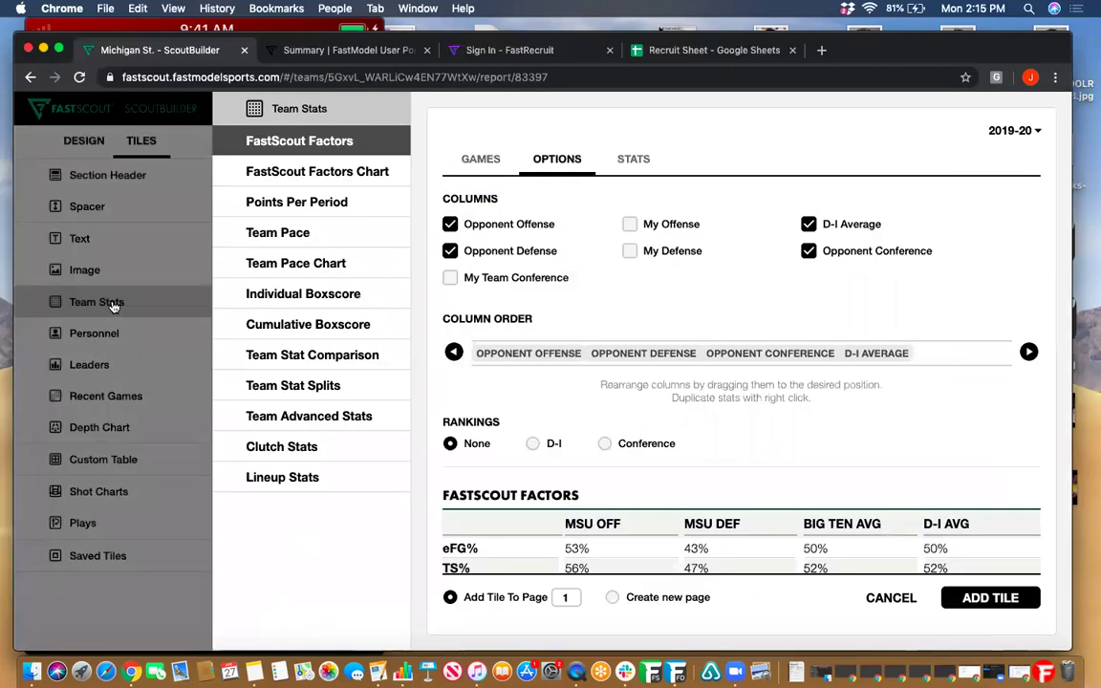
{"action": "scroll", "coordinate": [580, 347], "scroll_direction": "down", "scroll_amount": 4}
{"action": "scroll", "coordinate": [578, 346], "scroll_direction": "up", "scroll_amount": 4}
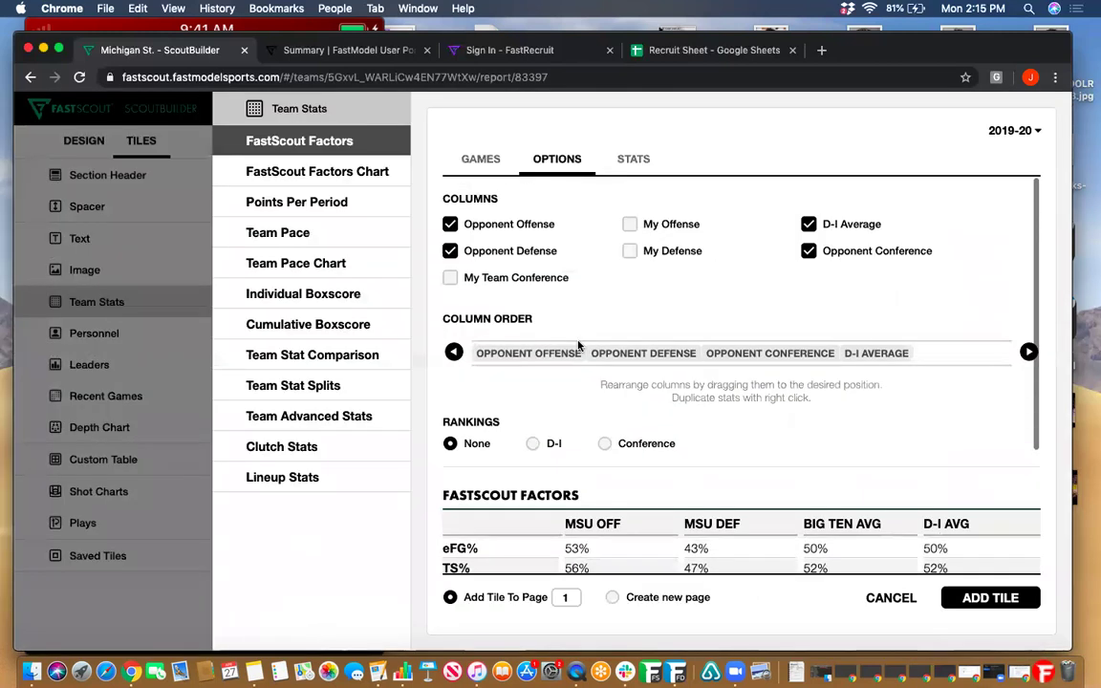
{"action": "scroll", "coordinate": [578, 346], "scroll_direction": "down", "scroll_amount": 4}
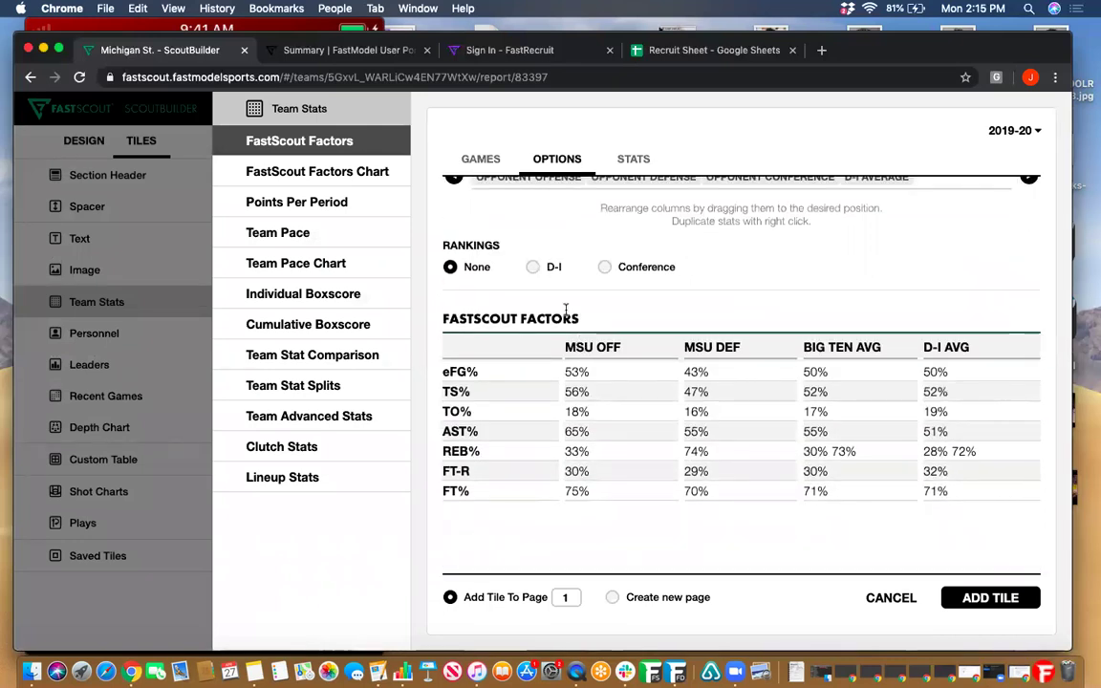
{"action": "left_click", "coordinate": [532, 268]}
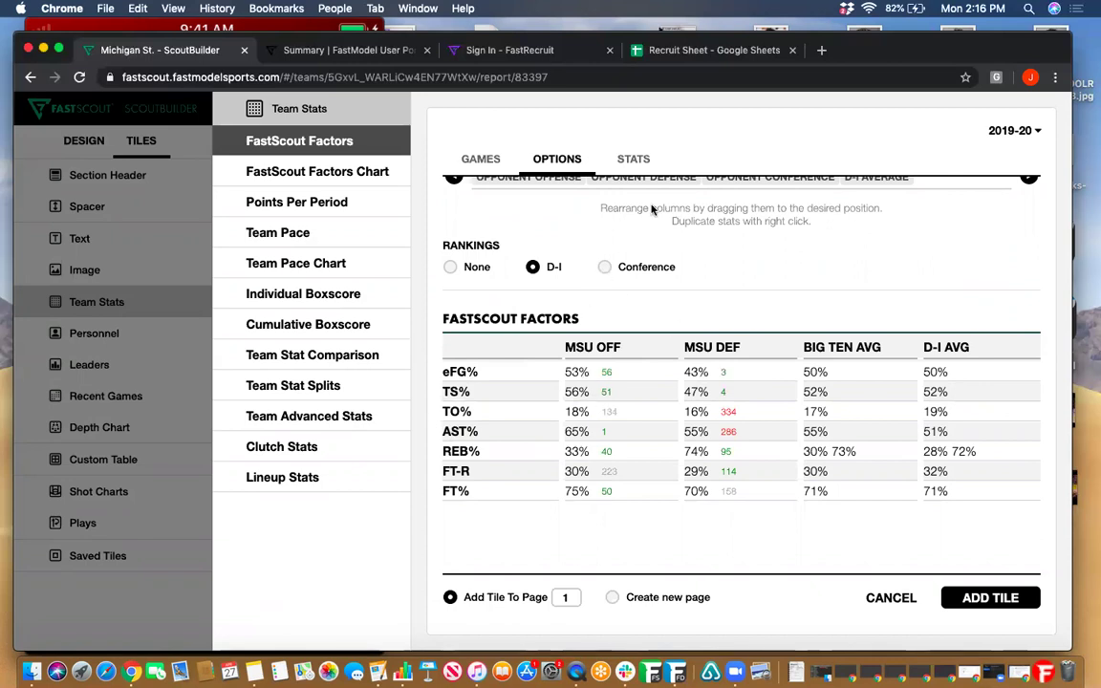
{"action": "left_click", "coordinate": [606, 269]}
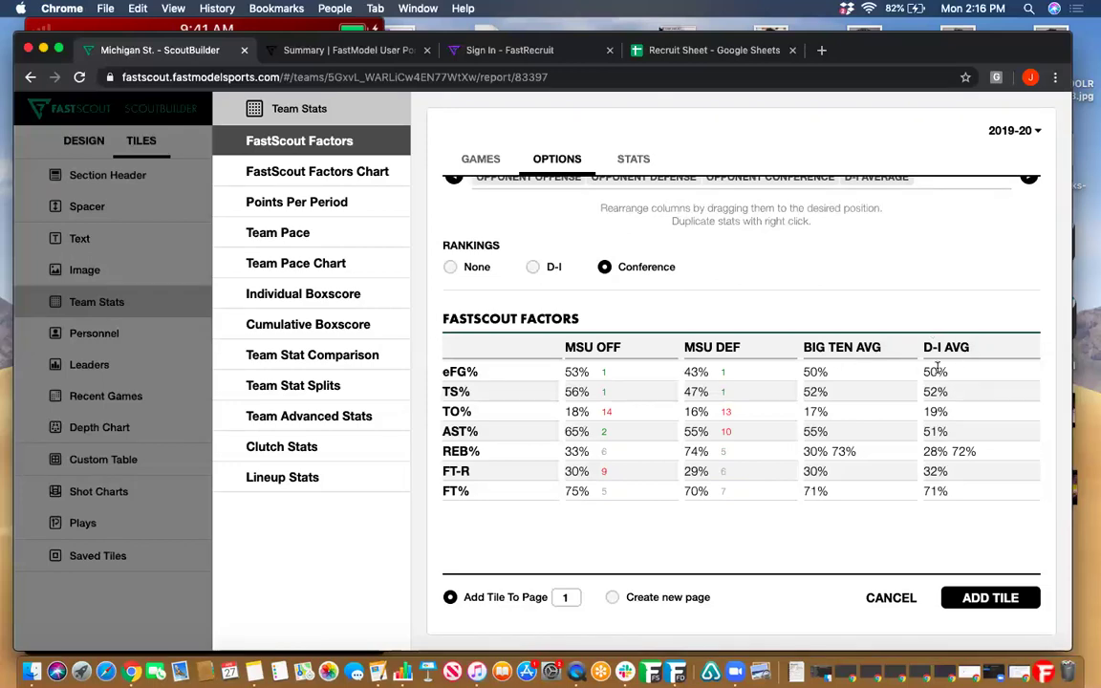
{"action": "scroll", "coordinate": [611, 296], "scroll_direction": "up", "scroll_amount": 2}
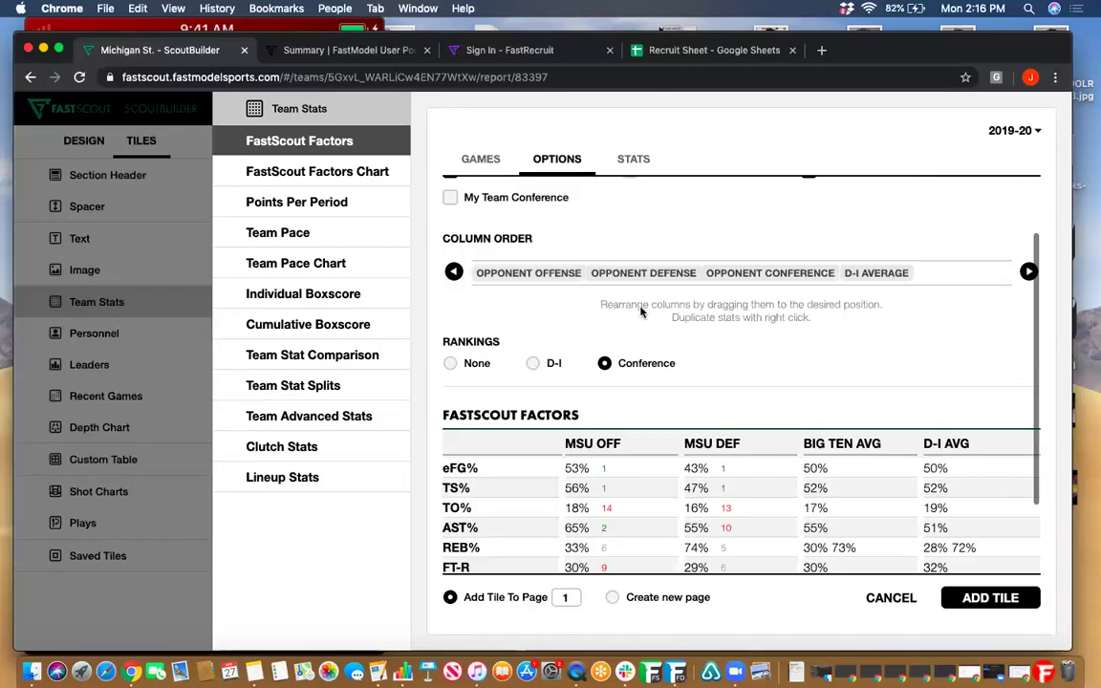
{"action": "scroll", "coordinate": [640, 311], "scroll_direction": "up", "scroll_amount": 1}
{"action": "left_click", "coordinate": [287, 167]}
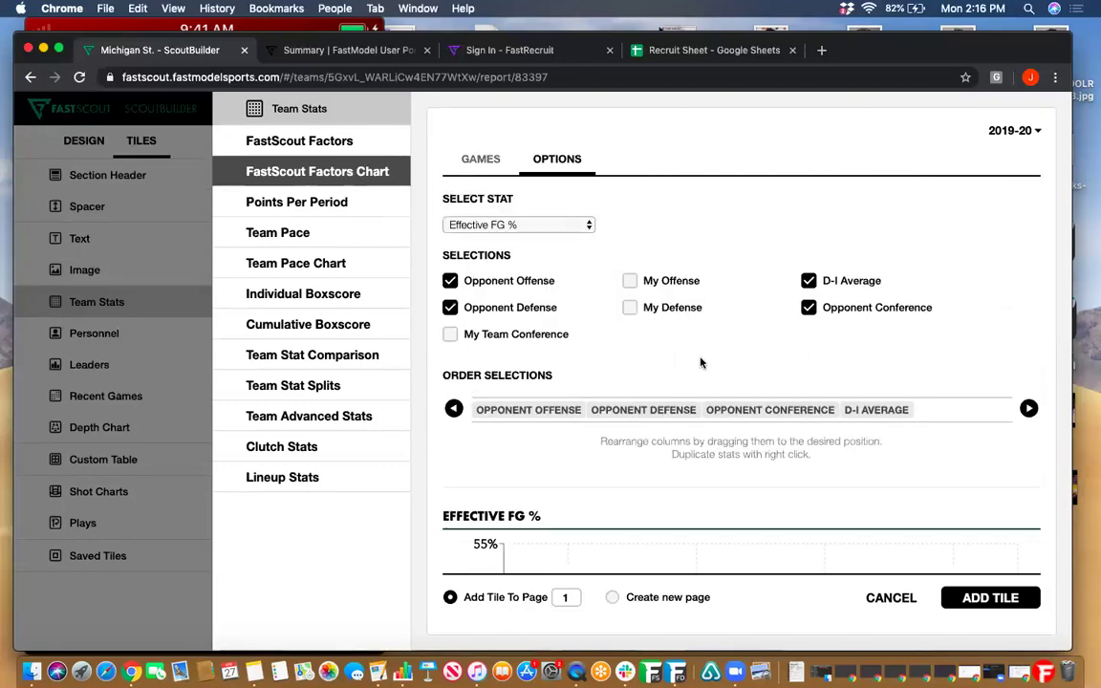
Step: Examine the Effective FG % preview of the FastScout Factors Chart and the Points Per Period sample
{"action": "scroll", "coordinate": [699, 362], "scroll_direction": "down", "scroll_amount": 5}
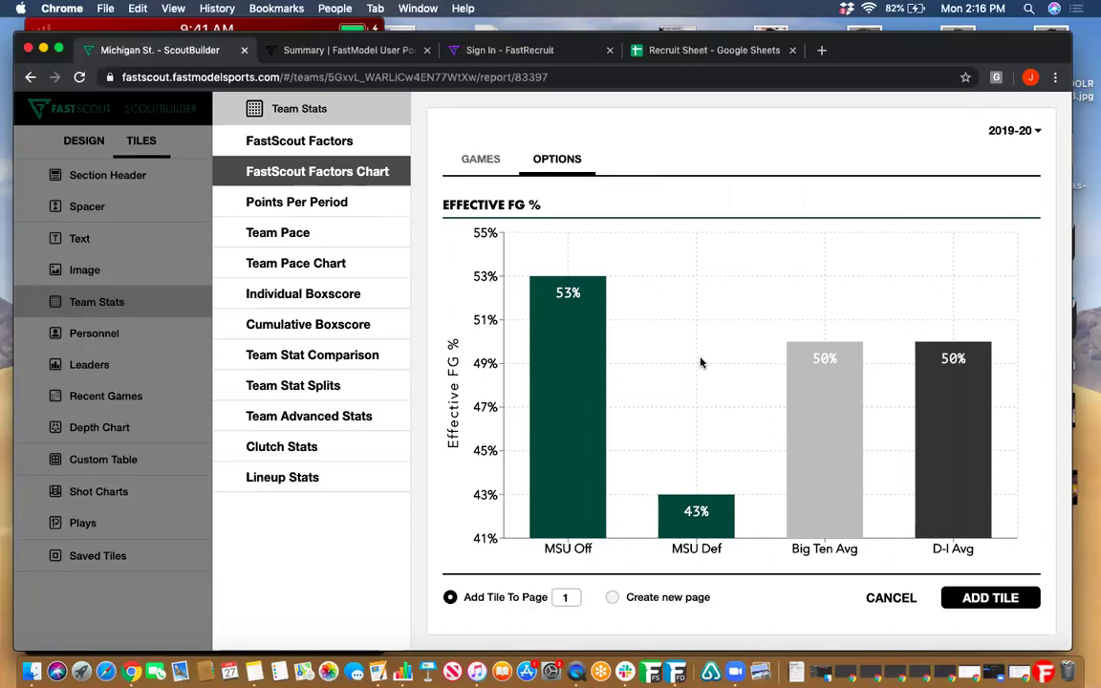
{"action": "scroll", "coordinate": [699, 362], "scroll_direction": "up", "scroll_amount": 1}
{"action": "scroll", "coordinate": [700, 362], "scroll_direction": "up", "scroll_amount": 1}
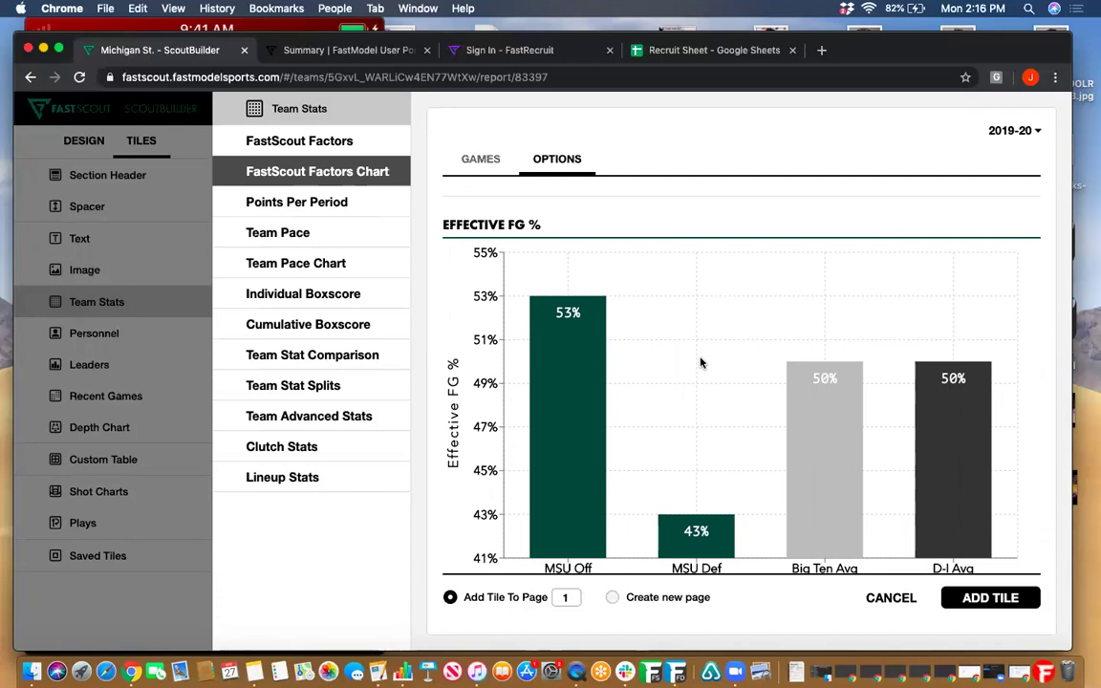
{"action": "scroll", "coordinate": [699, 363], "scroll_direction": "down", "scroll_amount": 2}
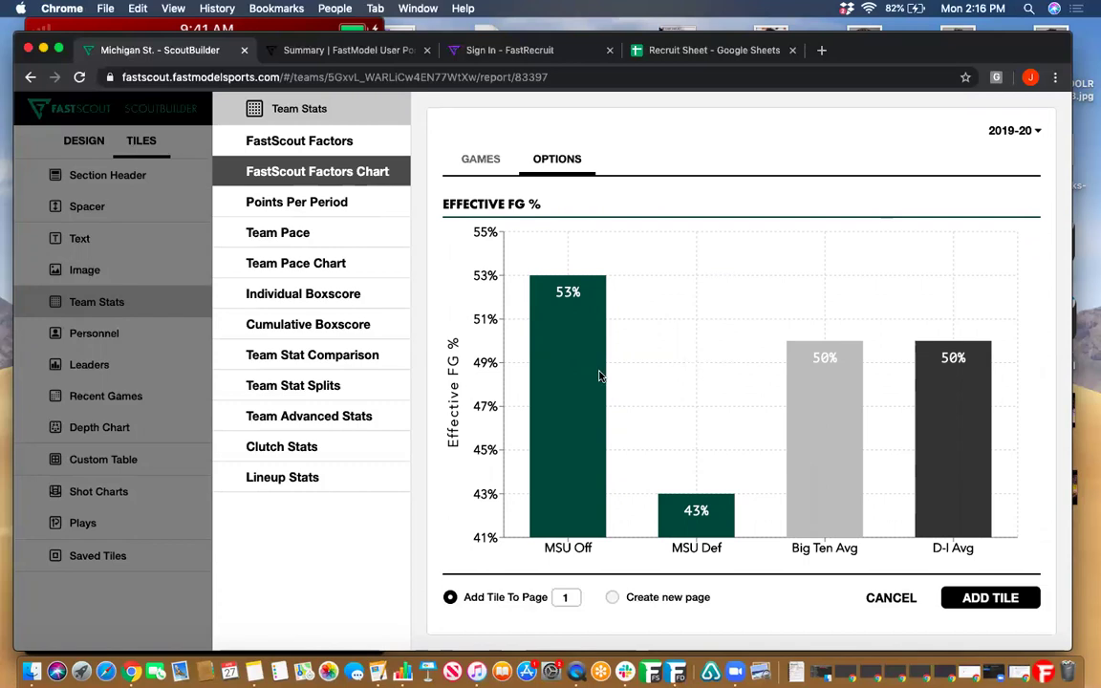
{"action": "left_click", "coordinate": [305, 204]}
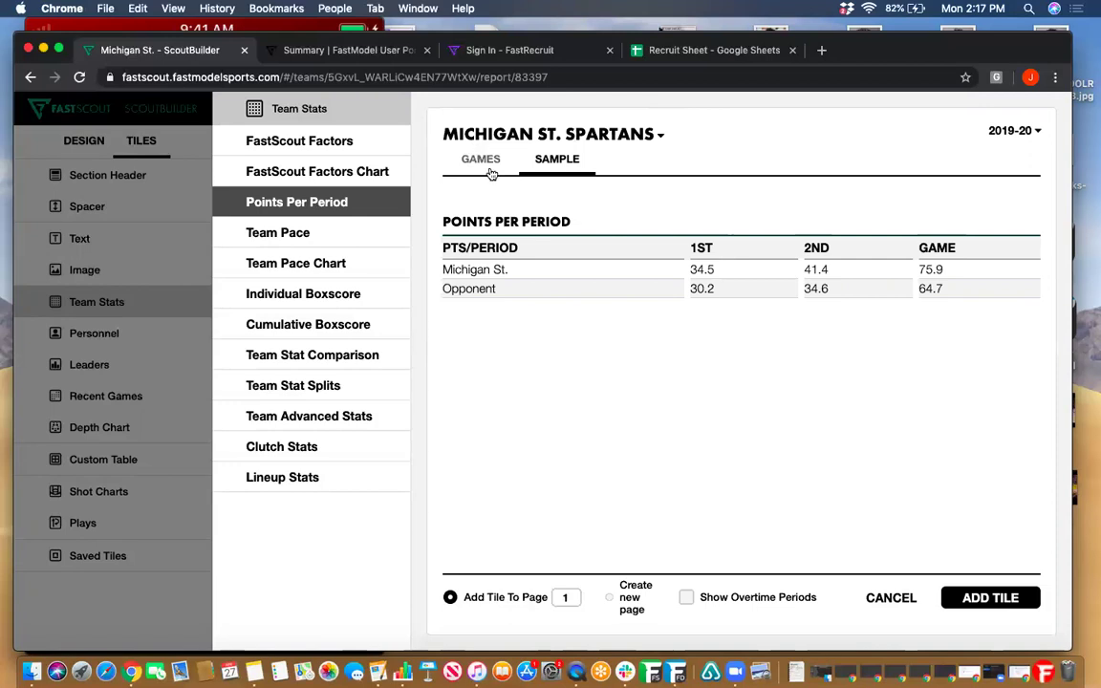
Step: Preview the Team Pace tile with D-I and Conference rankings
{"action": "left_click", "coordinate": [268, 234]}
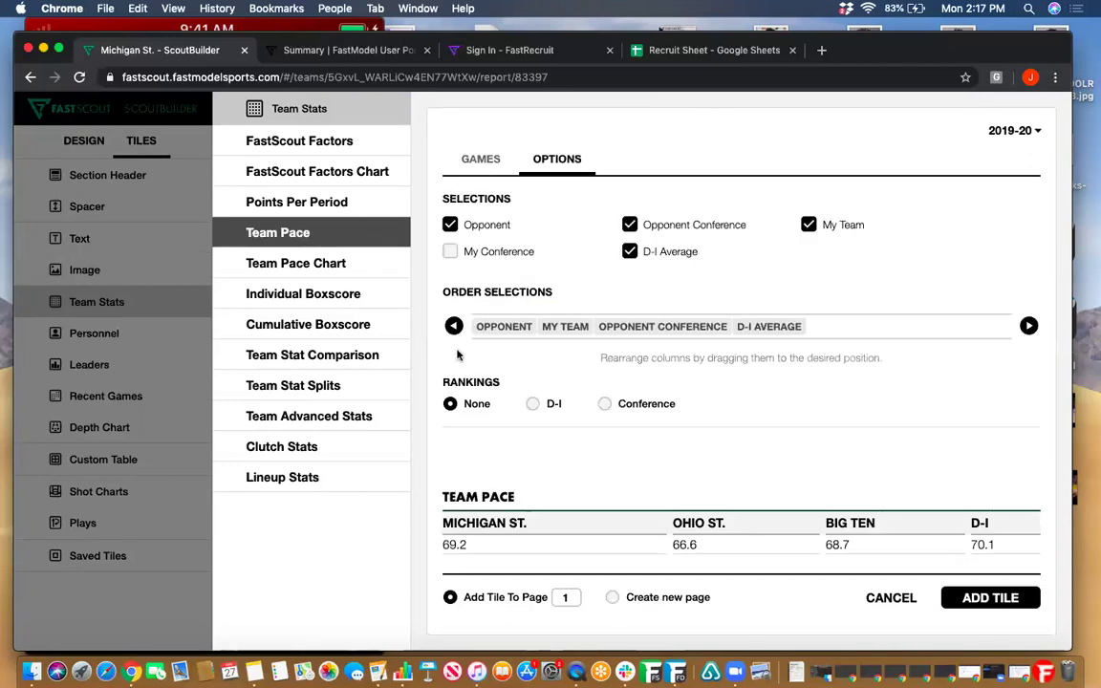
{"action": "scroll", "coordinate": [464, 502], "scroll_direction": "down", "scroll_amount": 1}
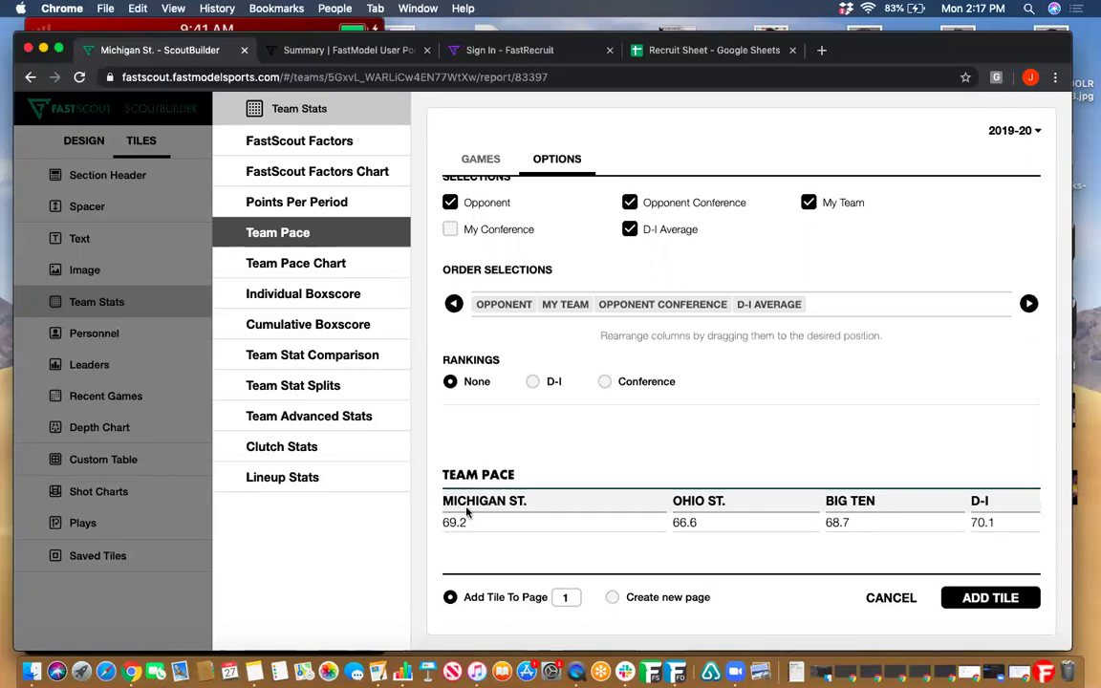
{"action": "left_click", "coordinate": [533, 382]}
{"action": "left_click", "coordinate": [604, 381]}
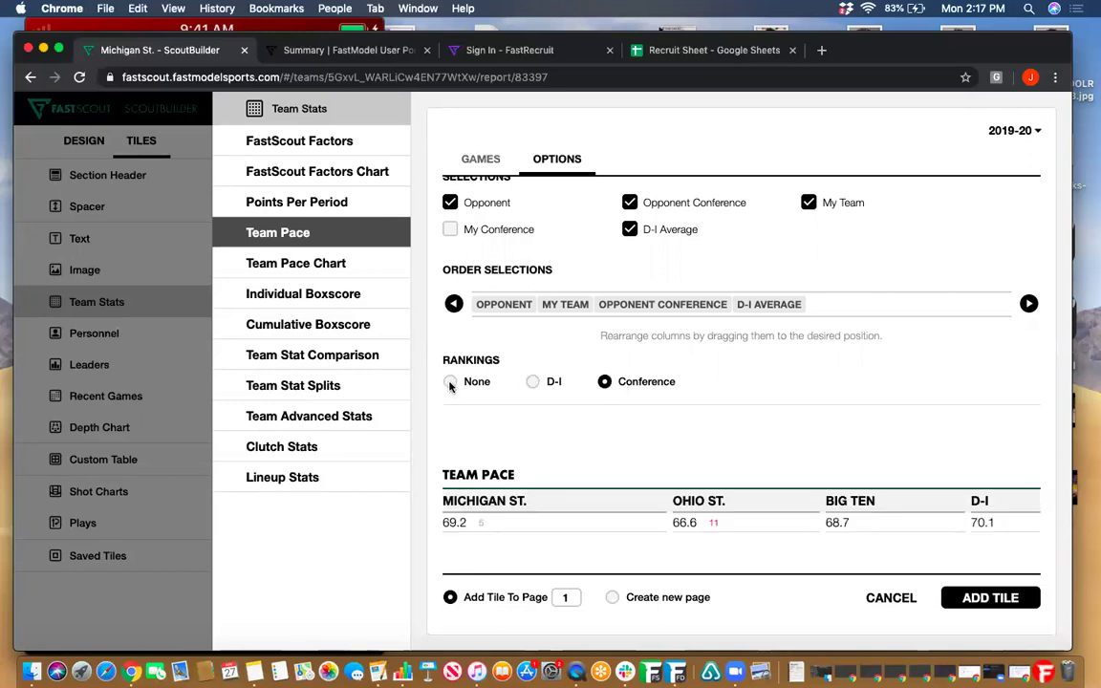
Step: Preview the Team Pace Chart and check the game selections for the Individual Boxscore and Cumulative Boxscore tiles
{"action": "left_click", "coordinate": [300, 262]}
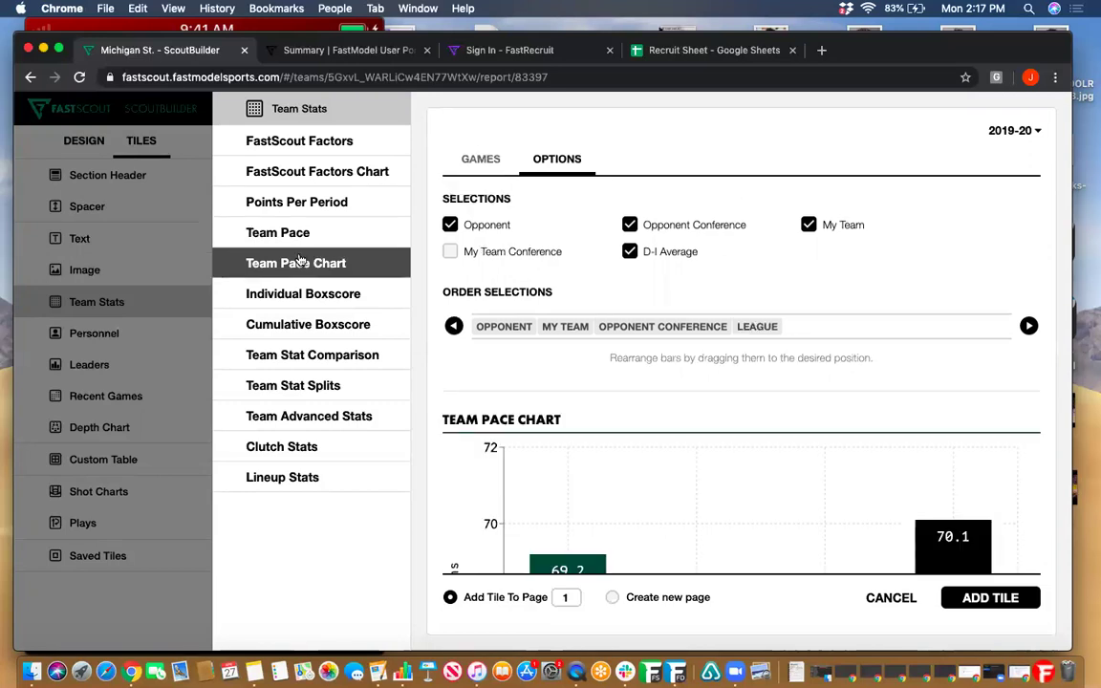
{"action": "scroll", "coordinate": [754, 353], "scroll_direction": "down", "scroll_amount": 5}
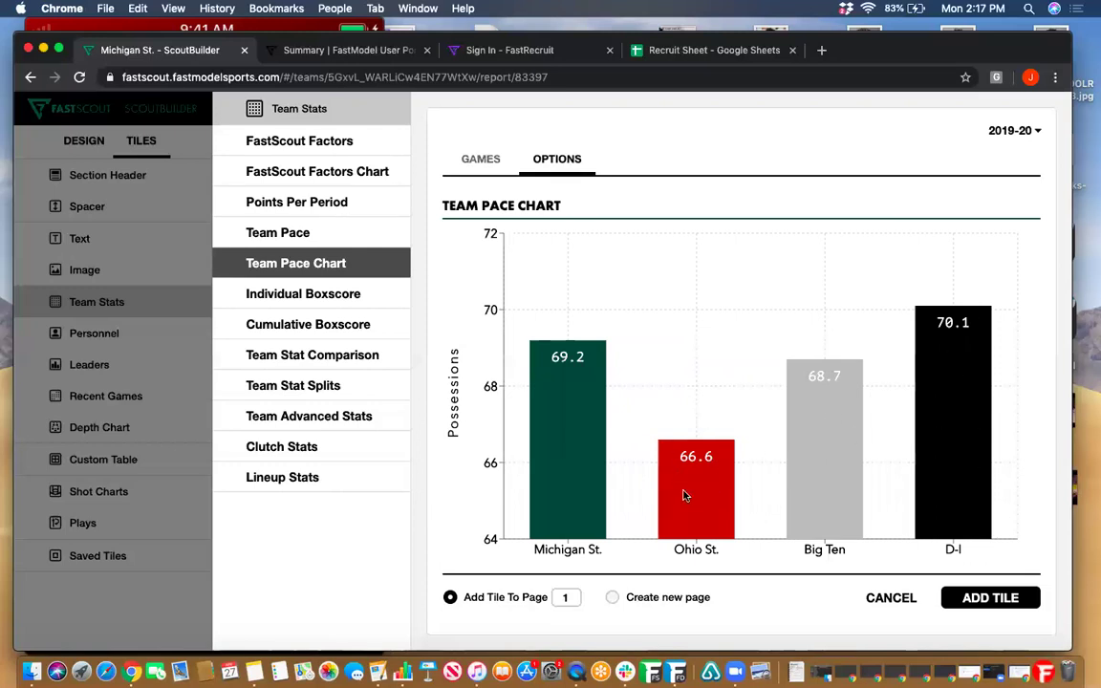
{"action": "left_click", "coordinate": [313, 296]}
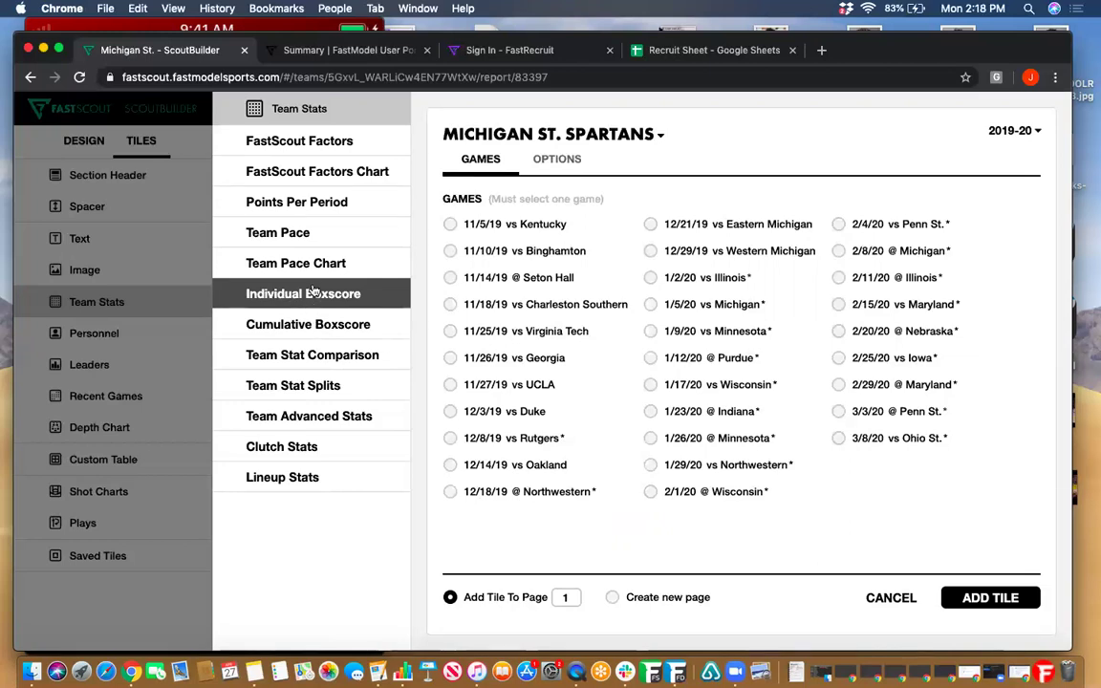
{"action": "left_click", "coordinate": [315, 326]}
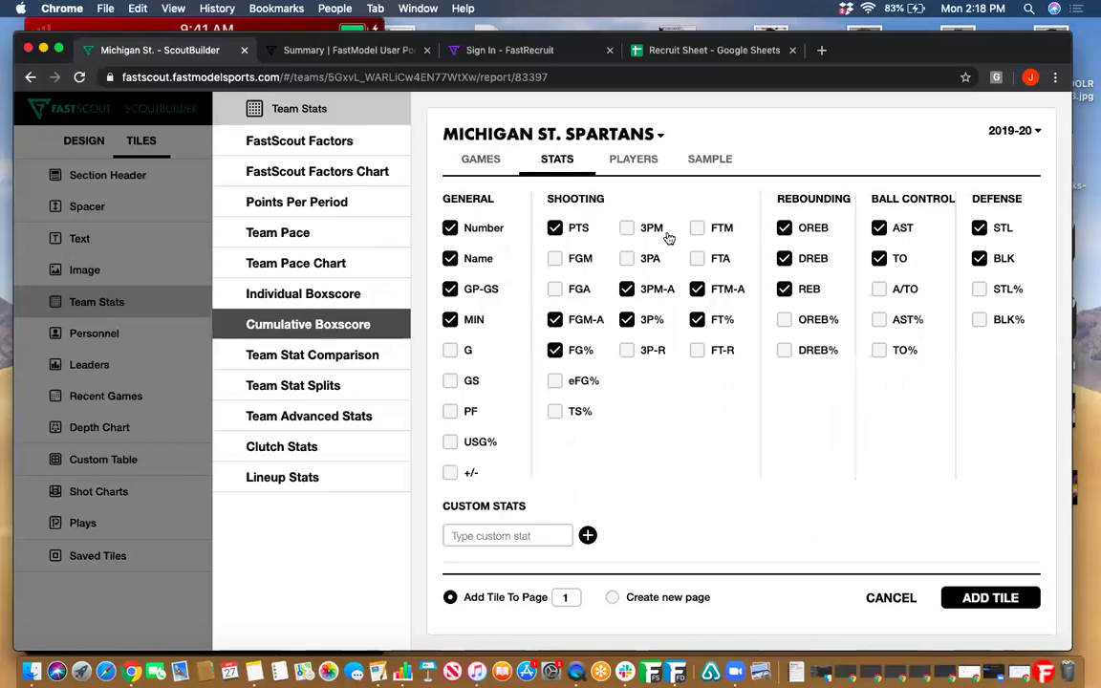
{"action": "left_click", "coordinate": [483, 160]}
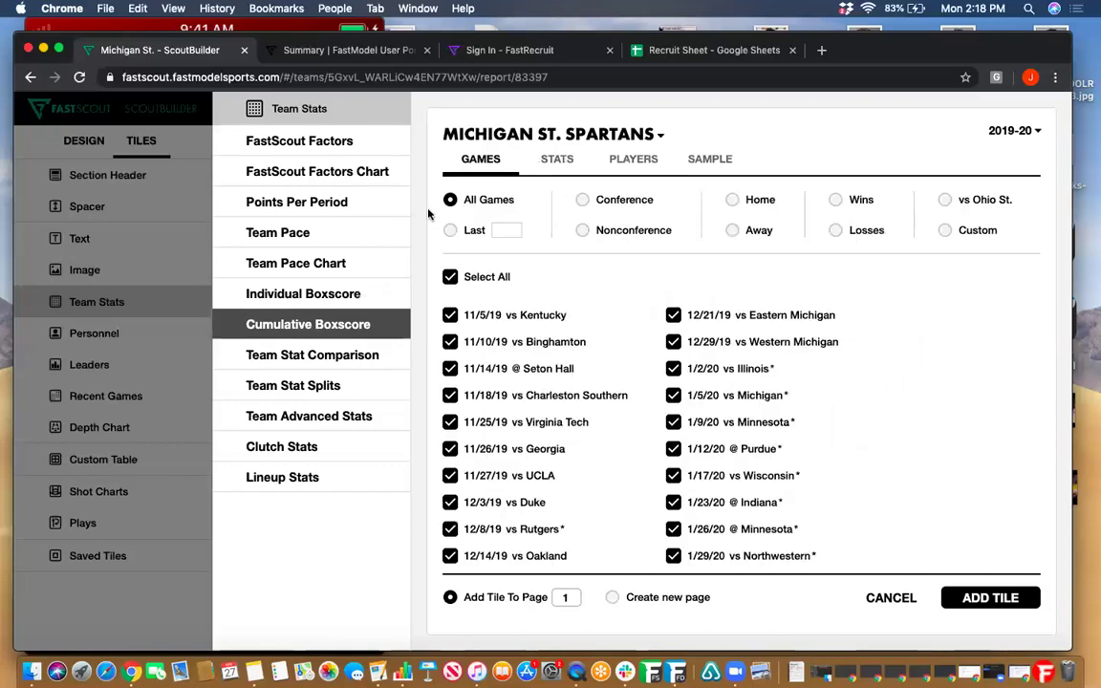
Step: Review the sample and game choices of the Michigan St. Team Stat Comparison and add the tile to page 1 with all games
{"action": "left_click", "coordinate": [278, 355]}
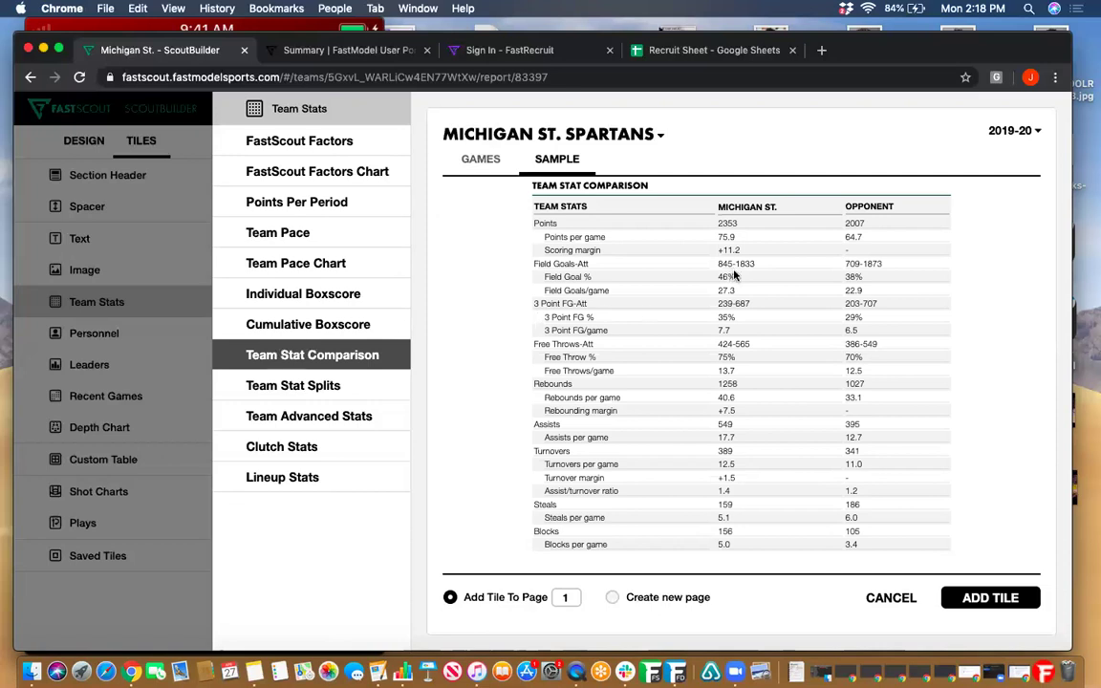
{"action": "scroll", "coordinate": [734, 274], "scroll_direction": "down", "scroll_amount": 2}
{"action": "scroll", "coordinate": [734, 275], "scroll_direction": "up", "scroll_amount": 2}
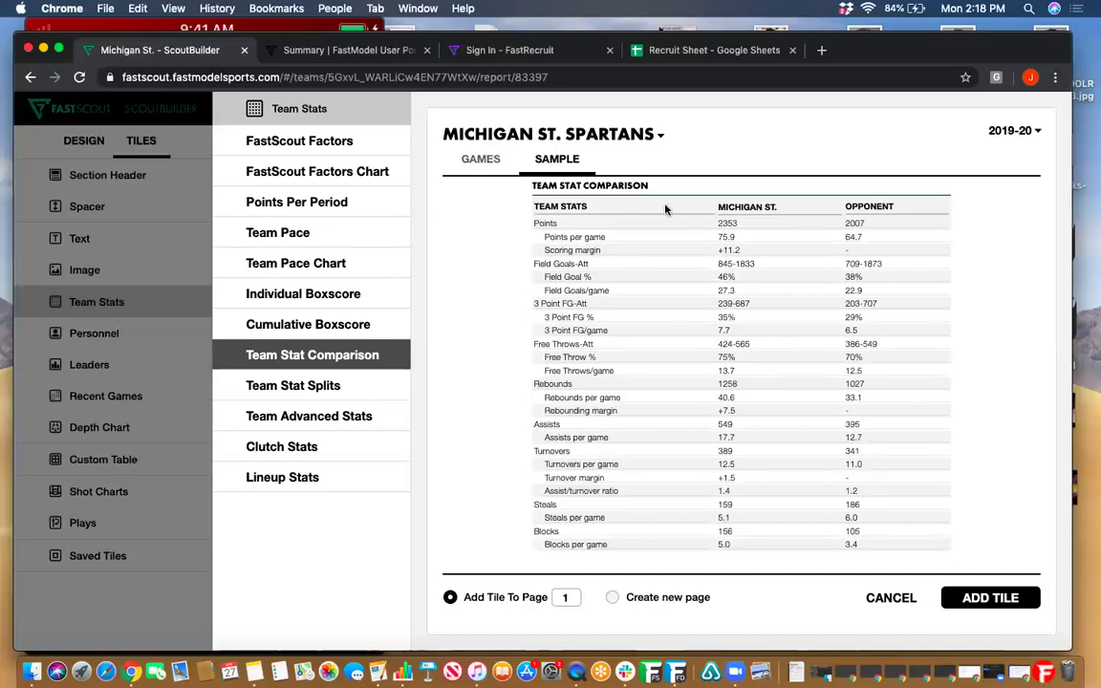
{"action": "left_click", "coordinate": [469, 159]}
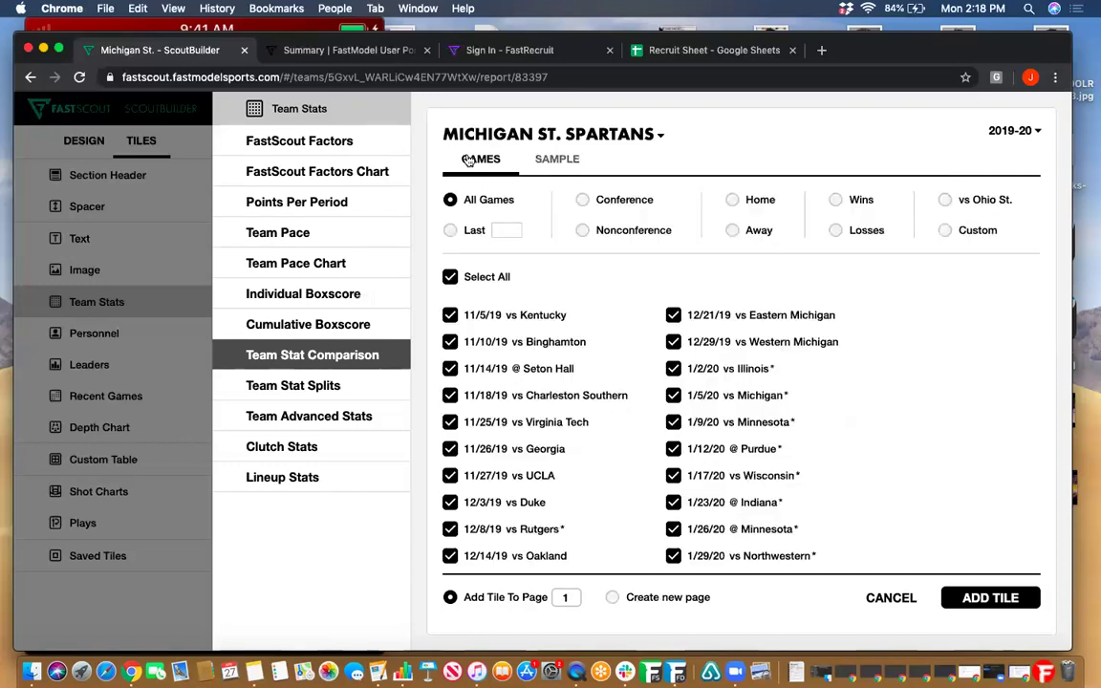
{"action": "left_click", "coordinate": [562, 158]}
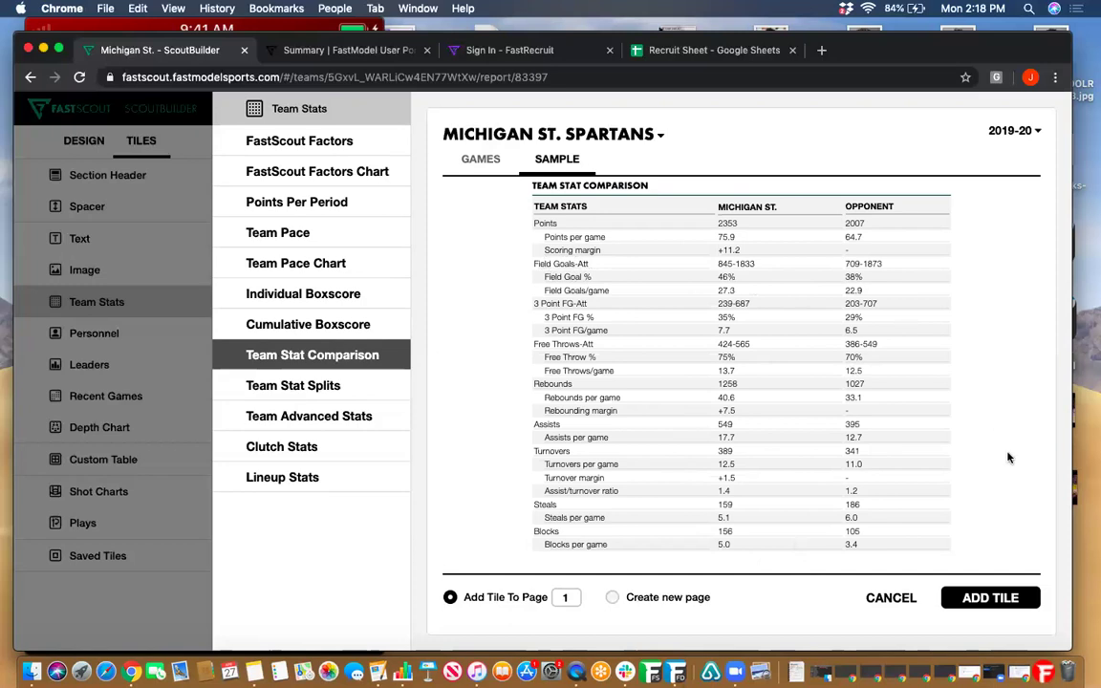
{"action": "left_click", "coordinate": [990, 598]}
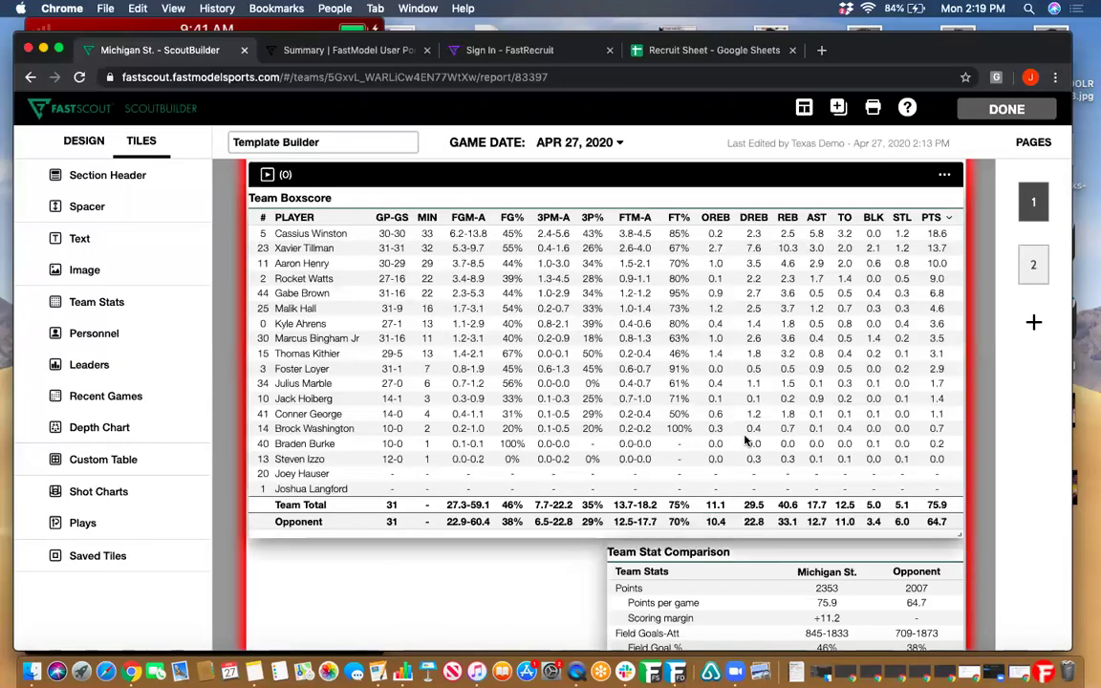
Step: Move the Michigan St. Team Stat Comparison tile to page 2
{"action": "scroll", "coordinate": [746, 441], "scroll_direction": "down", "scroll_amount": 3}
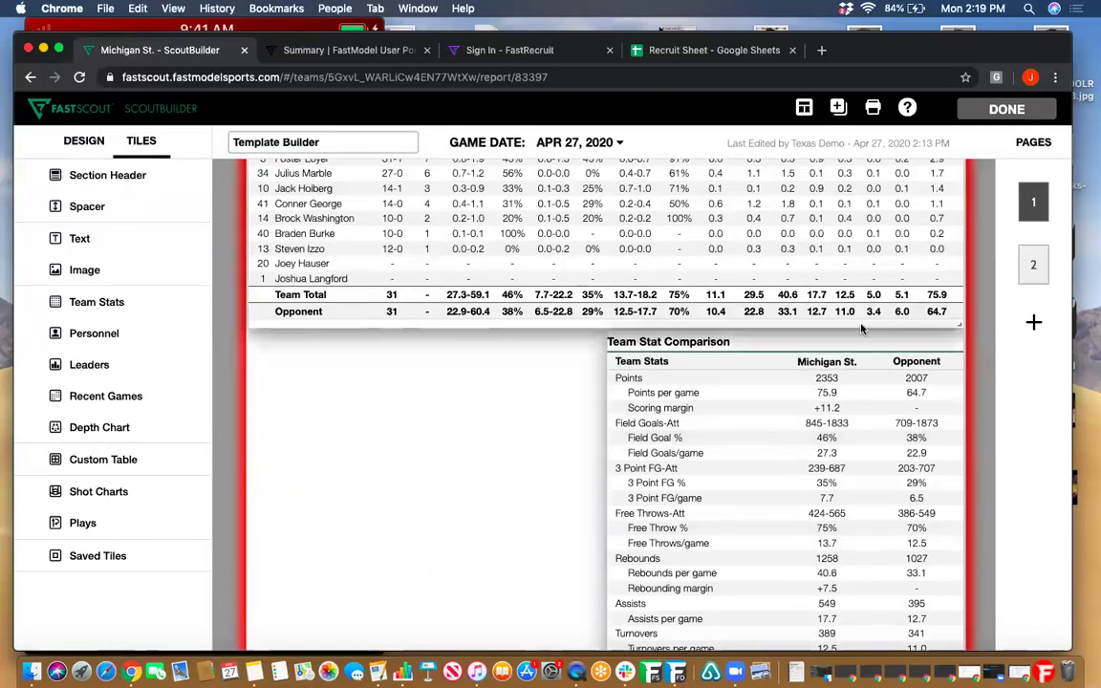
{"action": "left_click", "coordinate": [945, 319]}
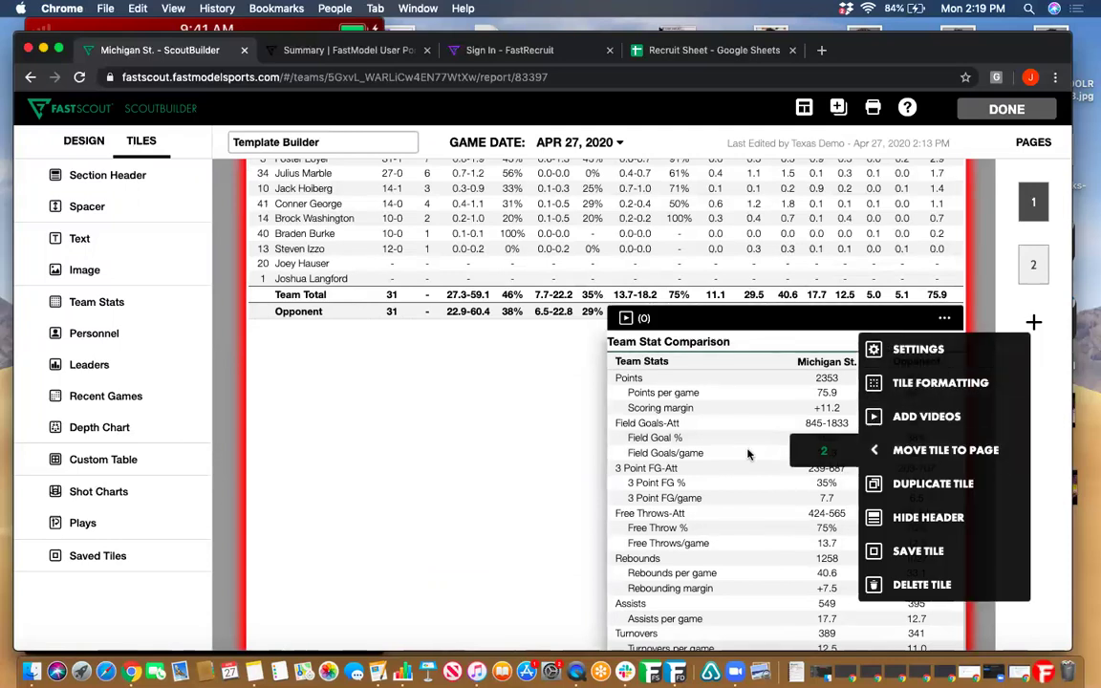
{"action": "left_click", "coordinate": [811, 451]}
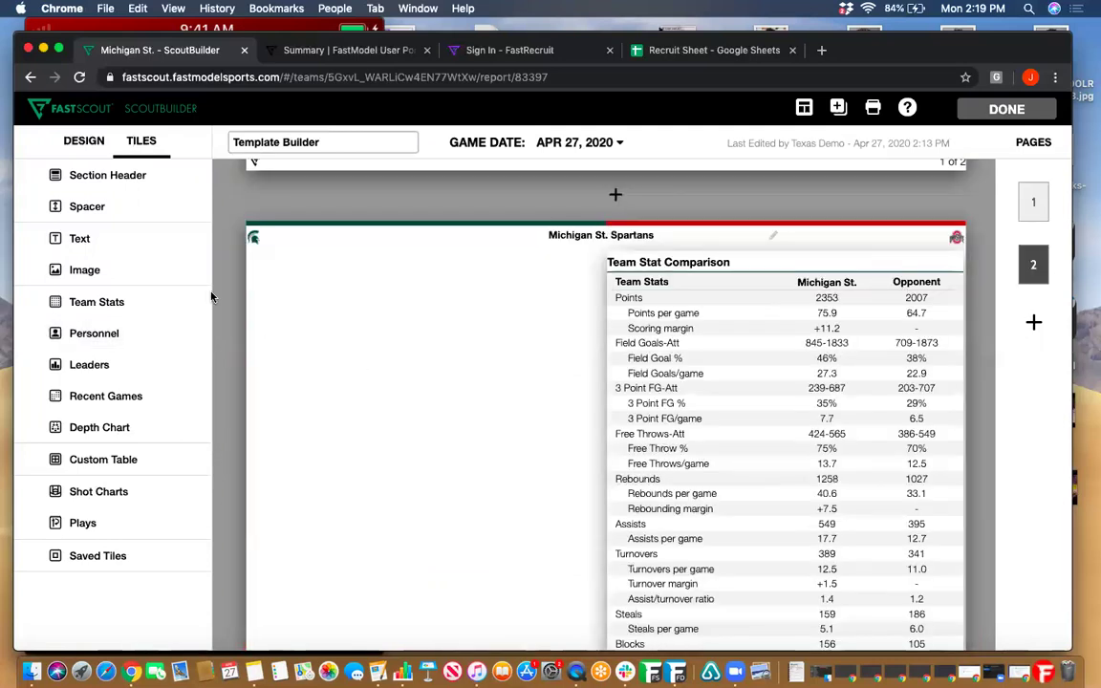
Step: Add a second Team Stat Comparison tile for the Ohio St. Buckeyes to page 2
{"action": "left_click", "coordinate": [99, 302]}
{"action": "left_click", "coordinate": [307, 361]}
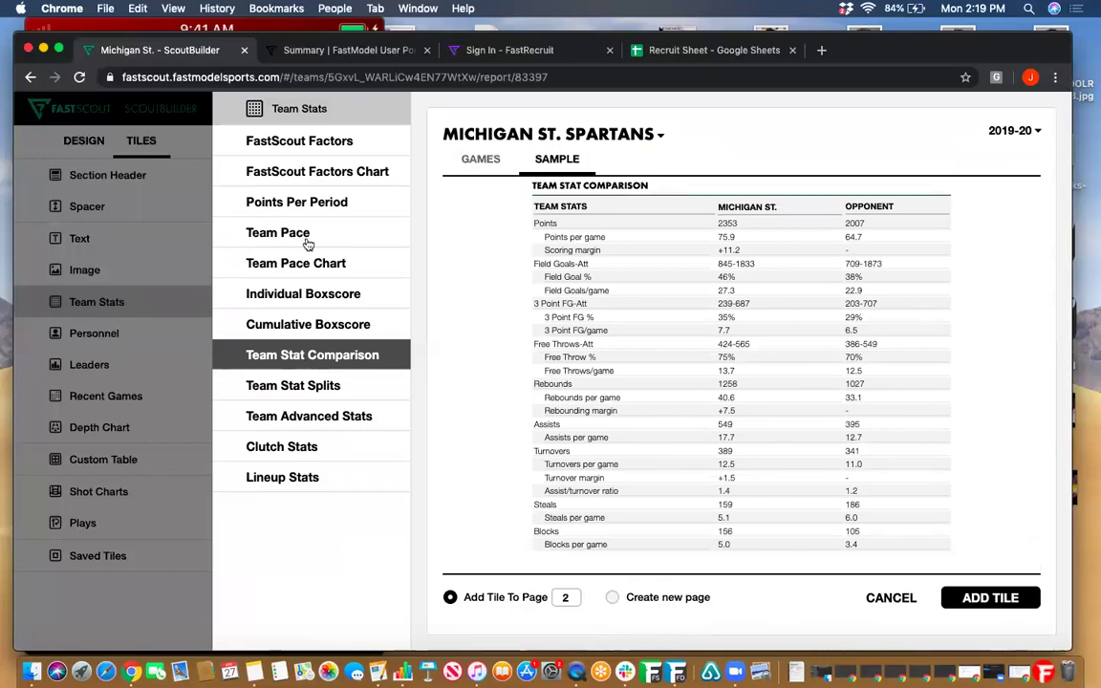
{"action": "left_click", "coordinate": [645, 138]}
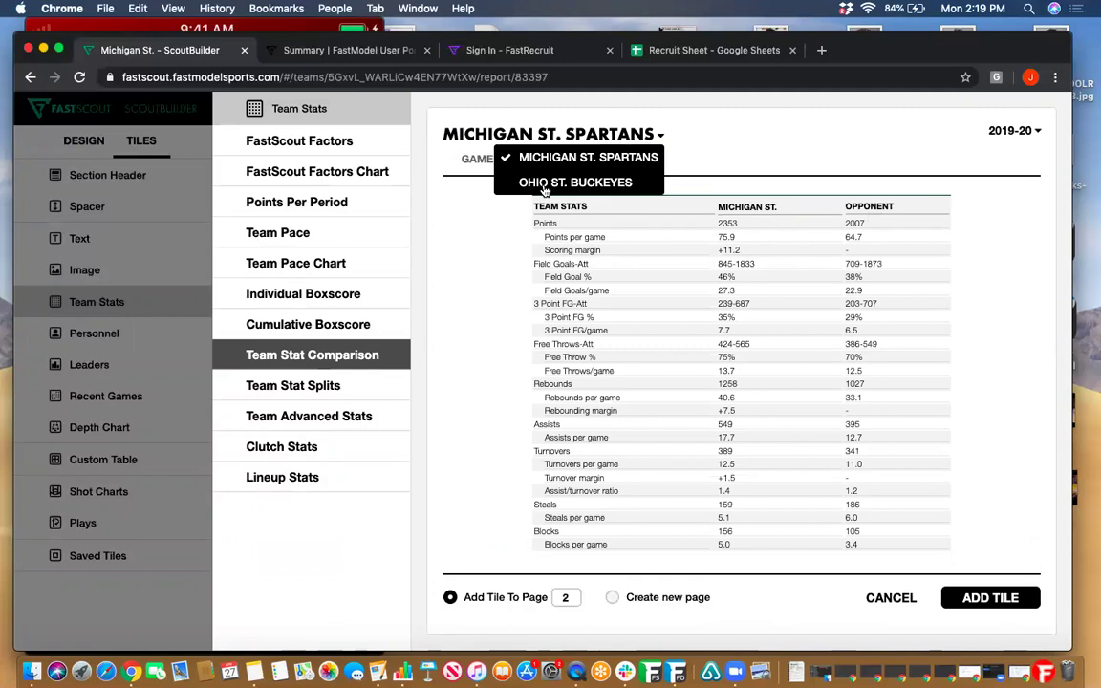
{"action": "left_click", "coordinate": [545, 184]}
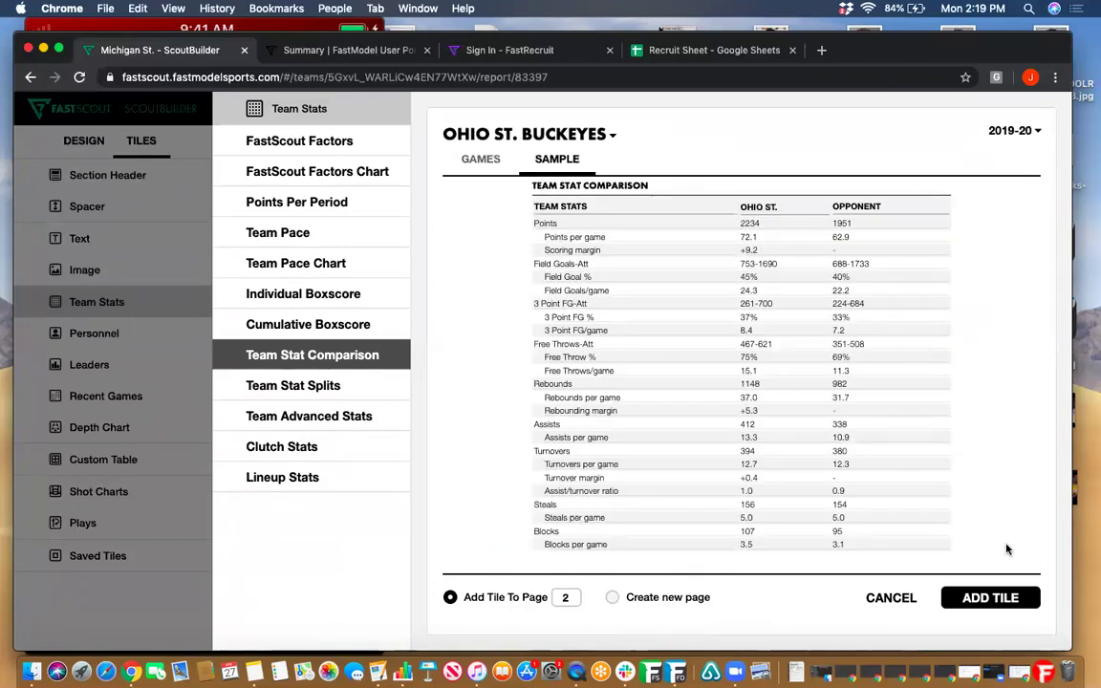
{"action": "left_click", "coordinate": [991, 597]}
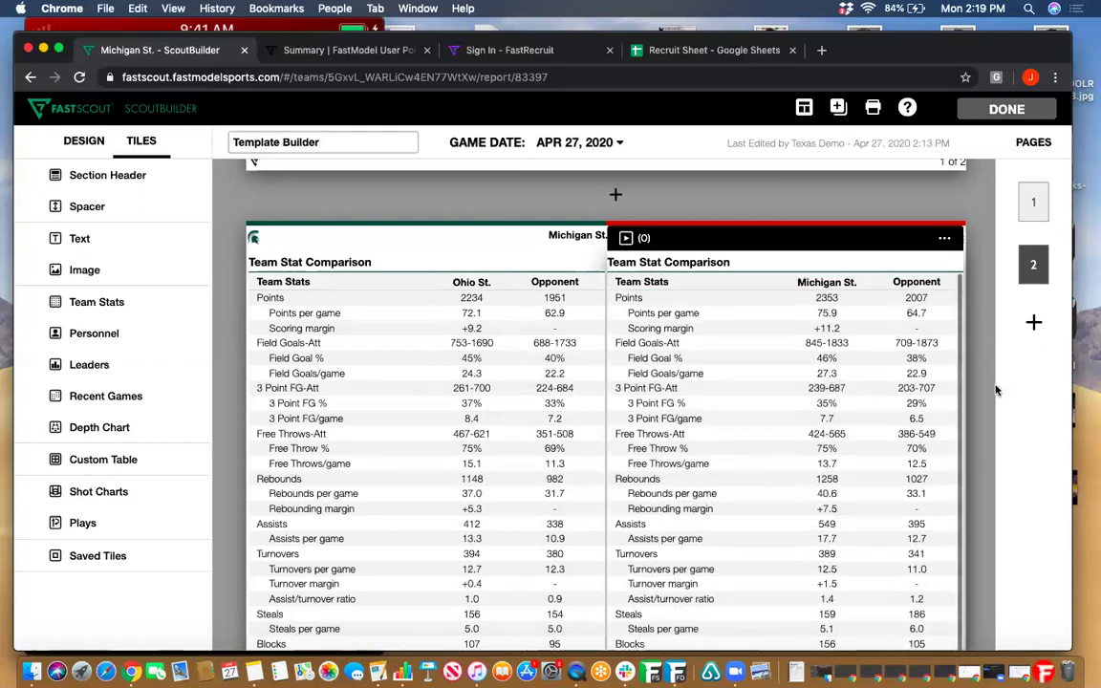
{"action": "scroll", "coordinate": [987, 397], "scroll_direction": "down", "scroll_amount": 2}
{"action": "scroll", "coordinate": [987, 398], "scroll_direction": "down", "scroll_amount": 2}
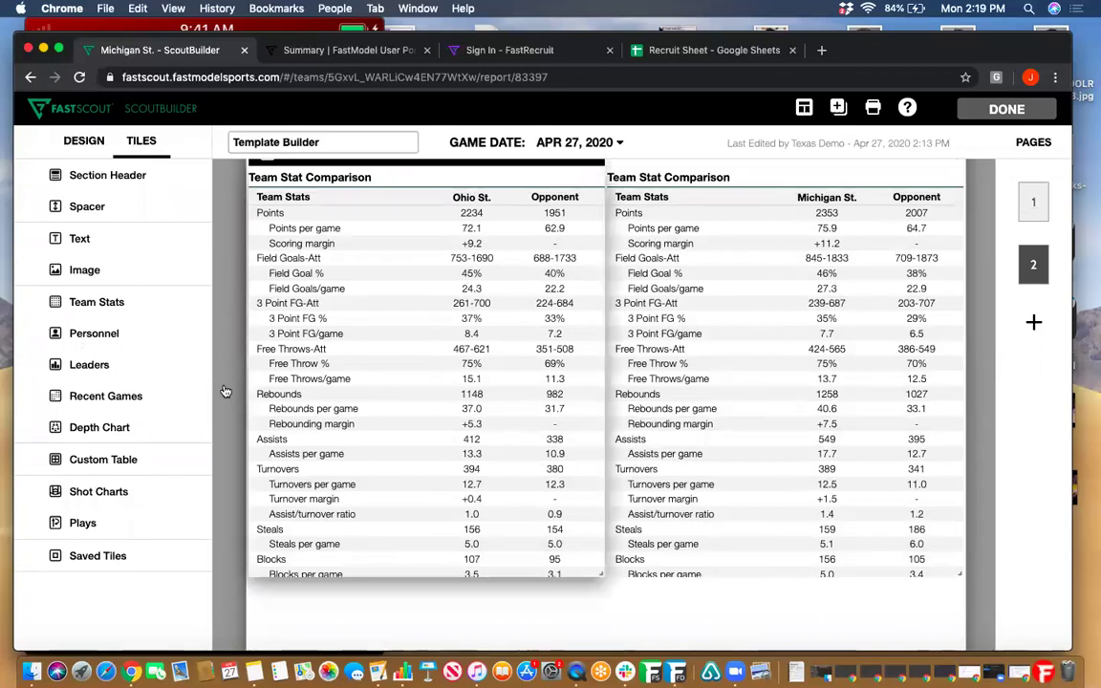
Step: Start a Michigan St. Team Stat Splits tile and limit its offense splits to All Games and Conference
{"action": "left_click", "coordinate": [96, 302]}
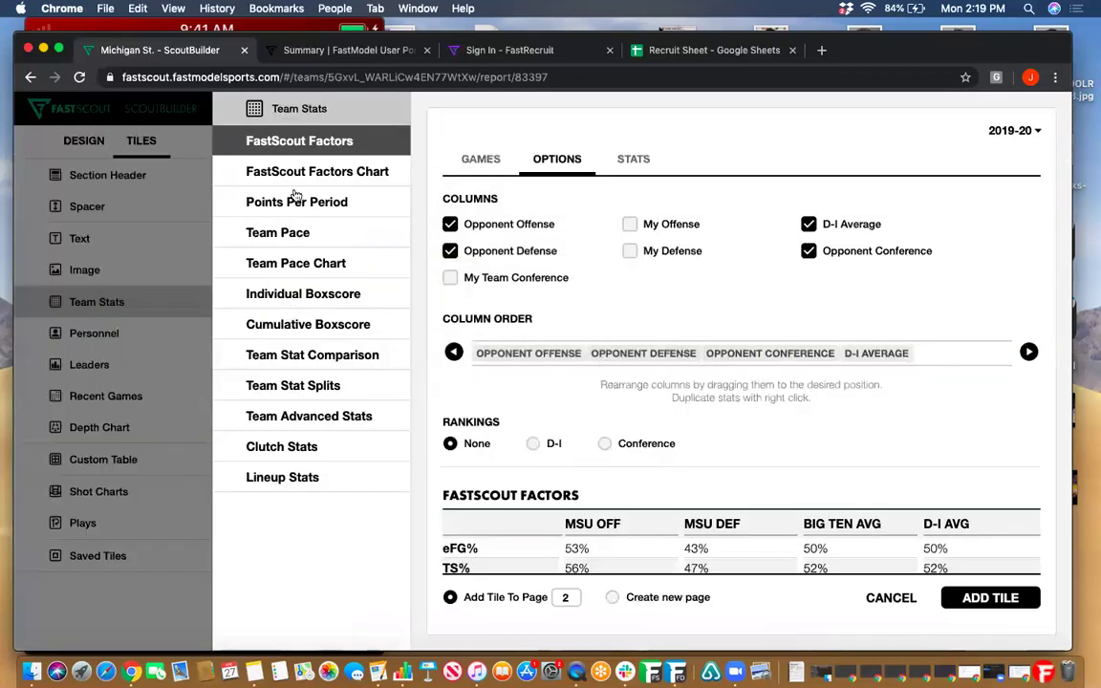
{"action": "left_click", "coordinate": [310, 386]}
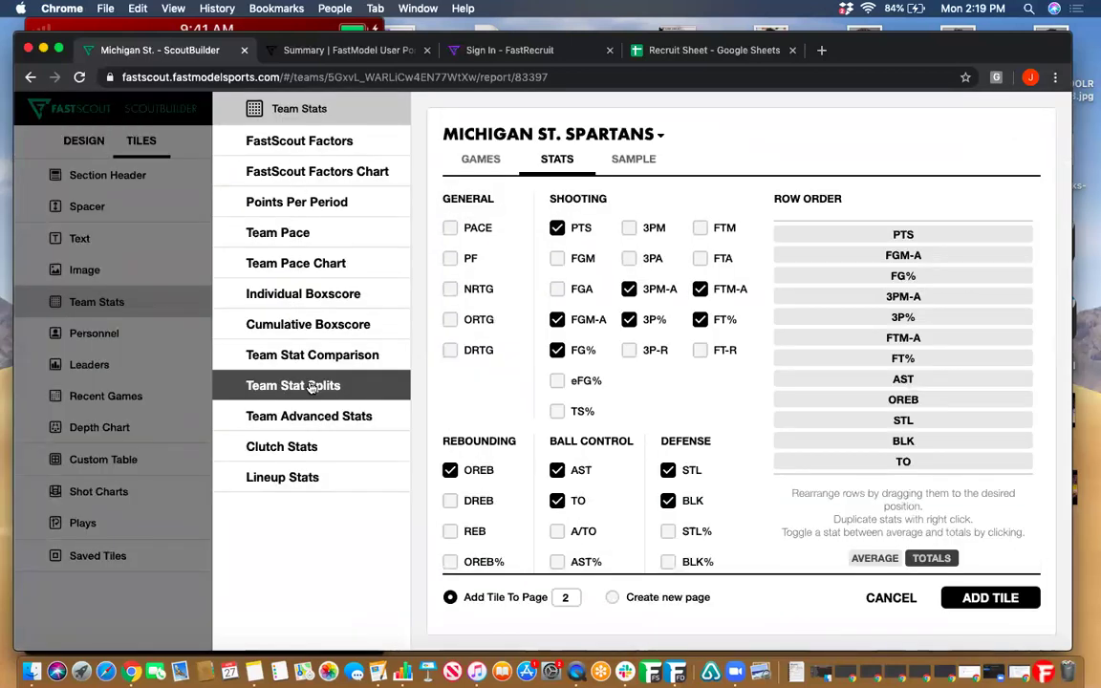
{"action": "left_click", "coordinate": [475, 162]}
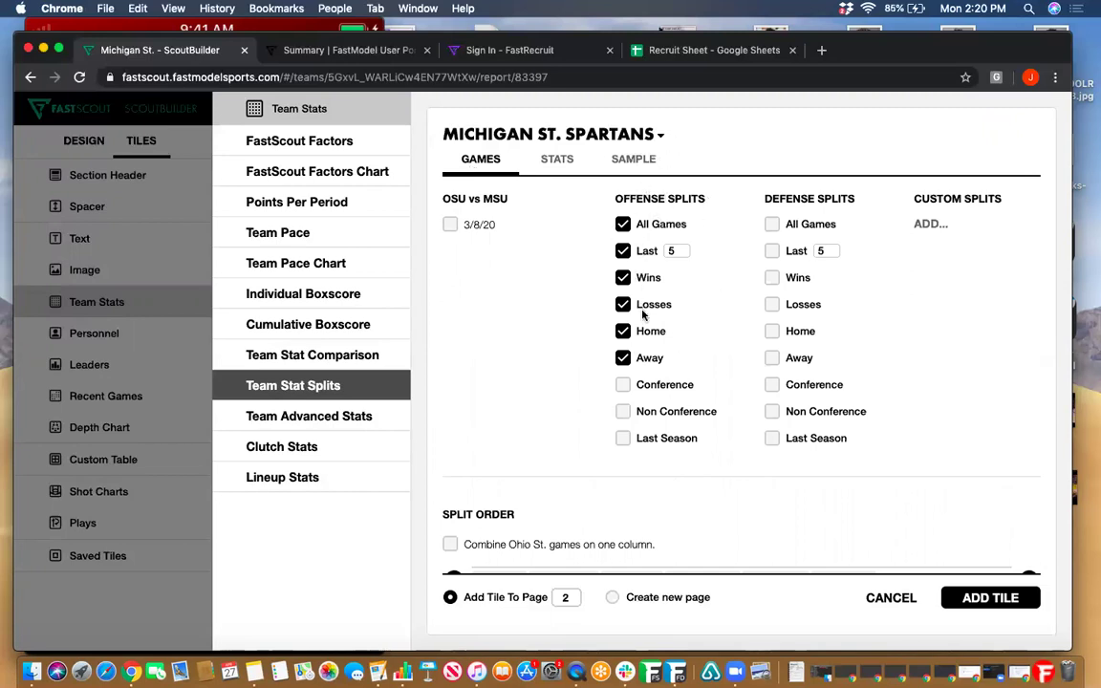
{"action": "left_click", "coordinate": [622, 250]}
{"action": "left_click", "coordinate": [623, 278]}
{"action": "left_click", "coordinate": [622, 304]}
{"action": "left_click", "coordinate": [622, 331]}
{"action": "left_click", "coordinate": [622, 358]}
{"action": "left_click", "coordinate": [623, 387]}
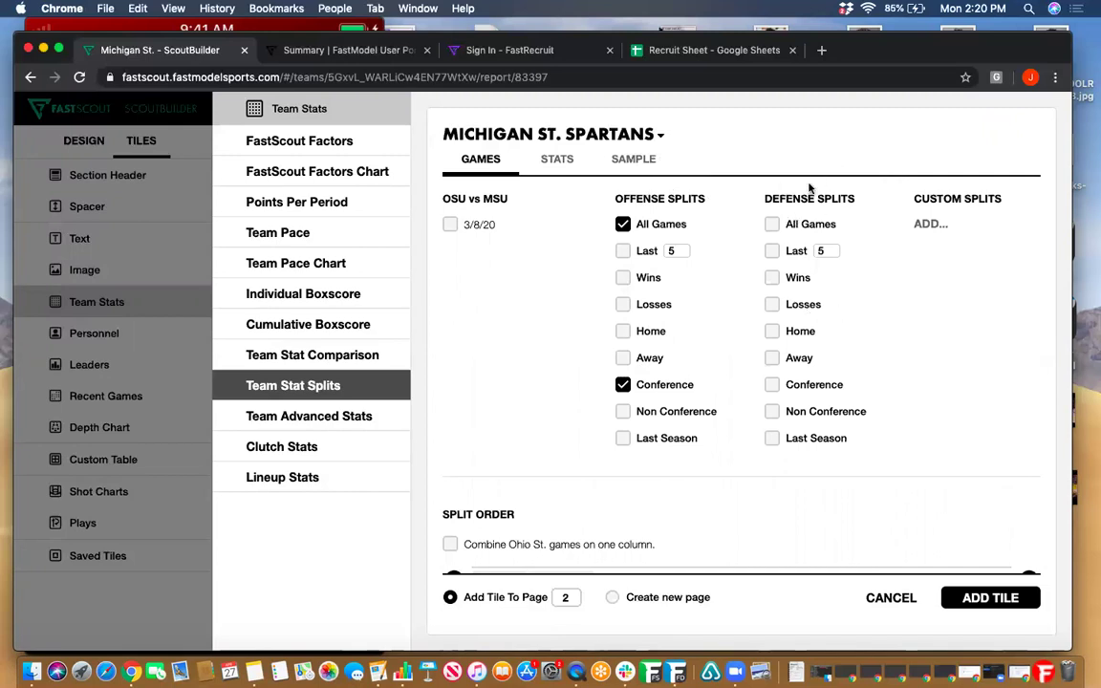
Step: Include the All Games and Conference defense splits and add the Team Stat Splits tile to page 2 with its default stats
{"action": "left_click", "coordinate": [772, 224]}
{"action": "left_click", "coordinate": [773, 385]}
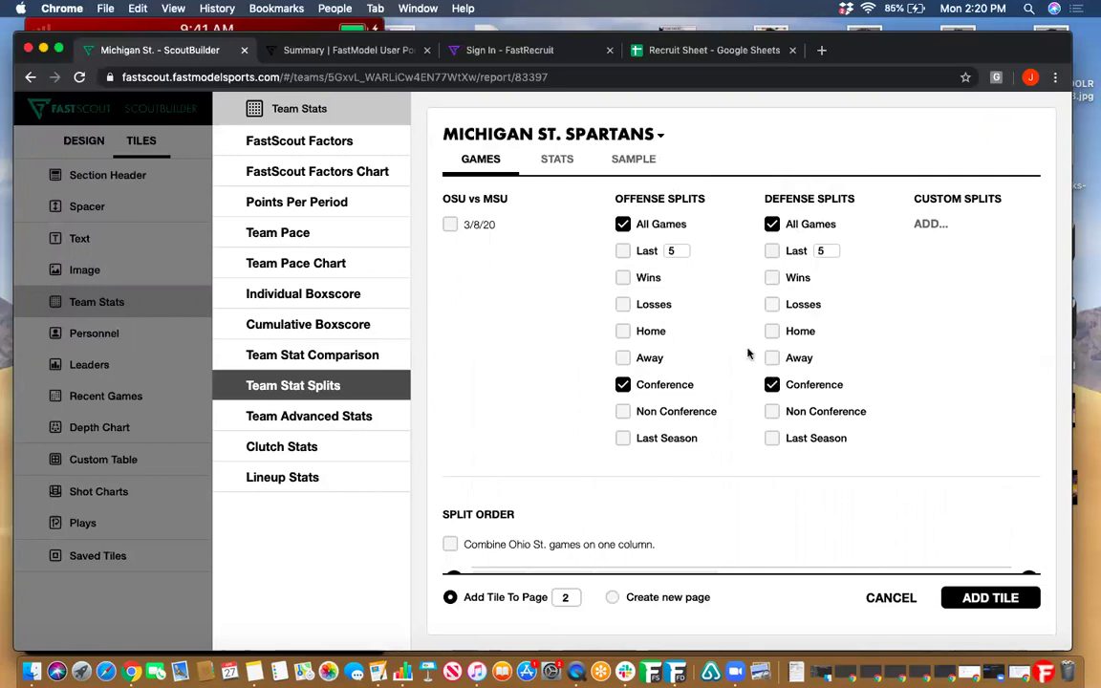
{"action": "left_click", "coordinate": [555, 159]}
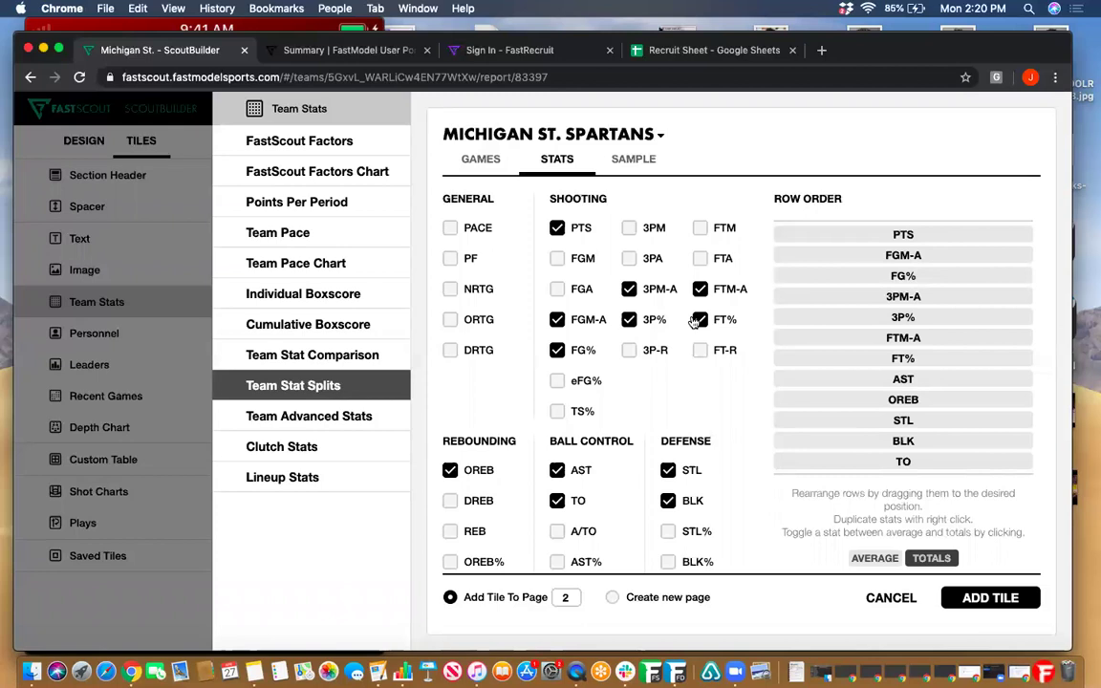
{"action": "left_click", "coordinate": [991, 597]}
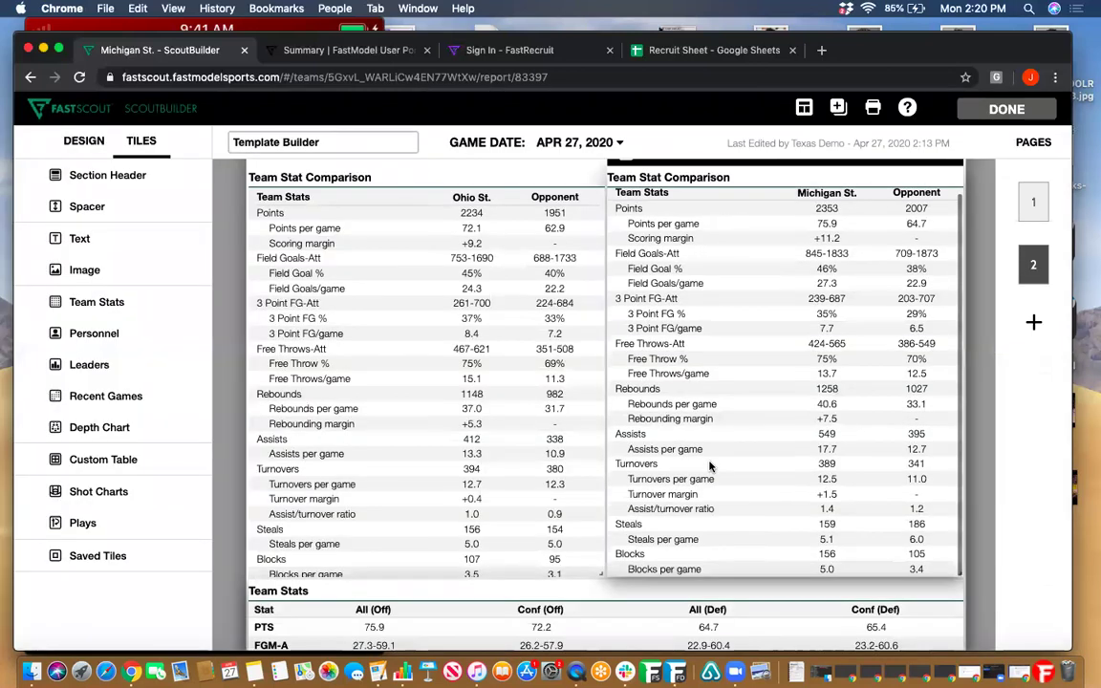
Step: Resize the Team Stats splits tile to half the page width, with its height trimmed to end just below the TO row
{"action": "scroll", "coordinate": [870, 566], "scroll_direction": "down", "scroll_amount": 4}
{"action": "scroll", "coordinate": [898, 544], "scroll_direction": "down", "scroll_amount": 3}
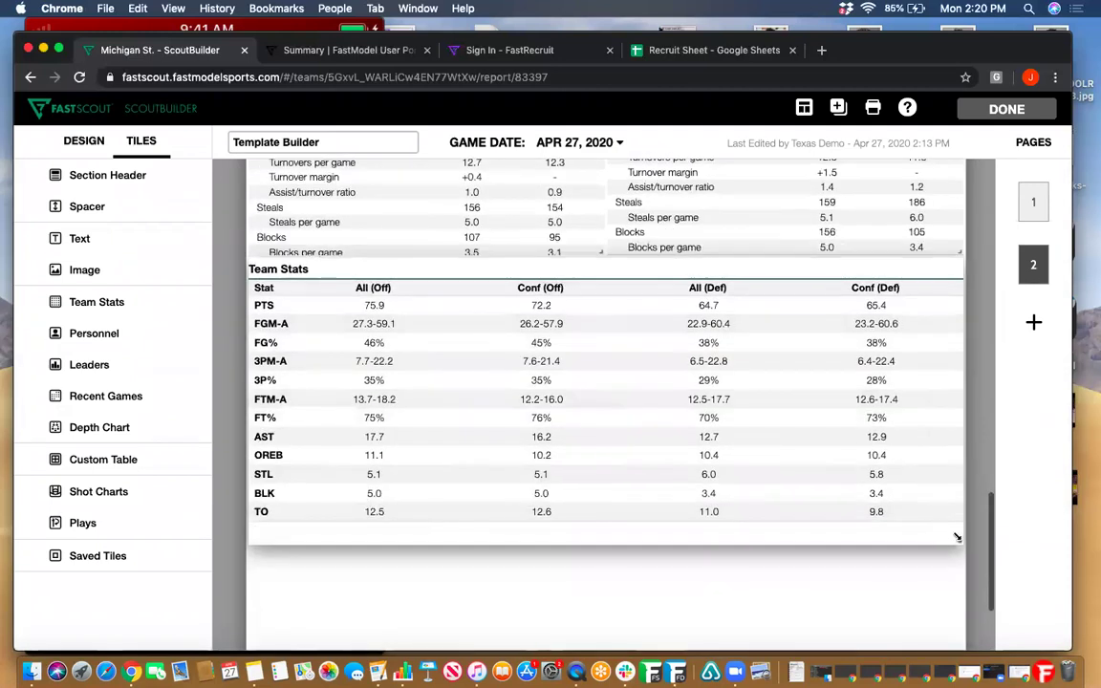
{"action": "left_click_drag", "start_coordinate": [959, 542], "coordinate": [520, 521]}
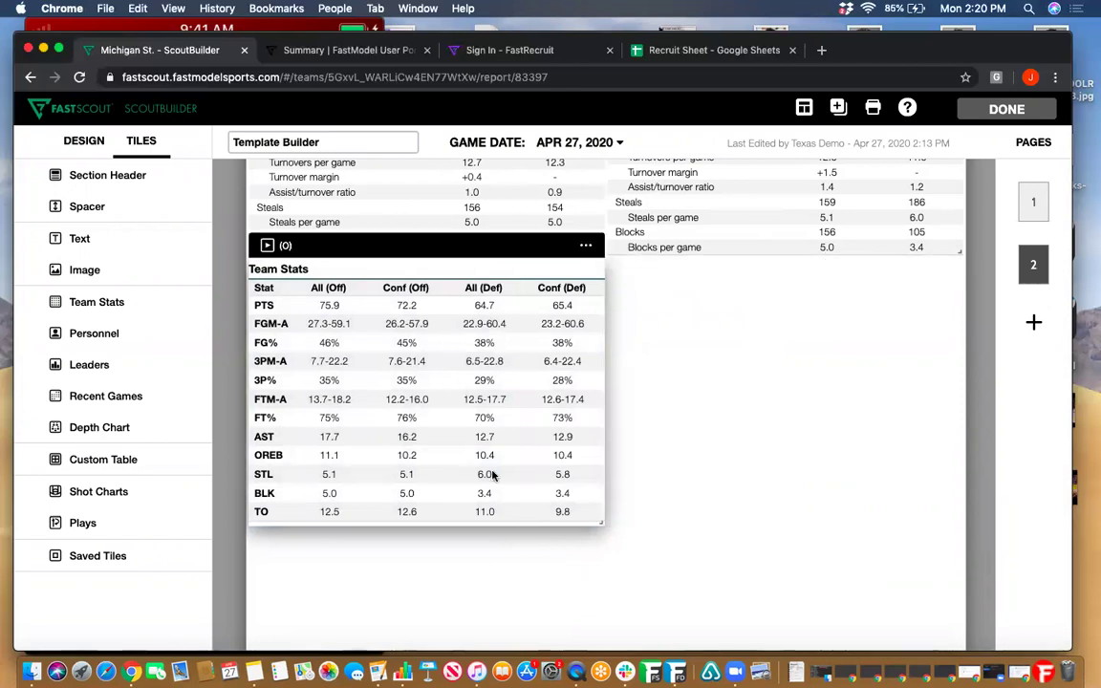
Step: Duplicate the Michigan St. Team Stats splits tile and place the copy beside the original on page 2
{"action": "left_click", "coordinate": [588, 249]}
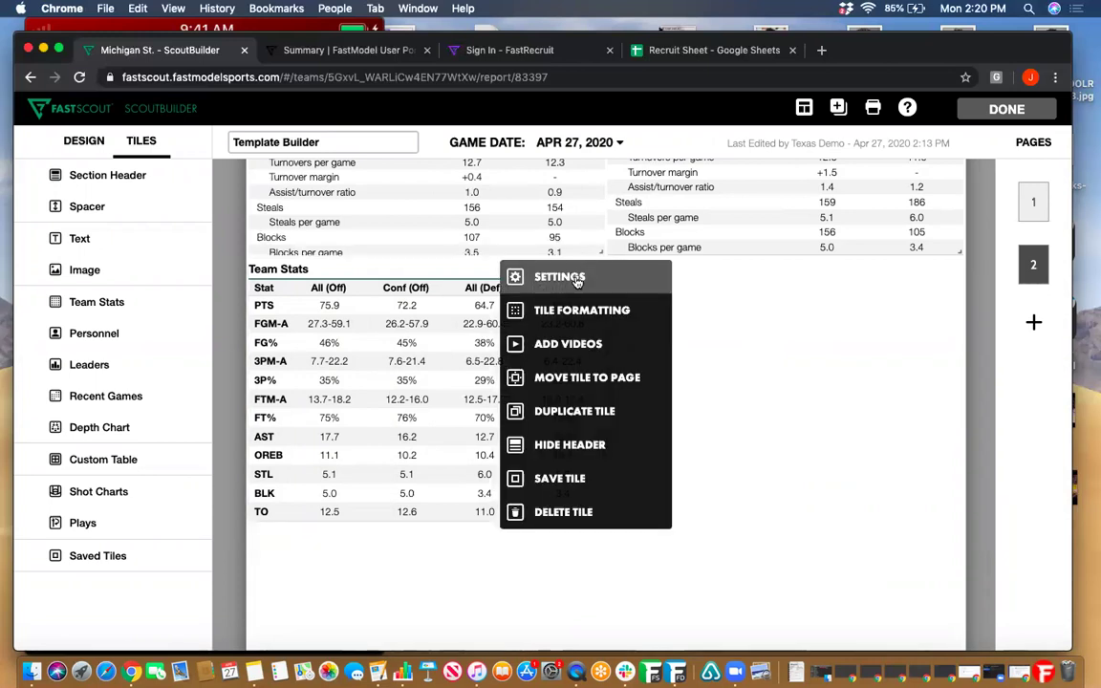
{"action": "left_click", "coordinate": [578, 411]}
{"action": "left_click_drag", "start_coordinate": [436, 567], "coordinate": [739, 540]}
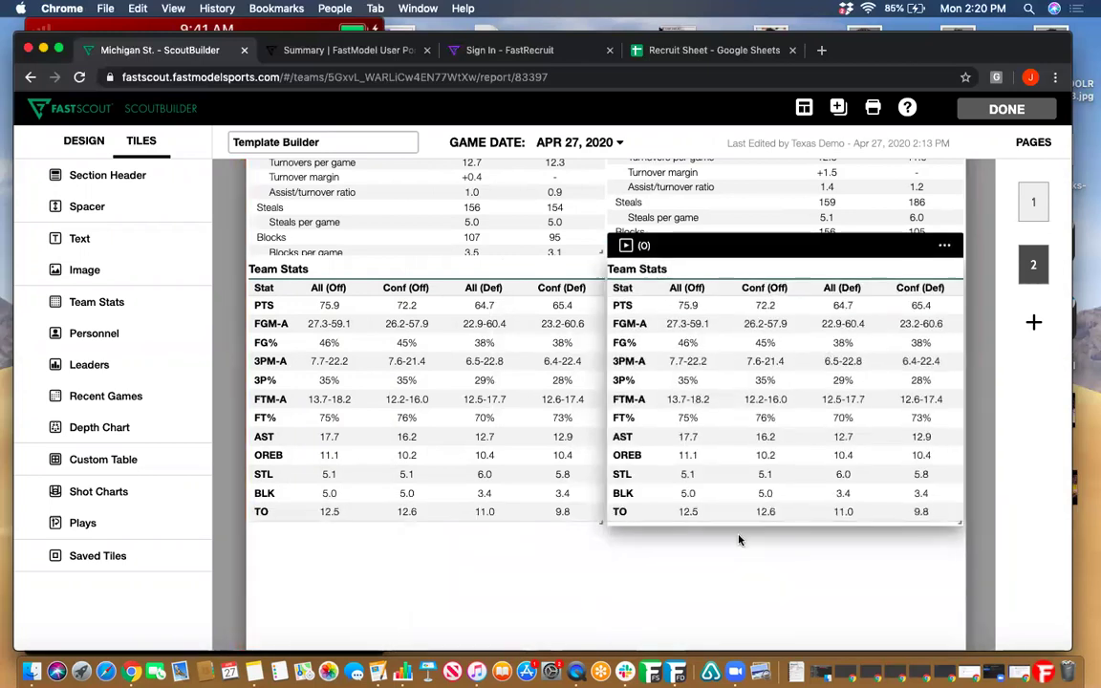
Step: Switch the duplicated Team Stats tile's team to the Ohio St. Buckeyes and save the tile
{"action": "left_click", "coordinate": [944, 246]}
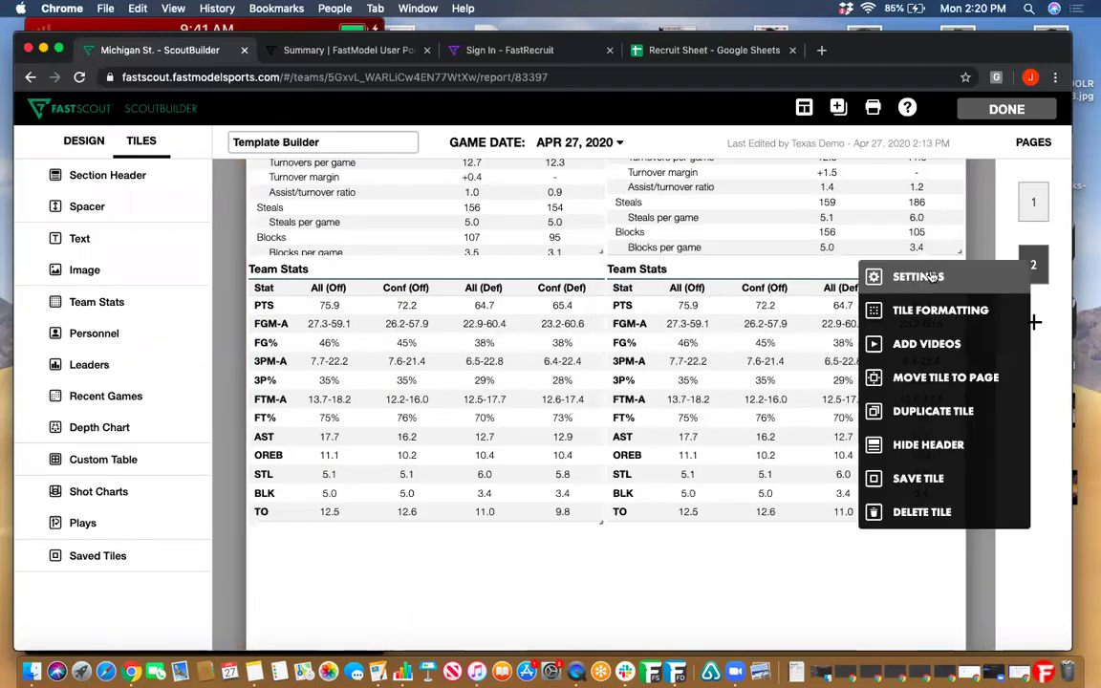
{"action": "left_click", "coordinate": [928, 276]}
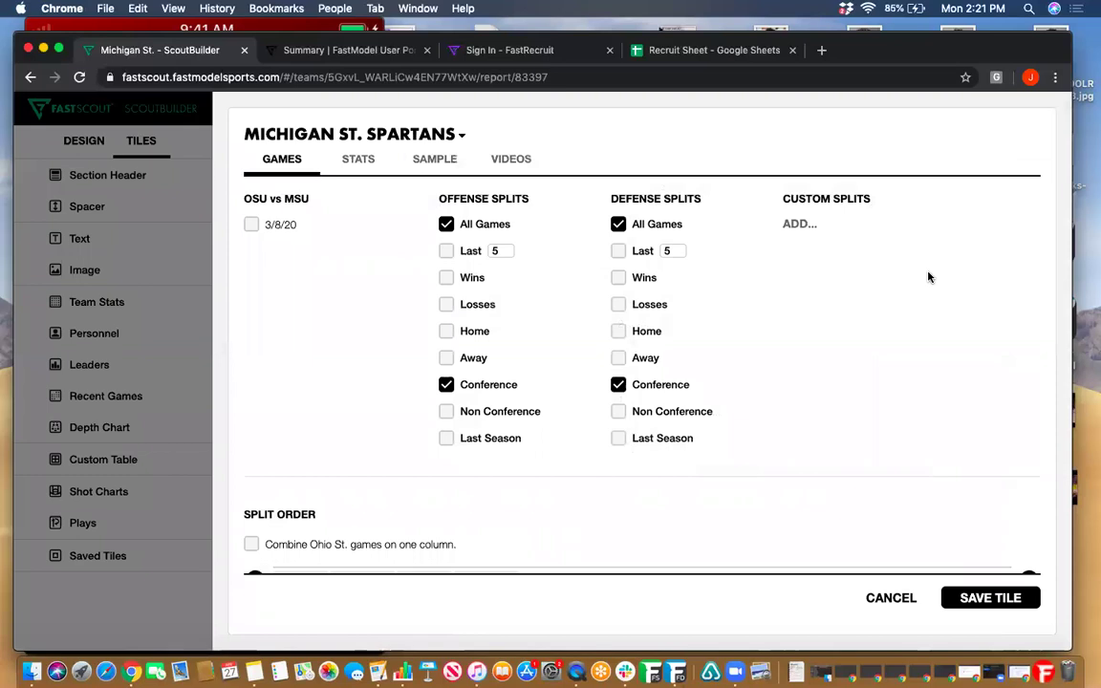
{"action": "left_click", "coordinate": [381, 138]}
{"action": "left_click", "coordinate": [374, 112]}
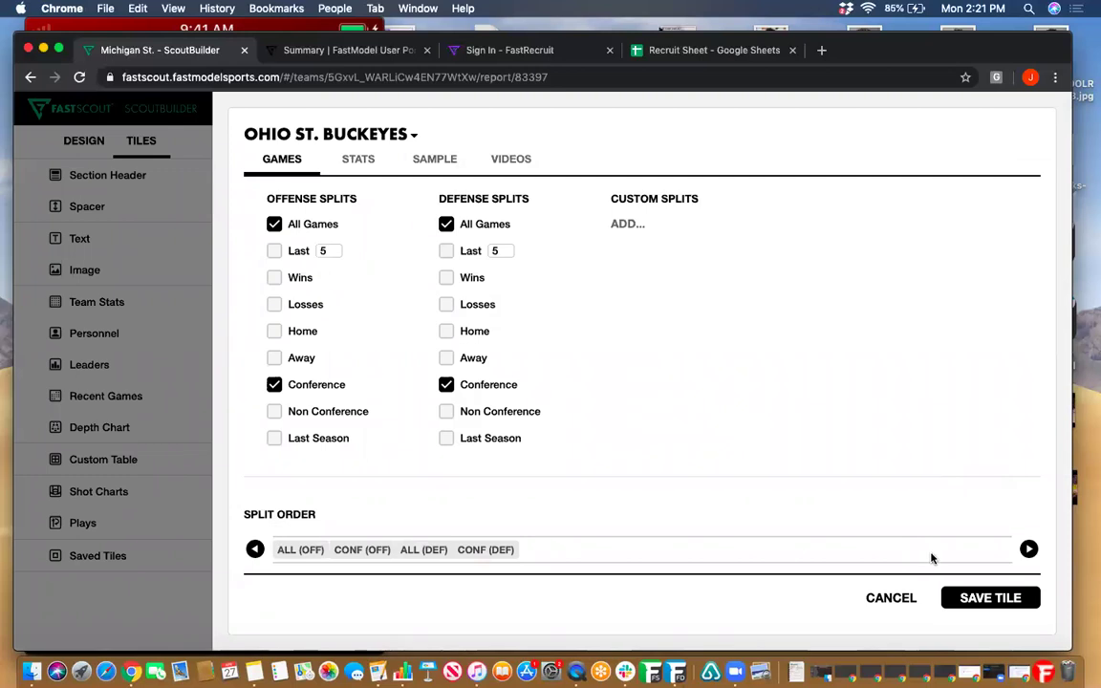
{"action": "left_click", "coordinate": [999, 597]}
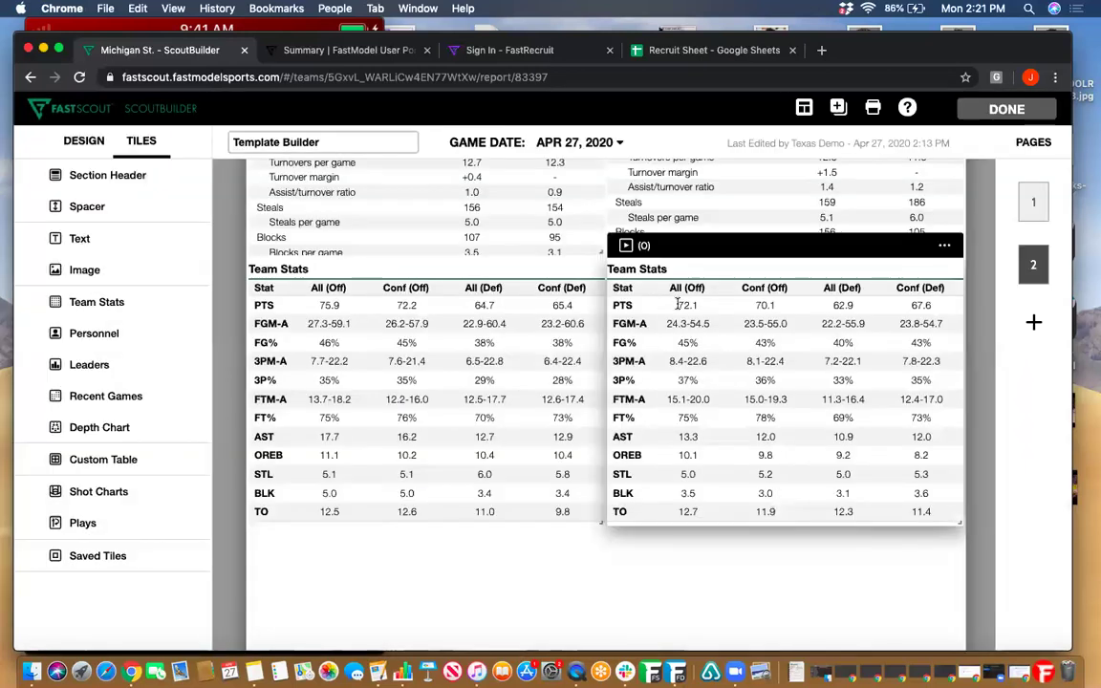
Step: Retitle the Ohio St. splits tile "OSU Team Stats" and the Michigan St. splits tile "Opponent Team Stats"
{"action": "left_click", "coordinate": [614, 270]}
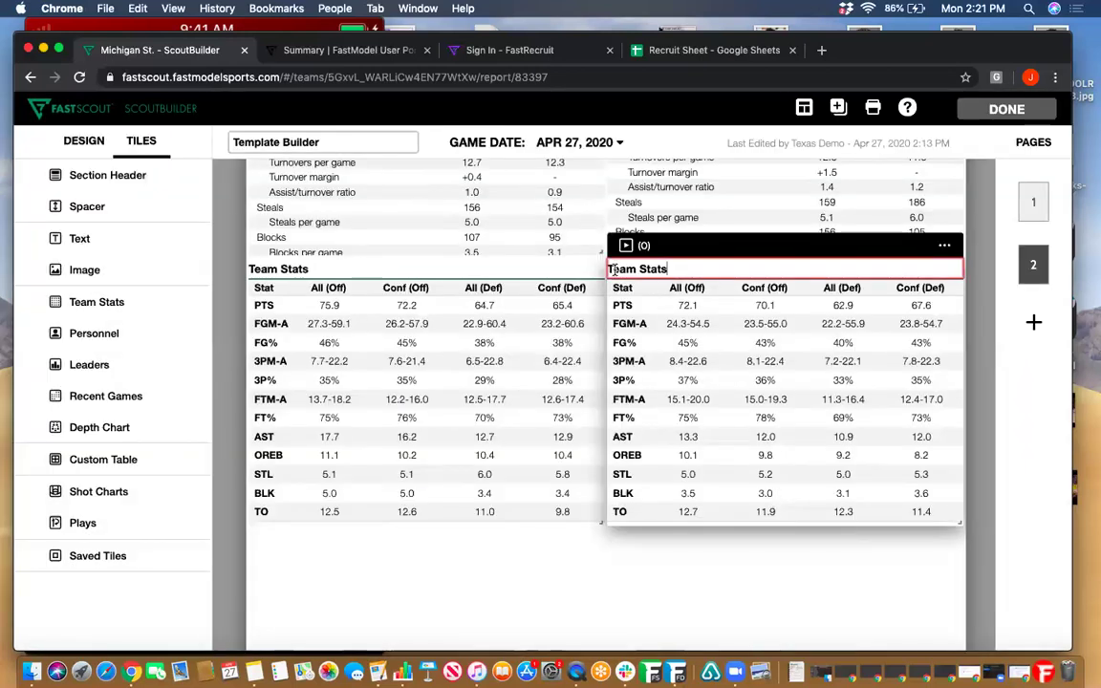
{"action": "type", "text": "OSU"}
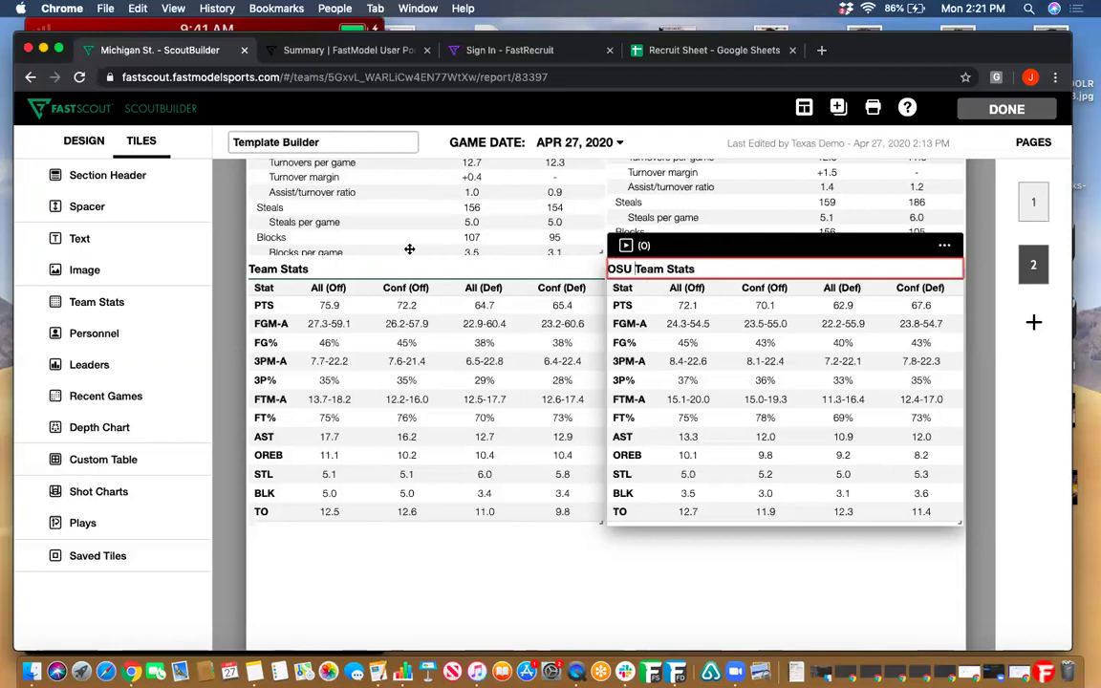
{"action": "left_click", "coordinate": [251, 269]}
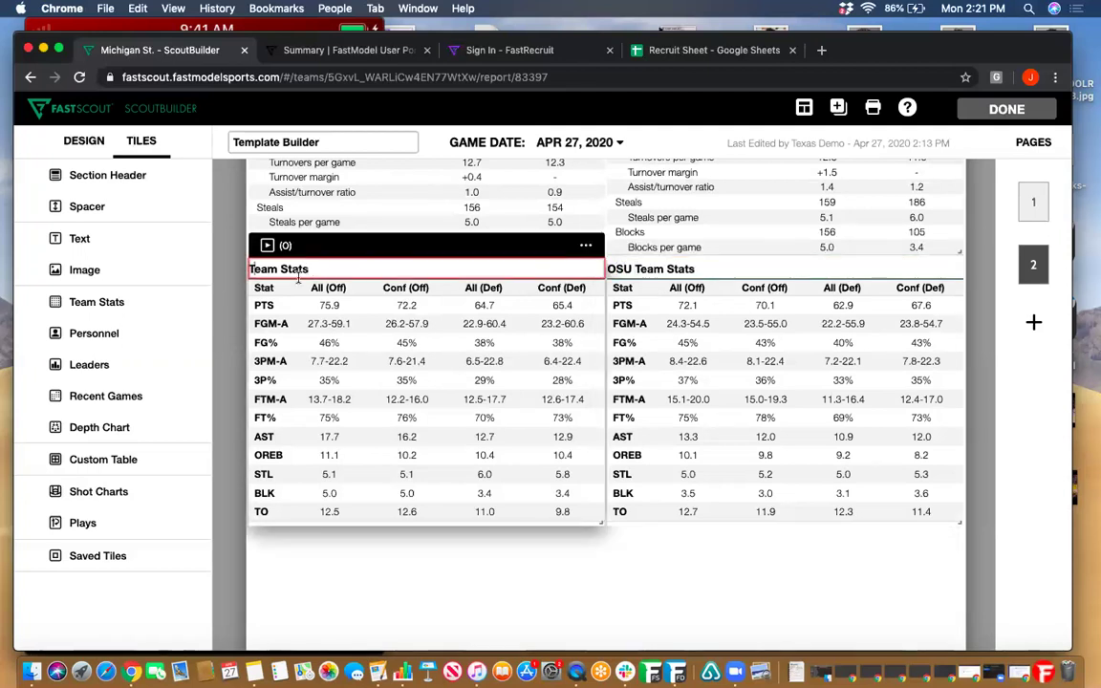
{"action": "type", "text": "oPPONEN"}
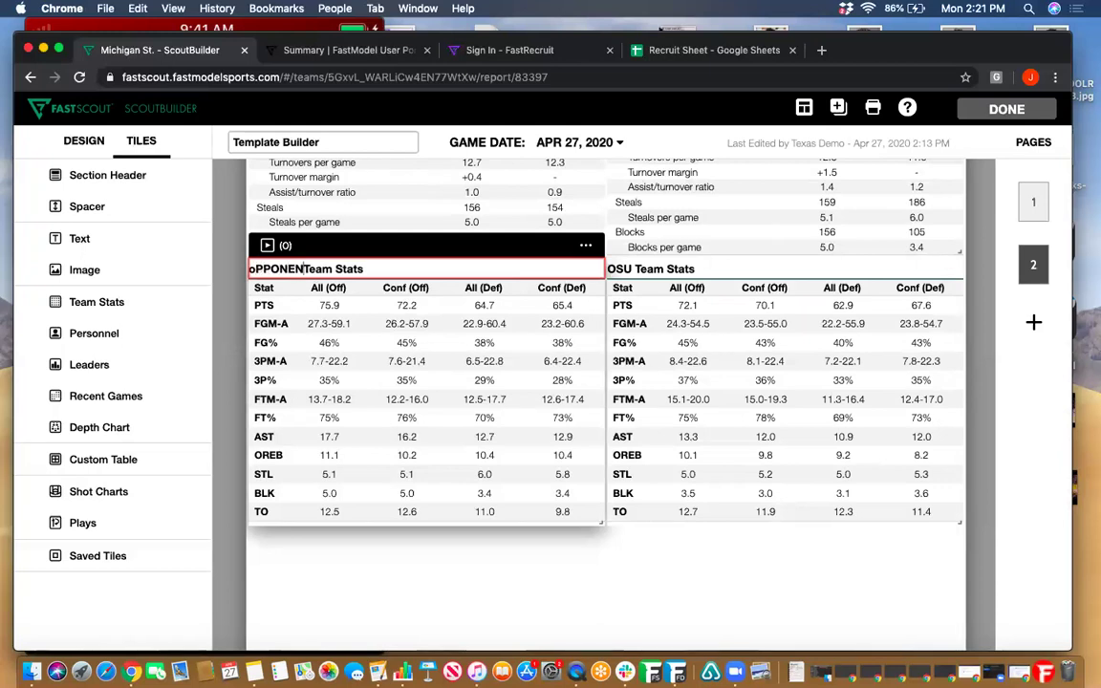
{"action": "key", "text": "BackSpace"}
{"action": "key", "text": "BackSpace"}
{"action": "key", "text": "BackSpace"}
{"action": "key", "text": "BackSpace"}
{"action": "key", "text": "BackSpace"}
{"action": "type", "text": "o"}
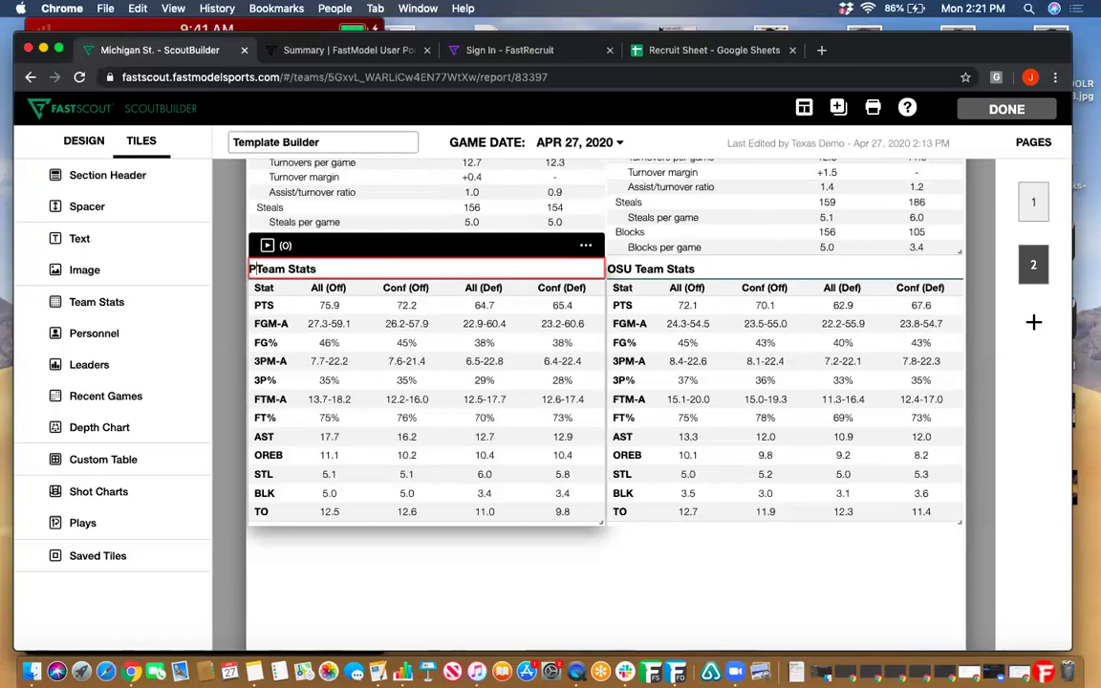
{"action": "key", "text": "BackSpace"}
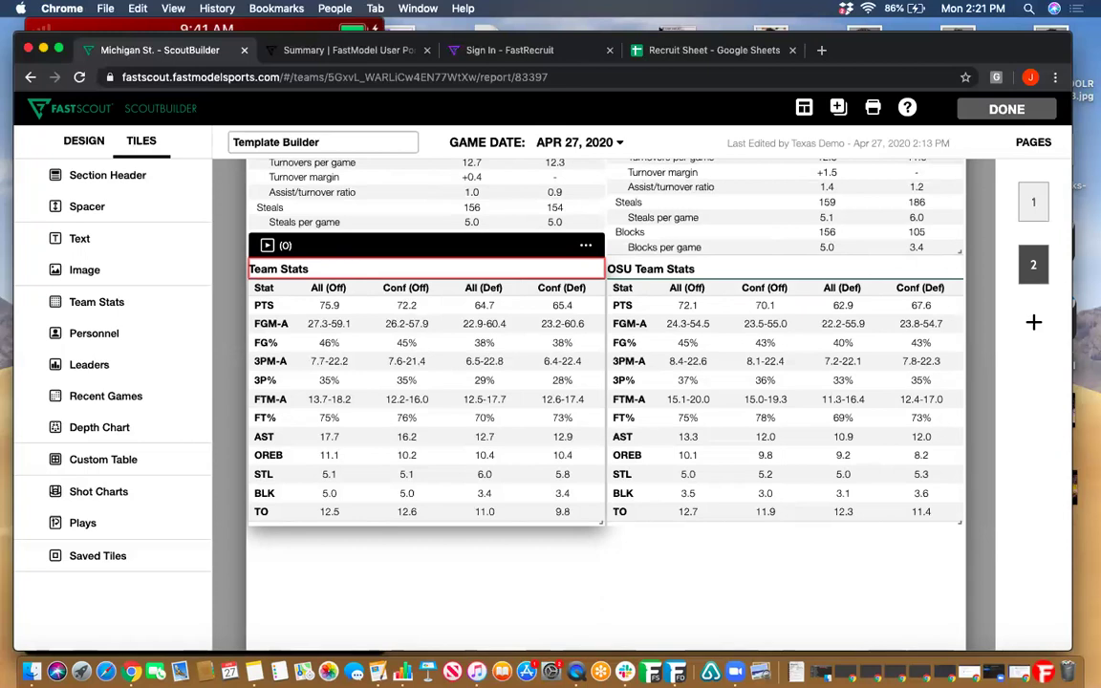
{"action": "type", "text": "Opponent"}
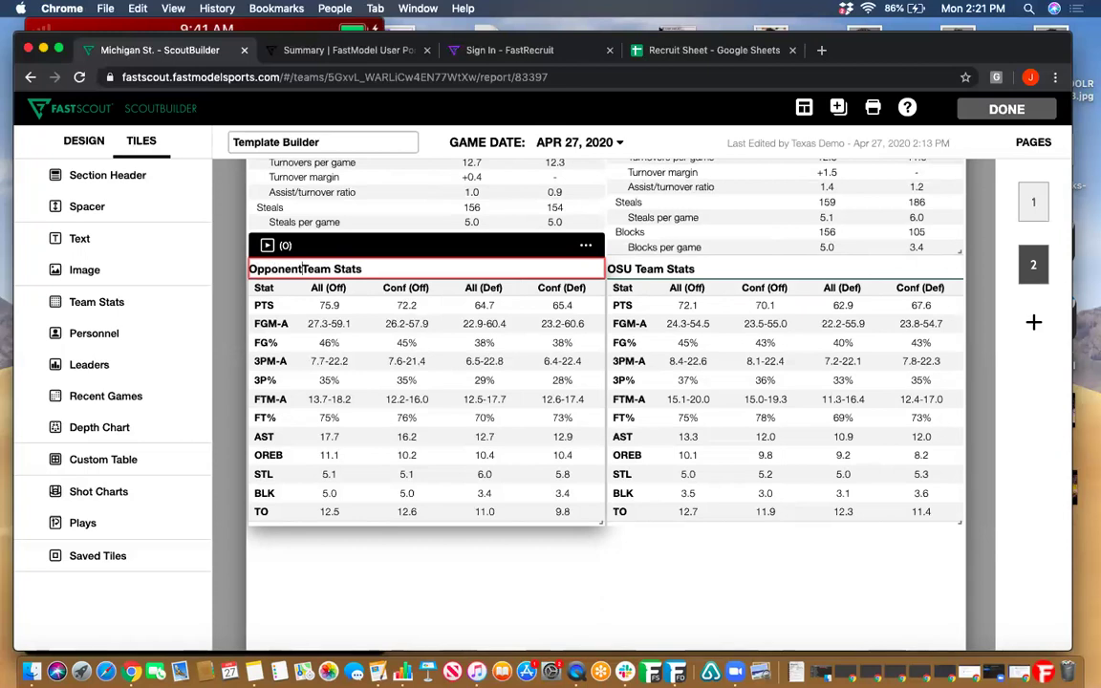
{"action": "left_click", "coordinate": [456, 597]}
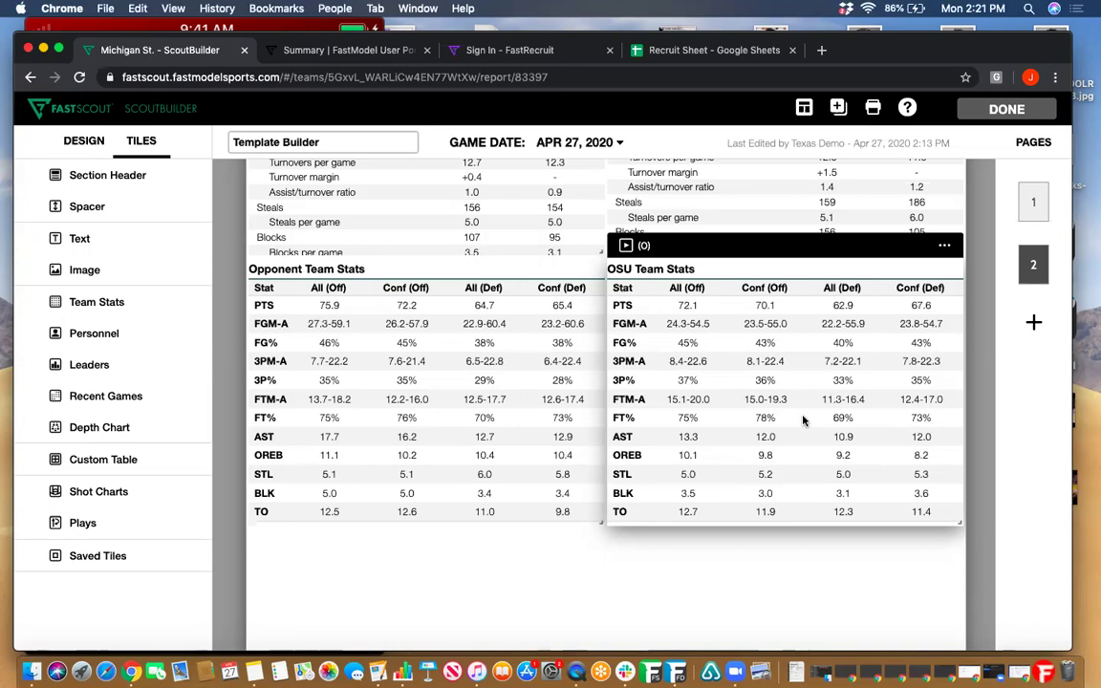
Step: Examine the Clutch Stats and Lineup Stats tile options, including a lineup size of 3, without adding a tile
{"action": "left_click", "coordinate": [96, 302]}
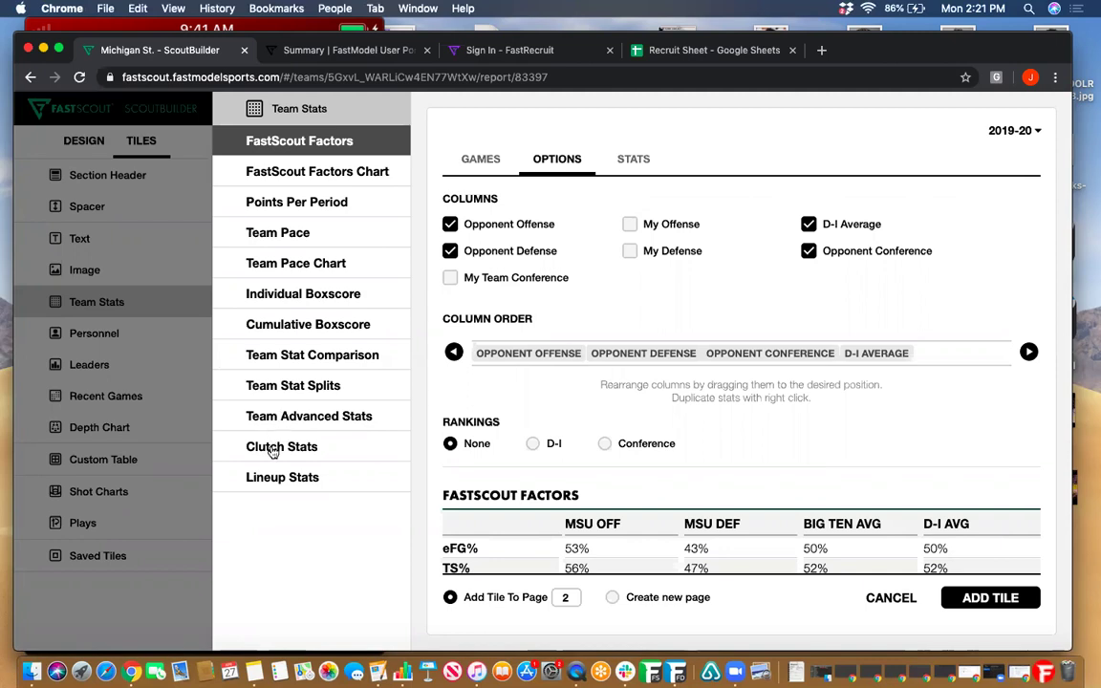
{"action": "left_click", "coordinate": [247, 412]}
{"action": "left_click", "coordinate": [272, 449]}
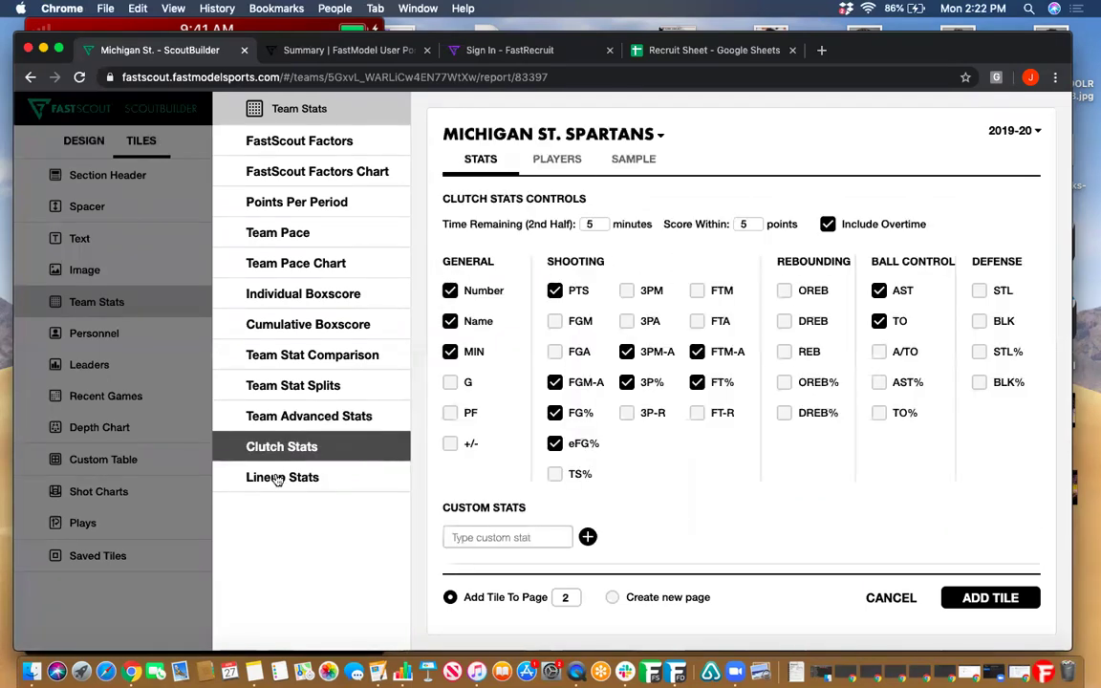
{"action": "left_click", "coordinate": [277, 477]}
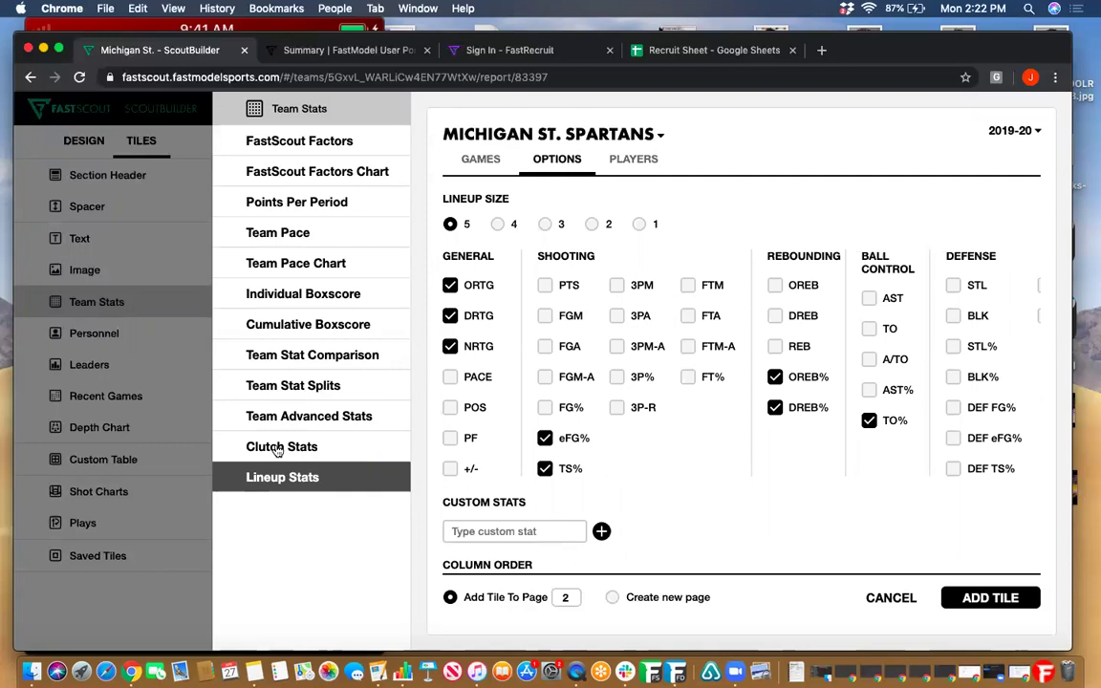
{"action": "left_click", "coordinate": [277, 449]}
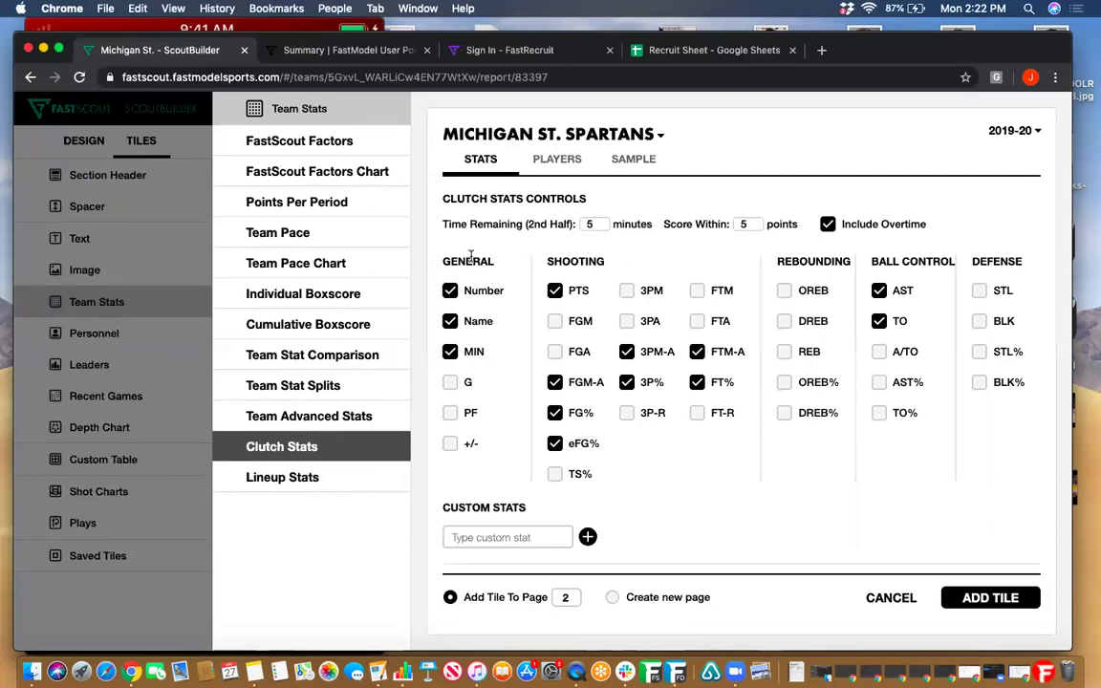
{"action": "left_click", "coordinate": [273, 486]}
{"action": "scroll", "coordinate": [612, 430], "scroll_direction": "down", "scroll_amount": 10}
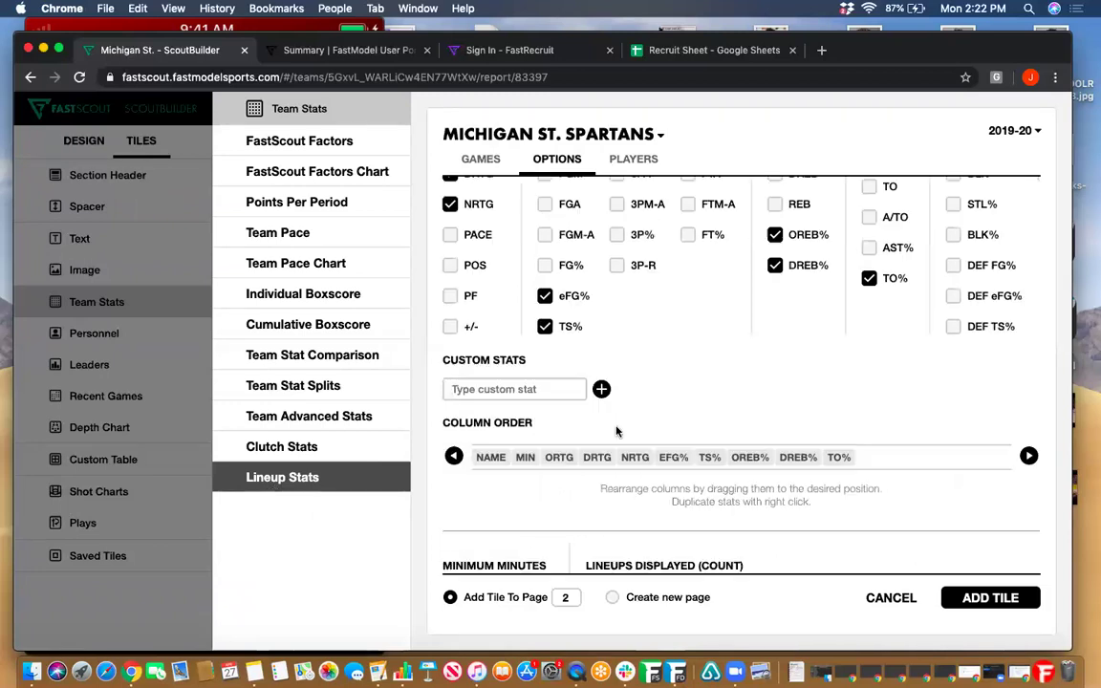
{"action": "scroll", "coordinate": [616, 425], "scroll_direction": "down", "scroll_amount": 1}
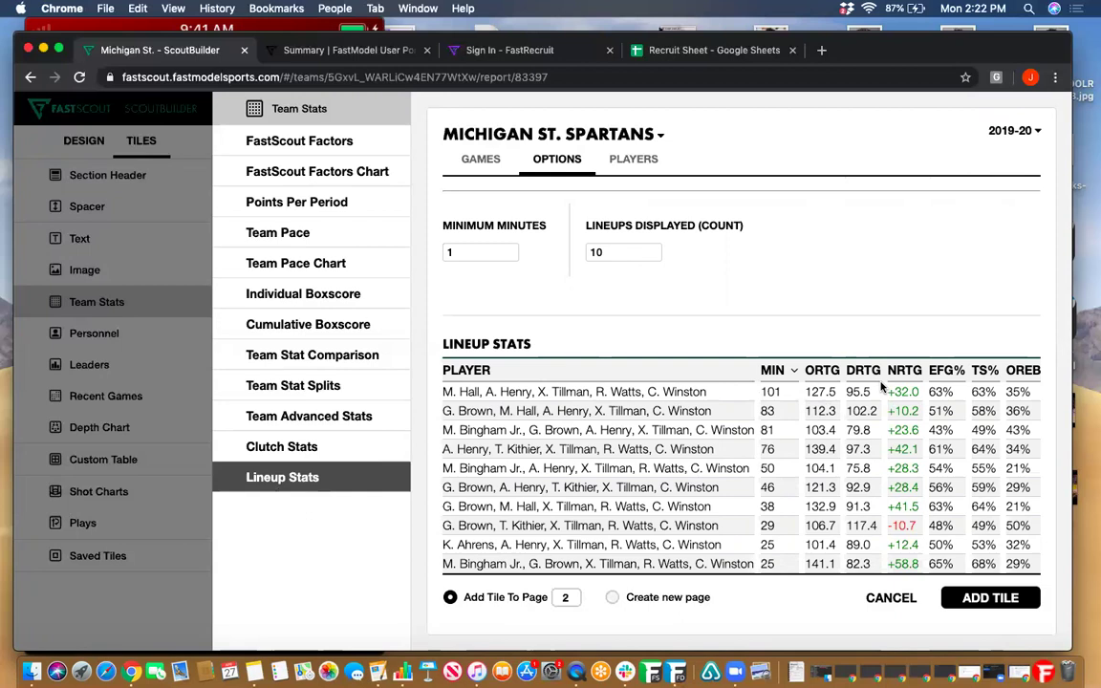
{"action": "scroll", "coordinate": [812, 428], "scroll_direction": "up", "scroll_amount": 5}
{"action": "scroll", "coordinate": [811, 428], "scroll_direction": "up", "scroll_amount": 5}
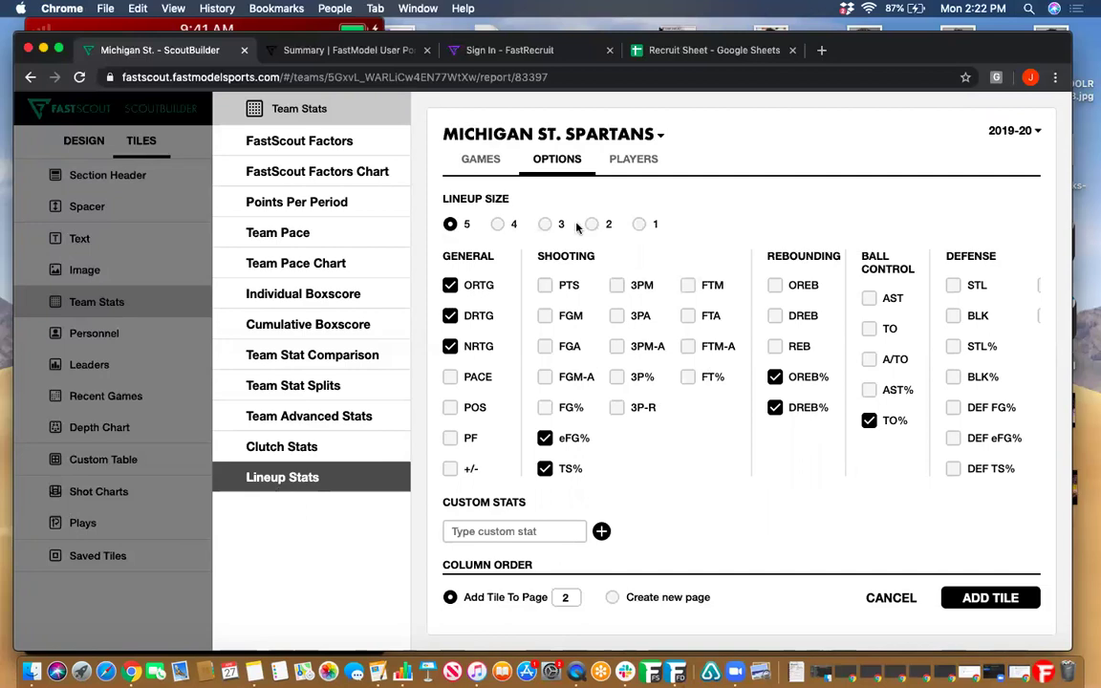
{"action": "left_click", "coordinate": [545, 223]}
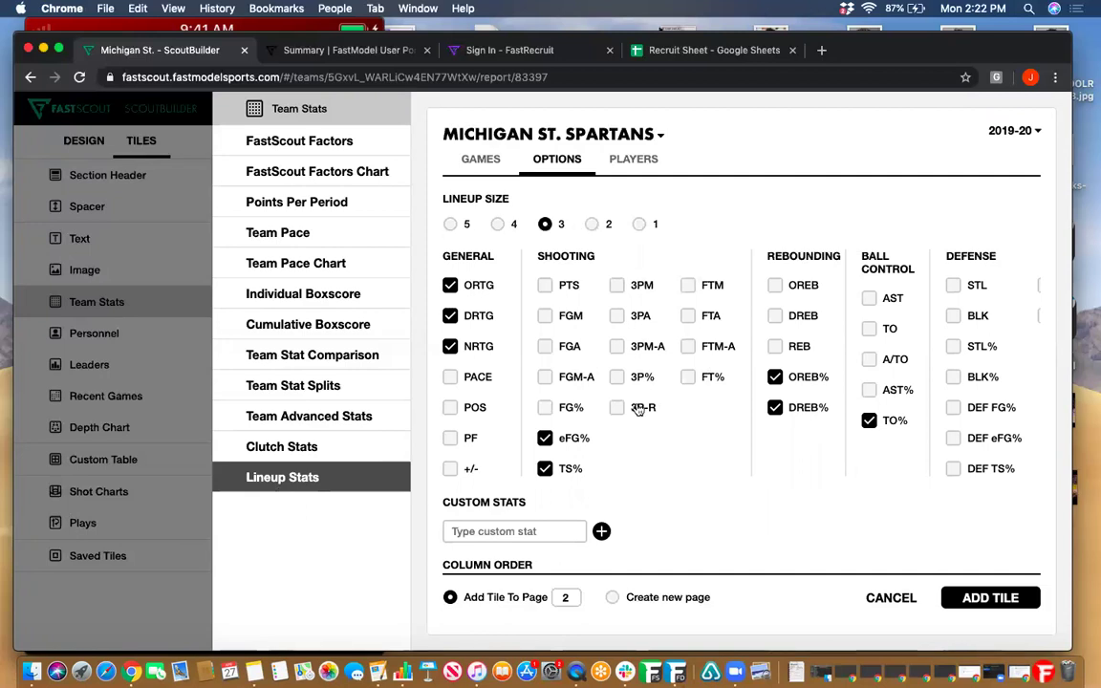
{"action": "scroll", "coordinate": [642, 409], "scroll_direction": "down", "scroll_amount": 10}
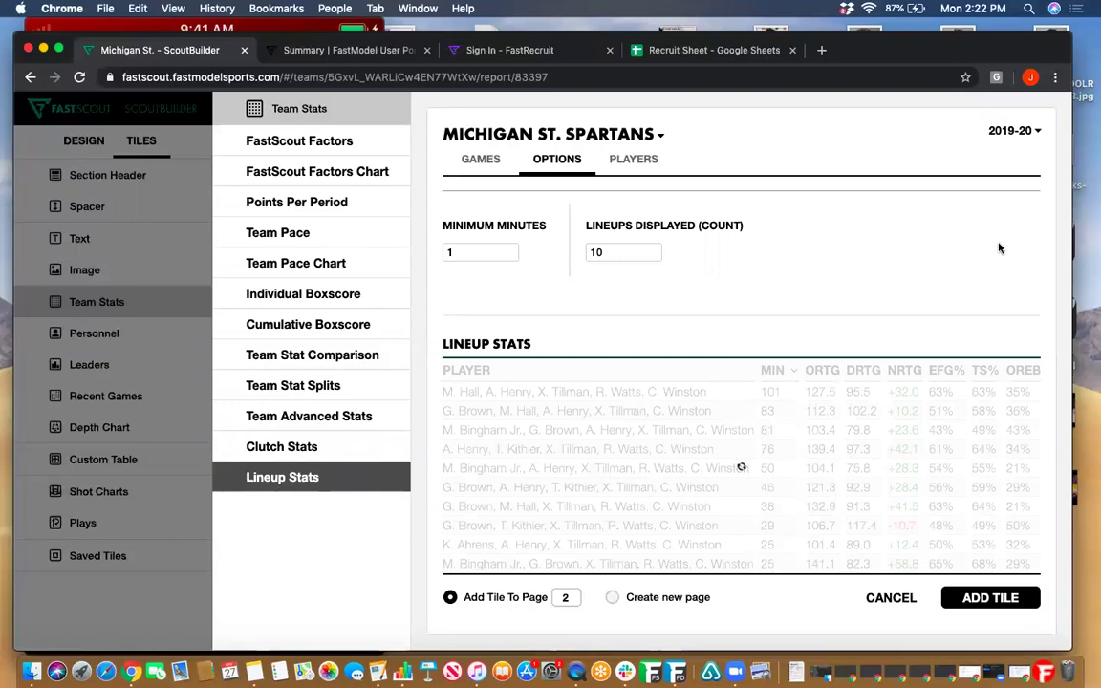
{"action": "left_click", "coordinate": [890, 599]}
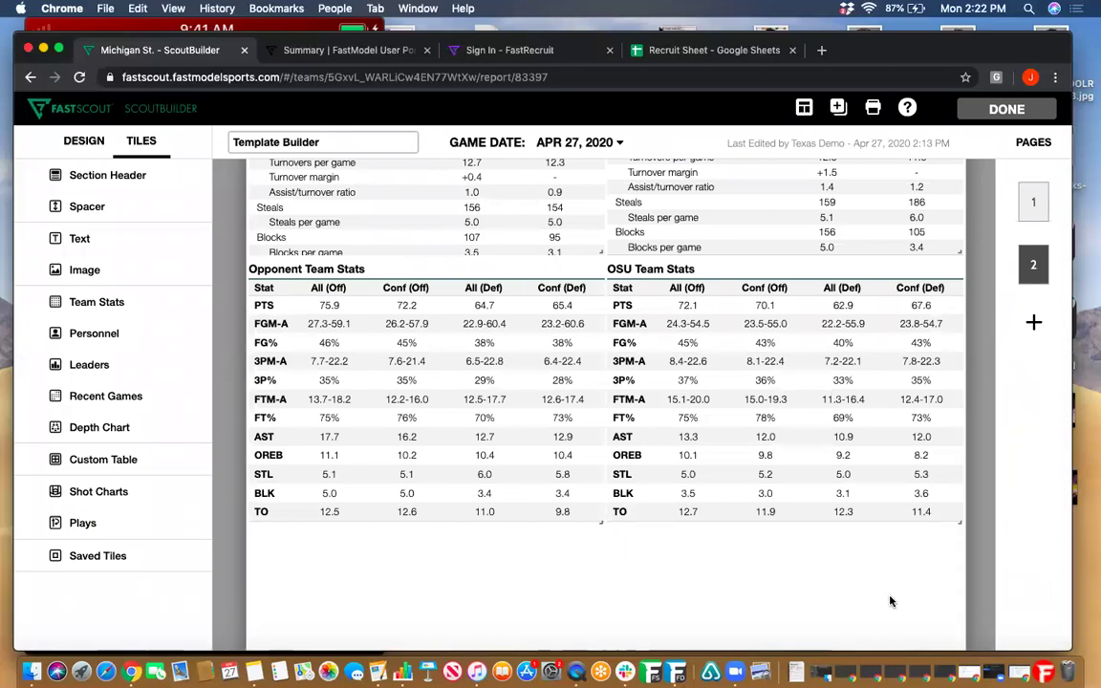
Step: Add page 3 to the report and start a Michigan St. Personnel tile on it
{"action": "left_click", "coordinate": [1034, 322]}
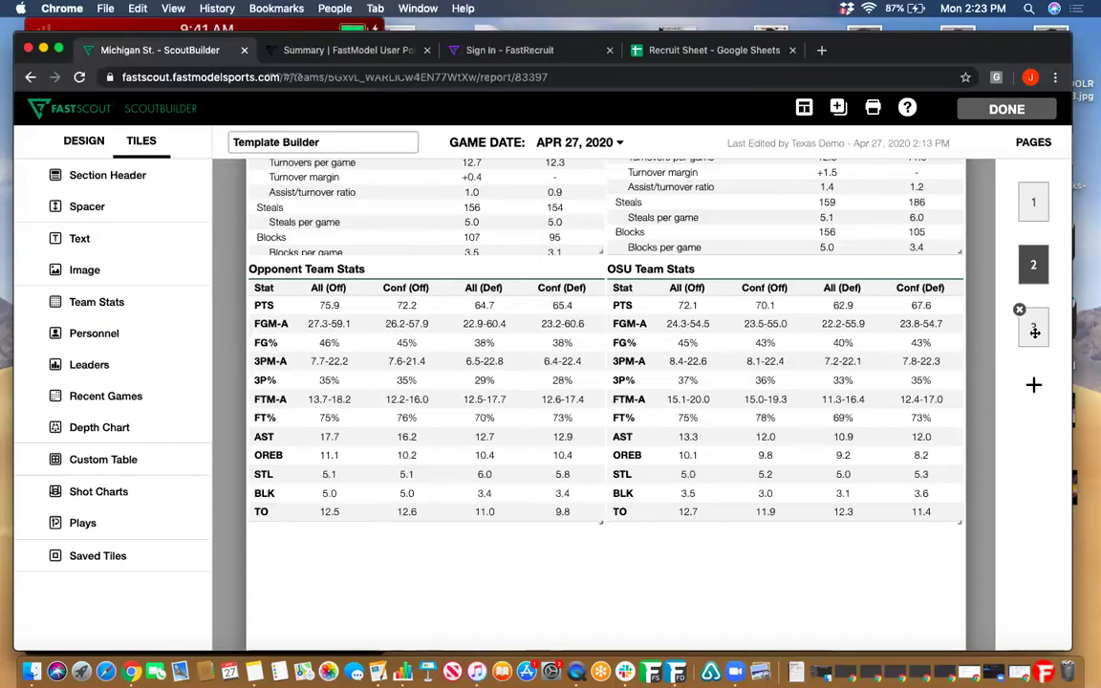
{"action": "left_click", "coordinate": [1034, 329]}
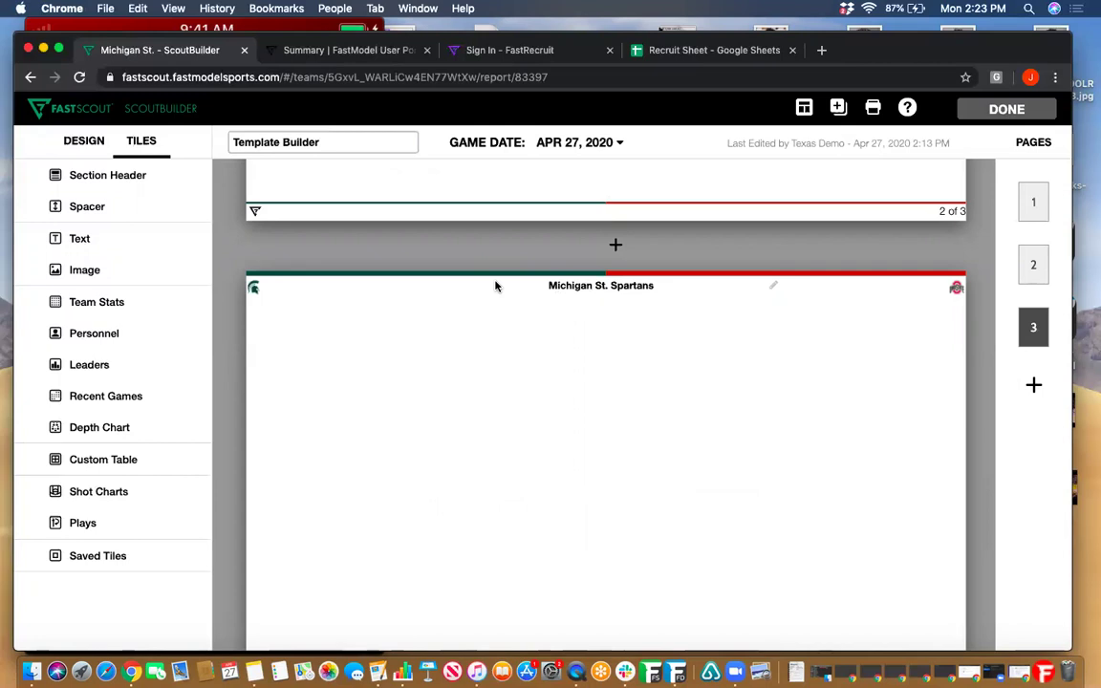
{"action": "left_click", "coordinate": [105, 340]}
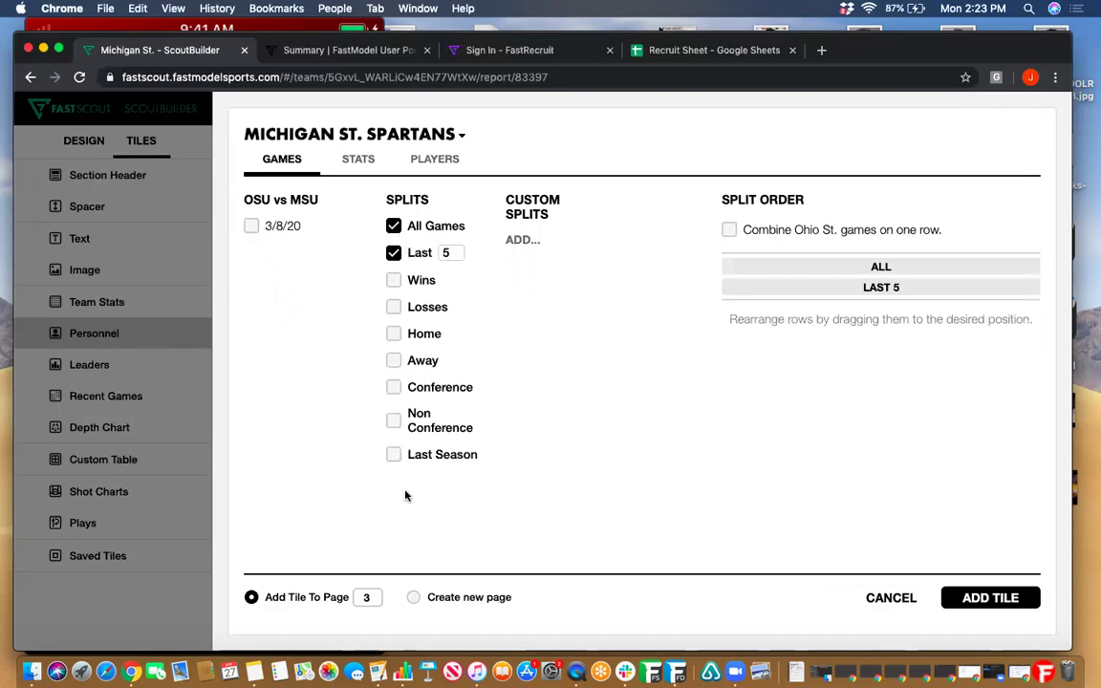
Step: Replace the Personnel tile's Last 5 split with Last Season and order Last Season above All
{"action": "left_click", "coordinate": [393, 455]}
{"action": "left_click", "coordinate": [393, 253]}
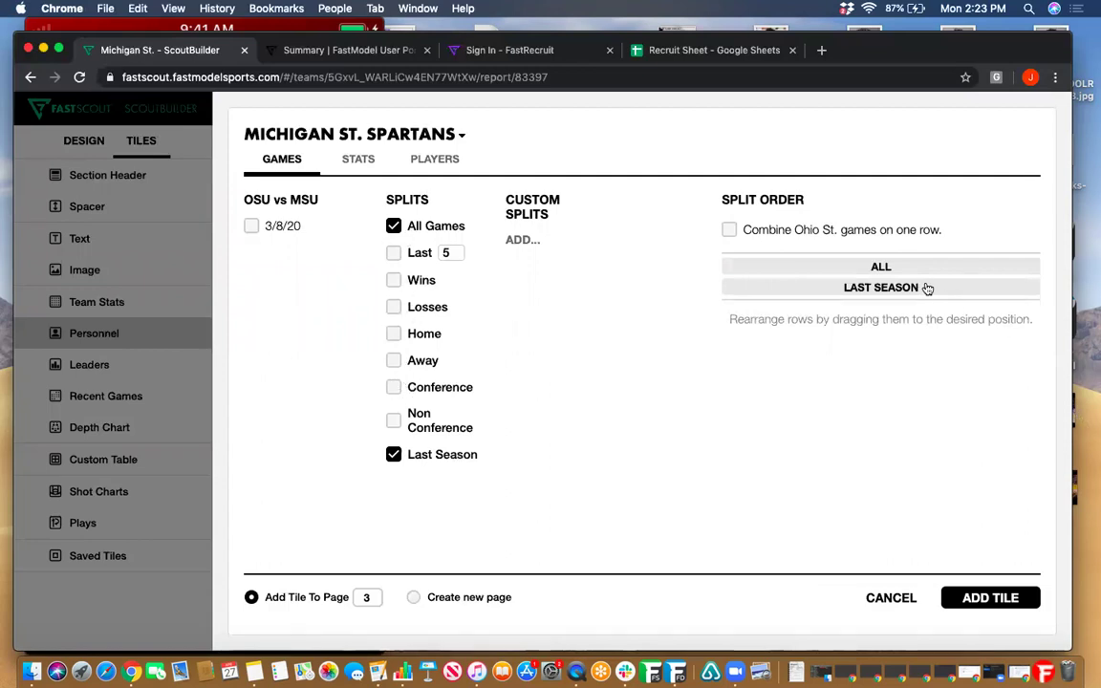
{"action": "left_click_drag", "start_coordinate": [926, 288], "coordinate": [926, 265]}
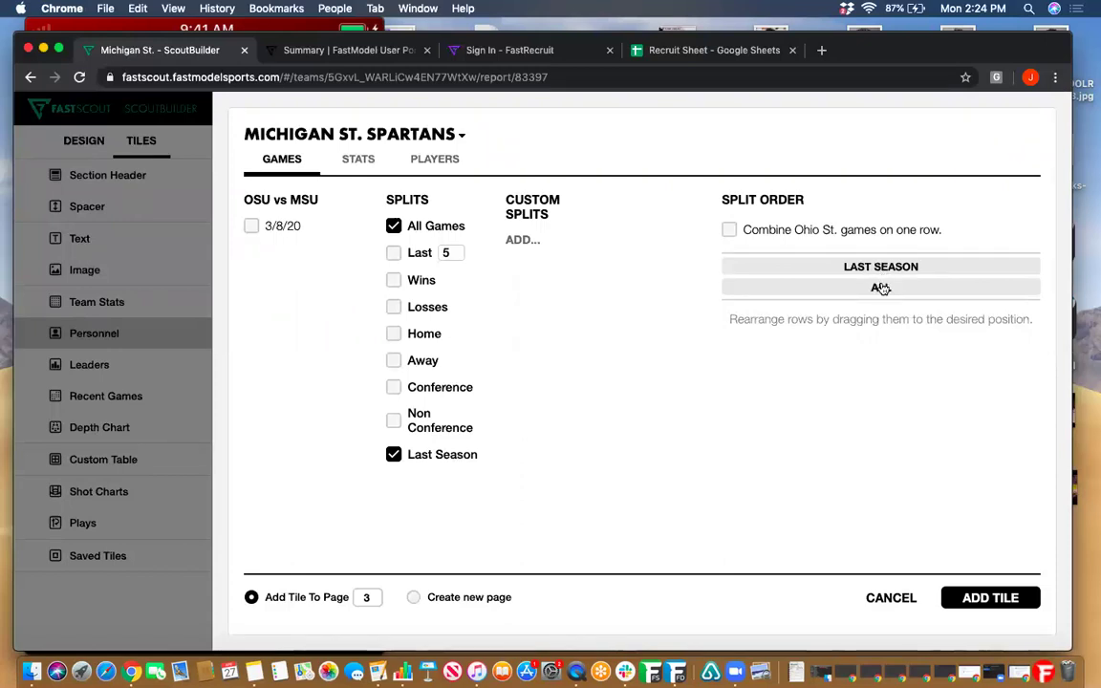
Step: Examine the Personnel tile's stat selection, stat type, decimal places and column order options
{"action": "left_click", "coordinate": [359, 159]}
{"action": "left_click", "coordinate": [282, 161]}
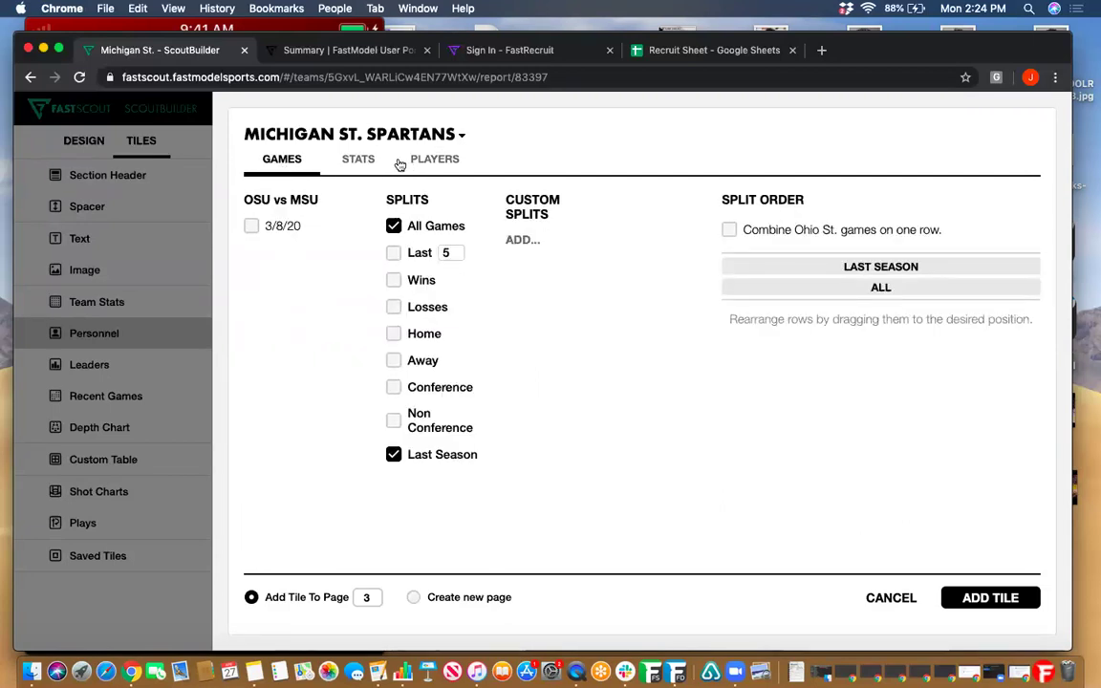
{"action": "left_click", "coordinate": [340, 163]}
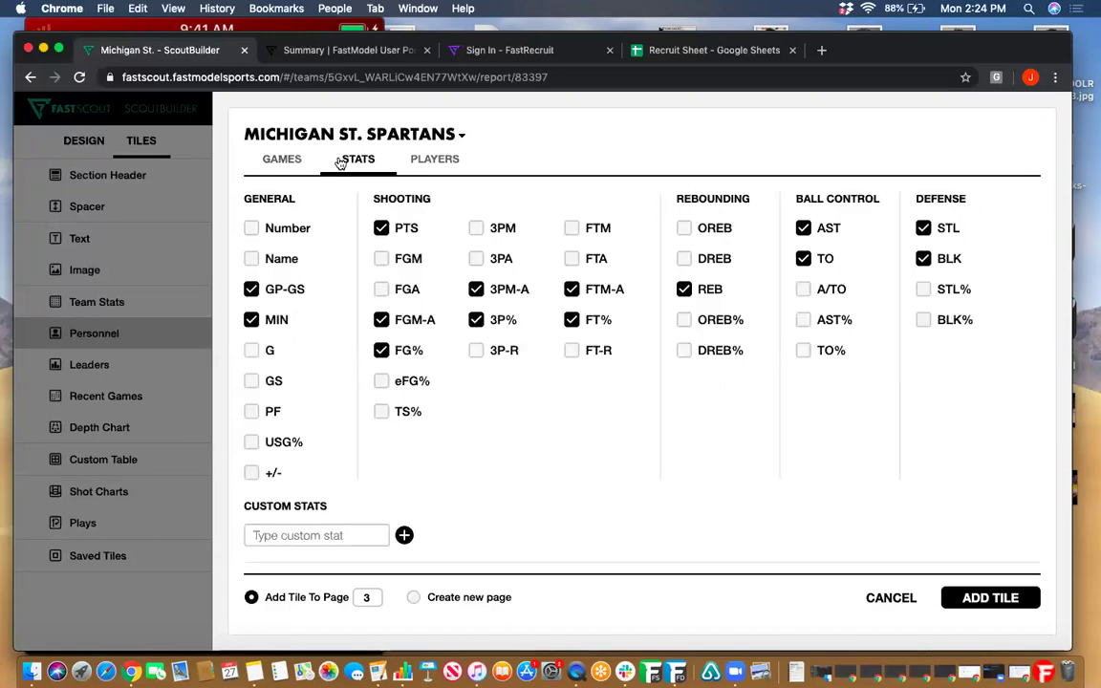
{"action": "scroll", "coordinate": [630, 365], "scroll_direction": "down", "scroll_amount": 5}
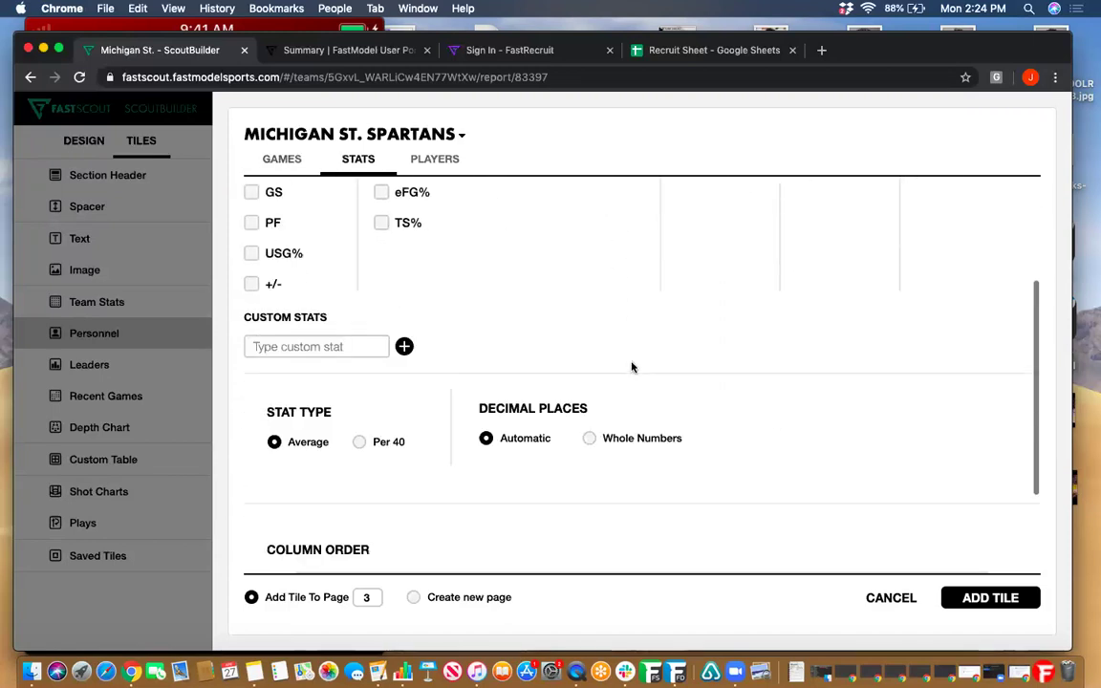
{"action": "scroll", "coordinate": [631, 365], "scroll_direction": "down", "scroll_amount": 2}
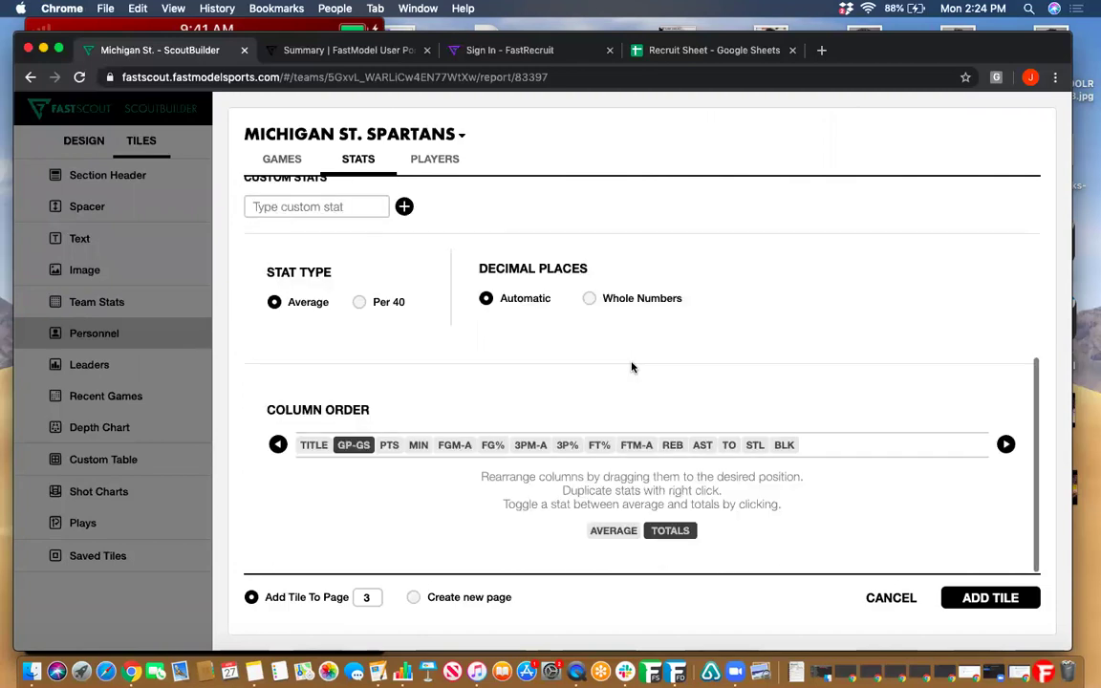
{"action": "scroll", "coordinate": [631, 367], "scroll_direction": "up", "scroll_amount": 6}
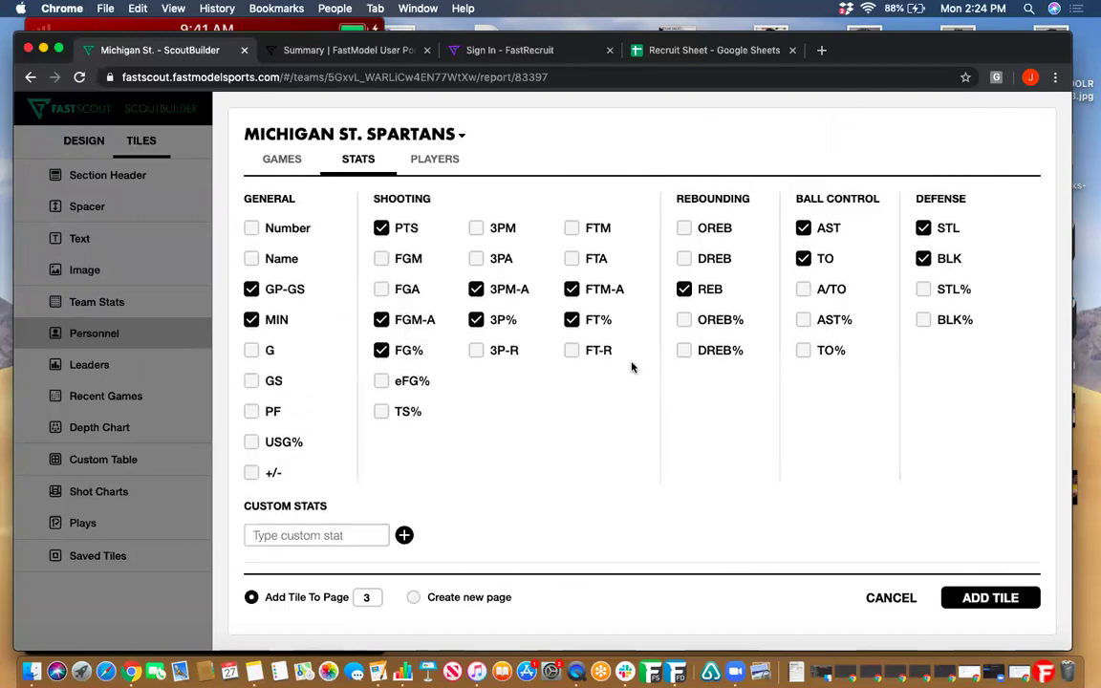
{"action": "scroll", "coordinate": [631, 367], "scroll_direction": "down", "scroll_amount": 5}
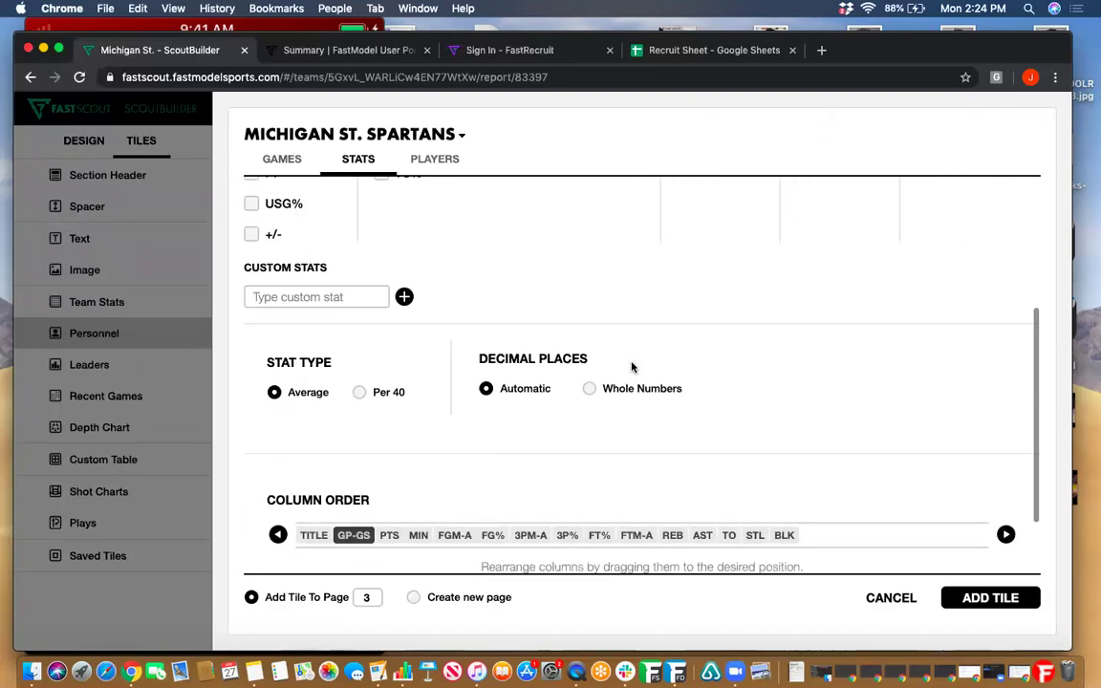
{"action": "scroll", "coordinate": [631, 367], "scroll_direction": "up", "scroll_amount": 5}
Step: Select Michigan St. players #0, #2, #5 and #11 for the Personnel tile
{"action": "left_click", "coordinate": [419, 163]}
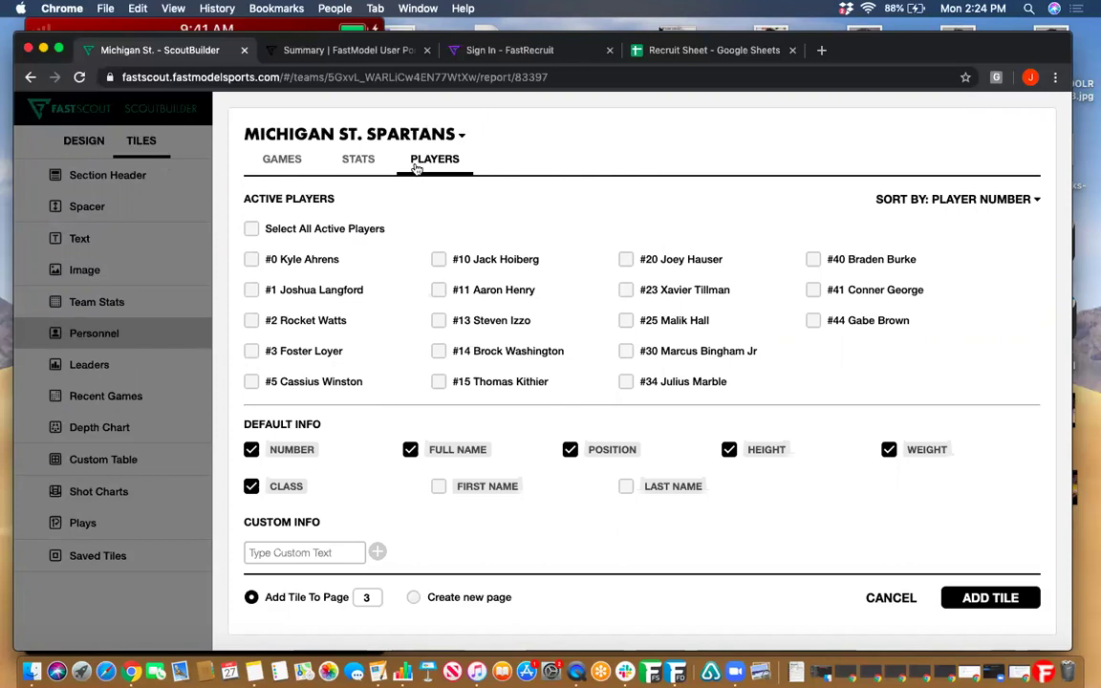
{"action": "left_click", "coordinate": [250, 260]}
{"action": "left_click", "coordinate": [252, 320]}
{"action": "left_click", "coordinate": [253, 382]}
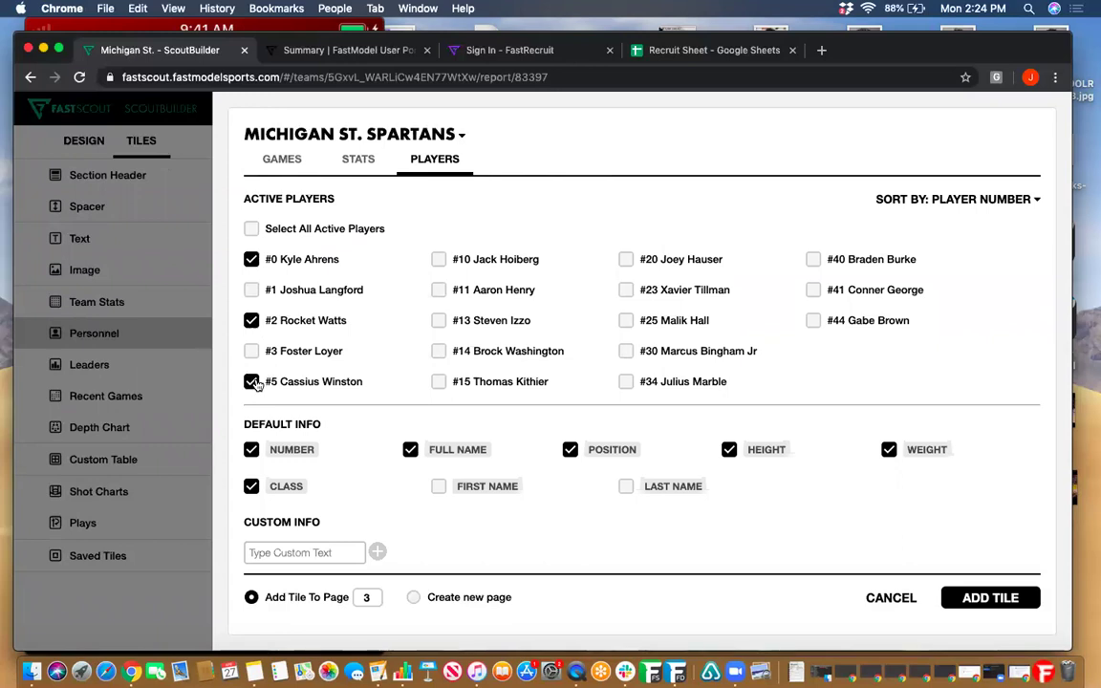
{"action": "left_click", "coordinate": [440, 291]}
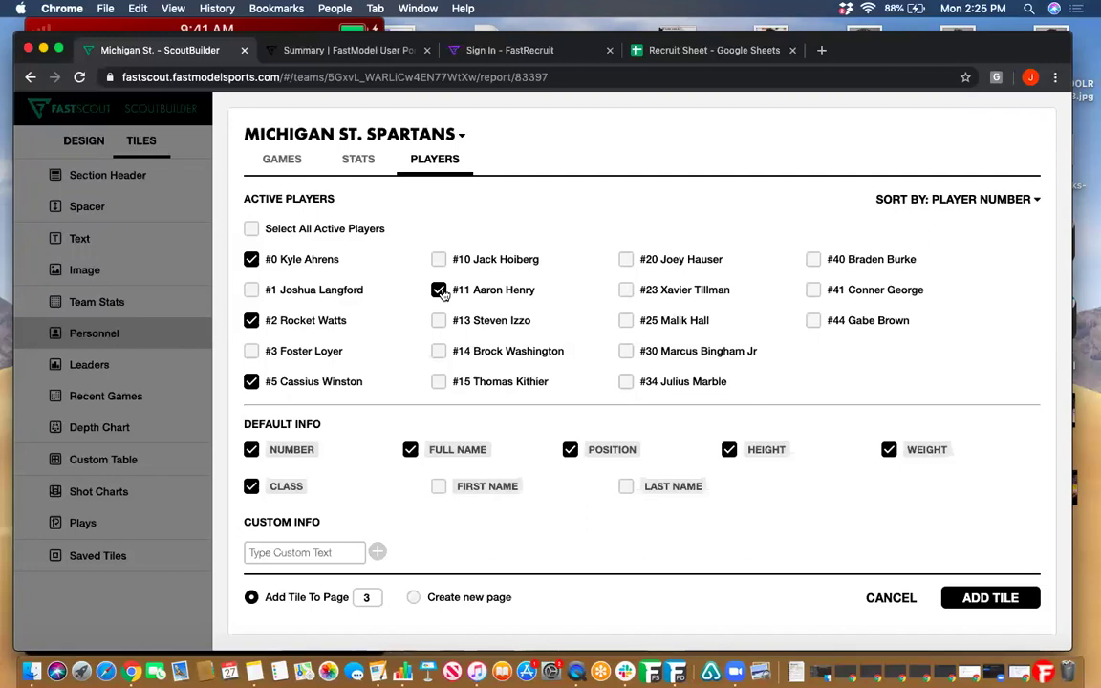
Step: Review the default and custom player info options and add the Personnel tile to page 3
{"action": "scroll", "coordinate": [442, 294], "scroll_direction": "down", "scroll_amount": 2}
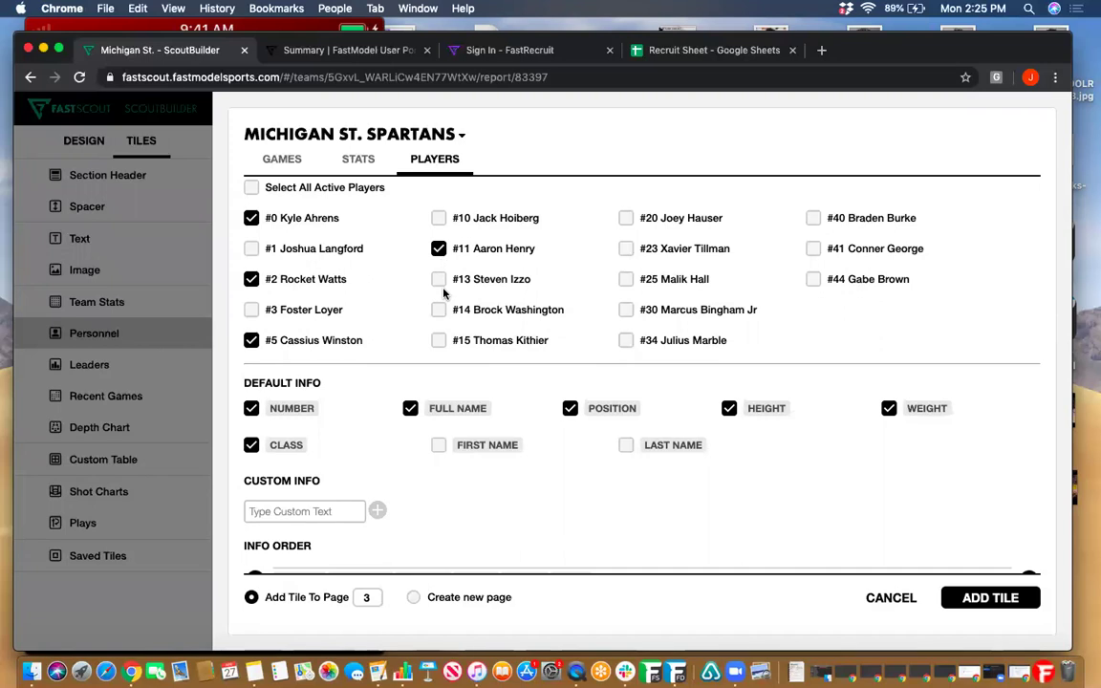
{"action": "scroll", "coordinate": [442, 293], "scroll_direction": "down", "scroll_amount": 2}
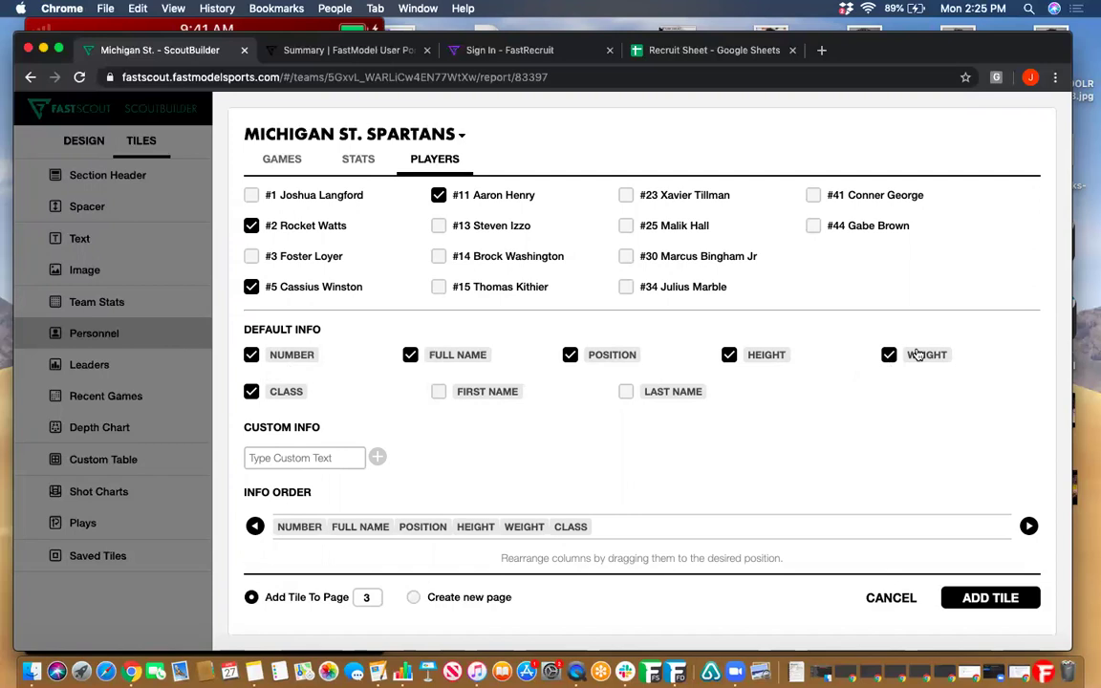
{"action": "left_click", "coordinate": [260, 461]}
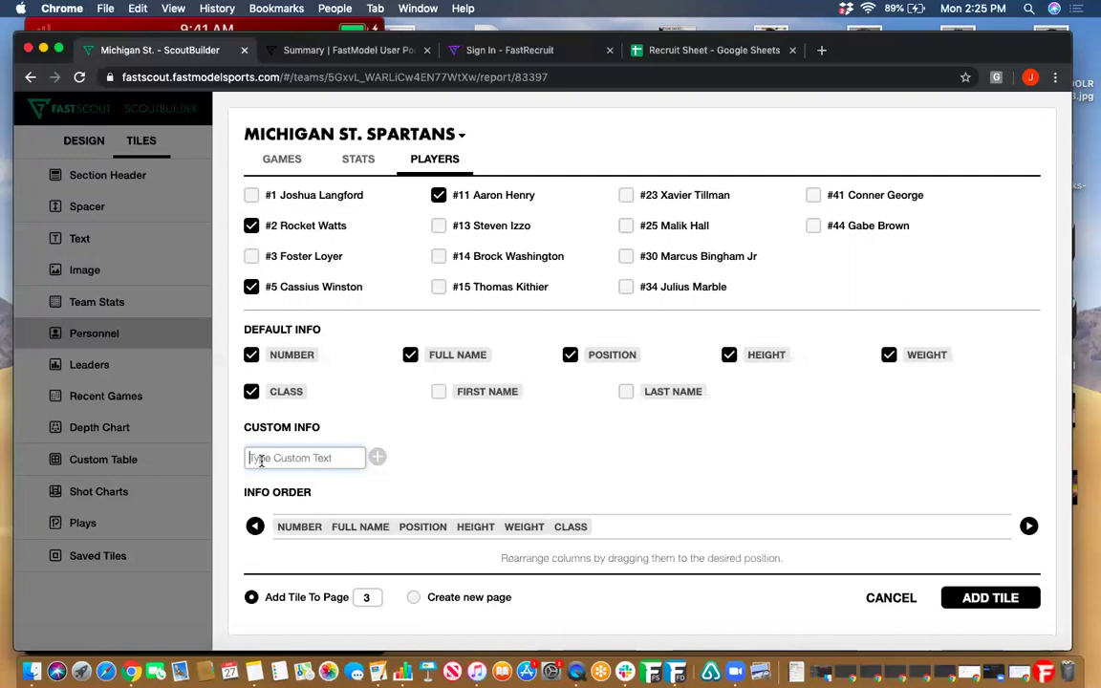
{"action": "left_click", "coordinate": [966, 597]}
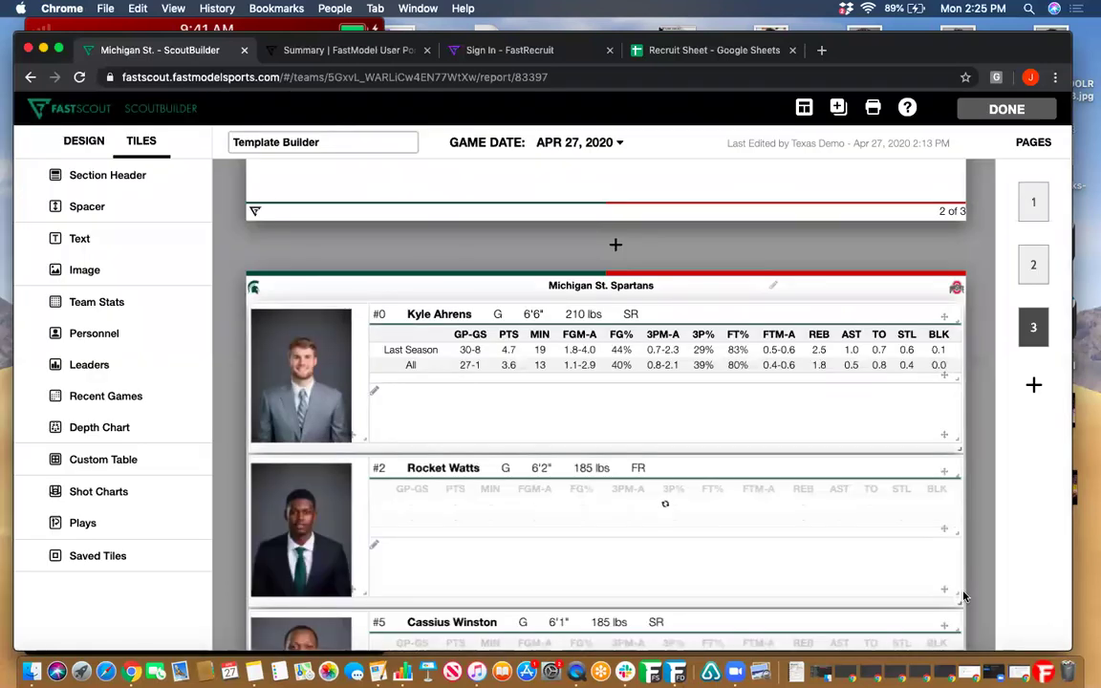
Step: Narrow the notes text box under player #0's stats to about half the stats table's width
{"action": "scroll", "coordinate": [964, 535], "scroll_direction": "down", "scroll_amount": 5}
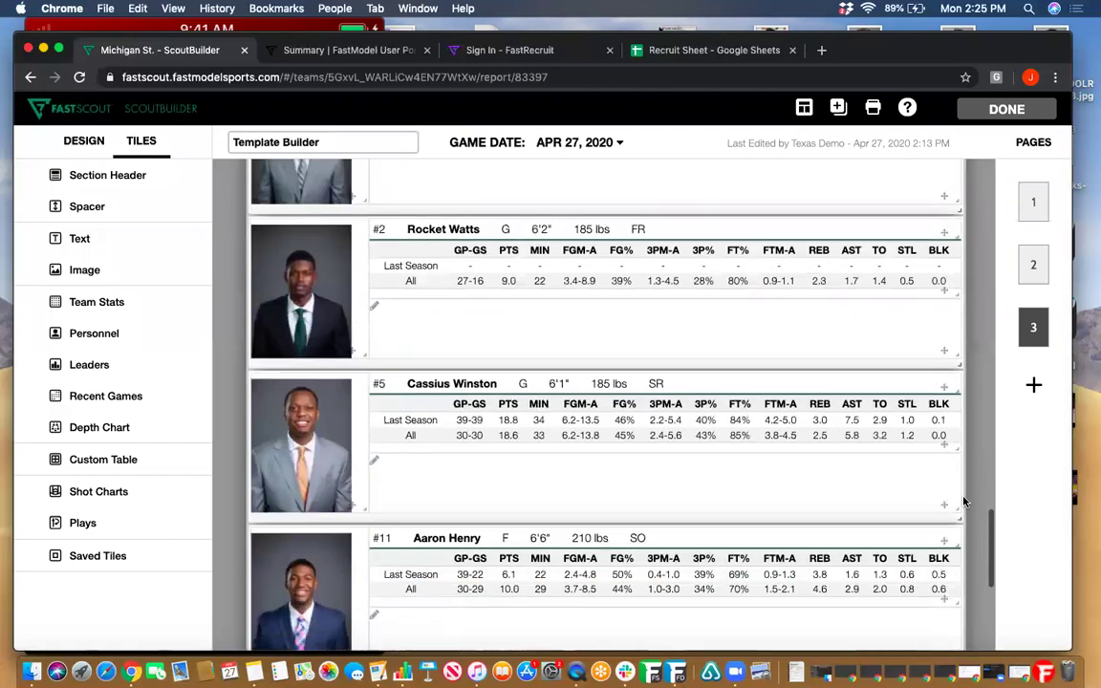
{"action": "scroll", "coordinate": [964, 501], "scroll_direction": "down", "scroll_amount": 2}
{"action": "scroll", "coordinate": [963, 501], "scroll_direction": "up", "scroll_amount": 5}
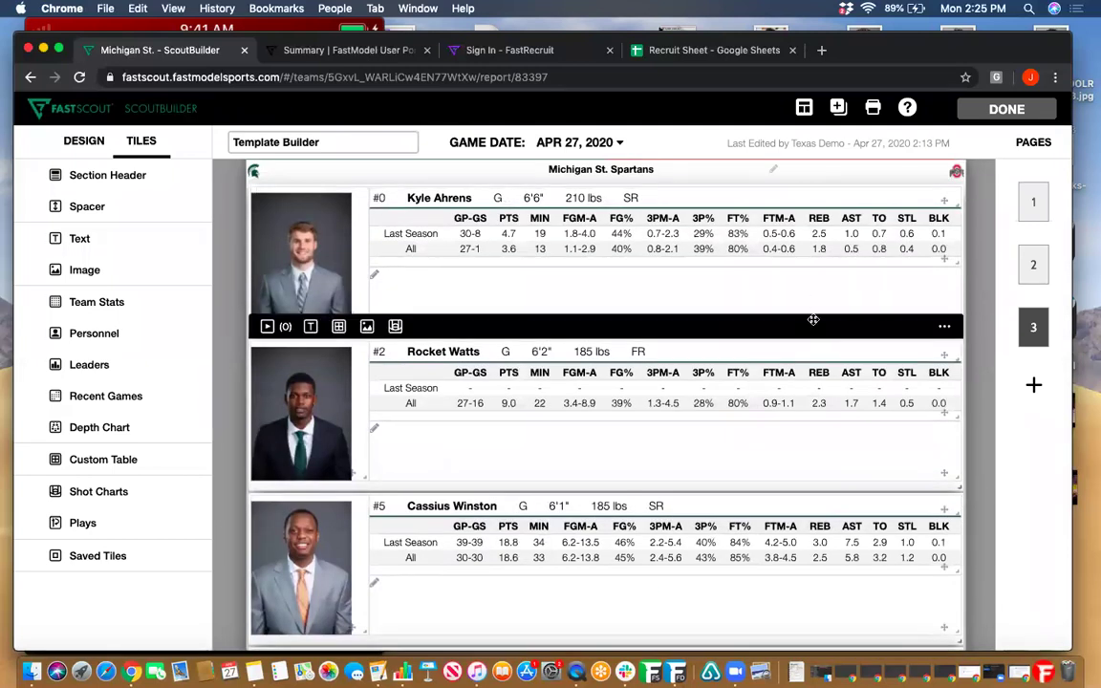
{"action": "mouse_move", "coordinate": [795, 268]}
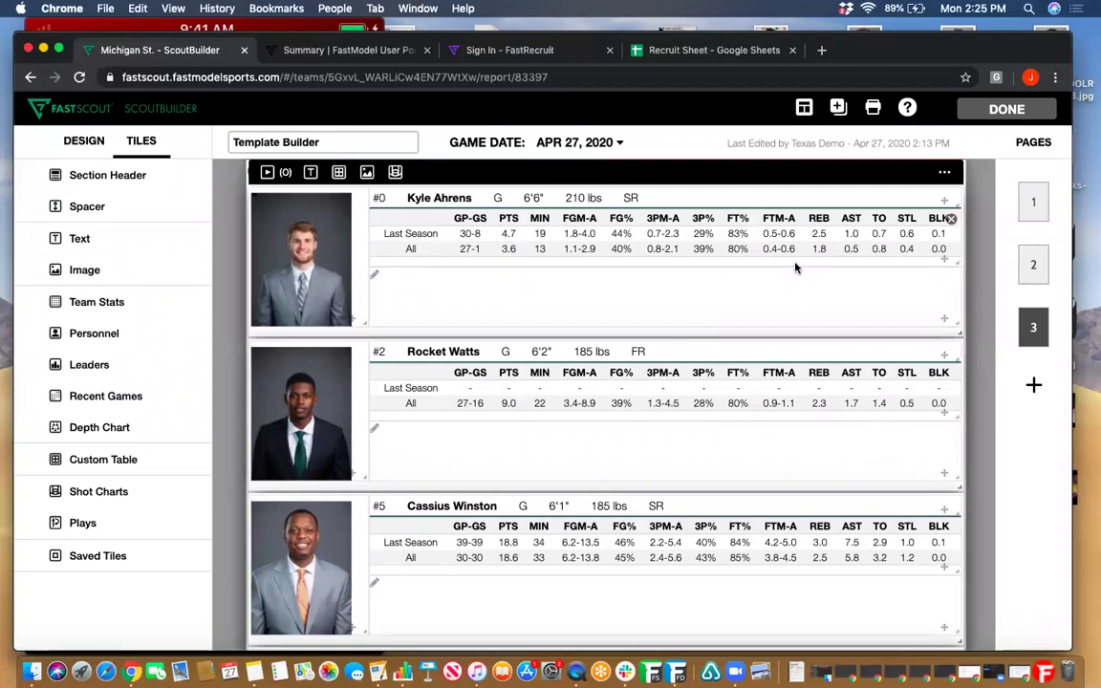
{"action": "left_click_drag", "start_coordinate": [954, 263], "coordinate": [608, 331]}
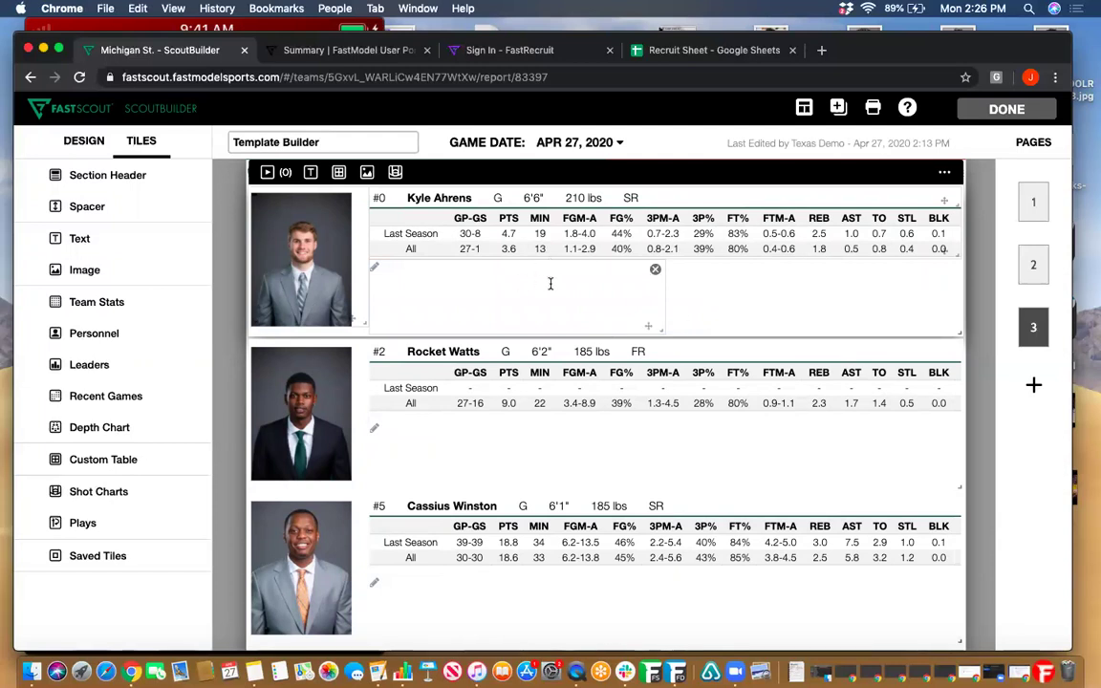
Step: Add a second text box to player #0's card, beside the first and below the stats table, filling the remaining width
{"action": "left_click", "coordinate": [428, 280]}
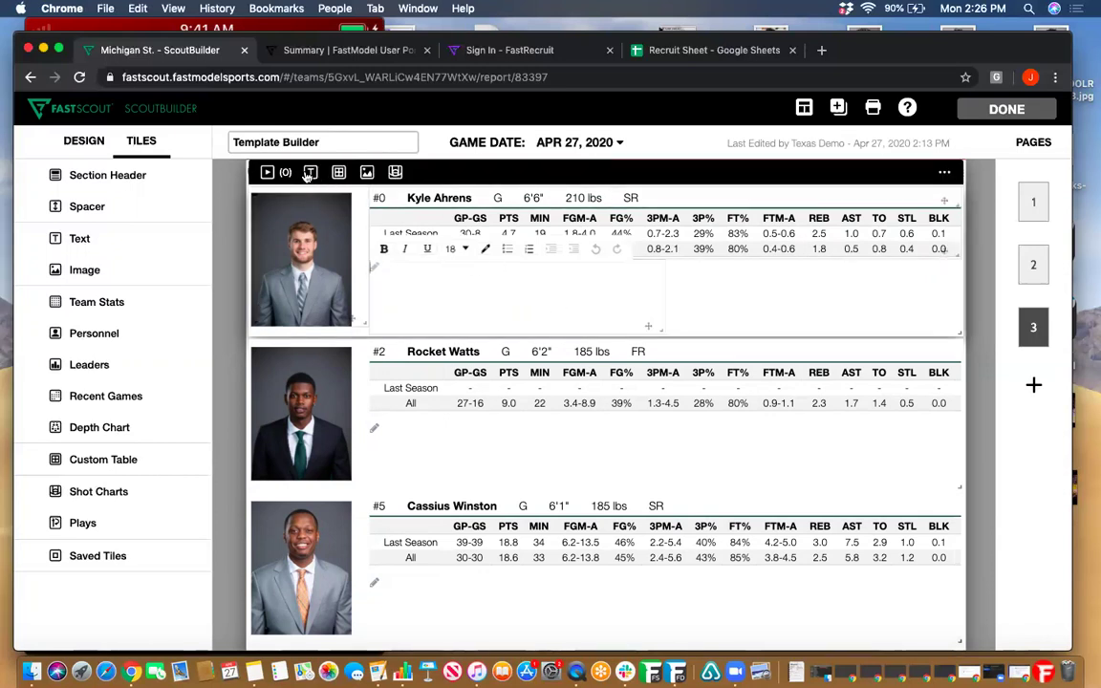
{"action": "left_click", "coordinate": [278, 161]}
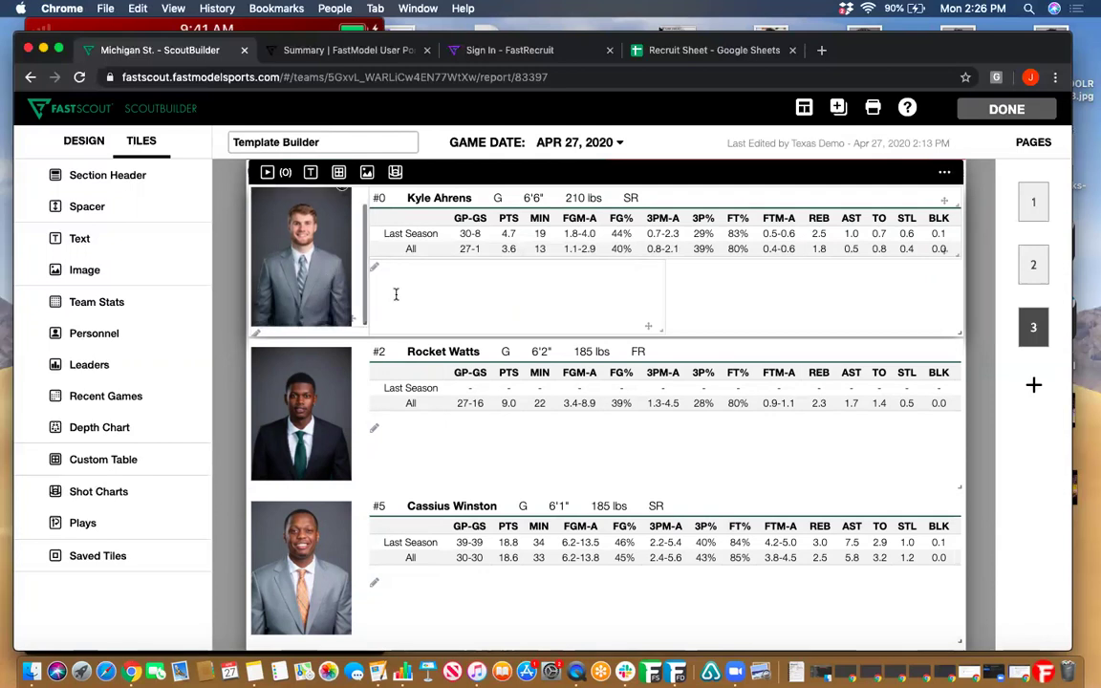
{"action": "scroll", "coordinate": [844, 304], "scroll_direction": "down", "scroll_amount": 1}
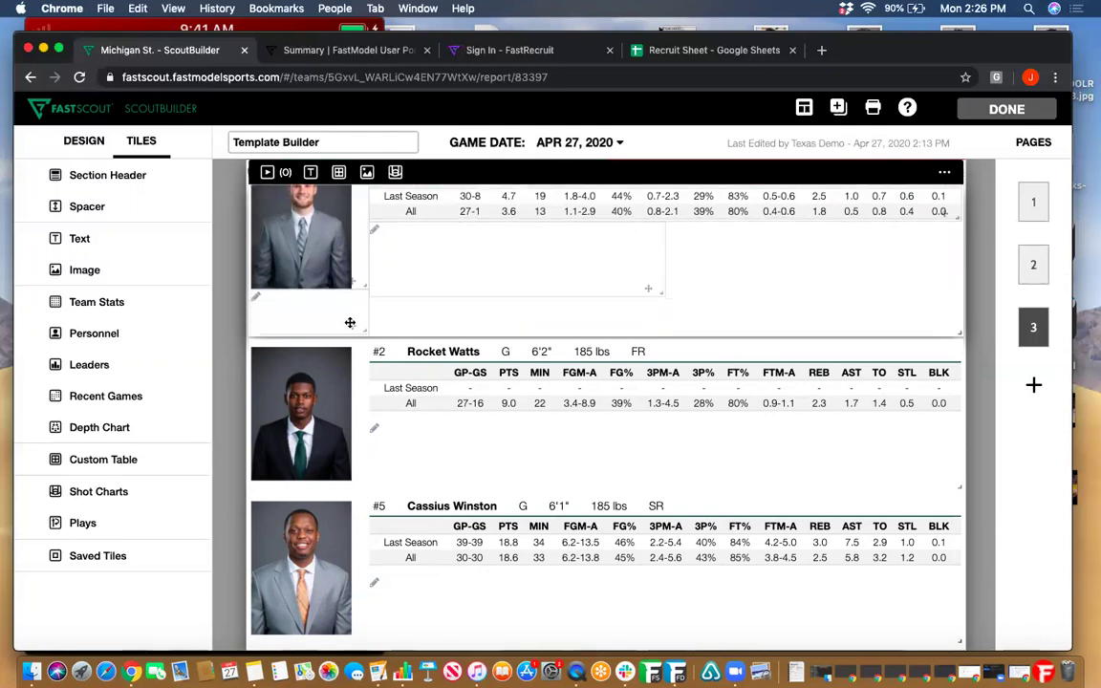
{"action": "scroll", "coordinate": [750, 297], "scroll_direction": "down", "scroll_amount": 2}
{"action": "scroll", "coordinate": [755, 282], "scroll_direction": "up", "scroll_amount": 3}
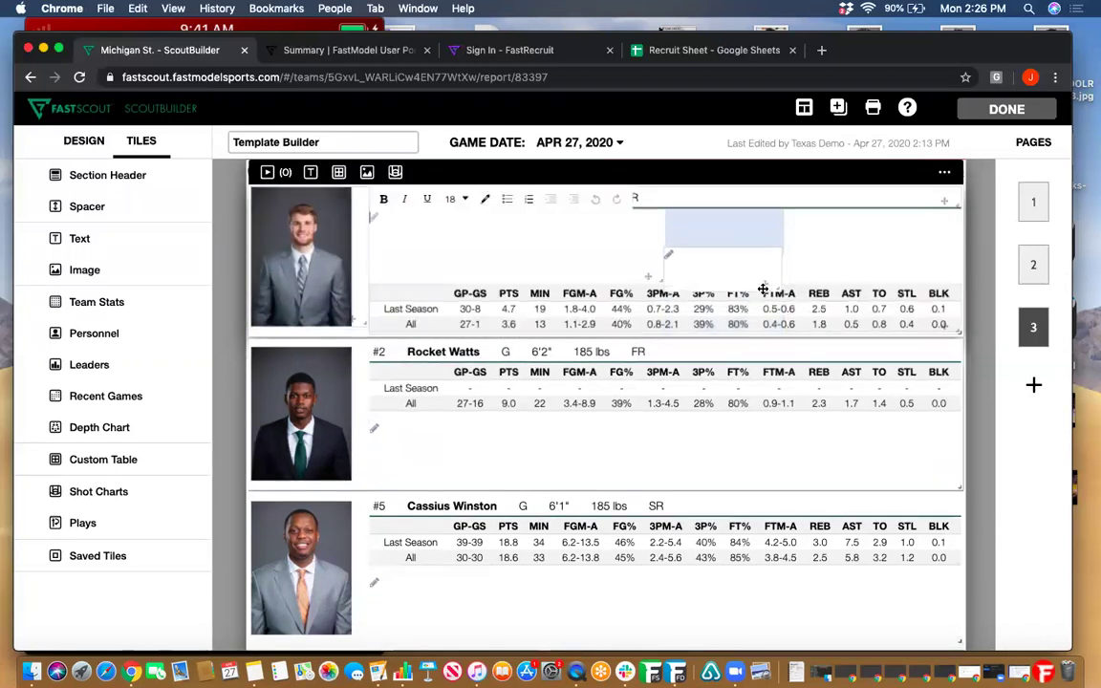
{"action": "left_click_drag", "start_coordinate": [765, 286], "coordinate": [767, 284]}
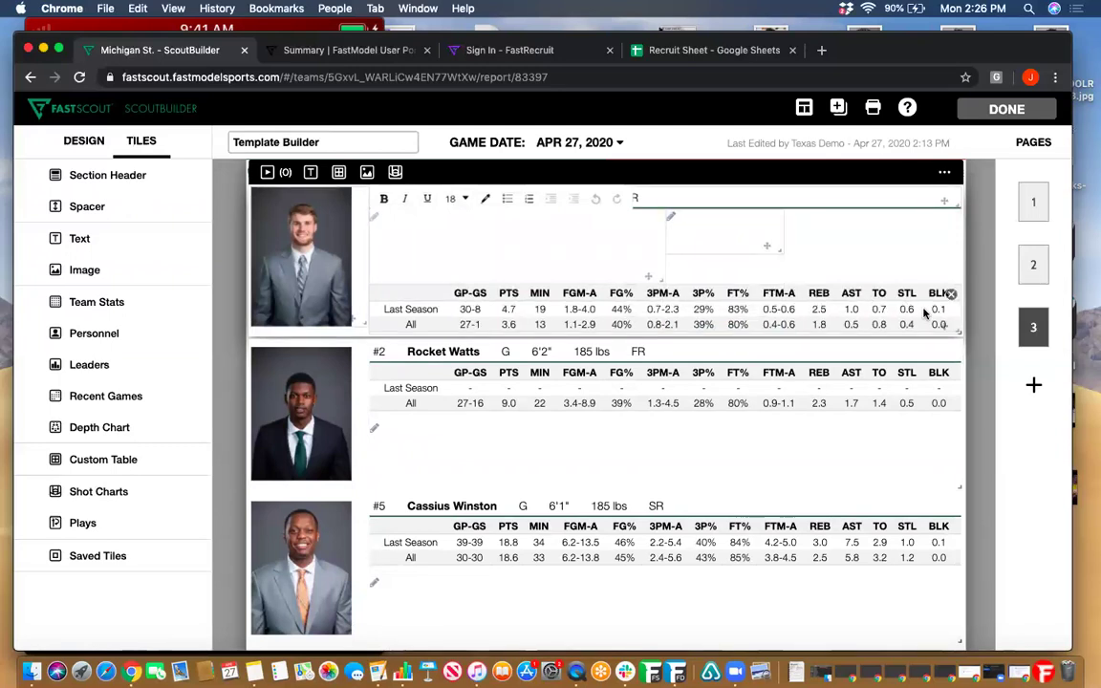
{"action": "left_click_drag", "start_coordinate": [943, 323], "coordinate": [941, 275]}
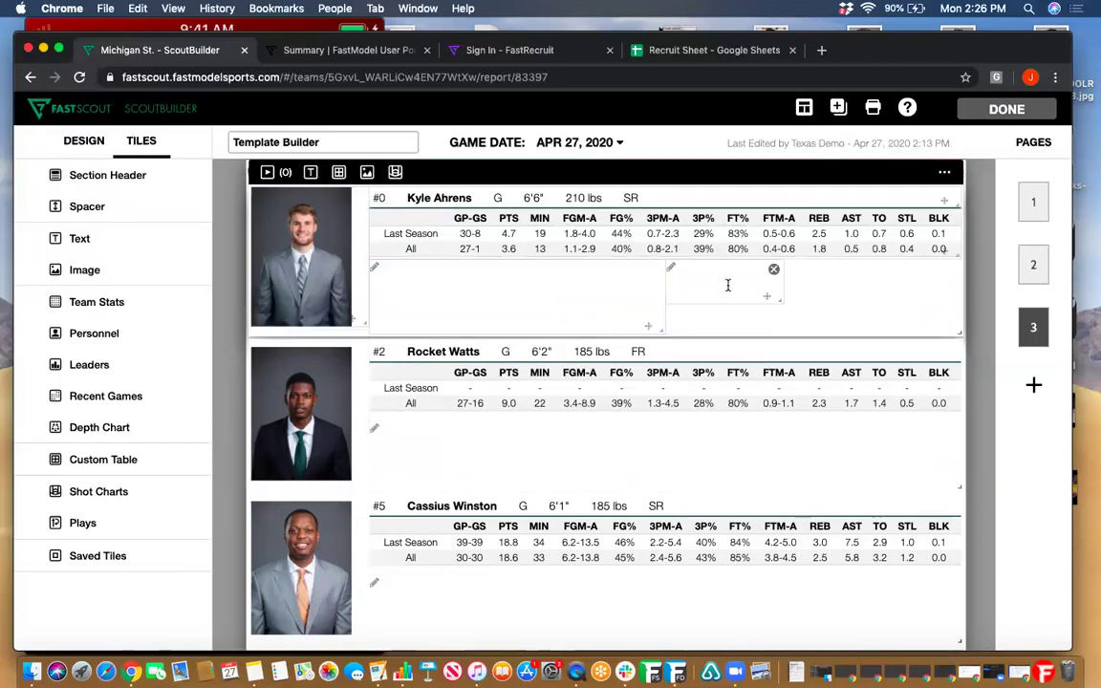
{"action": "left_click", "coordinate": [722, 283]}
{"action": "left_click_drag", "start_coordinate": [818, 309], "coordinate": [977, 336]}
Step: Enter "Tendencies" in player #0's first text box and "How to Defend" in the second
{"action": "left_click", "coordinate": [697, 288]}
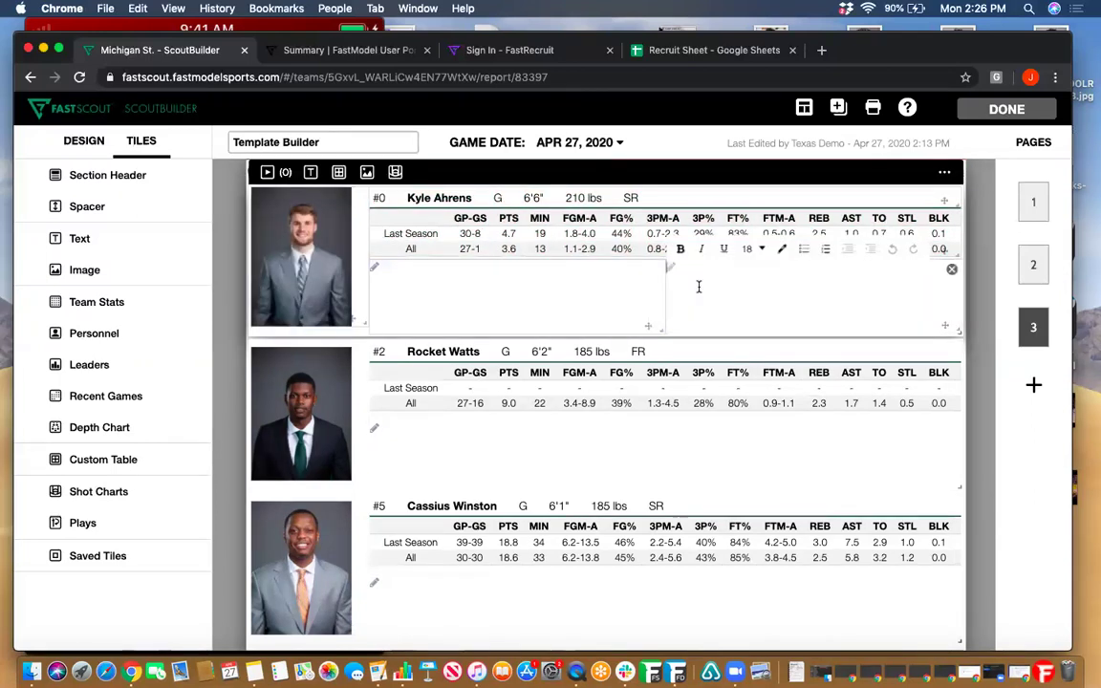
{"action": "left_click", "coordinate": [413, 274]}
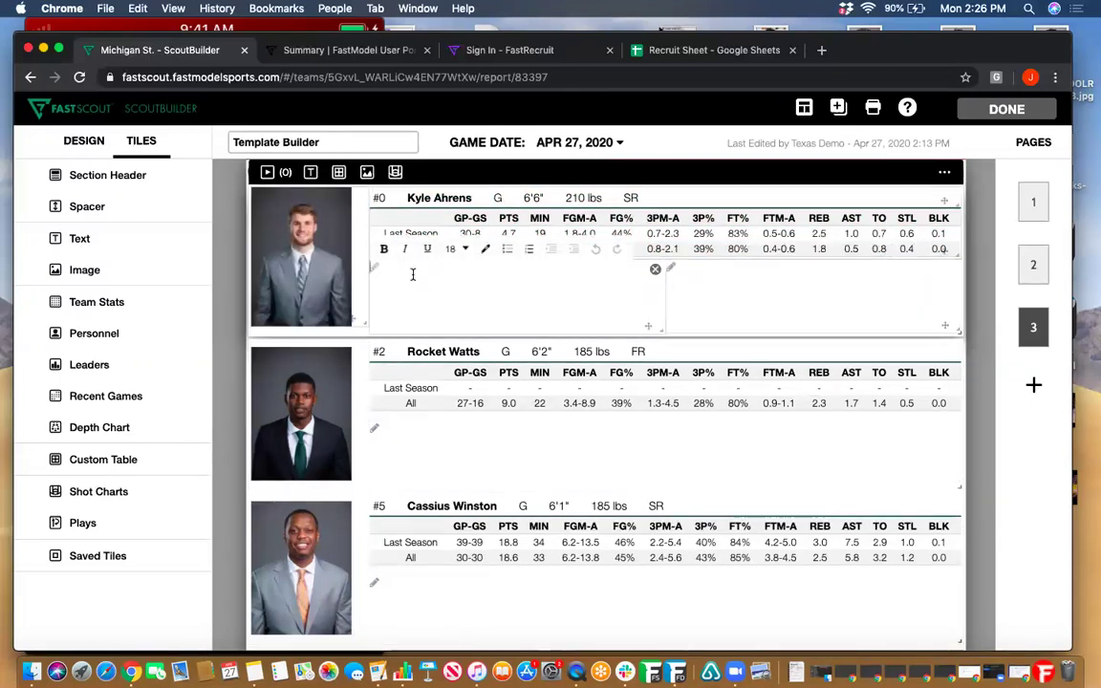
{"action": "left_click", "coordinate": [686, 275]}
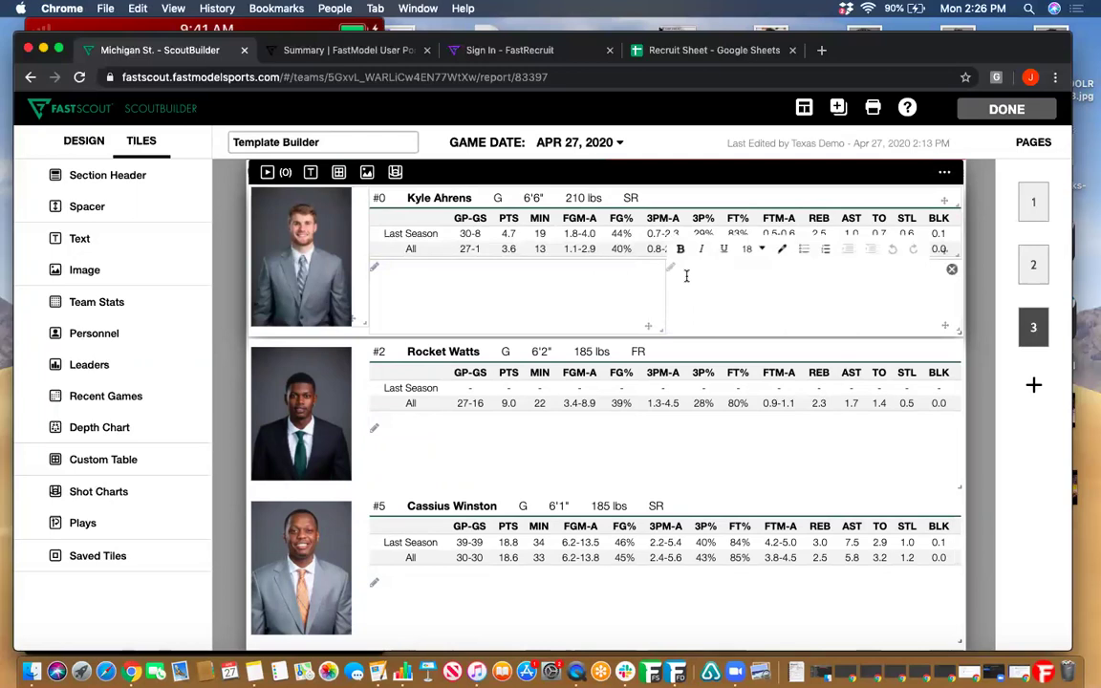
{"action": "left_click", "coordinate": [417, 271]}
{"action": "type", "text": "Tendencies"}
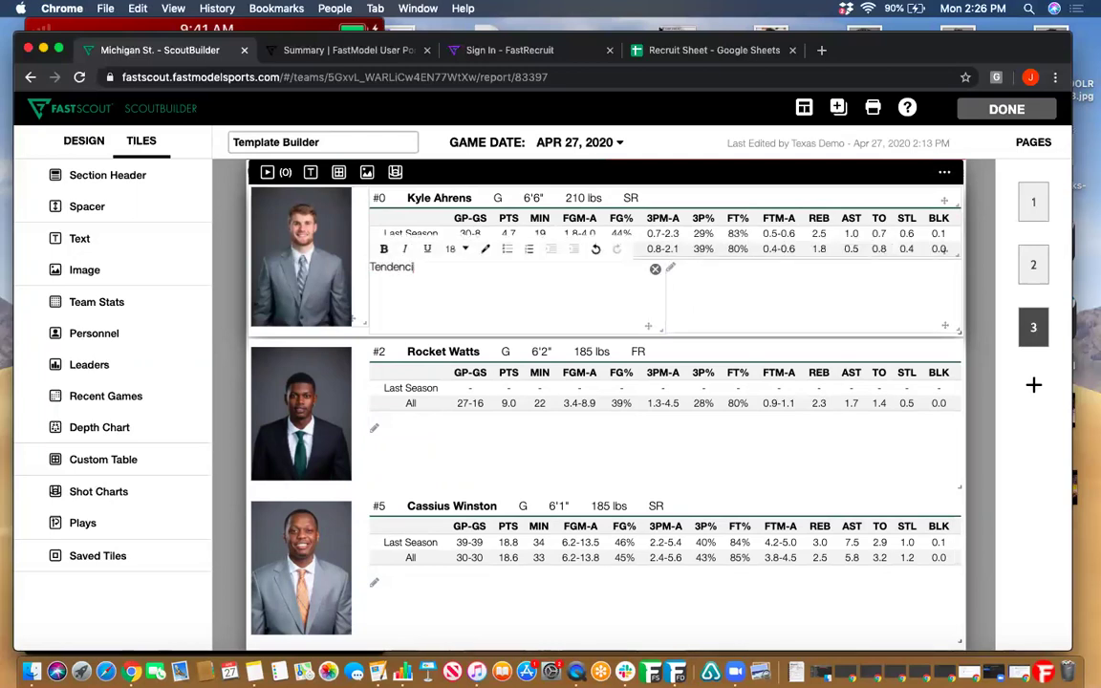
{"action": "left_click", "coordinate": [694, 277]}
{"action": "type", "text": "How to Defend"}
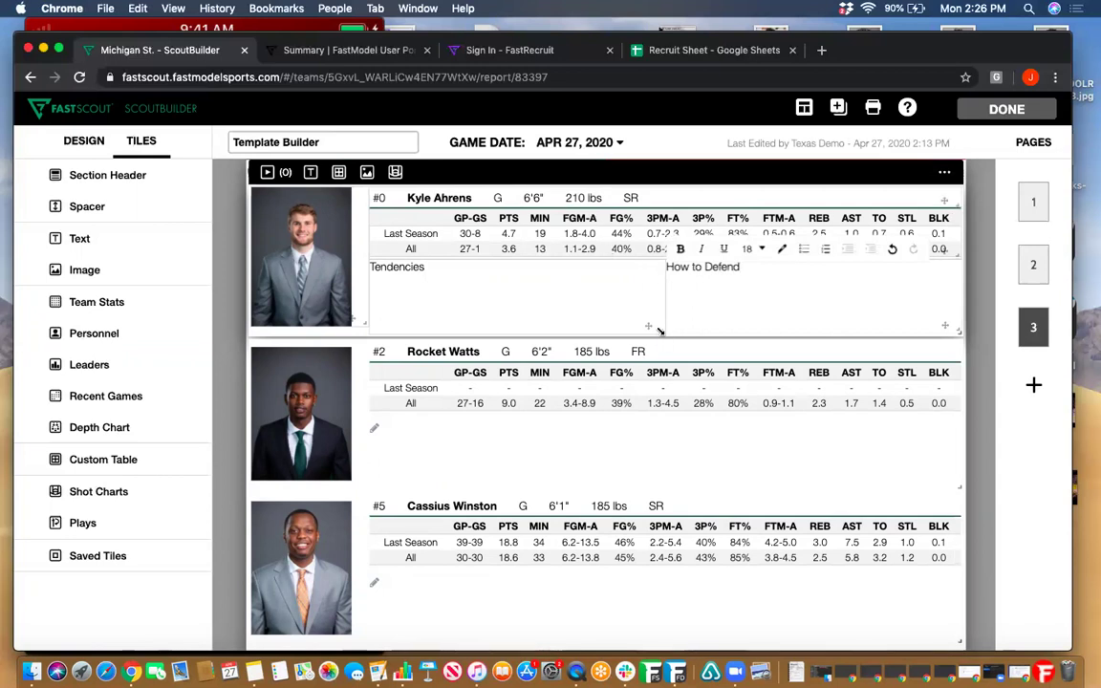
Step: Narrow player #0's info line, stats table and both text boxes to free a column along the card's edge opposite the photo
{"action": "mouse_move", "coordinate": [401, 216]}
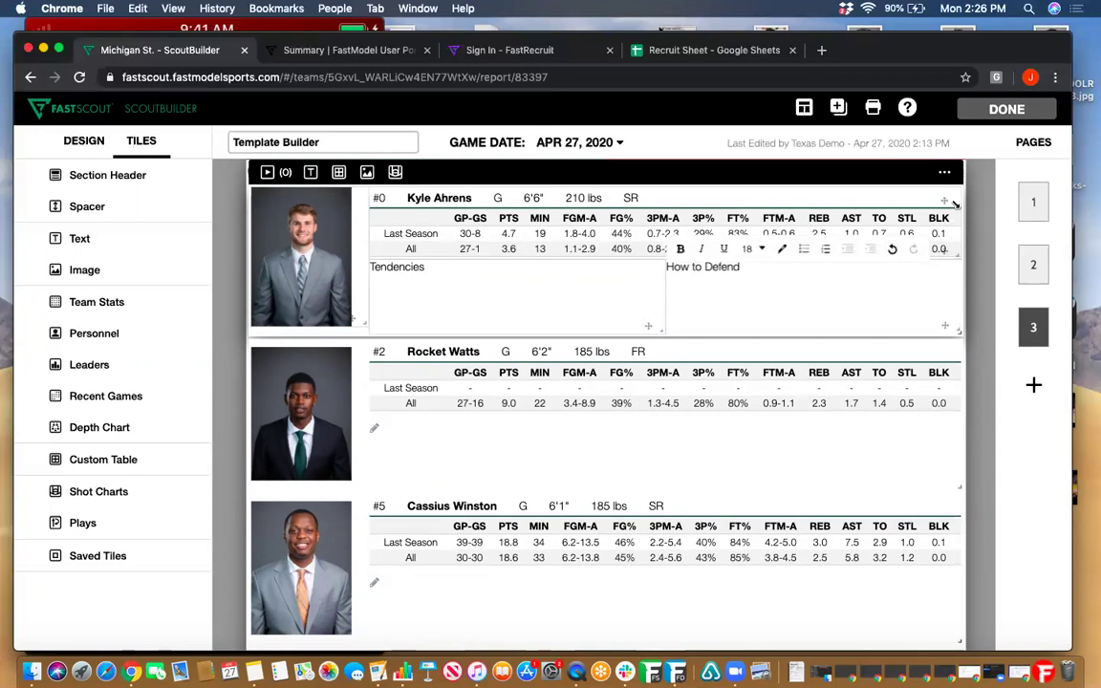
{"action": "left_click_drag", "start_coordinate": [955, 203], "coordinate": [782, 204]}
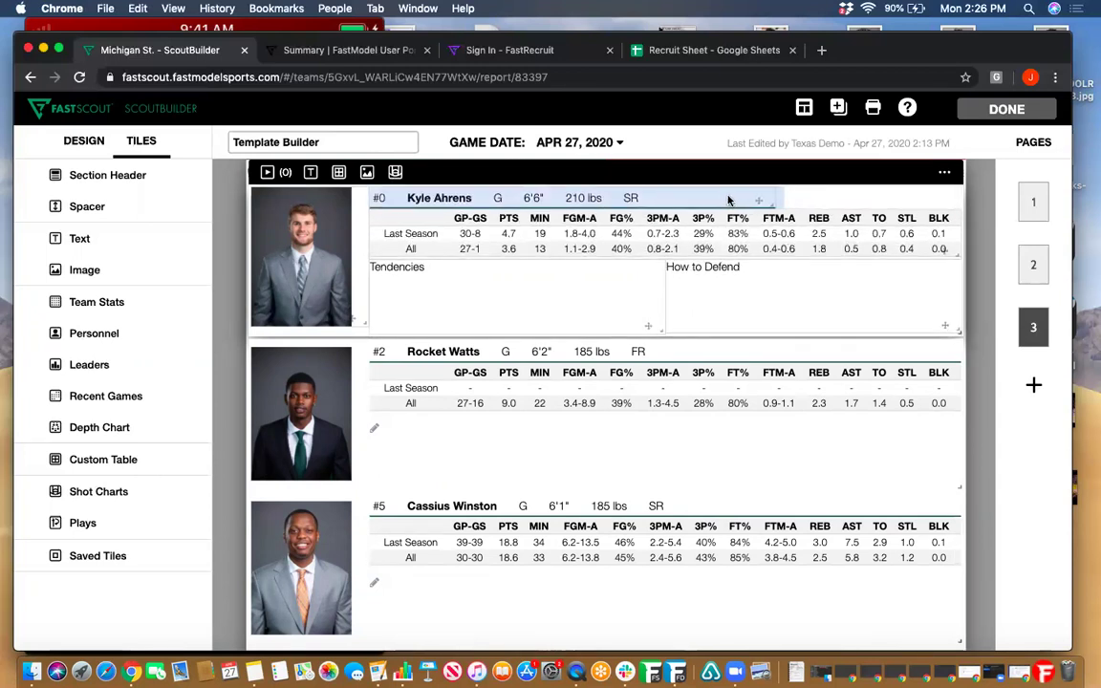
{"action": "left_click_drag", "start_coordinate": [925, 256], "coordinate": [762, 240]}
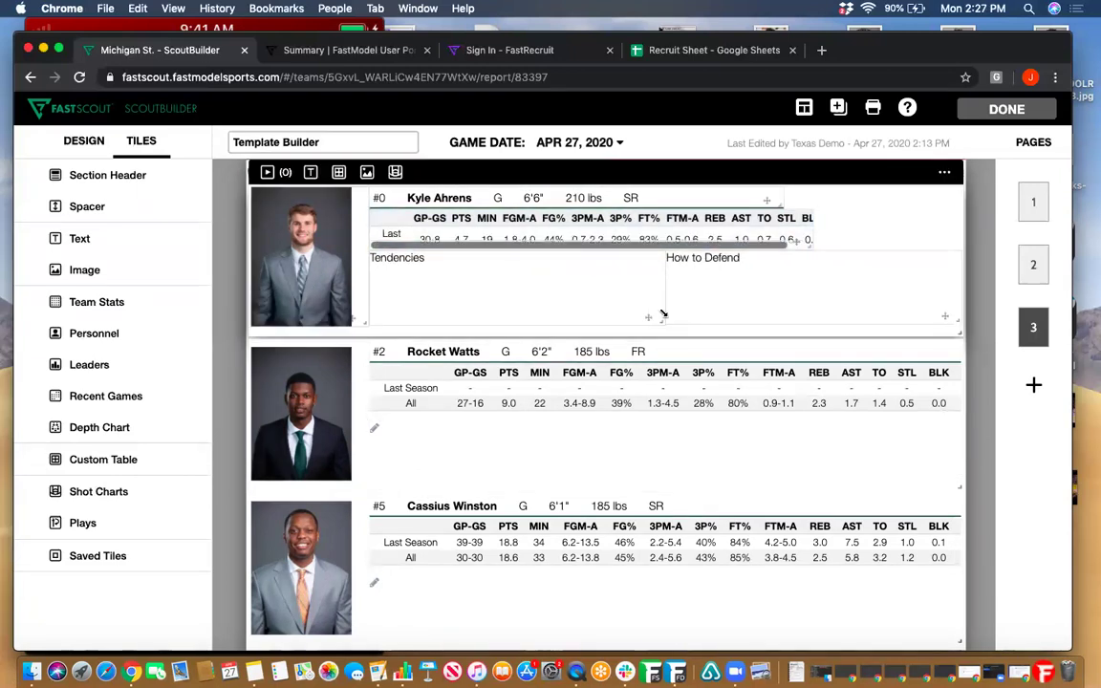
{"action": "left_click_drag", "start_coordinate": [663, 314], "coordinate": [571, 315]}
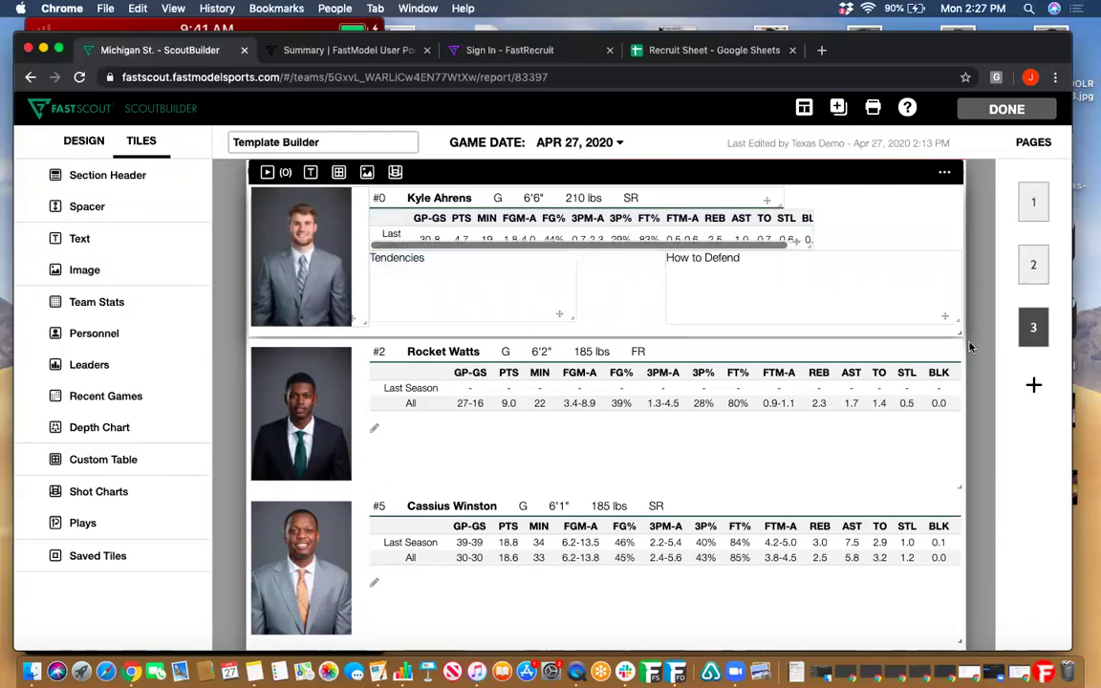
{"action": "left_click_drag", "start_coordinate": [898, 314], "coordinate": [809, 321]}
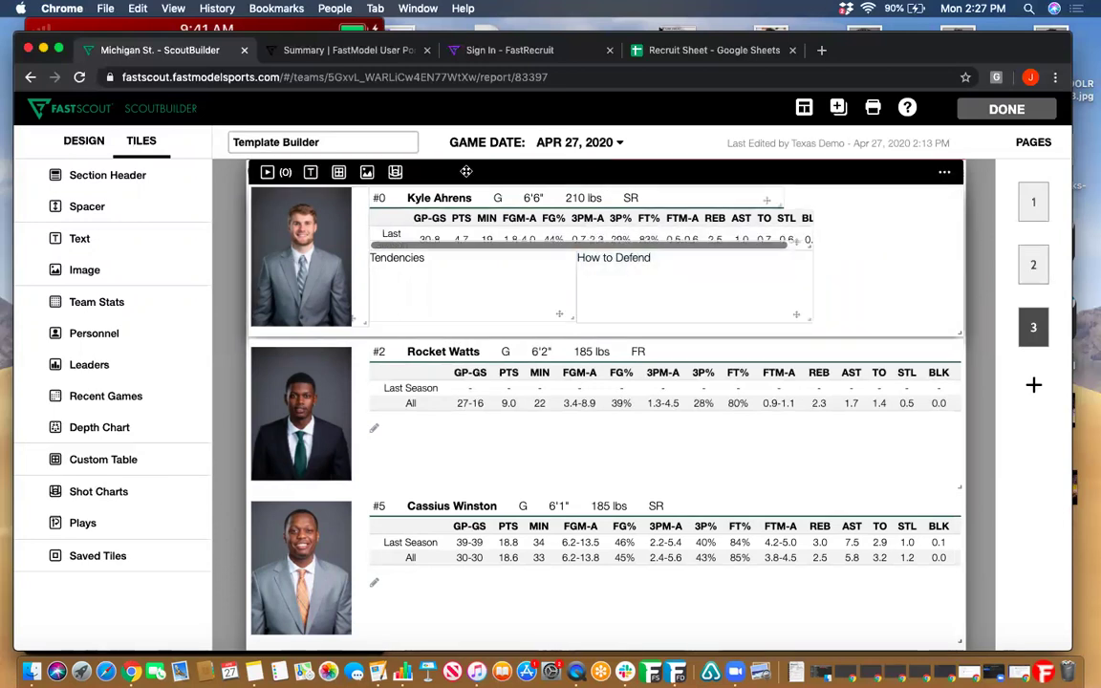
Step: Place a shot chart in the freed column of player #0's card and make the stats table taller to show both split rows
{"action": "left_click_drag", "start_coordinate": [397, 173], "coordinate": [947, 316]}
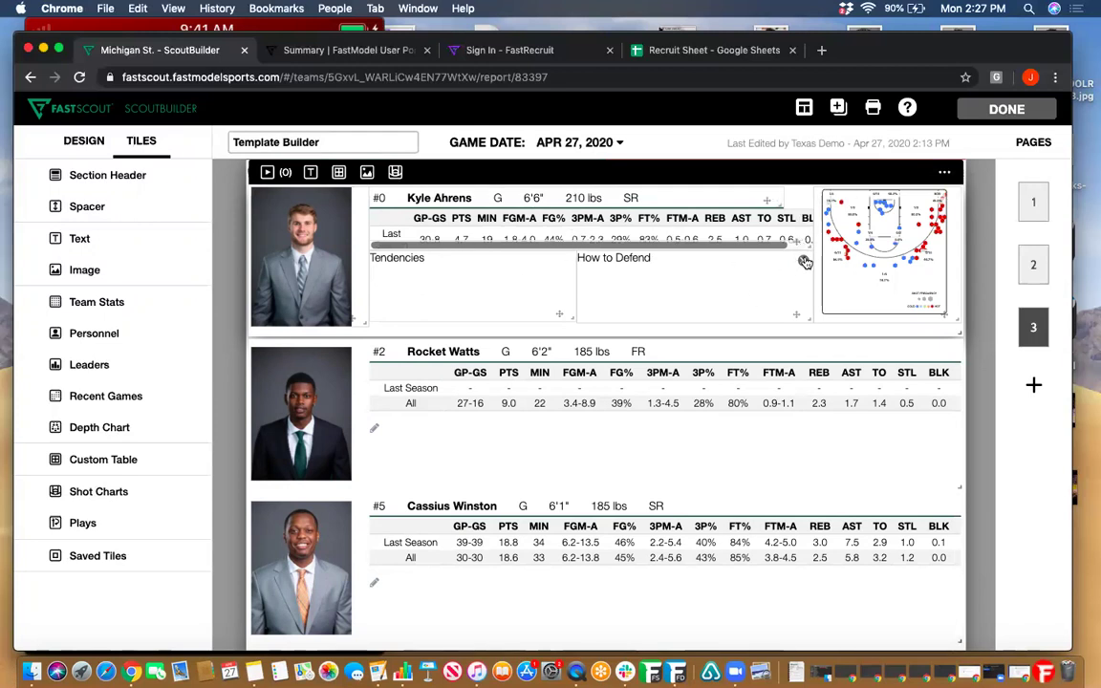
{"action": "mouse_move", "coordinate": [805, 263]}
{"action": "left_mouse_down"}
{"action": "mouse_move", "coordinate": [805, 250]}
{"action": "mouse_move", "coordinate": [808, 273]}
{"action": "left_mouse_up"}
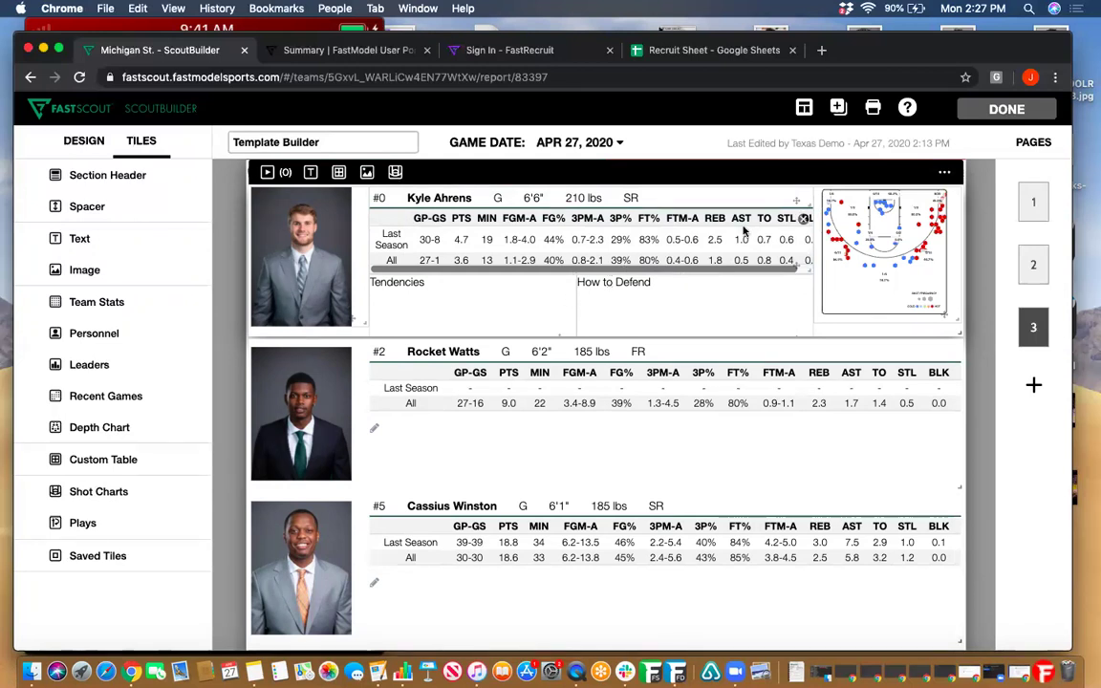
Step: Apply the layout of player #0's card to all the other players' cards
{"action": "left_click", "coordinate": [947, 177]}
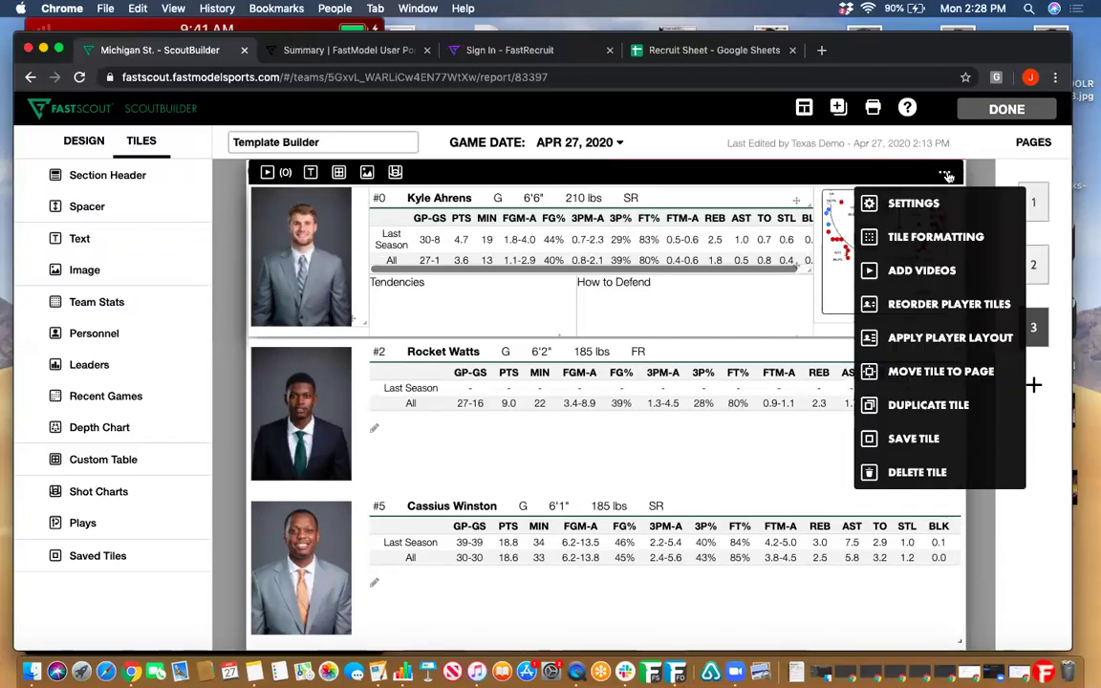
{"action": "left_click", "coordinate": [944, 336]}
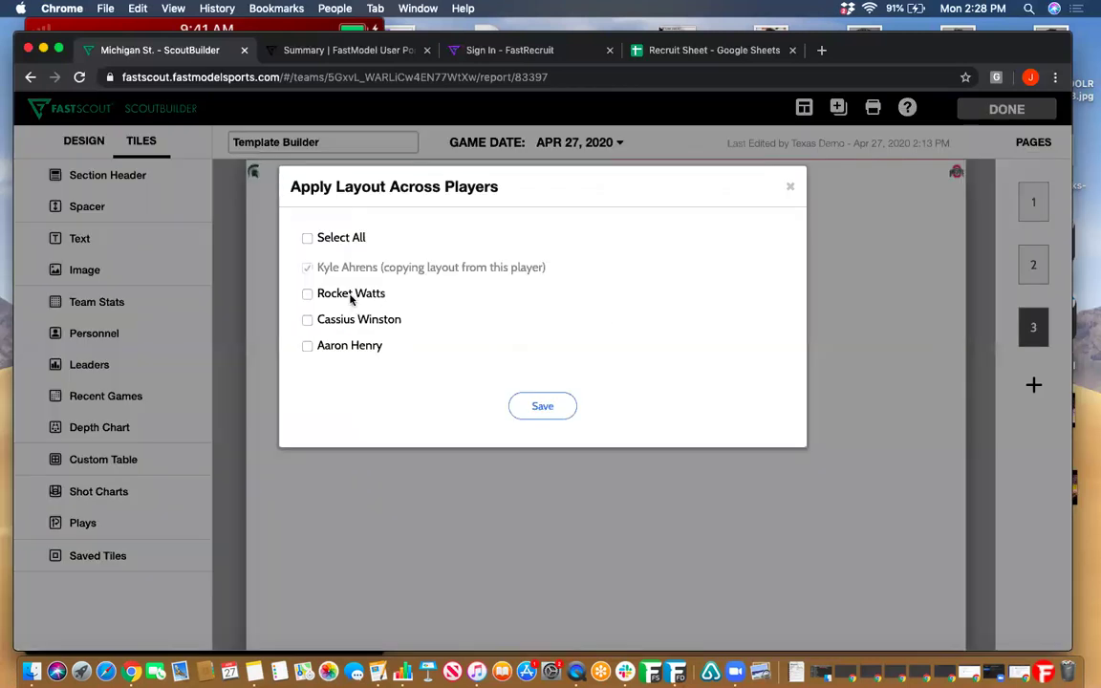
{"action": "left_click", "coordinate": [307, 237]}
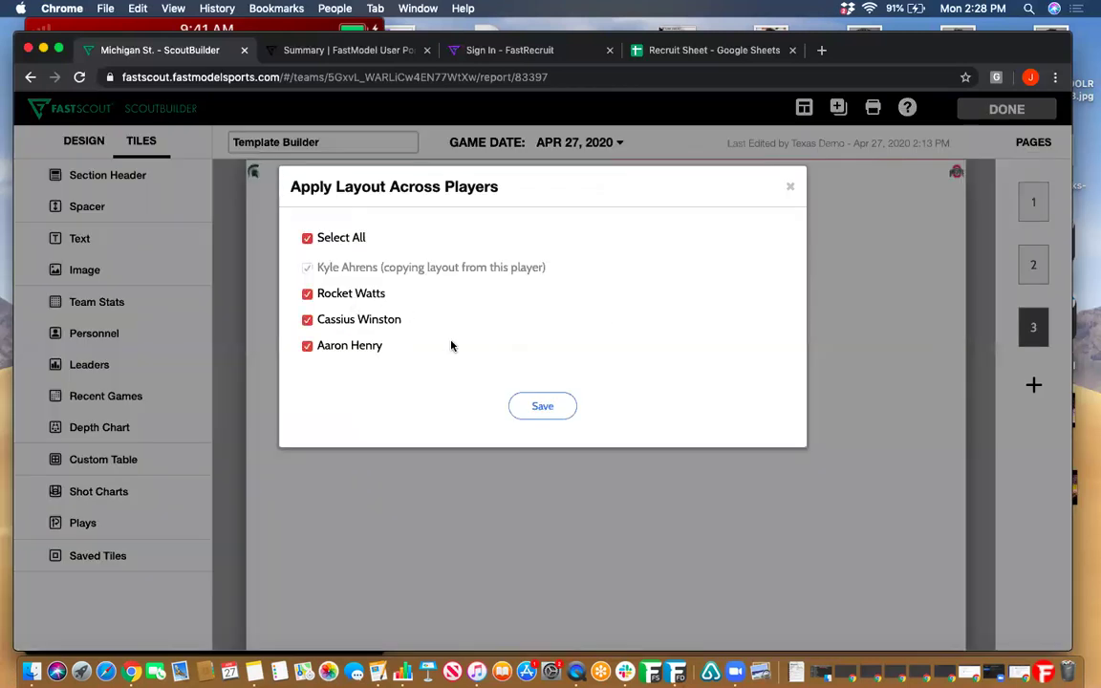
{"action": "left_click", "coordinate": [541, 408]}
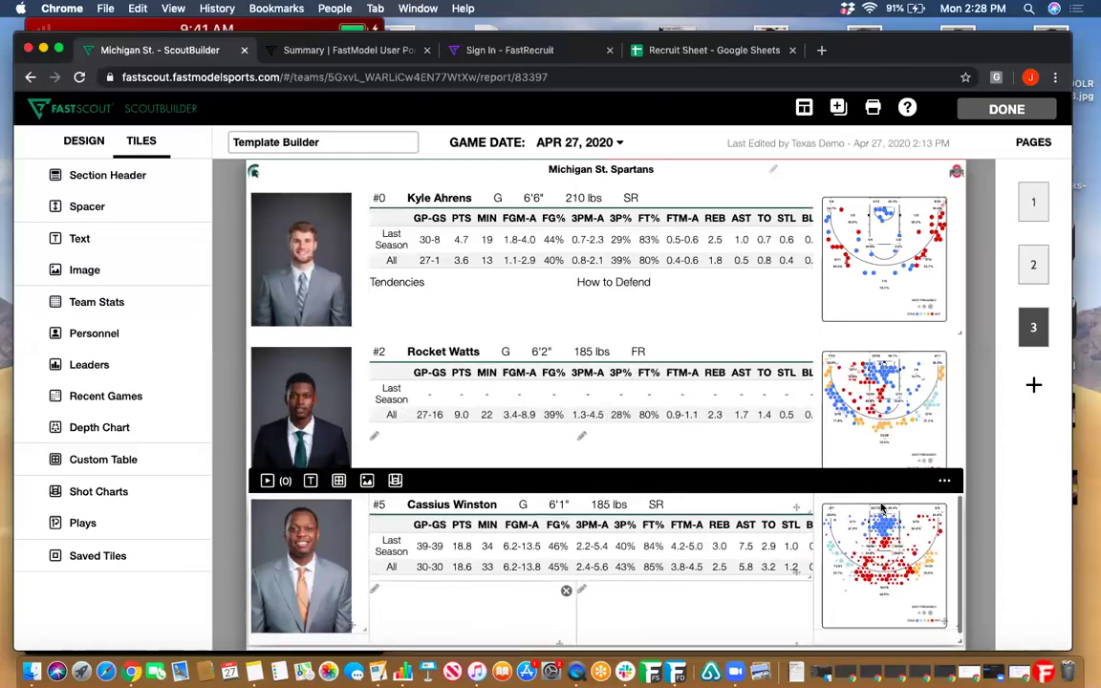
{"action": "scroll", "coordinate": [970, 511], "scroll_direction": "down", "scroll_amount": 5}
{"action": "scroll", "coordinate": [970, 511], "scroll_direction": "up", "scroll_amount": 5}
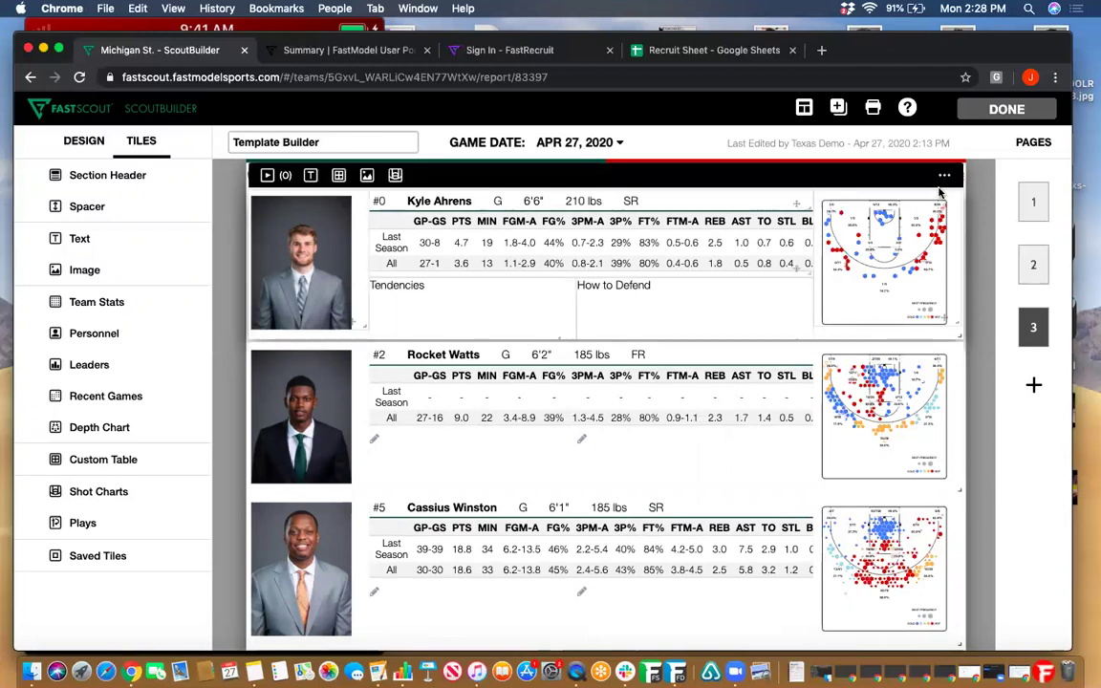
Step: Save player #0's card as a custom tile named "Michigan State Personnel"
{"action": "left_click", "coordinate": [945, 180]}
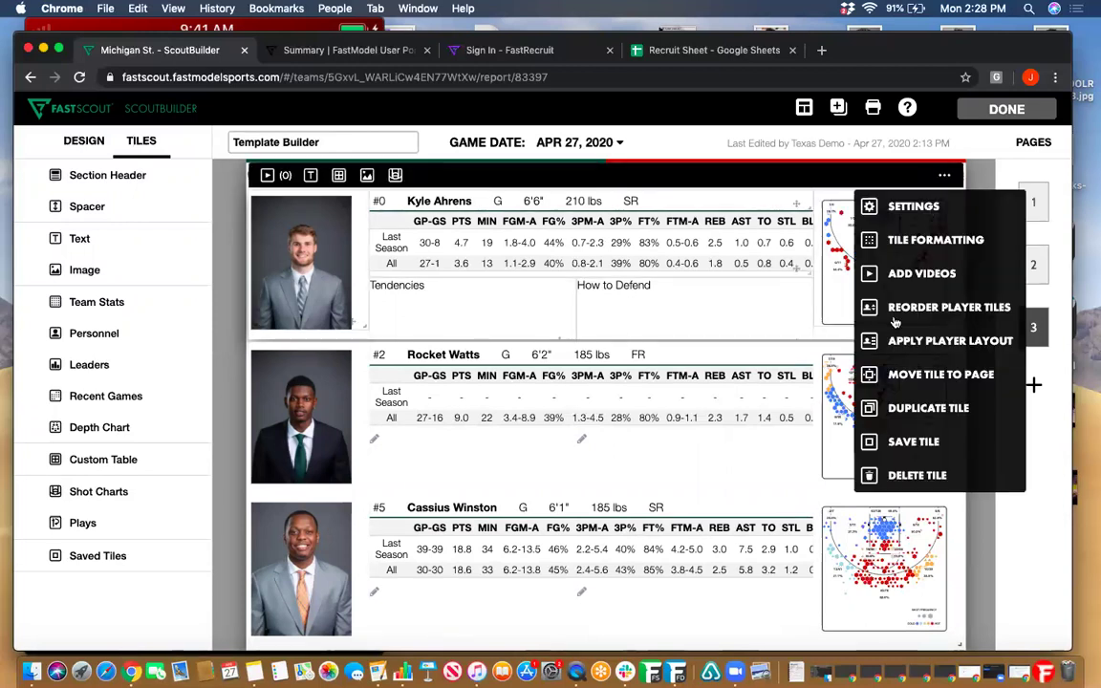
{"action": "left_click", "coordinate": [908, 441]}
{"action": "left_click", "coordinate": [446, 298]}
{"action": "type", "text": "Mic"}
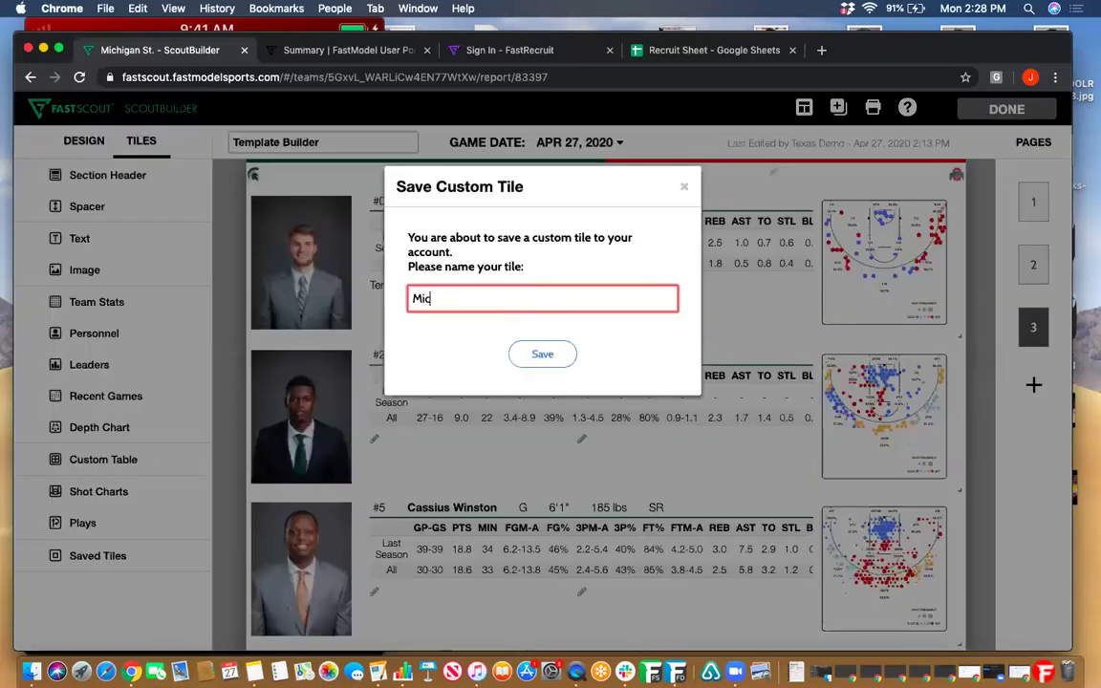
{"action": "type", "text": "higan State Personnel"}
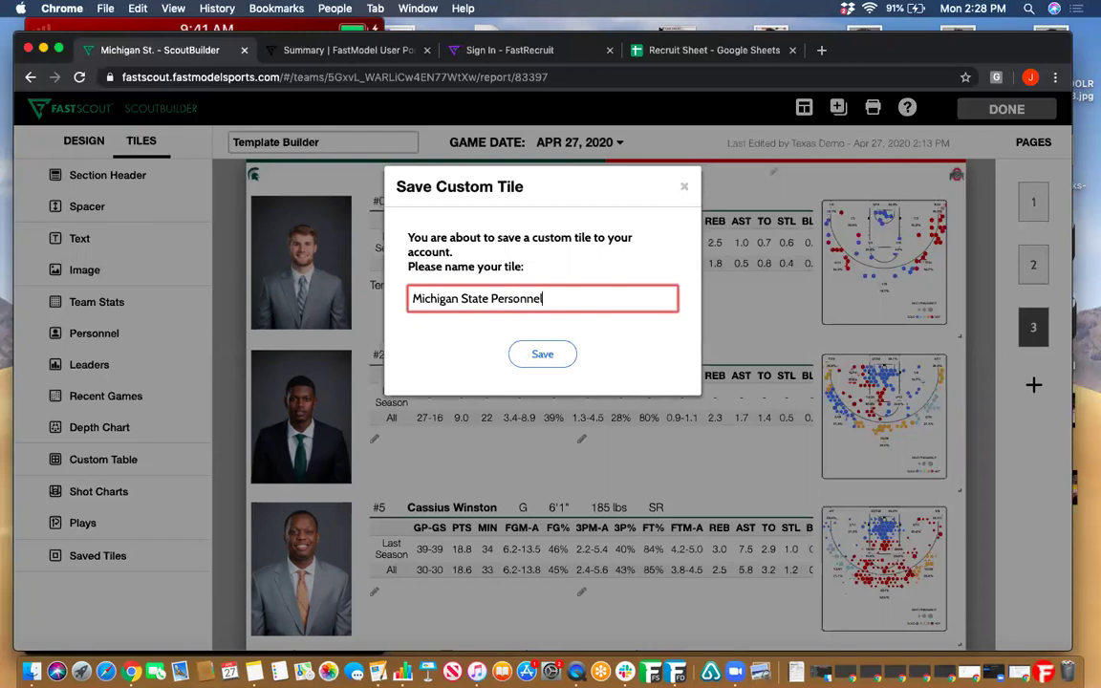
{"action": "left_click", "coordinate": [542, 354]}
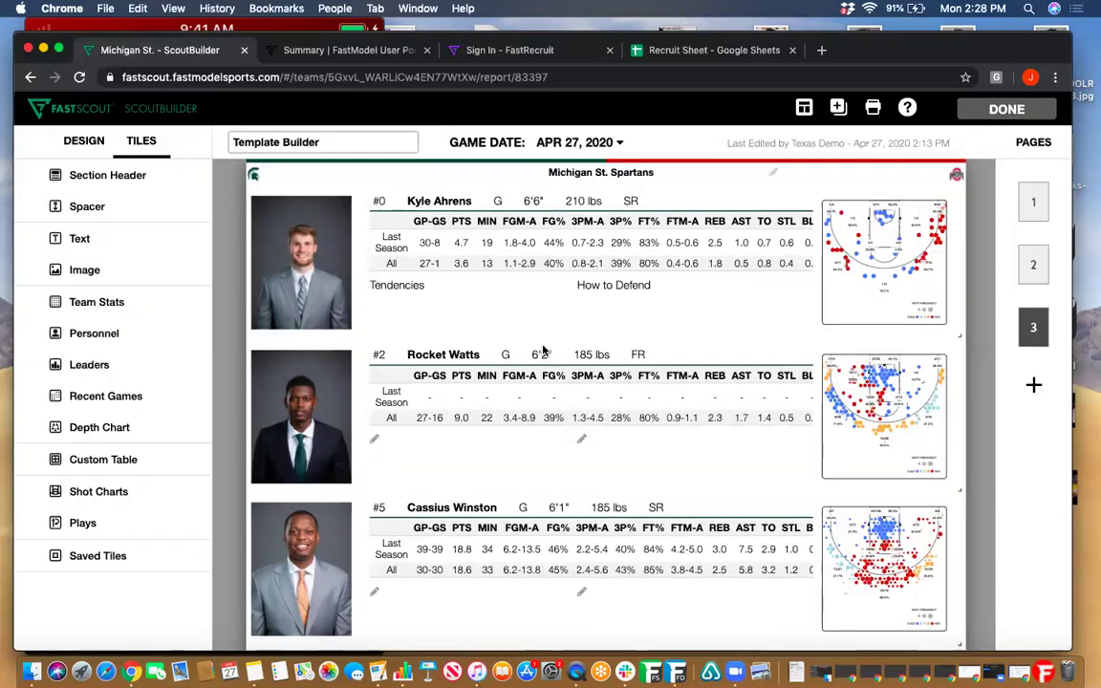
Step: Insert the saved "Michigan State Personnel" tile between the cards of players #0 and #2
{"action": "left_click", "coordinate": [108, 559]}
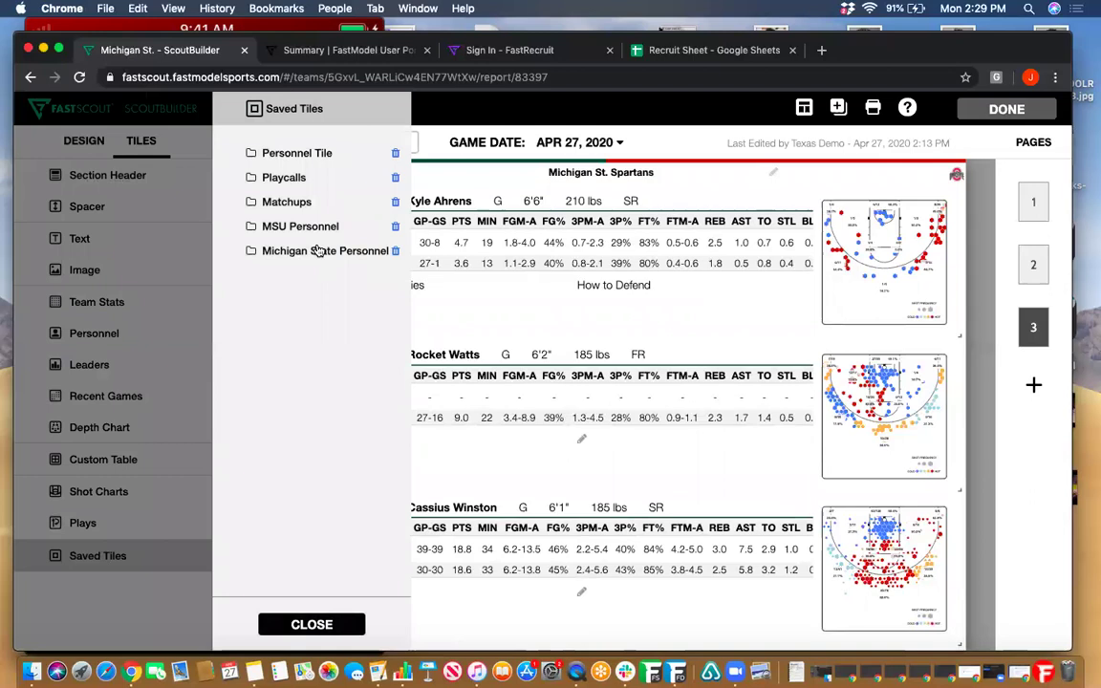
{"action": "left_click_drag", "start_coordinate": [303, 255], "coordinate": [655, 460]}
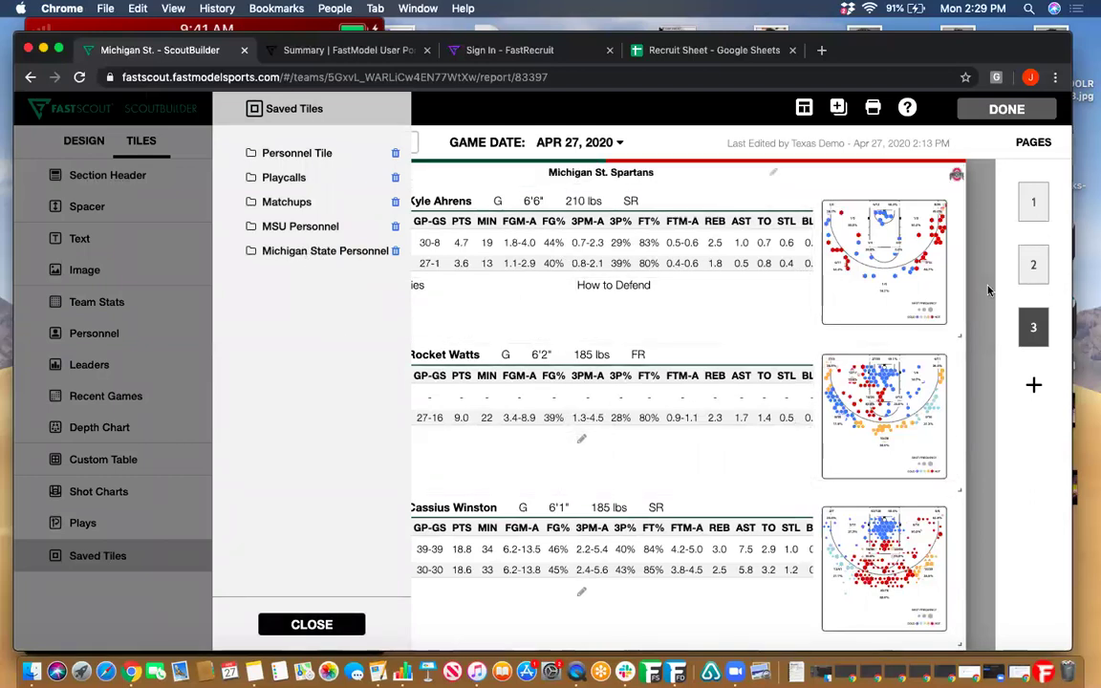
{"action": "left_click", "coordinate": [302, 627]}
{"action": "left_click", "coordinate": [105, 559]}
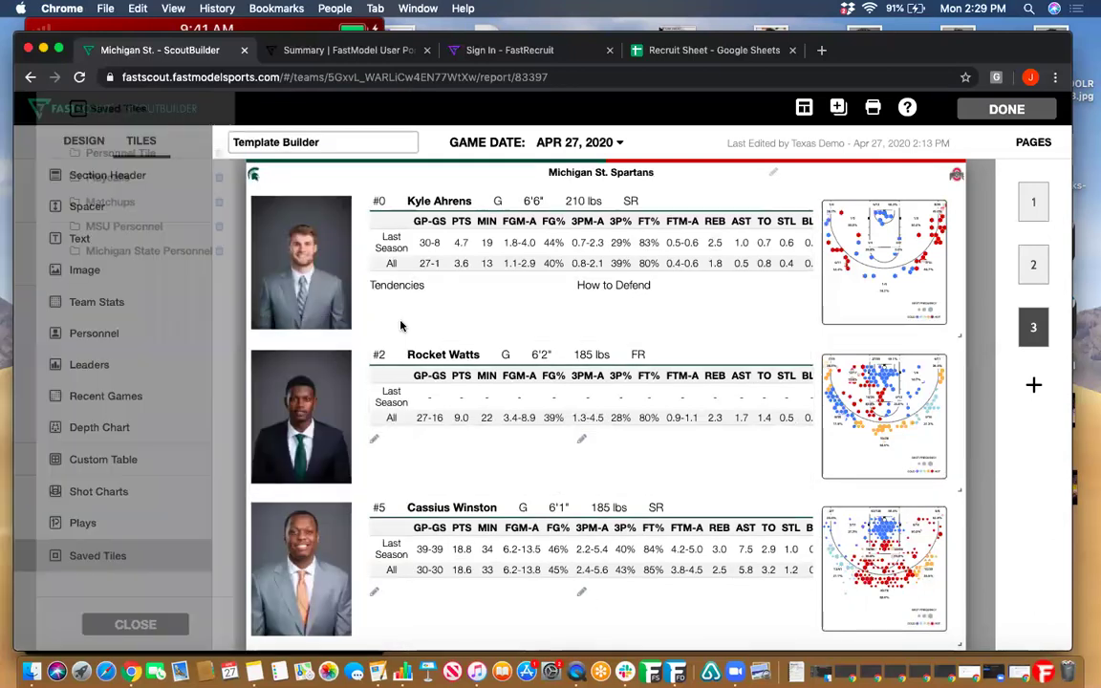
{"action": "left_click", "coordinate": [338, 251]}
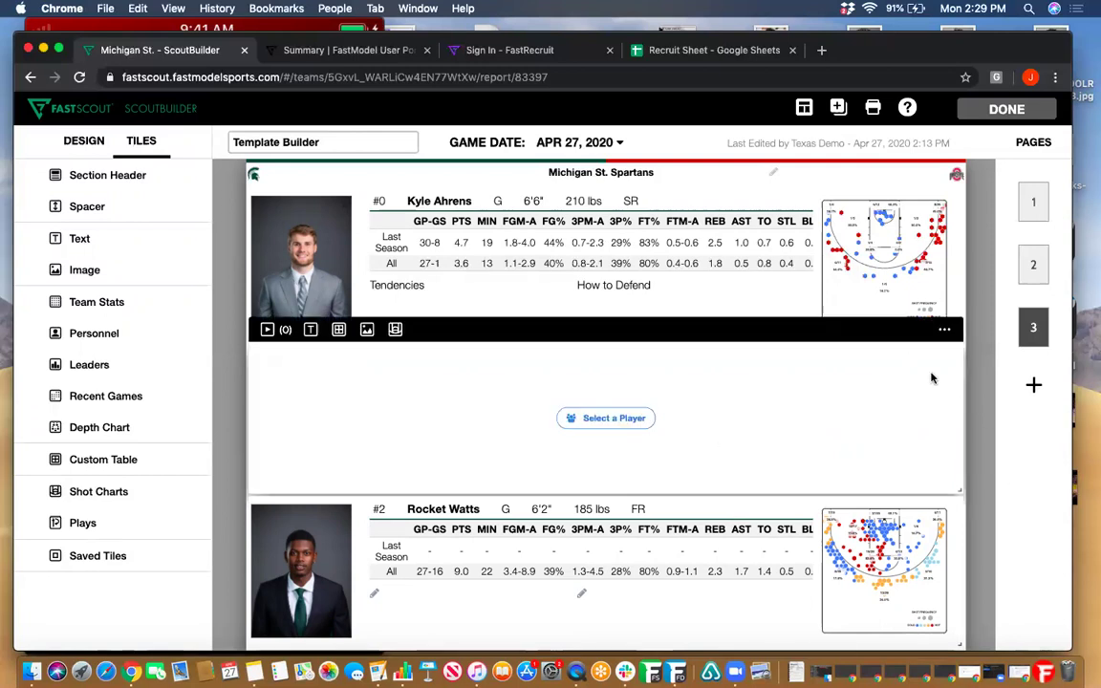
Step: Assign player #23 to the newly inserted personnel tile and save its settings
{"action": "left_click", "coordinate": [944, 331]}
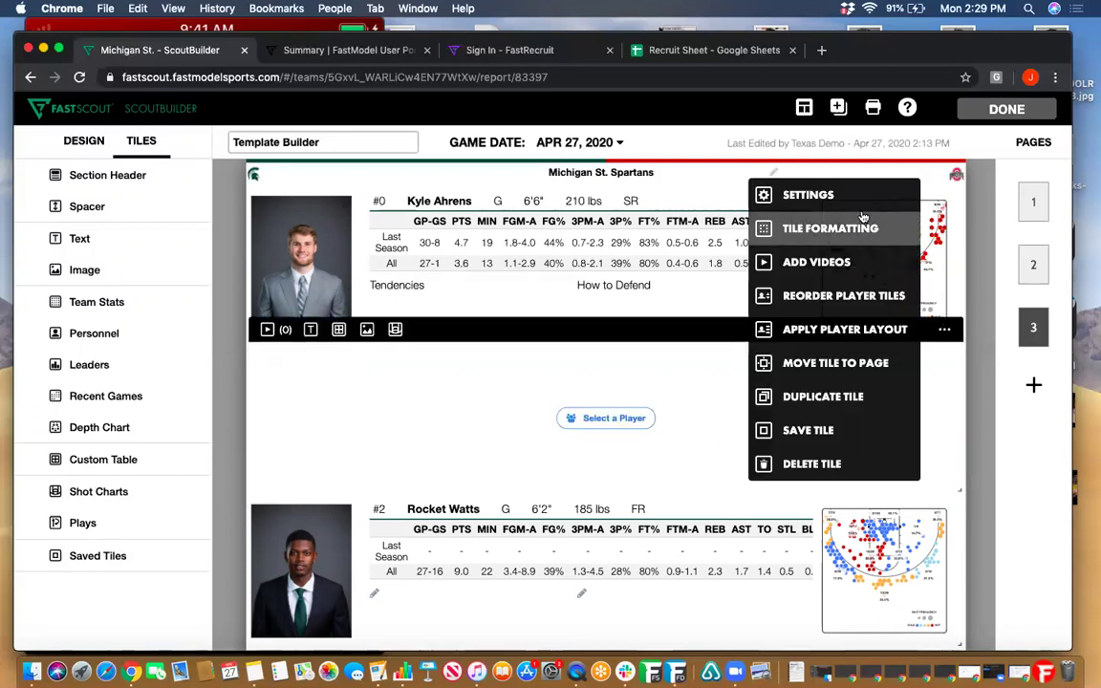
{"action": "left_click", "coordinate": [811, 194]}
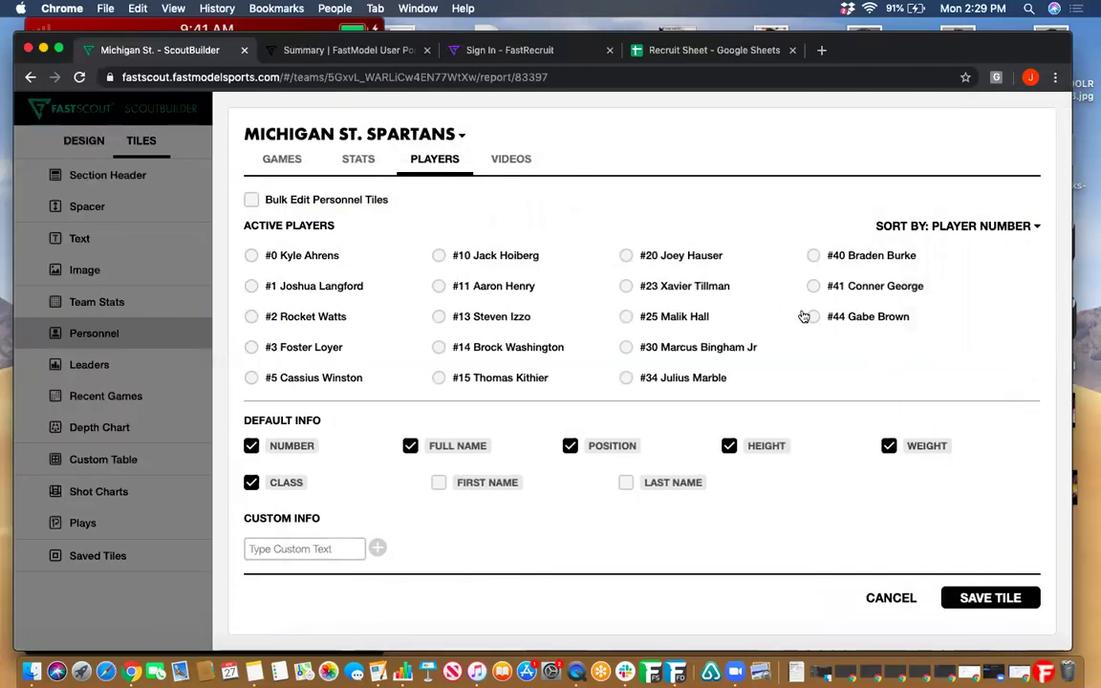
{"action": "left_click", "coordinate": [627, 287]}
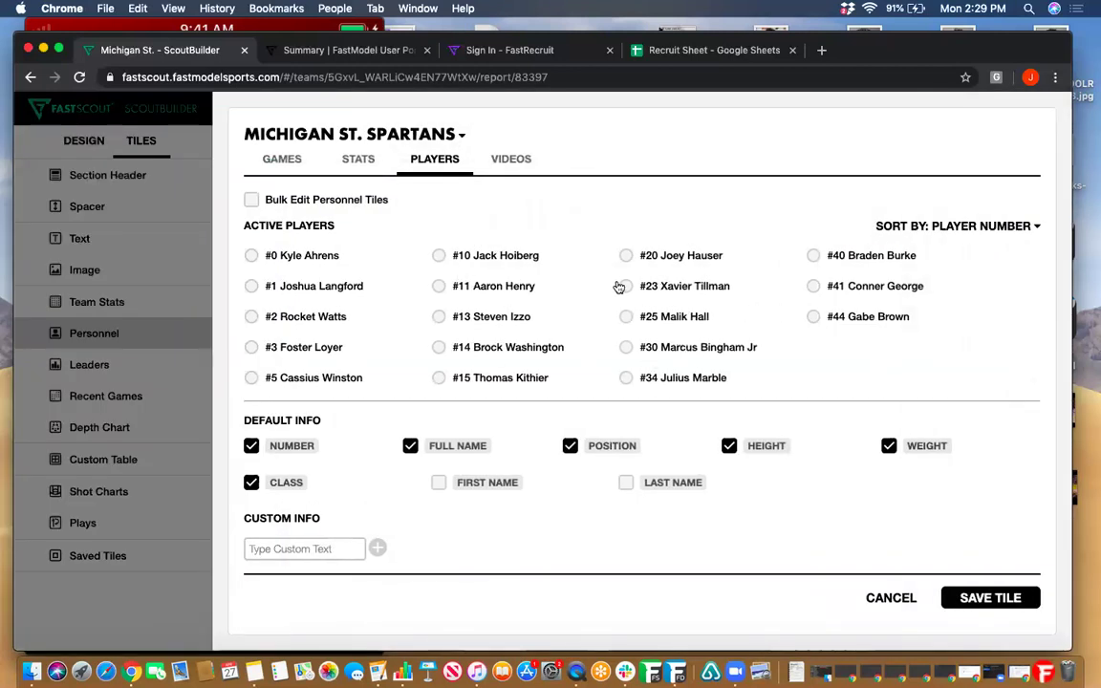
{"action": "left_click", "coordinate": [992, 600]}
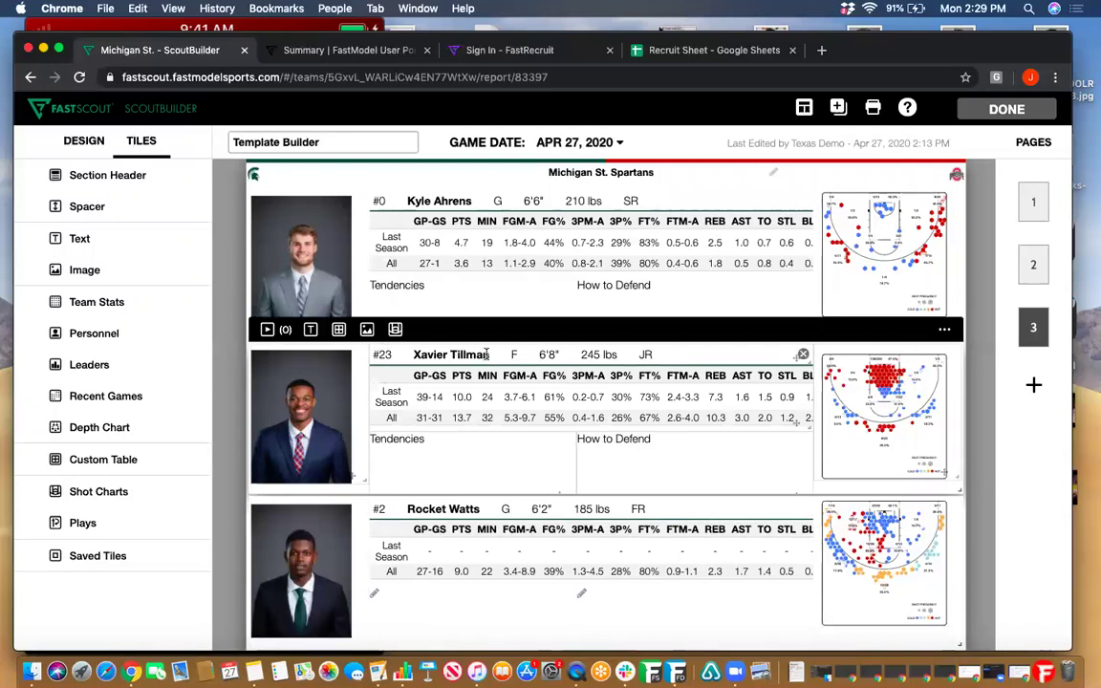
{"action": "left_click", "coordinate": [112, 556]}
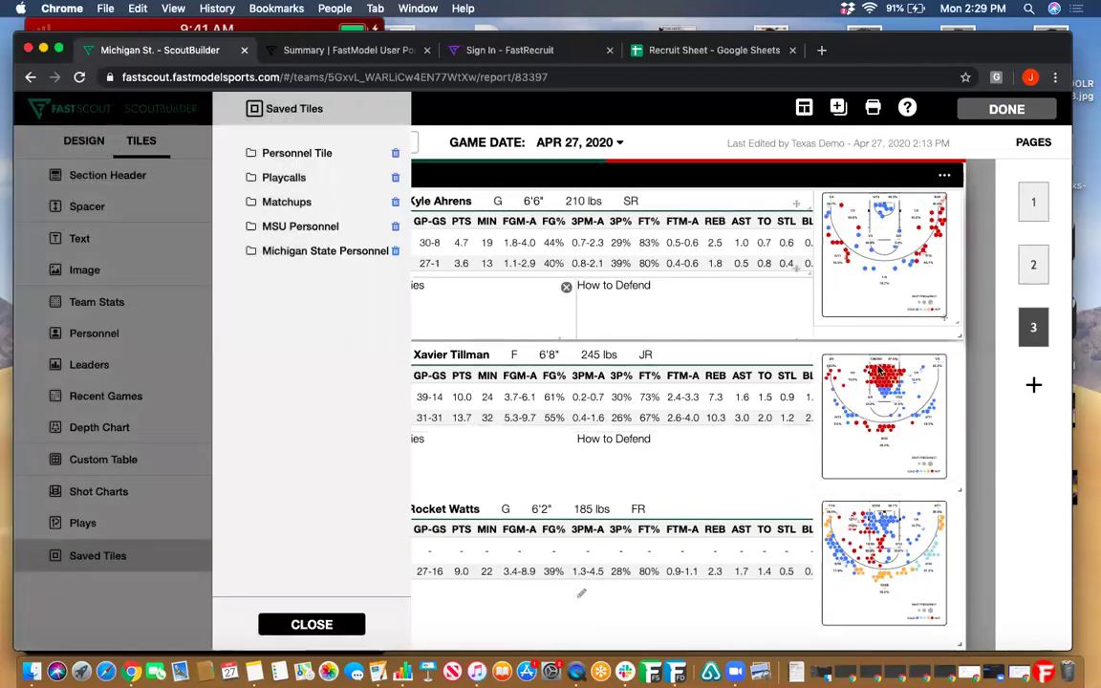
{"action": "left_click", "coordinate": [299, 629]}
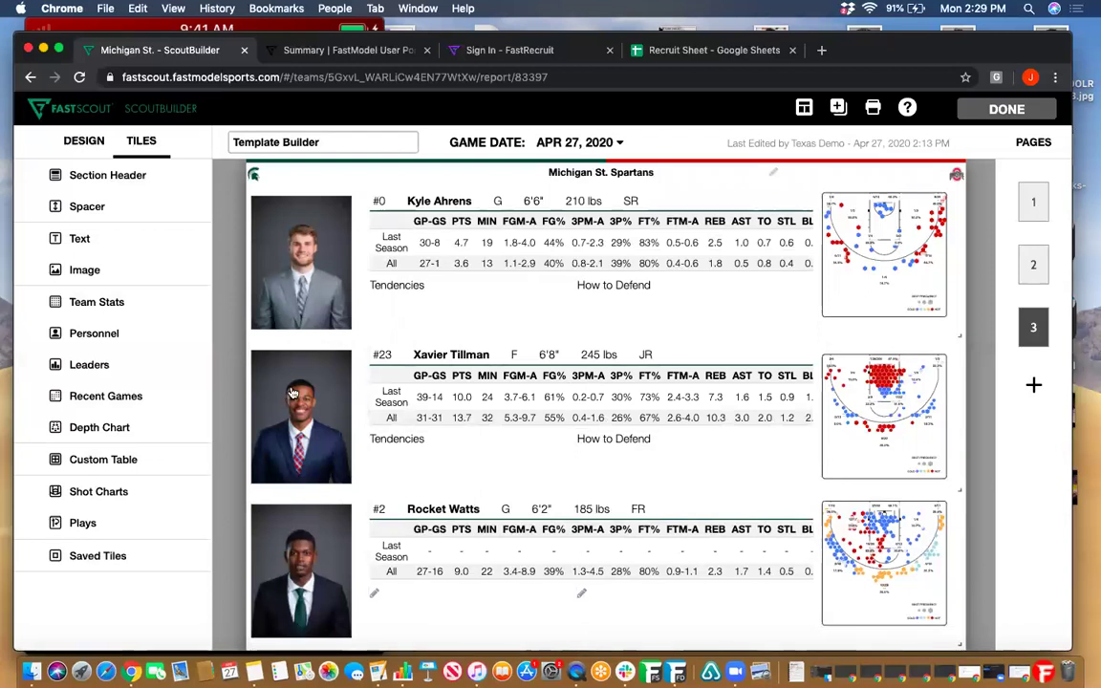
Step: Shorten player #0's card slightly so the cards beneath it sit closer
{"action": "mouse_move", "coordinate": [336, 181]}
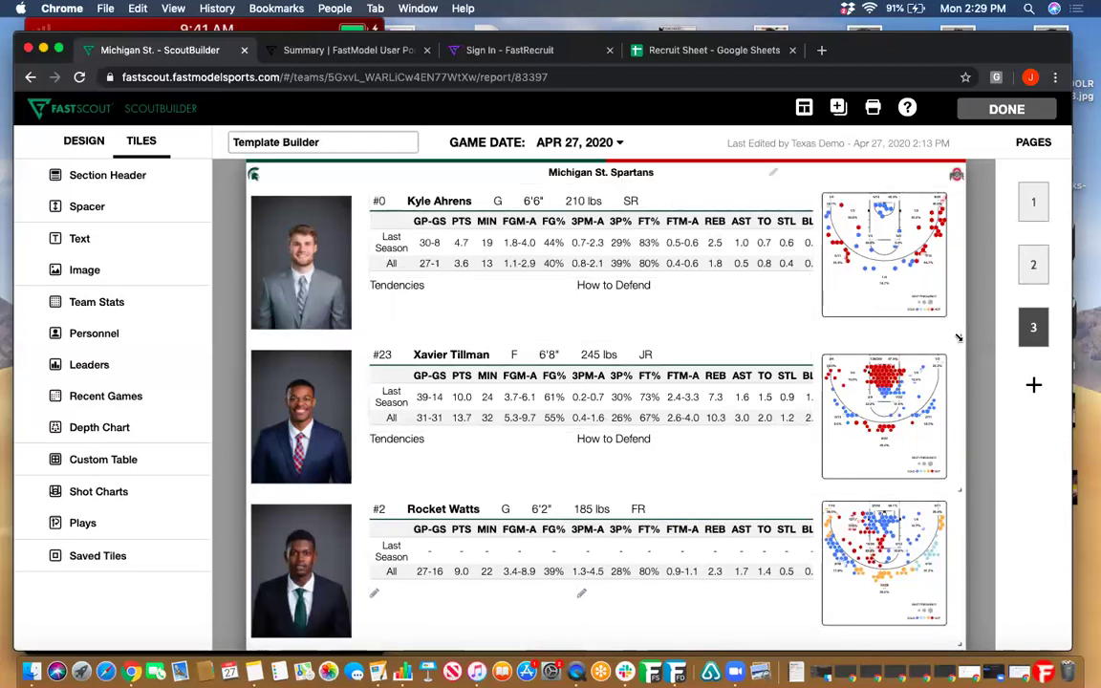
{"action": "mouse_move", "coordinate": [959, 338]}
{"action": "left_mouse_down"}
{"action": "mouse_move", "coordinate": [965, 457]}
{"action": "mouse_move", "coordinate": [960, 342]}
{"action": "left_mouse_up"}
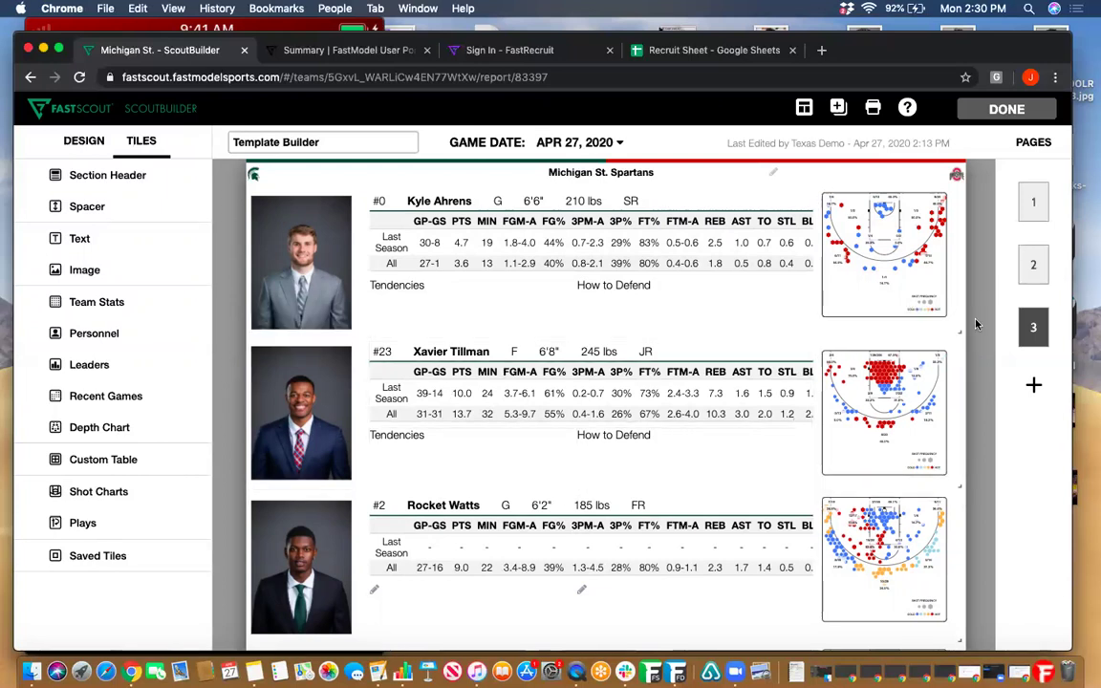
{"action": "mouse_move", "coordinate": [959, 332]}
{"action": "left_mouse_down"}
{"action": "mouse_move", "coordinate": [961, 241]}
{"action": "mouse_move", "coordinate": [967, 369]}
{"action": "mouse_move", "coordinate": [967, 335]}
{"action": "left_mouse_up"}
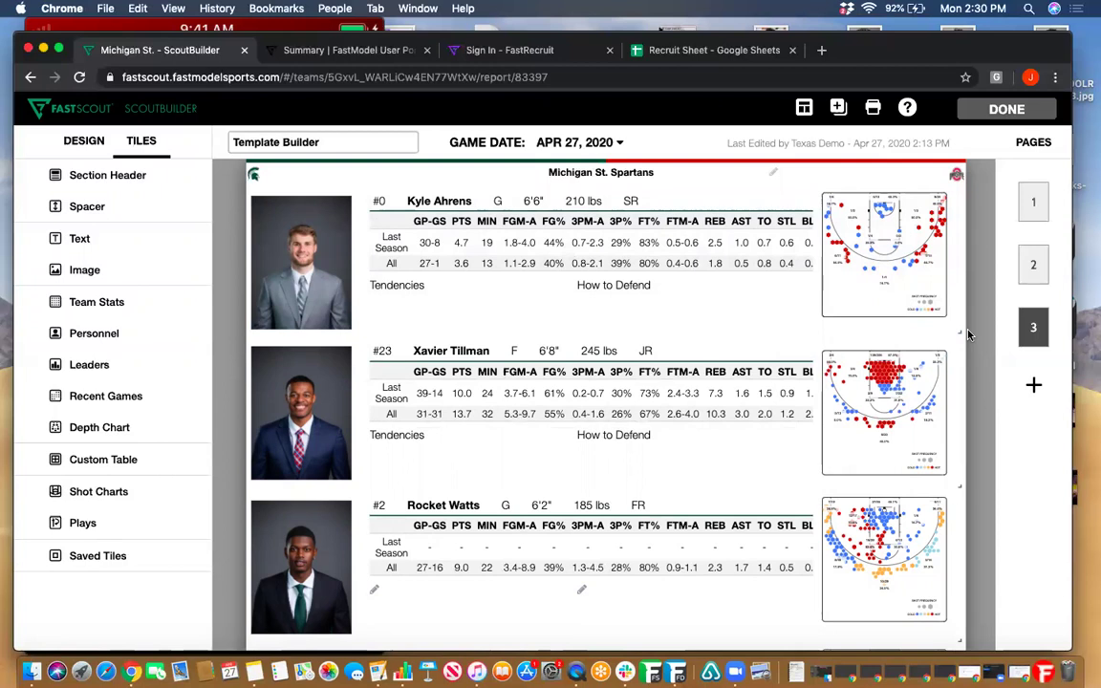
Step: Reduce the header size of player #0's card through its tile formatting
{"action": "mouse_move", "coordinate": [695, 271]}
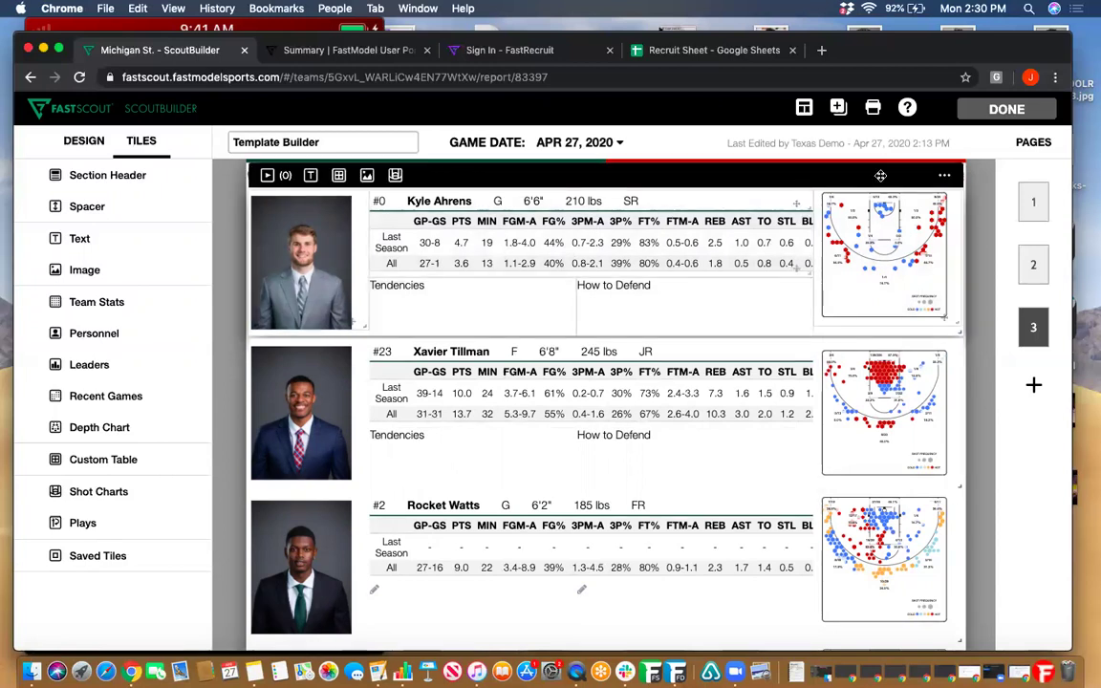
{"action": "left_click", "coordinate": [942, 177]}
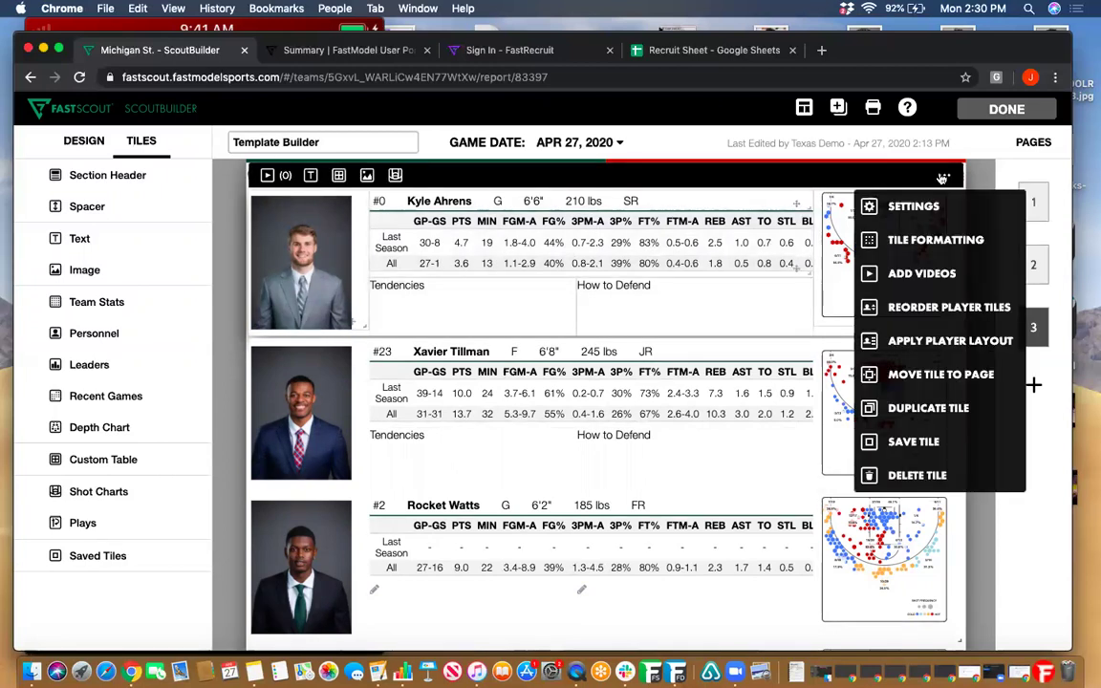
{"action": "left_click", "coordinate": [914, 244]}
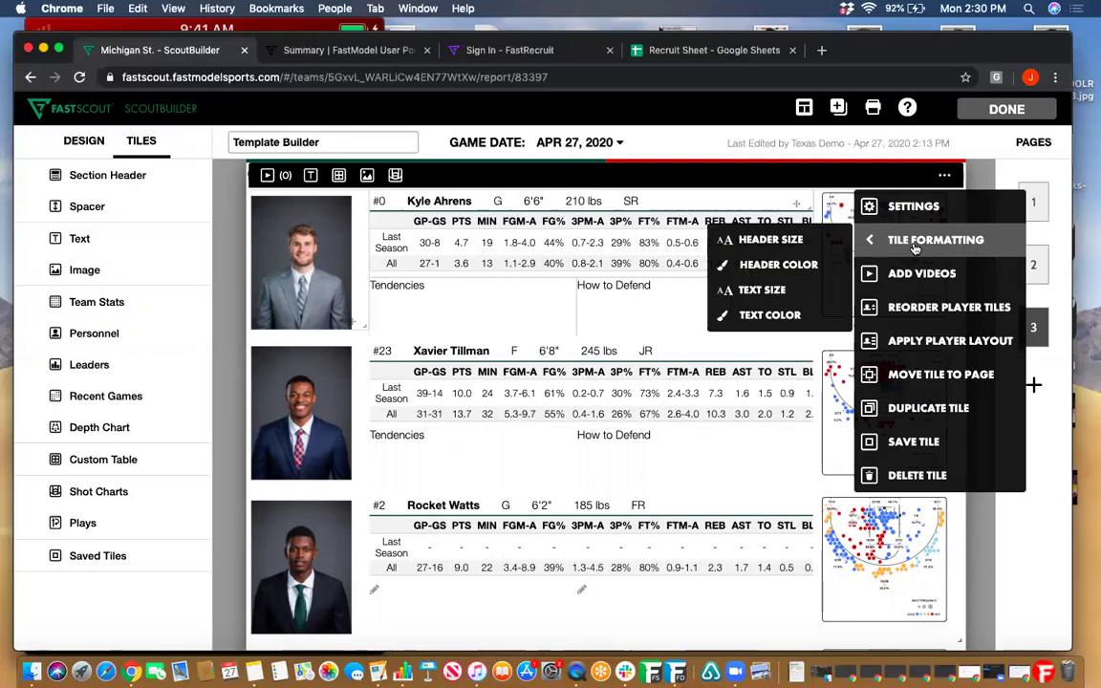
{"action": "left_click", "coordinate": [758, 242]}
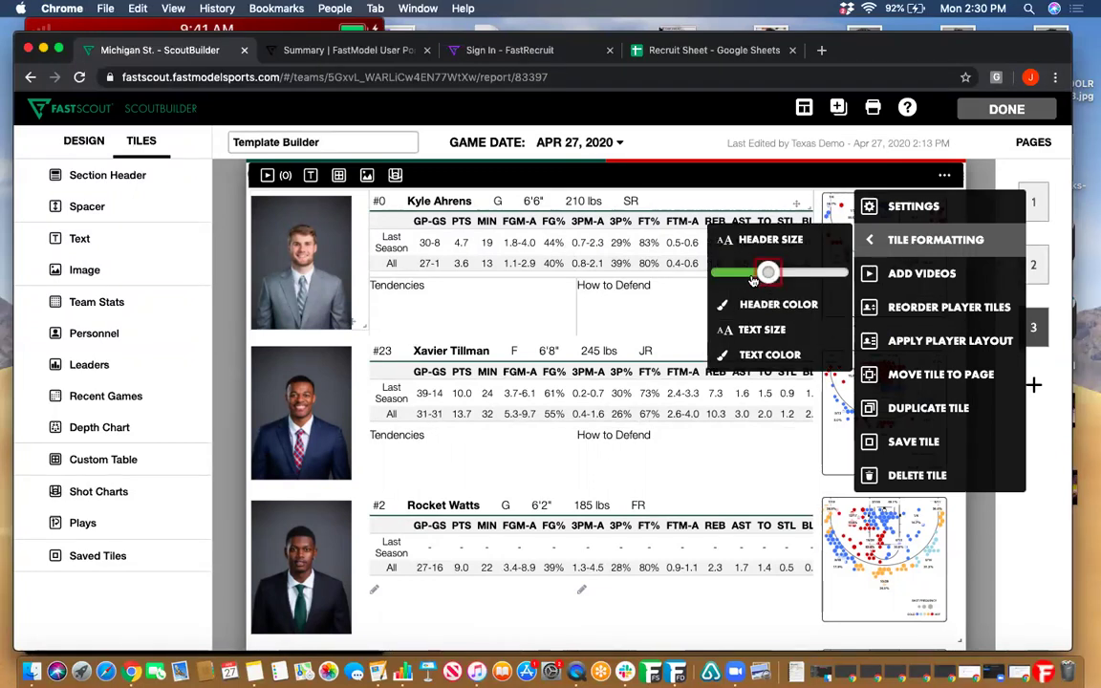
{"action": "left_click_drag", "start_coordinate": [767, 273], "coordinate": [732, 275]}
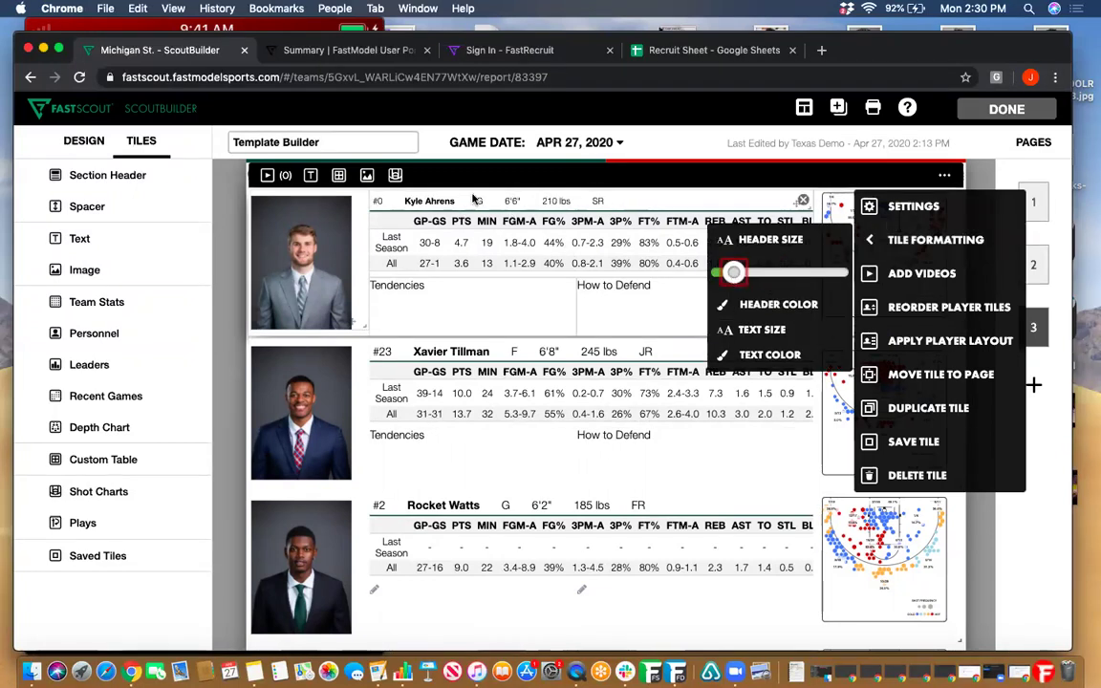
Step: Try smaller and larger text sizes on player #0's card, restore the original size, and view the header and text color choices
{"action": "left_click", "coordinate": [744, 329]}
{"action": "left_click_drag", "start_coordinate": [745, 325], "coordinate": [715, 328]}
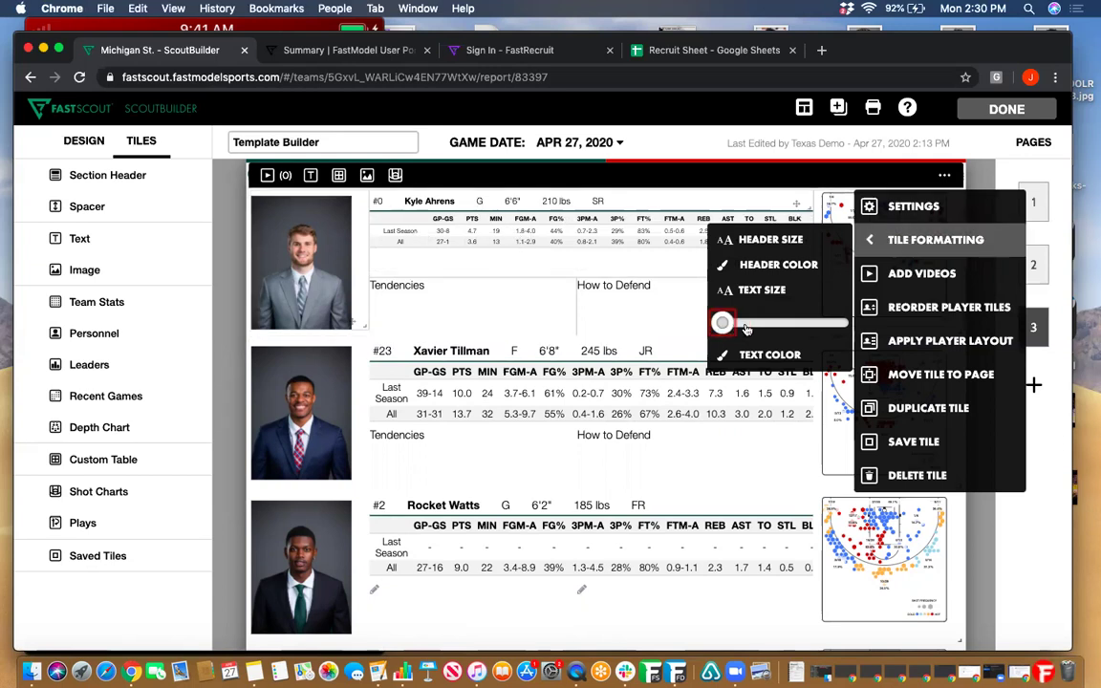
{"action": "left_click_drag", "start_coordinate": [746, 328], "coordinate": [749, 326]}
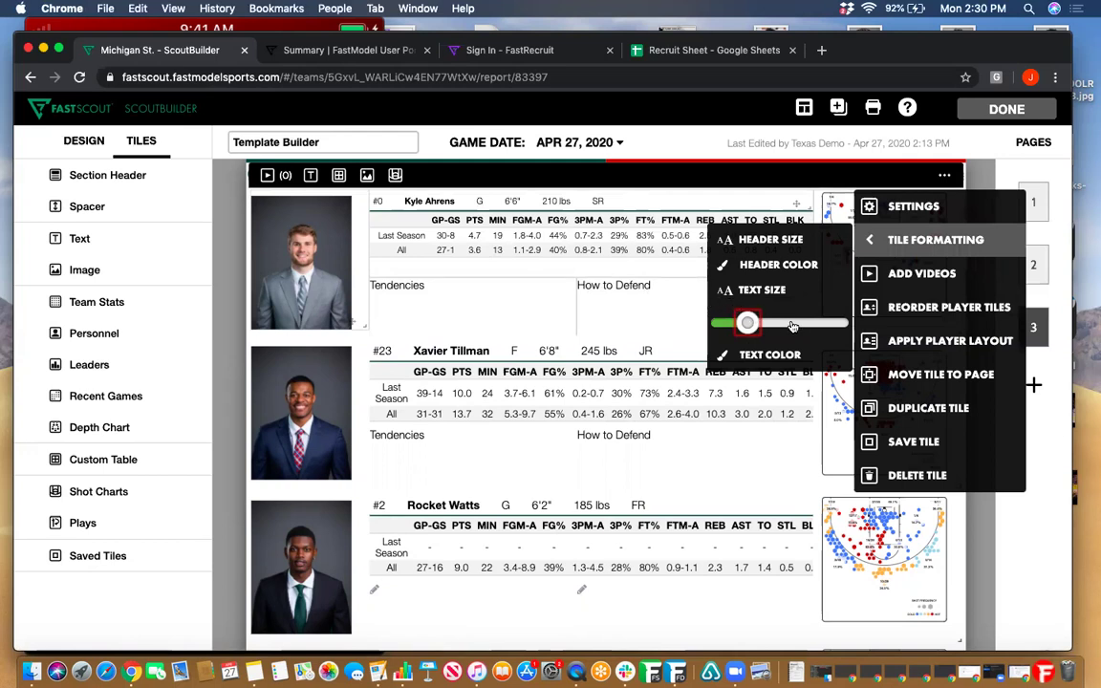
{"action": "left_click_drag", "start_coordinate": [747, 323], "coordinate": [800, 328]}
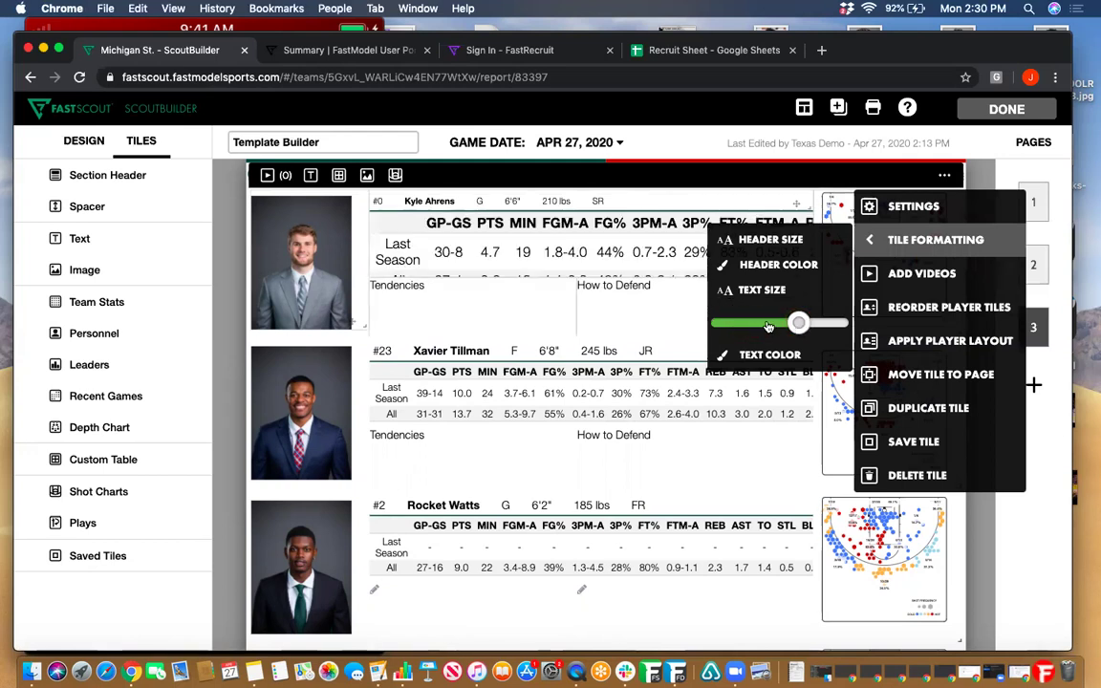
{"action": "left_click", "coordinate": [763, 326]}
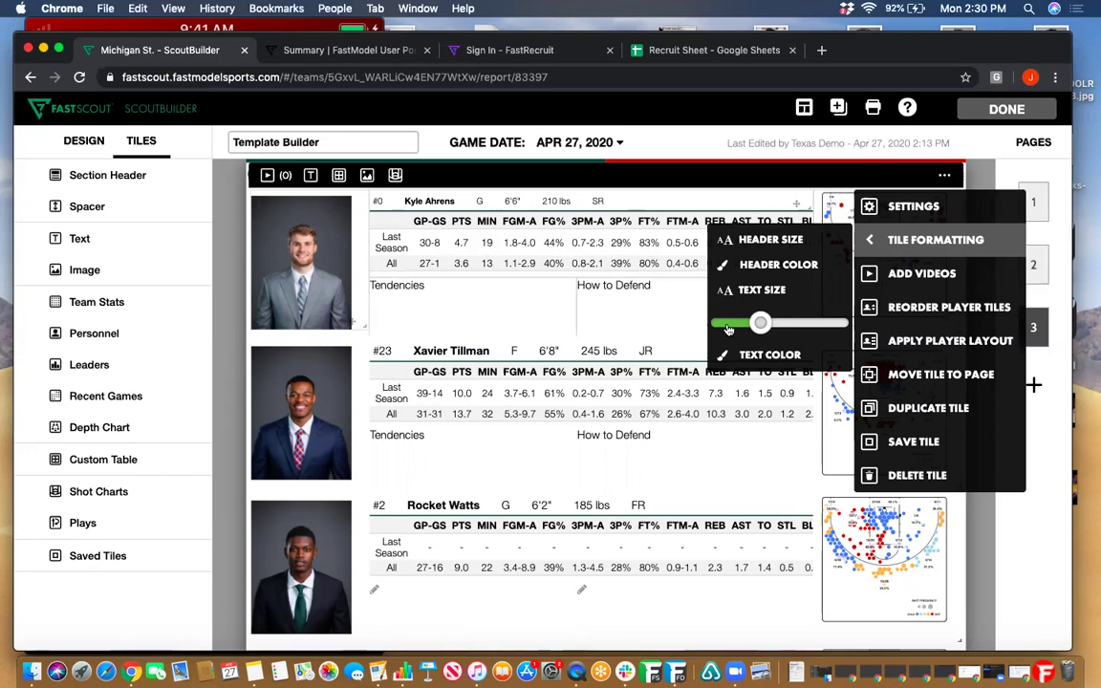
{"action": "left_click", "coordinate": [778, 274]}
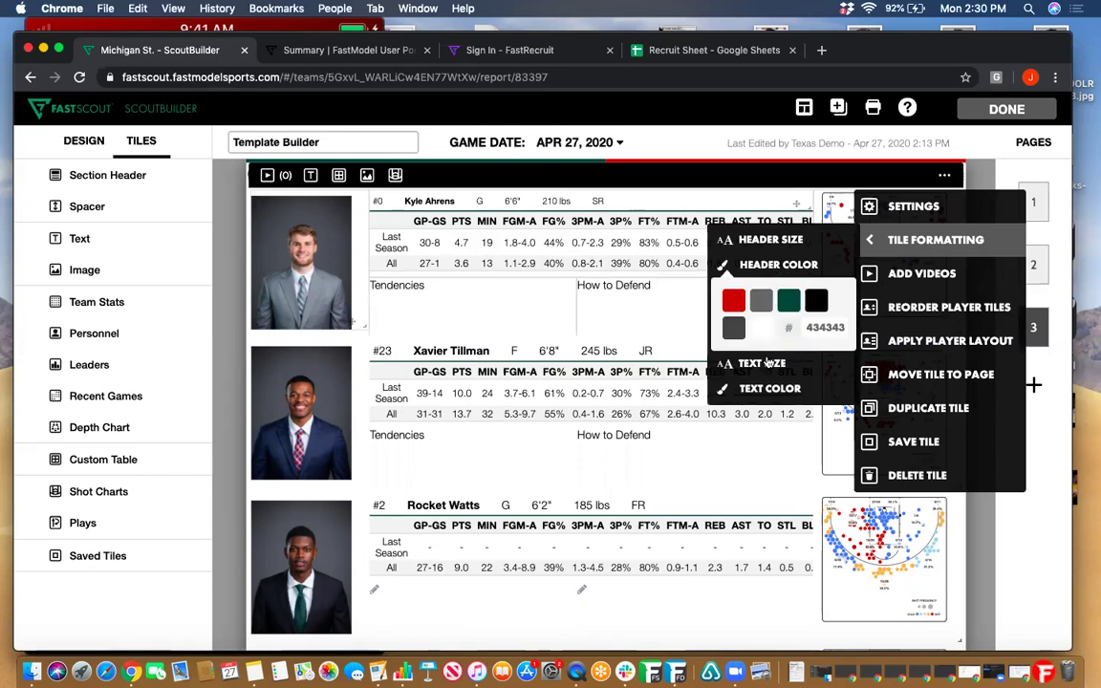
{"action": "left_click", "coordinate": [738, 386]}
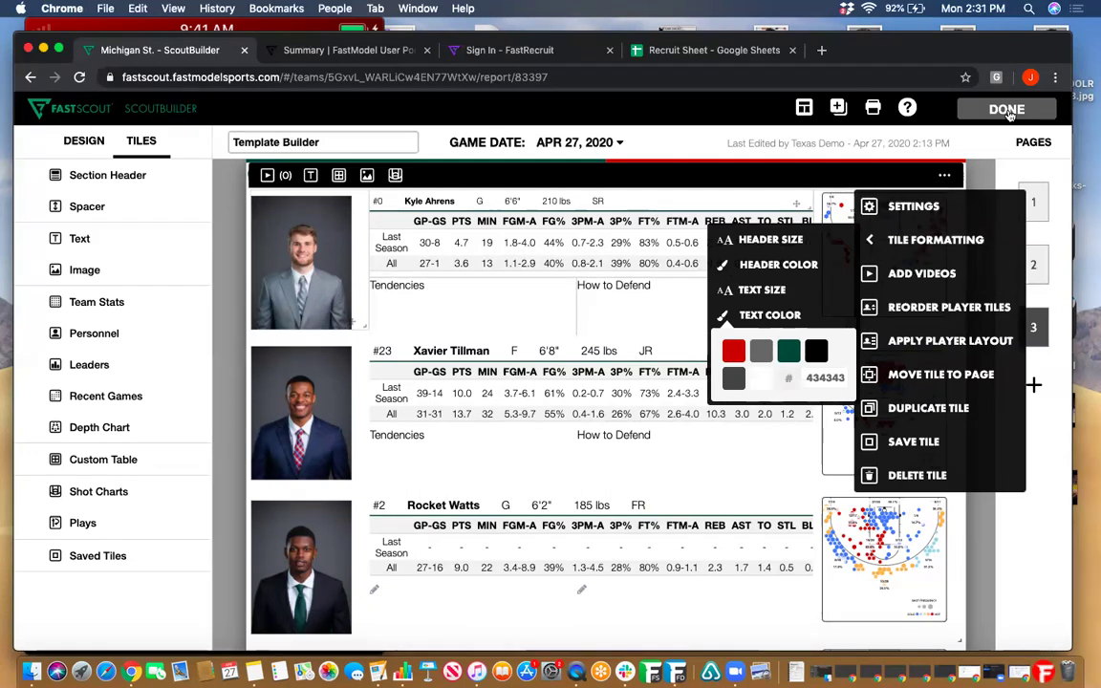
Step: Finish editing the report and reopen the Template Builder scout at page 1's Team Boxscore
{"action": "left_click", "coordinate": [1007, 109]}
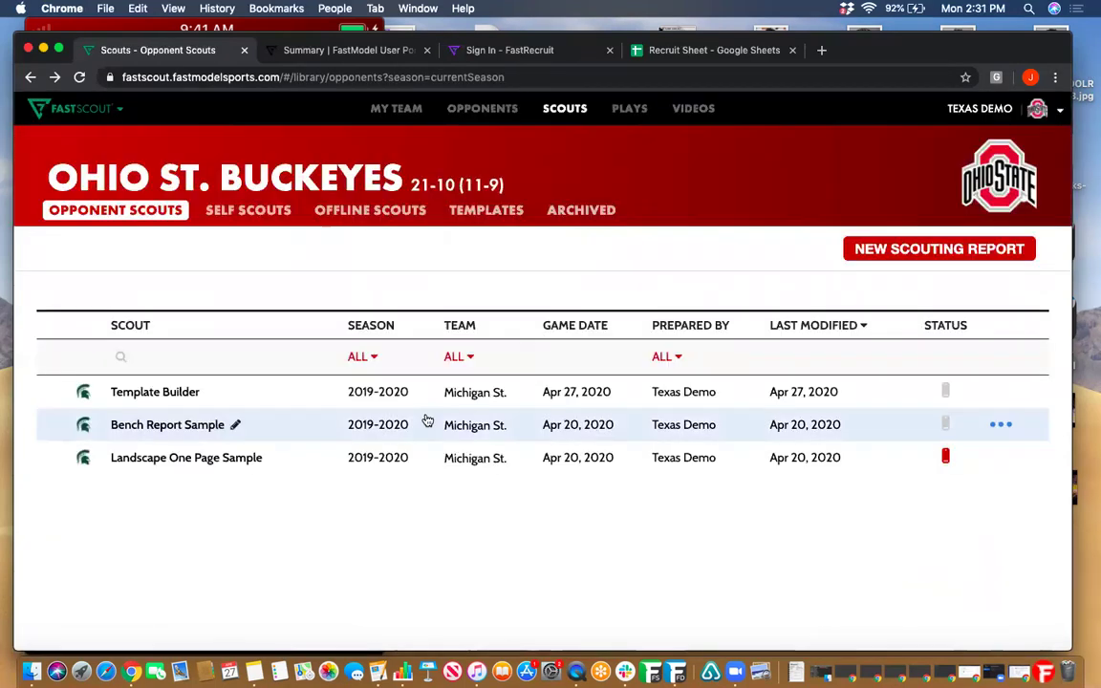
{"action": "left_click", "coordinate": [390, 396]}
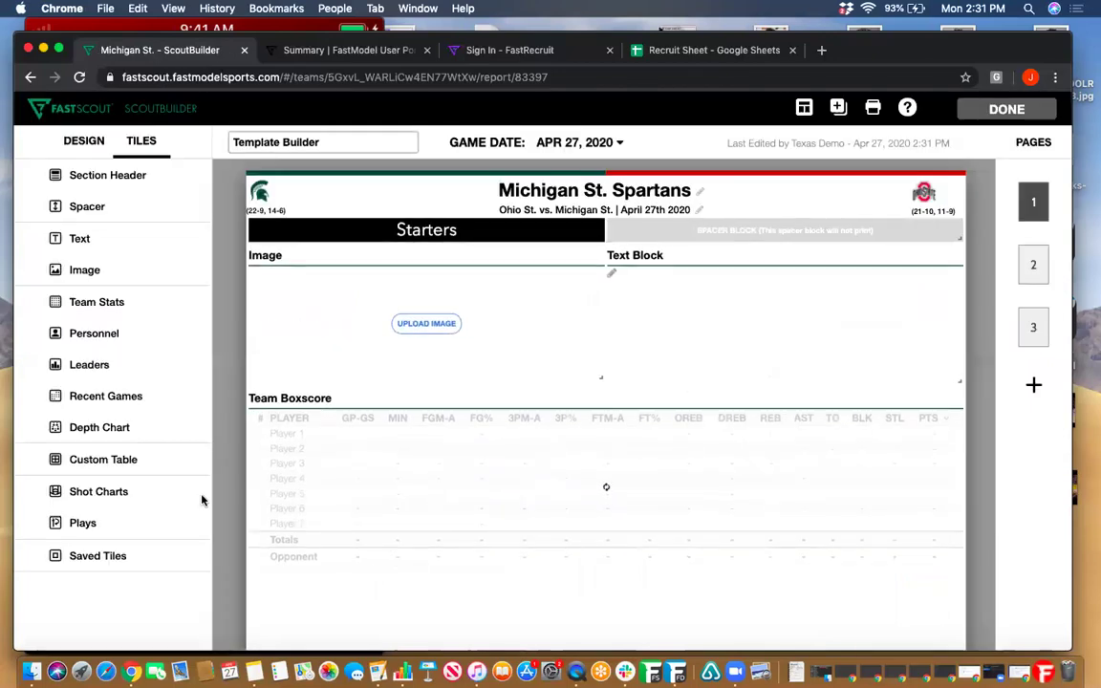
{"action": "scroll", "coordinate": [731, 309], "scroll_direction": "down", "scroll_amount": 5}
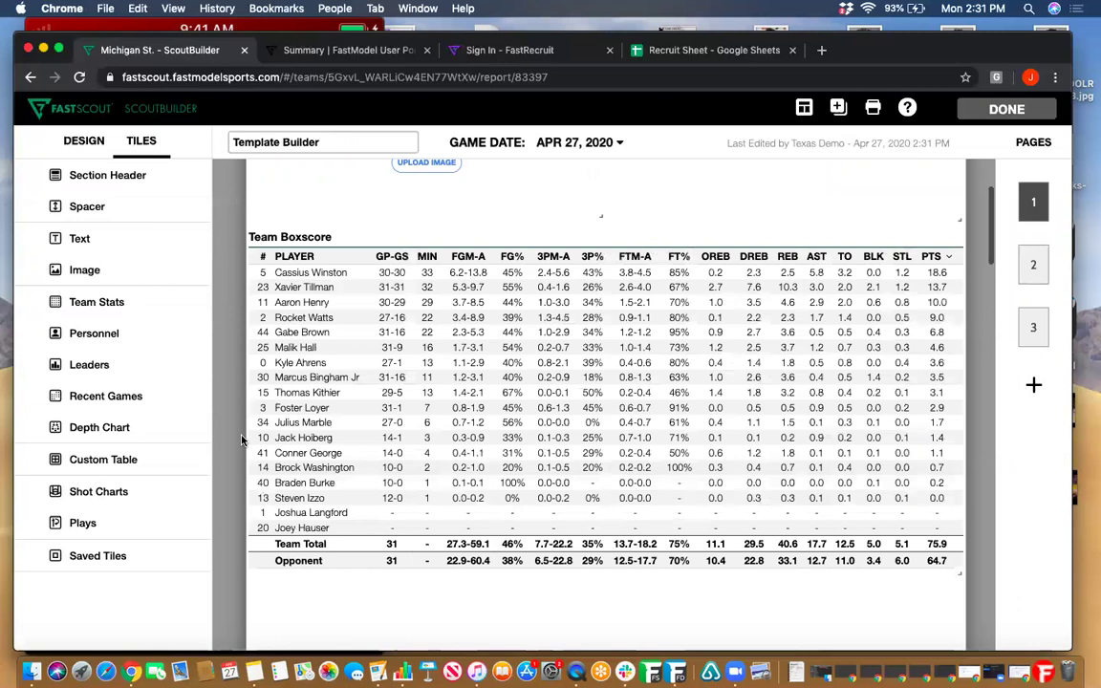
Step: Add a fourth page to the end of the report, after the player personnel page
{"action": "left_click", "coordinate": [1035, 321]}
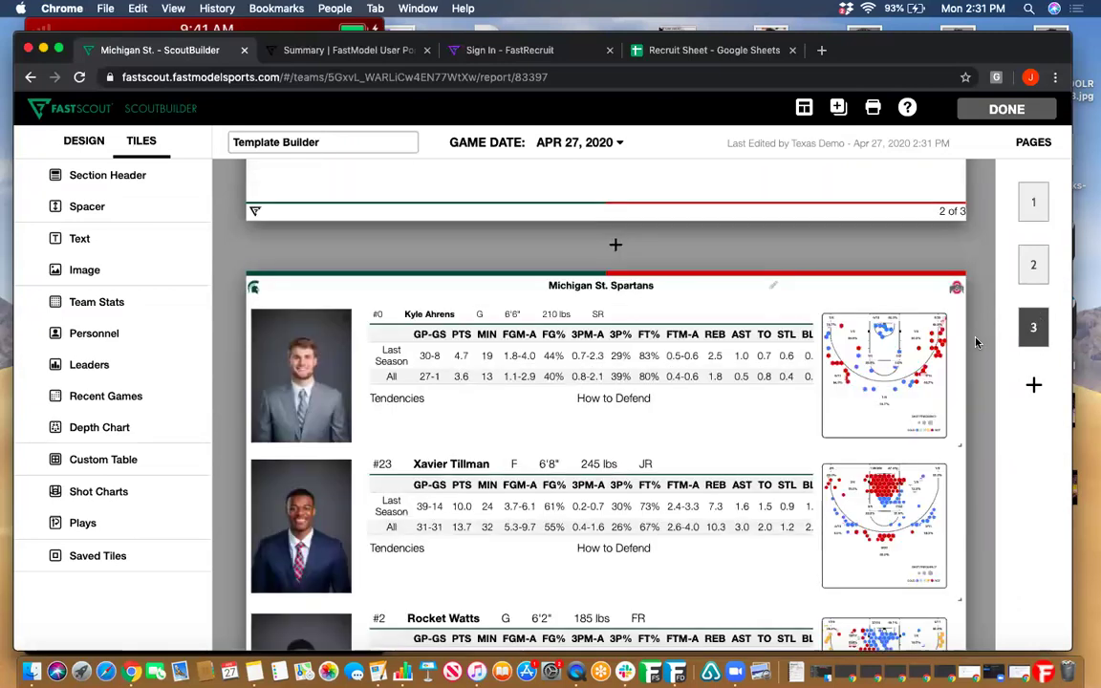
{"action": "scroll", "coordinate": [977, 342], "scroll_direction": "down", "scroll_amount": 3}
{"action": "scroll", "coordinate": [977, 342], "scroll_direction": "down", "scroll_amount": 1}
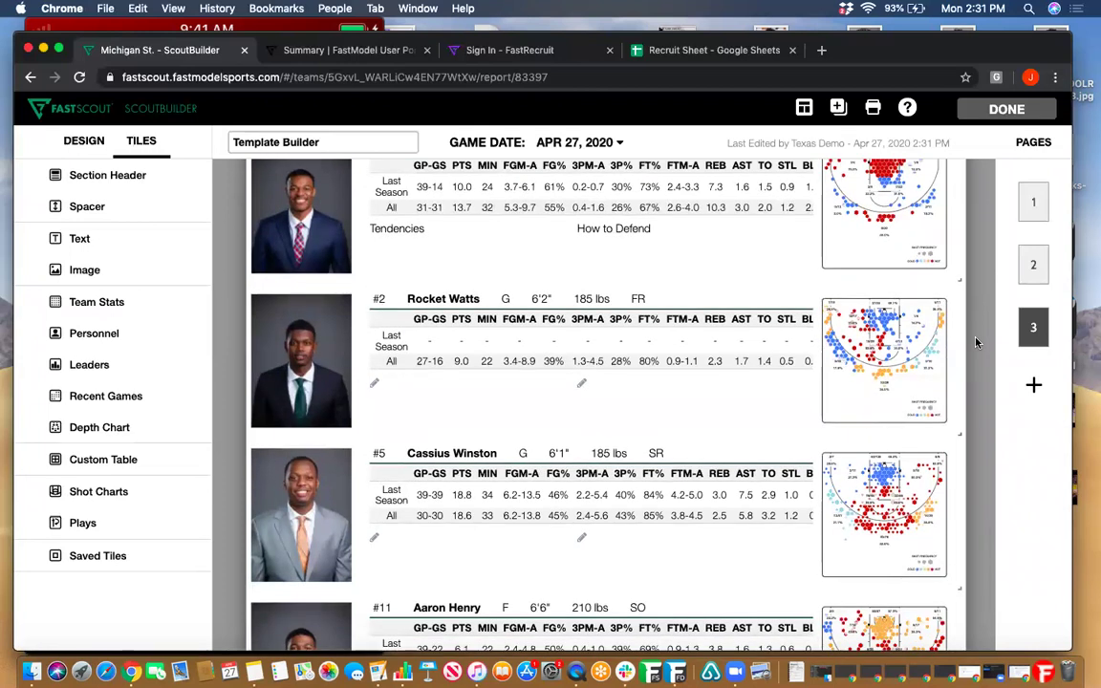
{"action": "left_click", "coordinate": [1034, 387]}
{"action": "left_click", "coordinate": [1034, 391]}
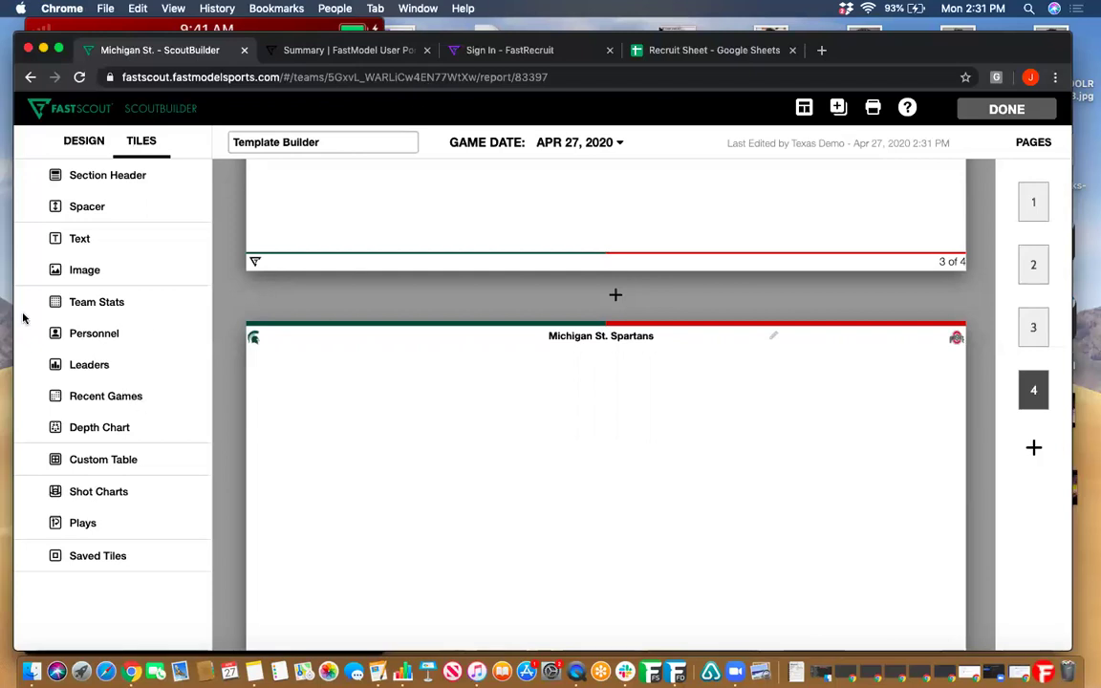
Step: Review the Leaders tile options for 3 Point Shooters, Free Throw Shooters, Rebounds, Ball Control and Defense
{"action": "left_click", "coordinate": [85, 372]}
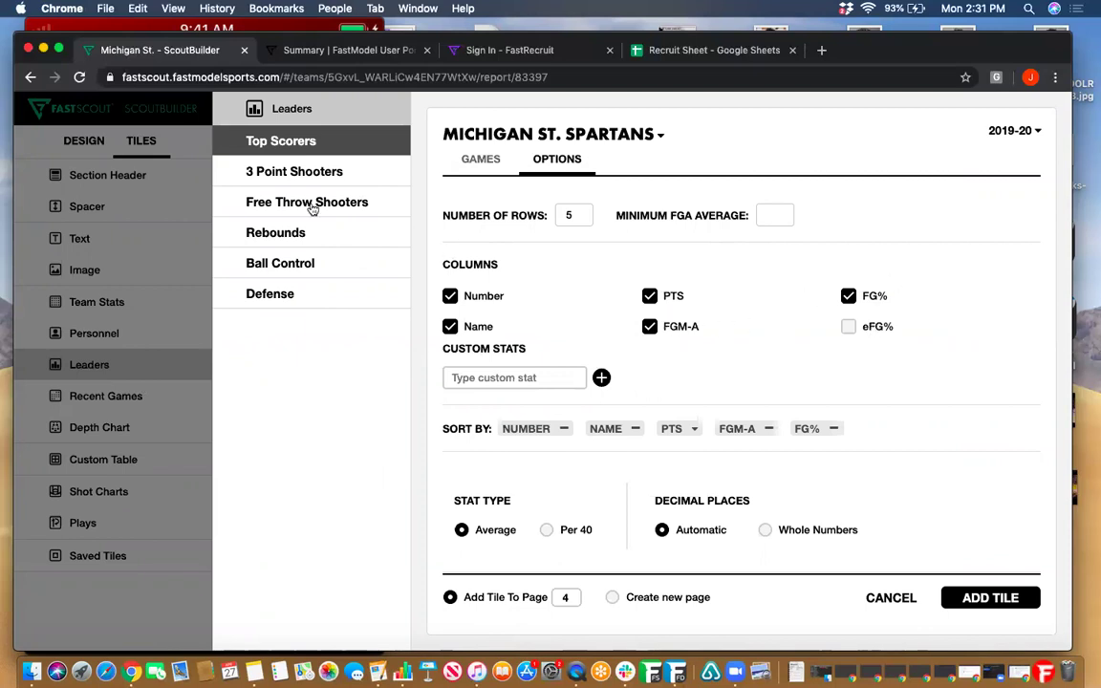
{"action": "left_click", "coordinate": [284, 177]}
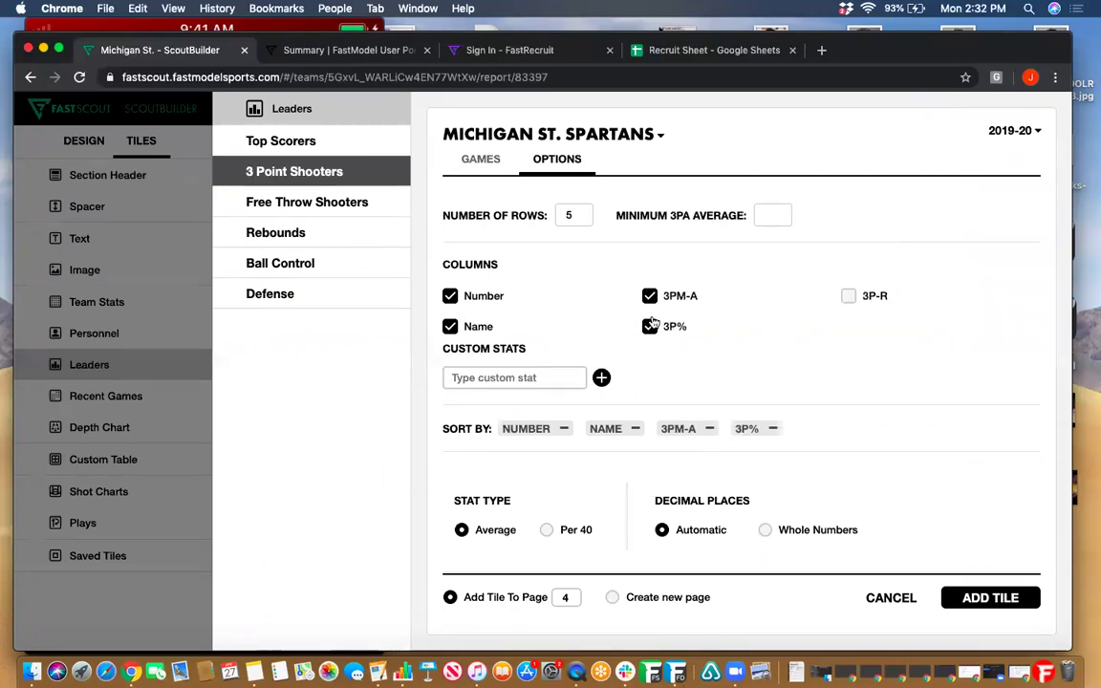
{"action": "left_click", "coordinate": [247, 196]}
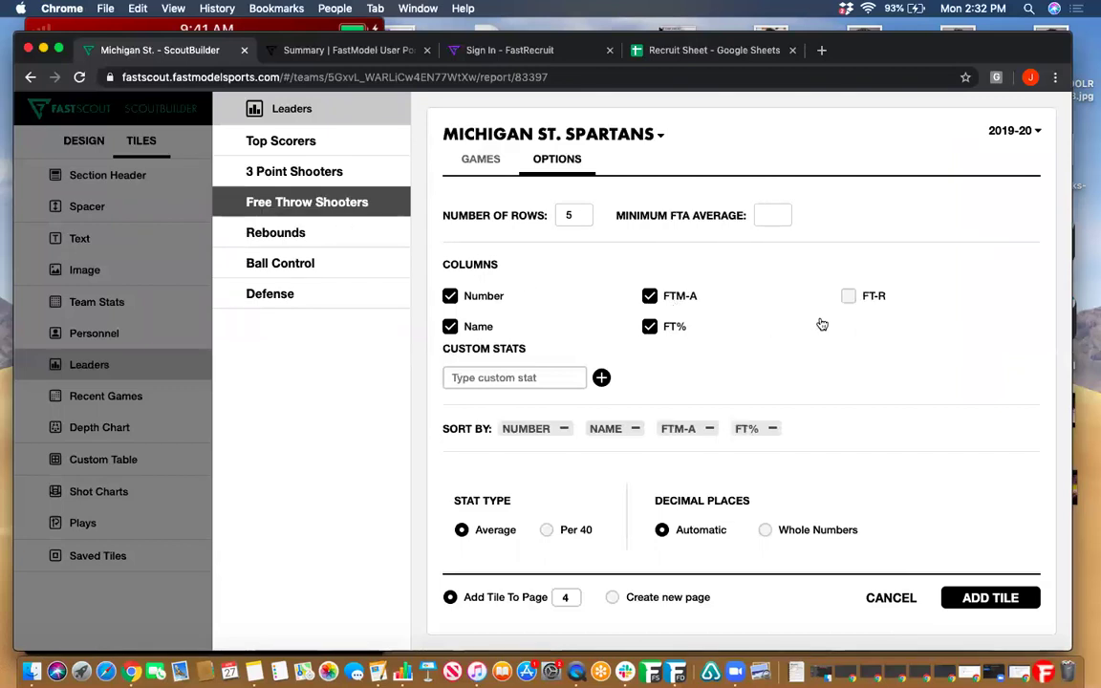
{"action": "left_click", "coordinate": [290, 236]}
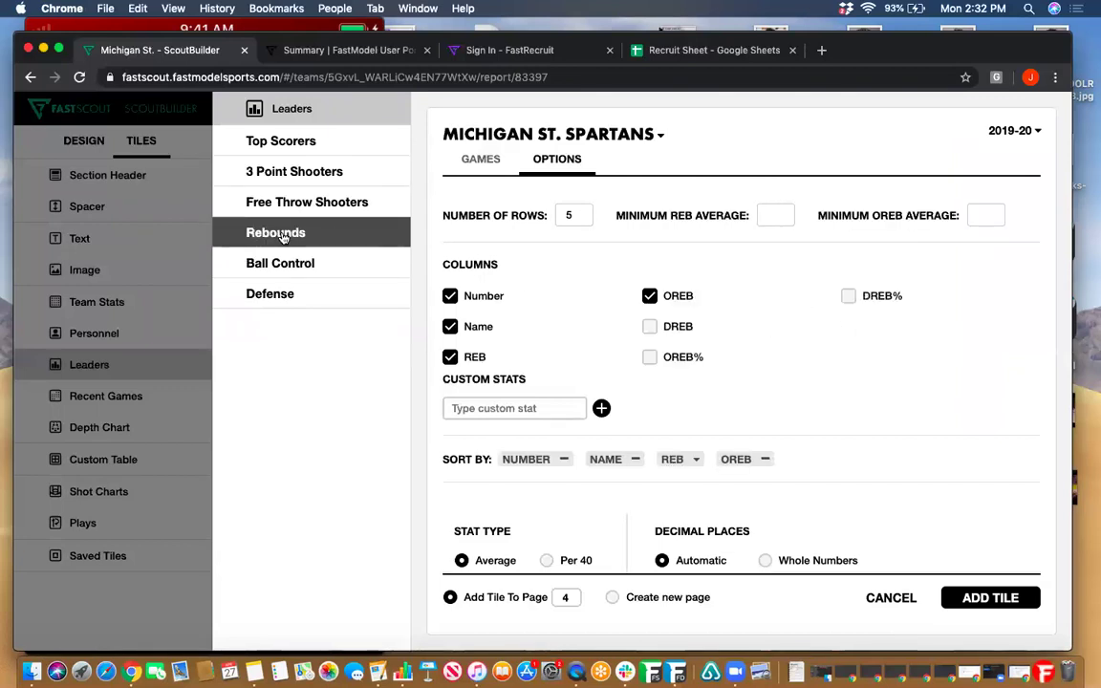
{"action": "left_click", "coordinate": [247, 270]}
{"action": "left_click", "coordinate": [269, 297]}
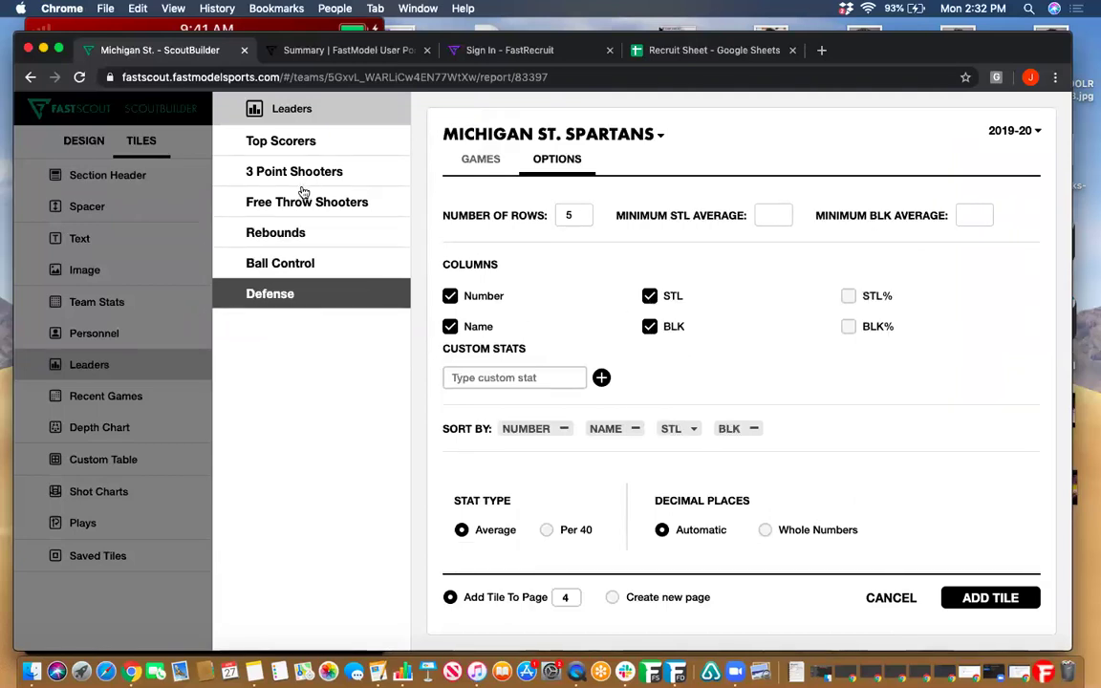
Step: Choose the Free Throw Shooters leader tile, set its number of rows to 6 and check the preview
{"action": "left_click", "coordinate": [302, 197]}
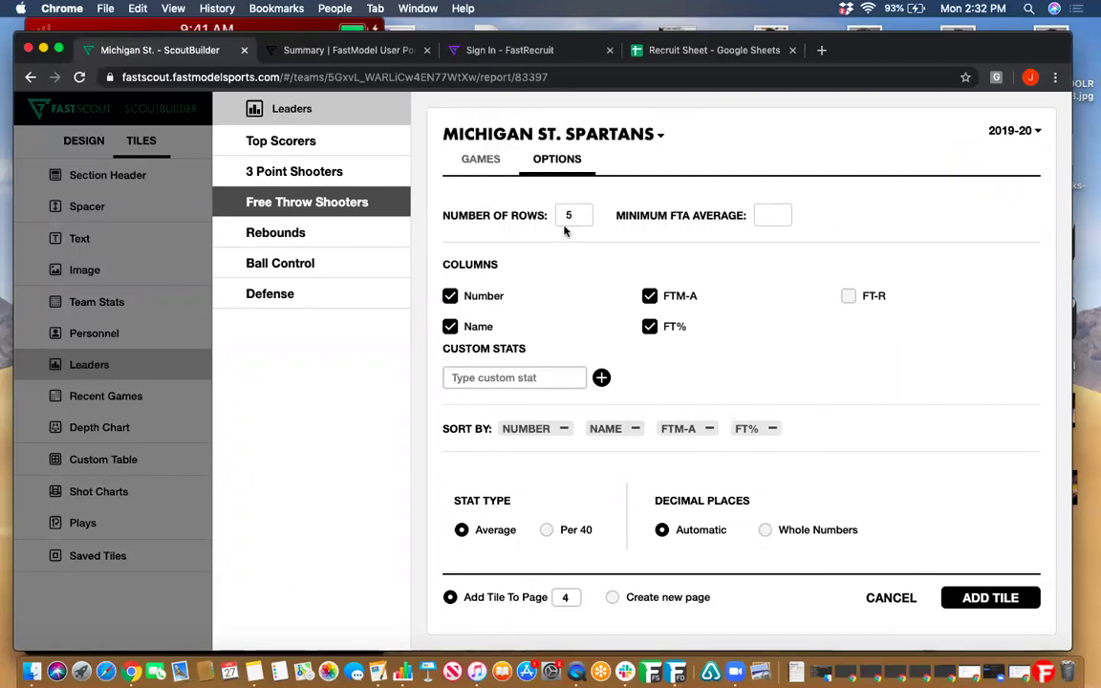
{"action": "scroll", "coordinate": [653, 394], "scroll_direction": "down", "scroll_amount": 5}
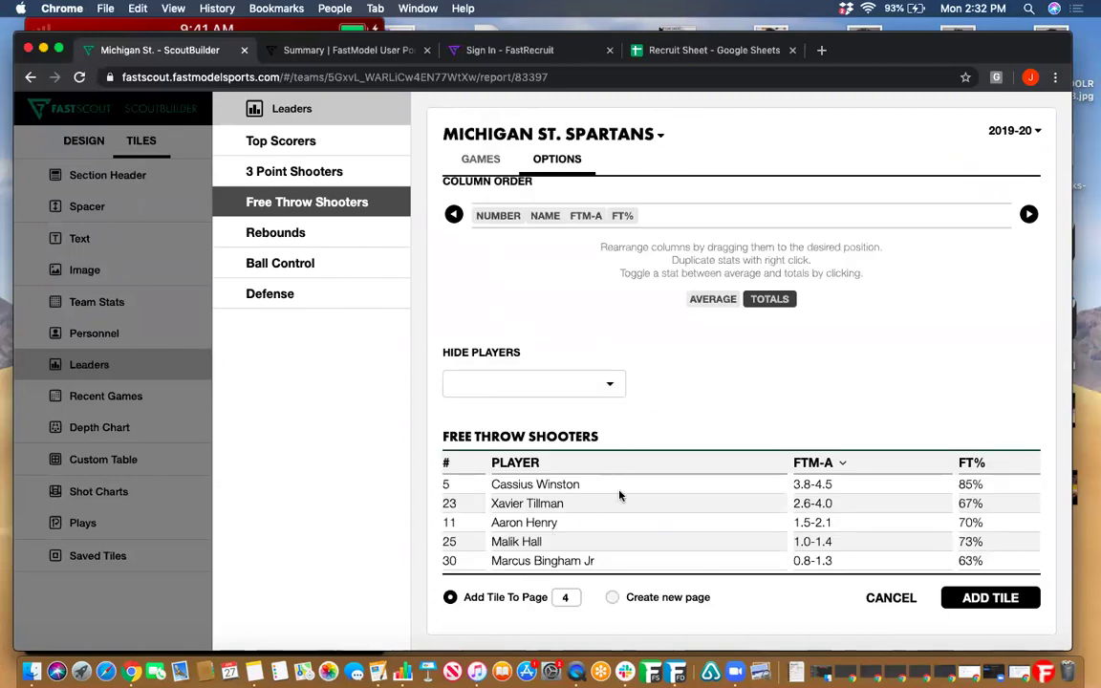
{"action": "scroll", "coordinate": [638, 479], "scroll_direction": "up", "scroll_amount": 5}
{"action": "left_click", "coordinate": [585, 211]}
{"action": "scroll", "coordinate": [631, 382], "scroll_direction": "down", "scroll_amount": 5}
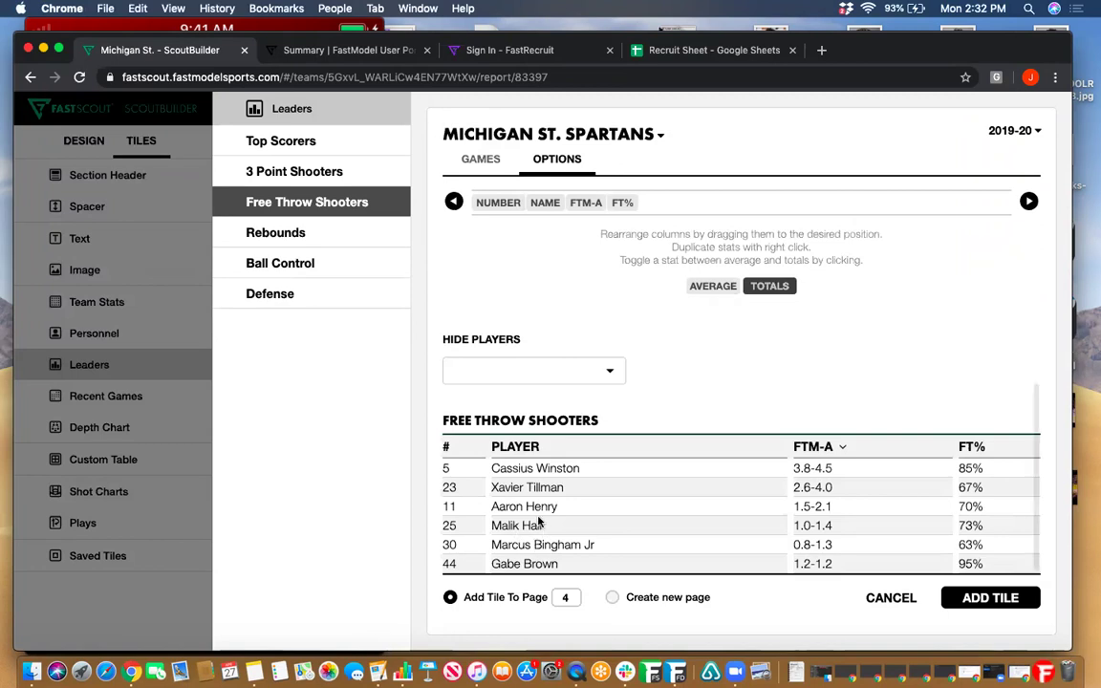
{"action": "scroll", "coordinate": [538, 524], "scroll_direction": "up", "scroll_amount": 5}
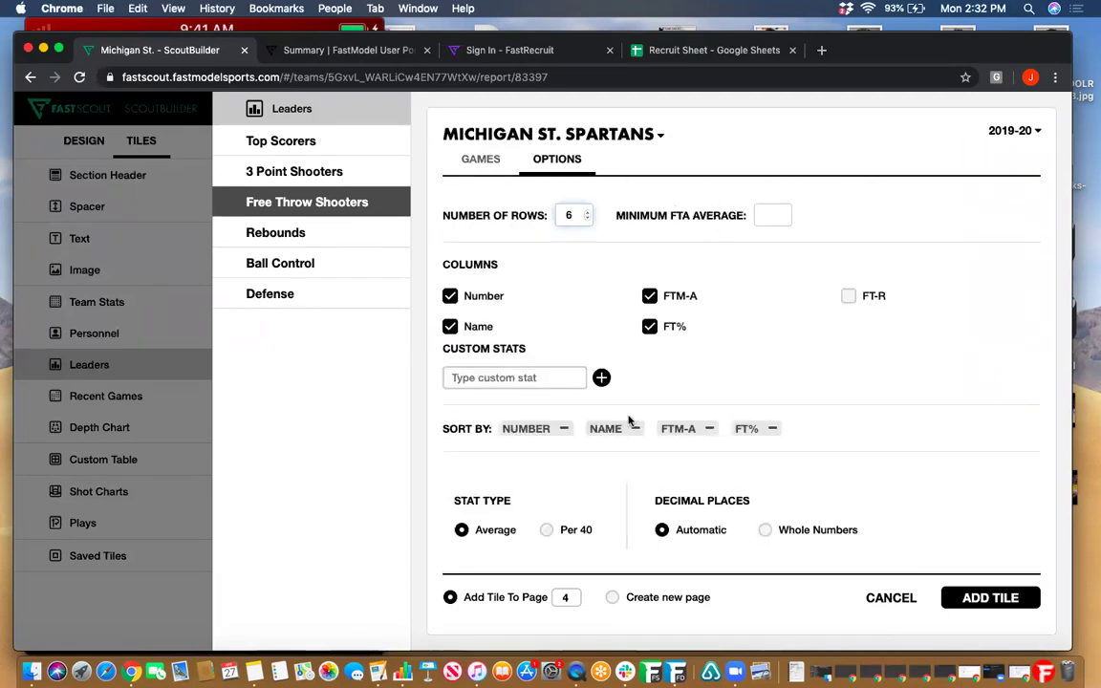
Step: Try showing FTM-A as totals with a minimum FTA total of 10, and return the column to averages
{"action": "scroll", "coordinate": [629, 423], "scroll_direction": "down", "scroll_amount": 4}
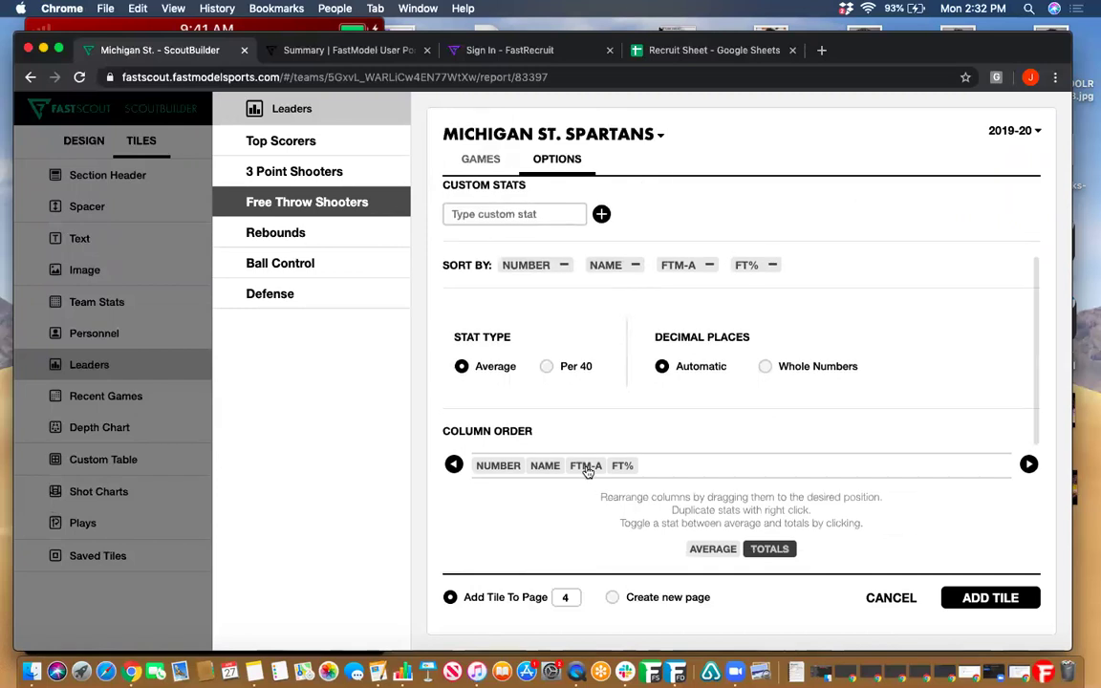
{"action": "left_click", "coordinate": [586, 466]}
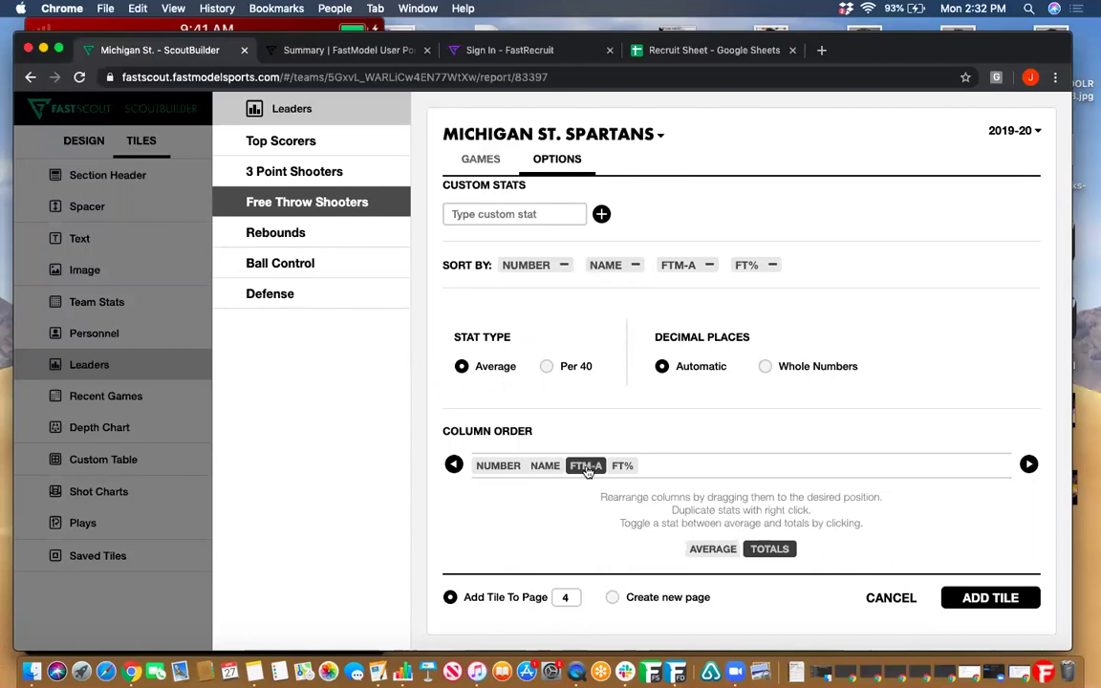
{"action": "scroll", "coordinate": [701, 411], "scroll_direction": "up", "scroll_amount": 2}
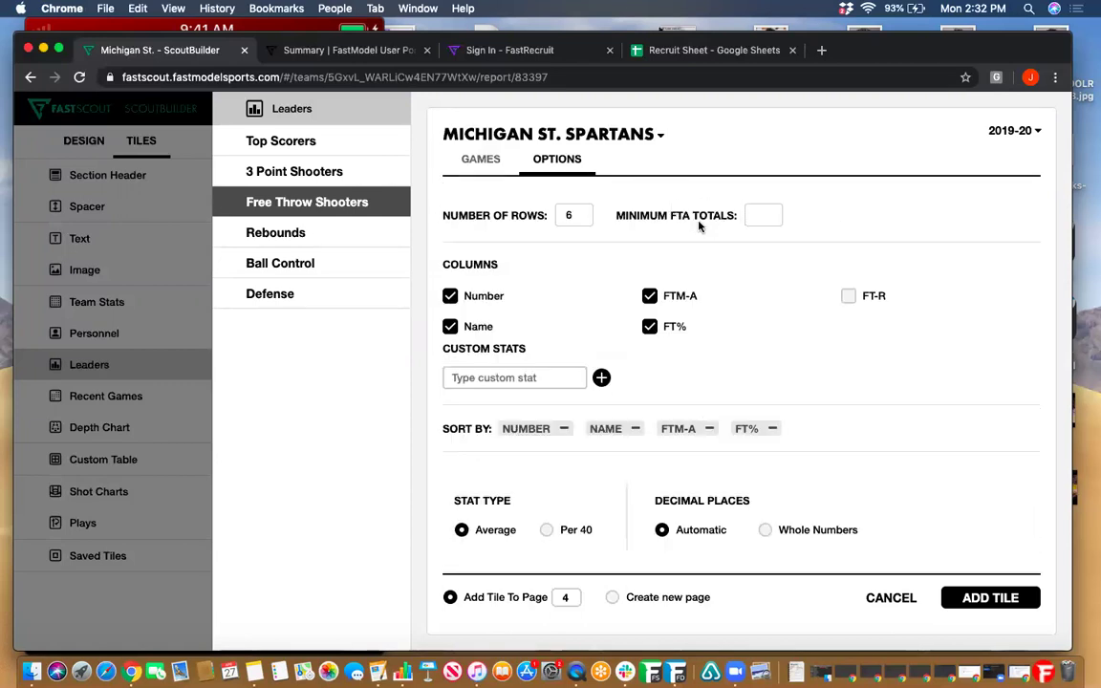
{"action": "left_click", "coordinate": [756, 215]}
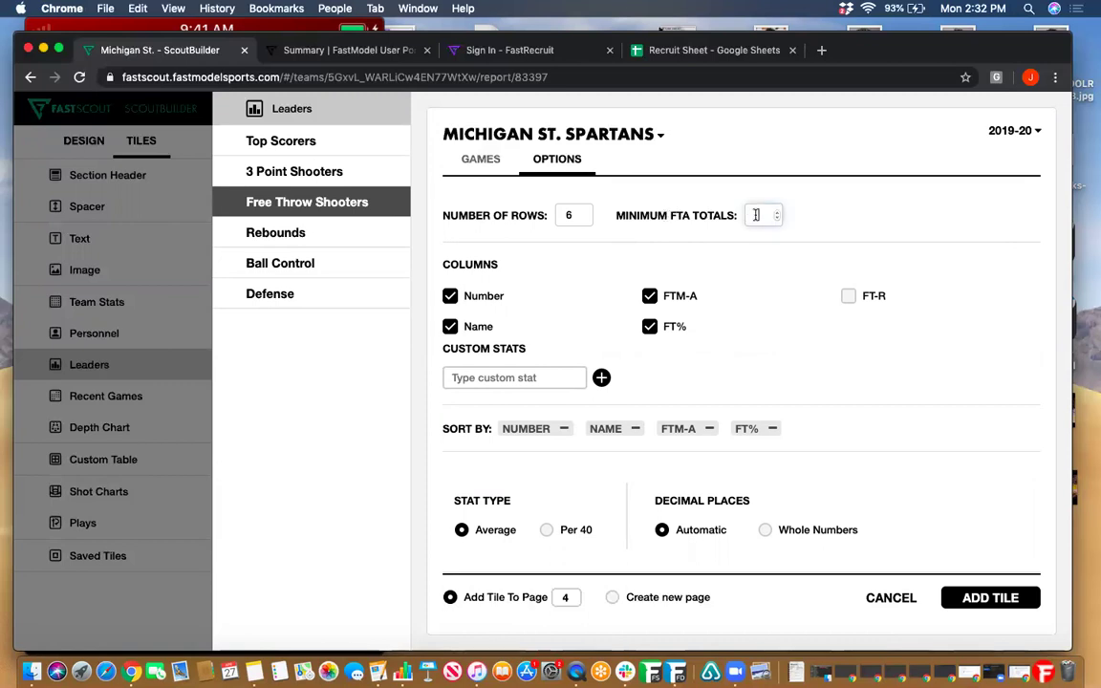
{"action": "type", "text": "10"}
{"action": "left_click", "coordinate": [483, 159]}
{"action": "left_click", "coordinate": [554, 158]}
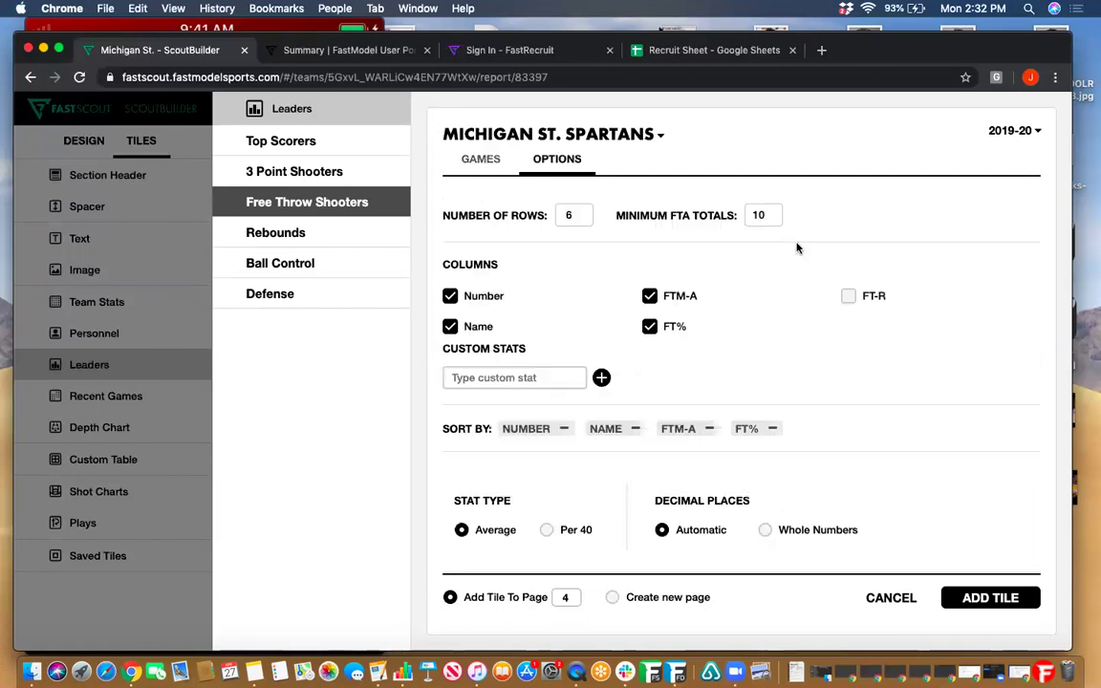
{"action": "scroll", "coordinate": [742, 380], "scroll_direction": "down", "scroll_amount": 5}
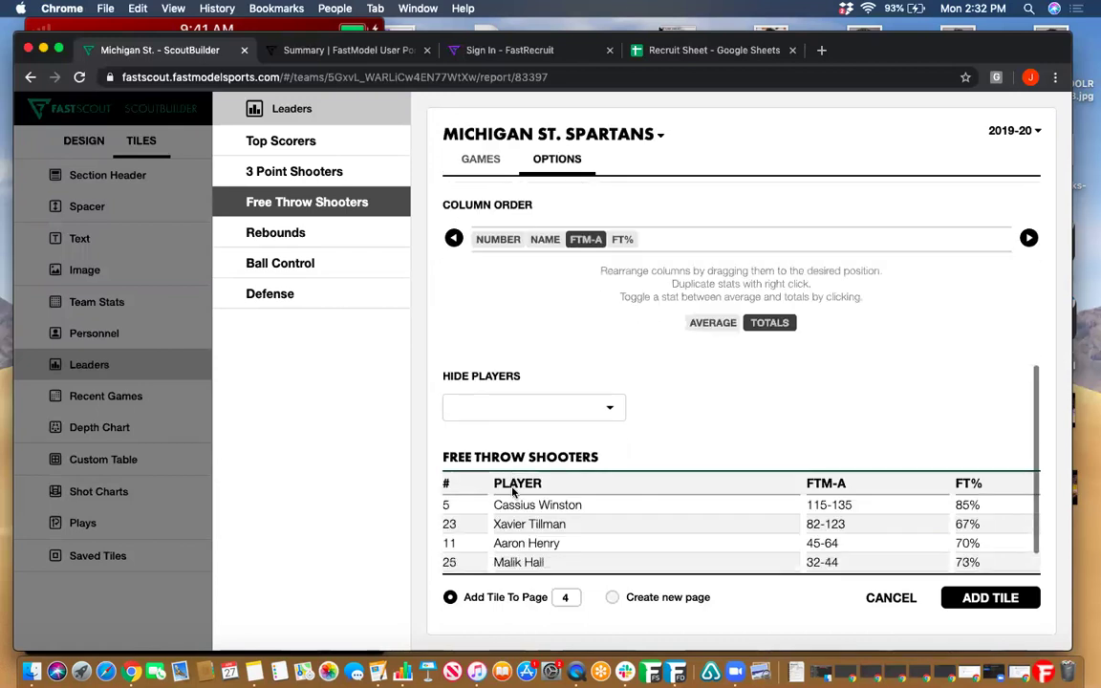
{"action": "scroll", "coordinate": [516, 491], "scroll_direction": "up", "scroll_amount": 4}
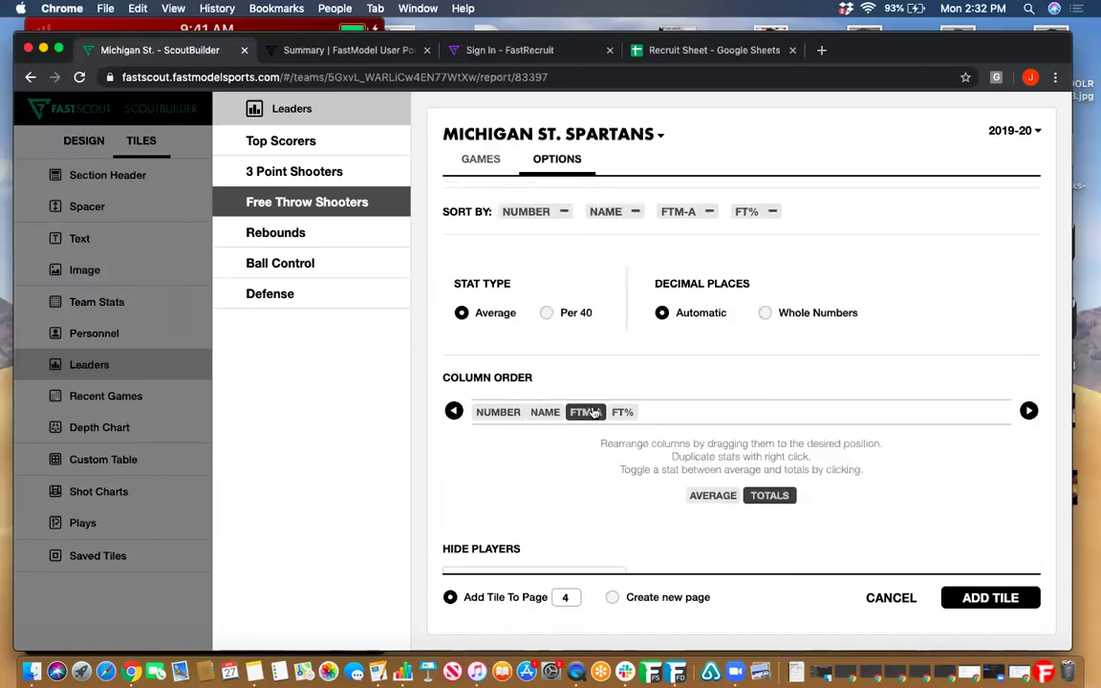
{"action": "scroll", "coordinate": [749, 380], "scroll_direction": "up", "scroll_amount": 3}
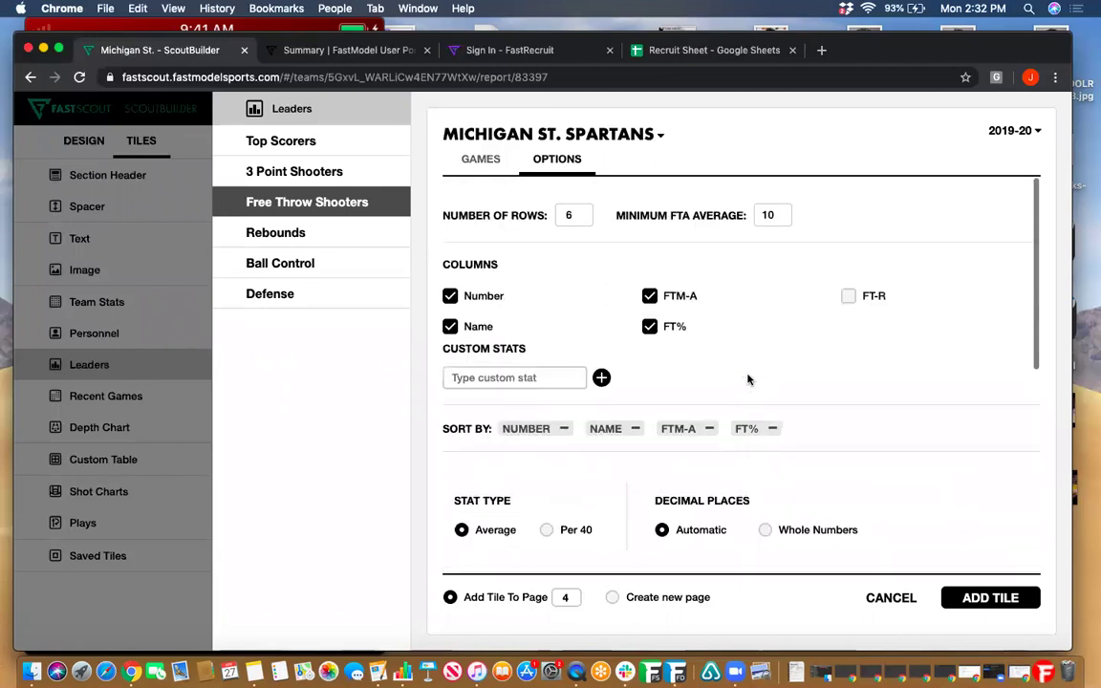
Step: Set the minimum FTA average to .5 and add the Free Throw Shooters tile to page 4
{"action": "key", "text": "BackSpace"}
{"action": "key", "text": "BackSpace"}
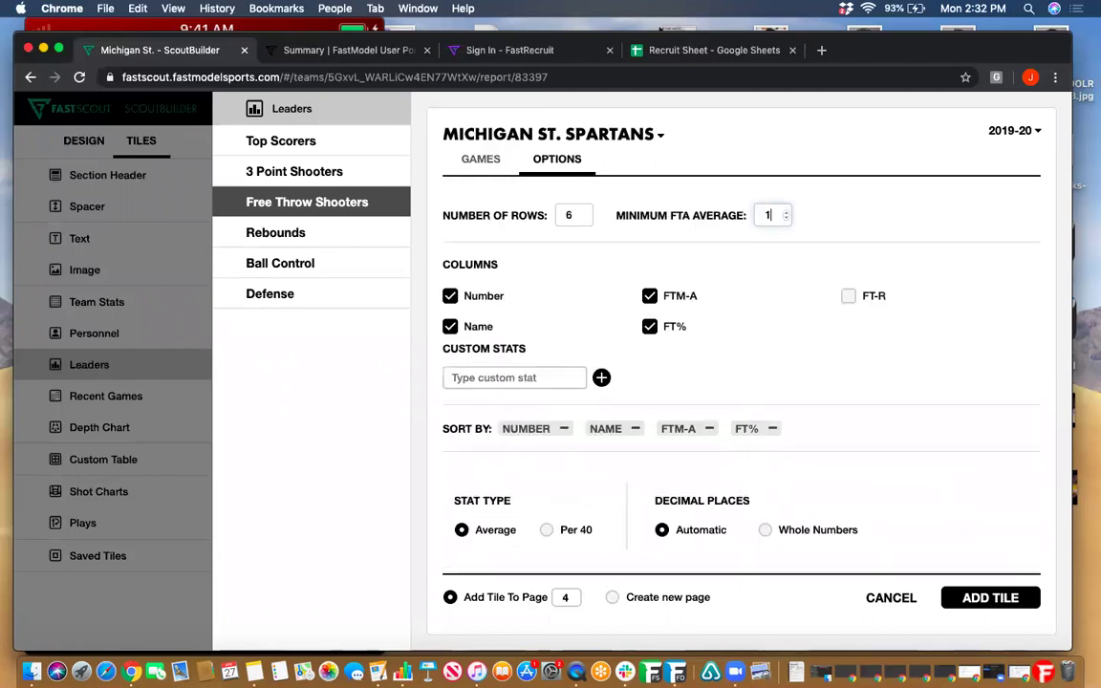
{"action": "type", "text": ".5"}
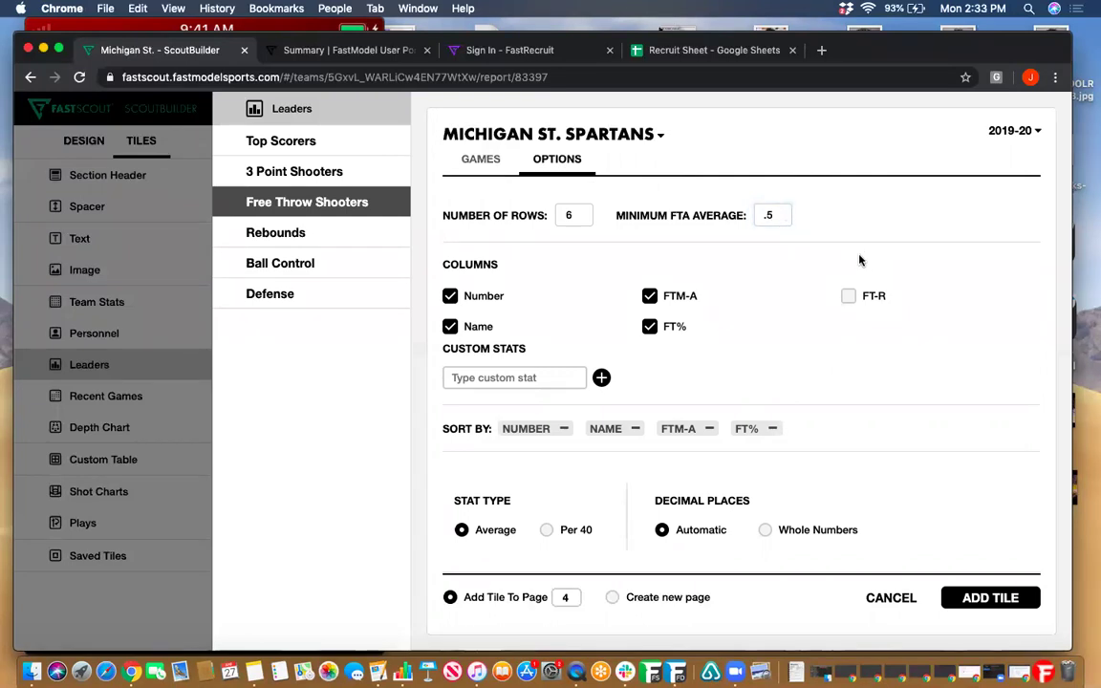
{"action": "scroll", "coordinate": [862, 287], "scroll_direction": "down", "scroll_amount": 10}
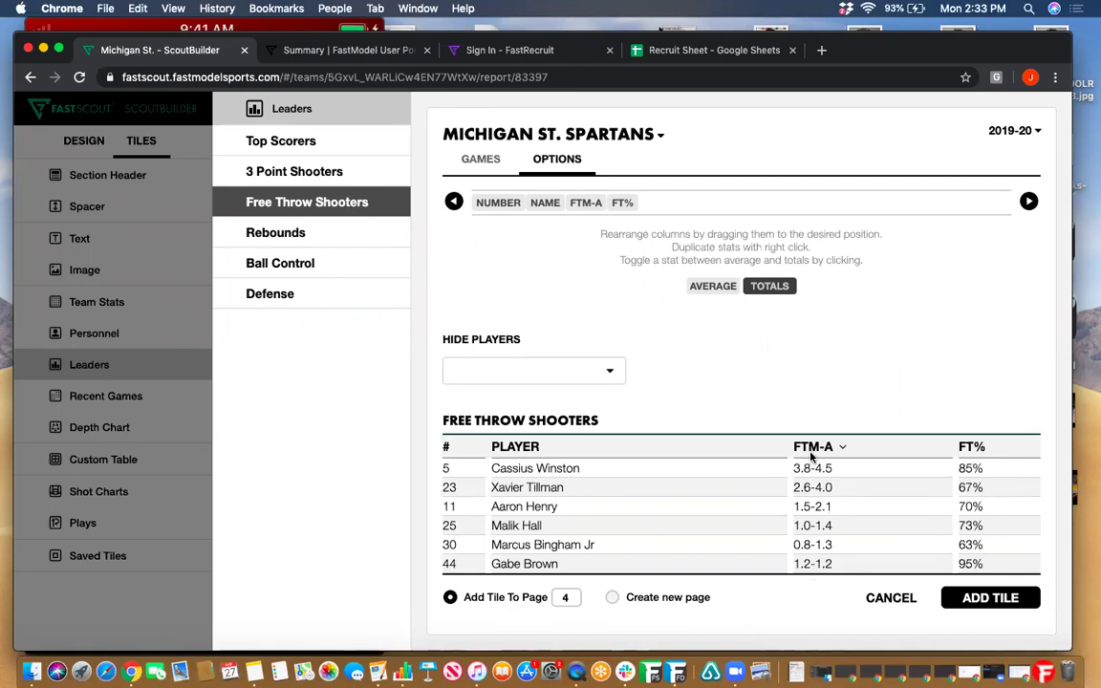
{"action": "scroll", "coordinate": [810, 457], "scroll_direction": "up", "scroll_amount": 10}
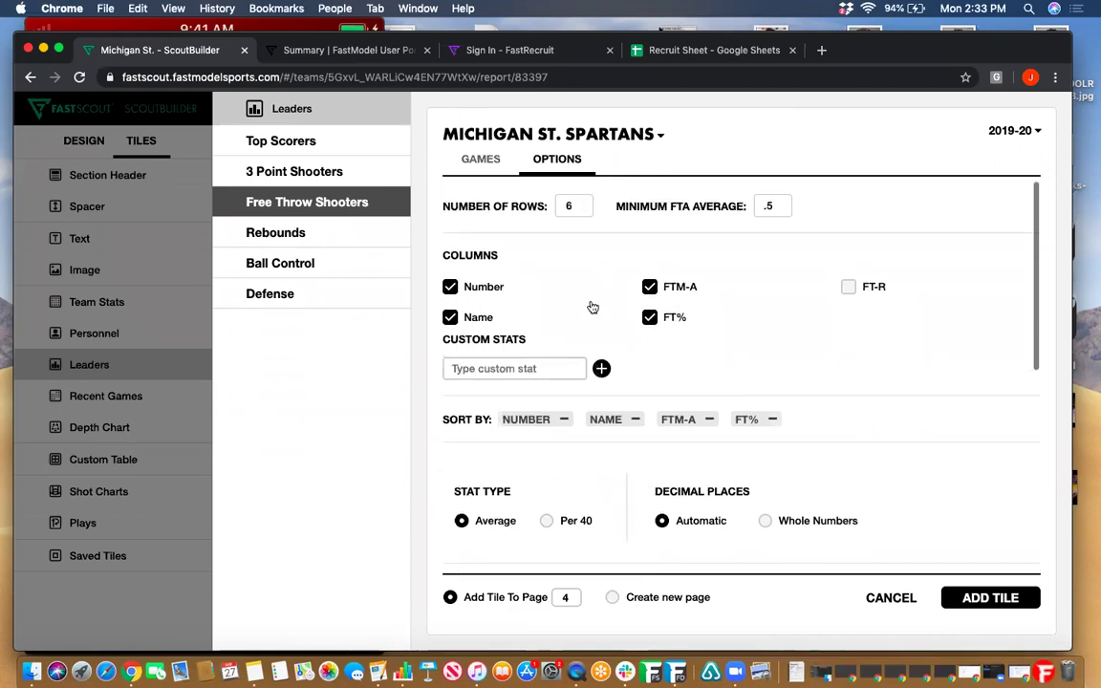
{"action": "scroll", "coordinate": [786, 443], "scroll_direction": "down", "scroll_amount": 3}
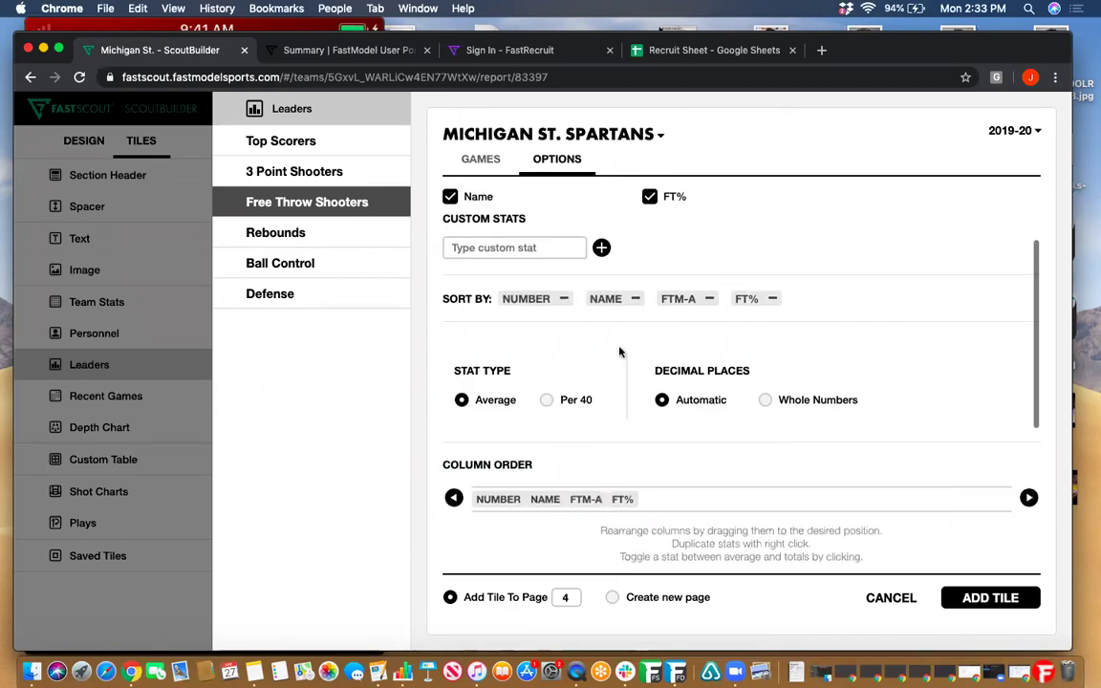
{"action": "left_click", "coordinate": [987, 599]}
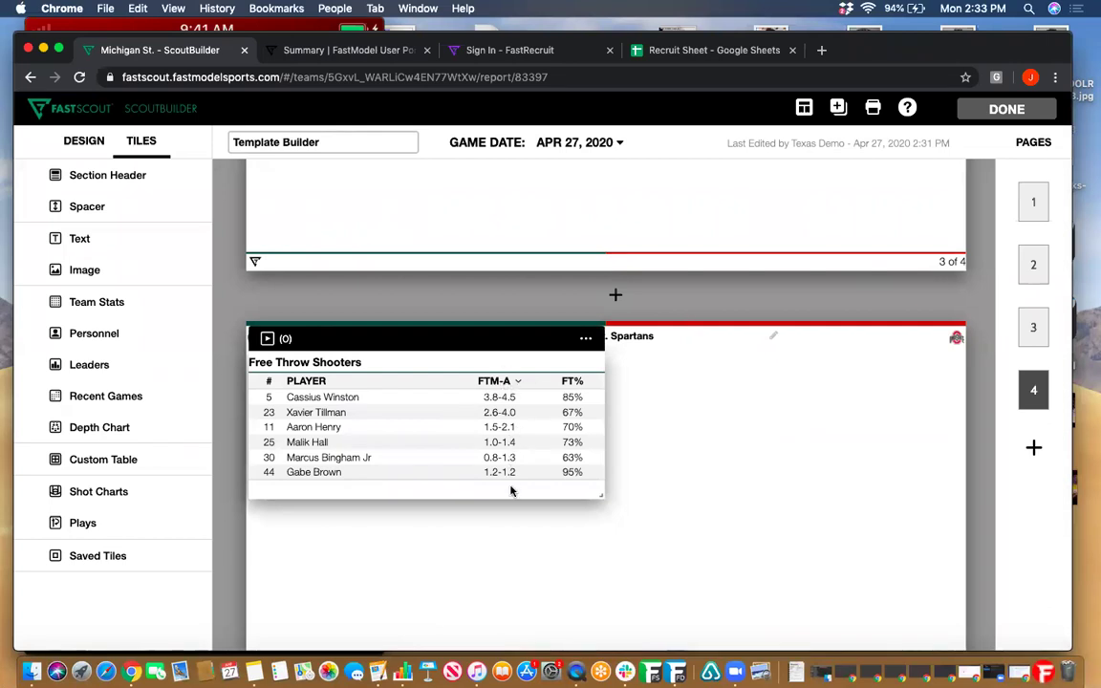
Step: Sort the Free Throw Shooters tile by FT% from lowest to highest and retitle it "Worst Free Throw Shooters"
{"action": "left_click", "coordinate": [579, 381]}
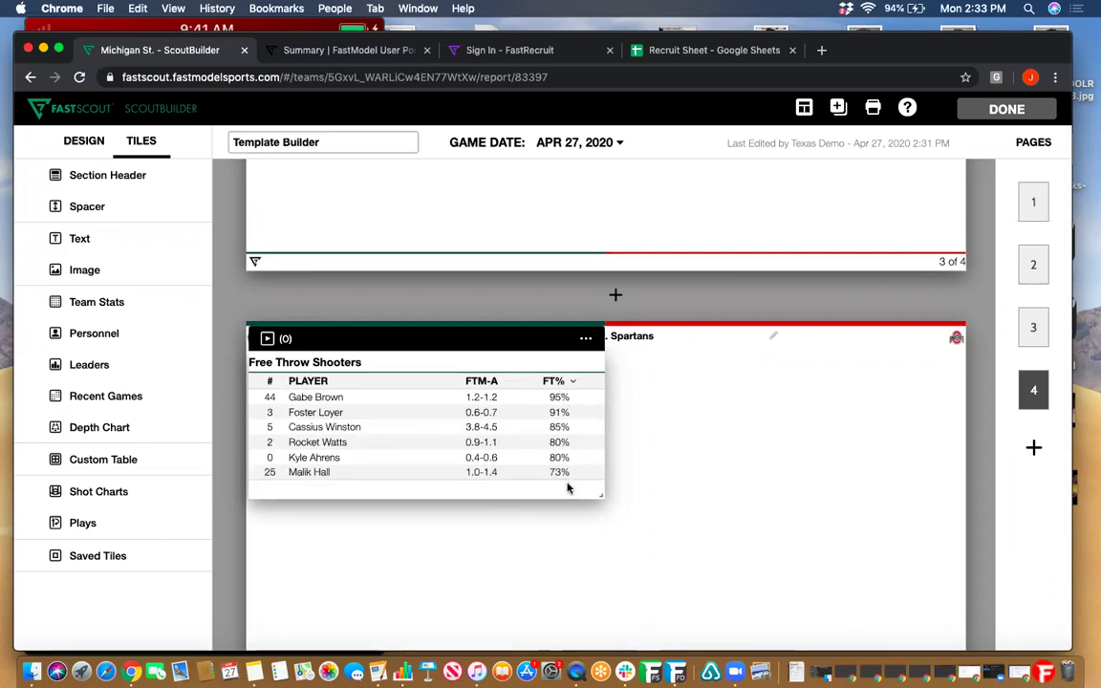
{"action": "left_click", "coordinate": [572, 382]}
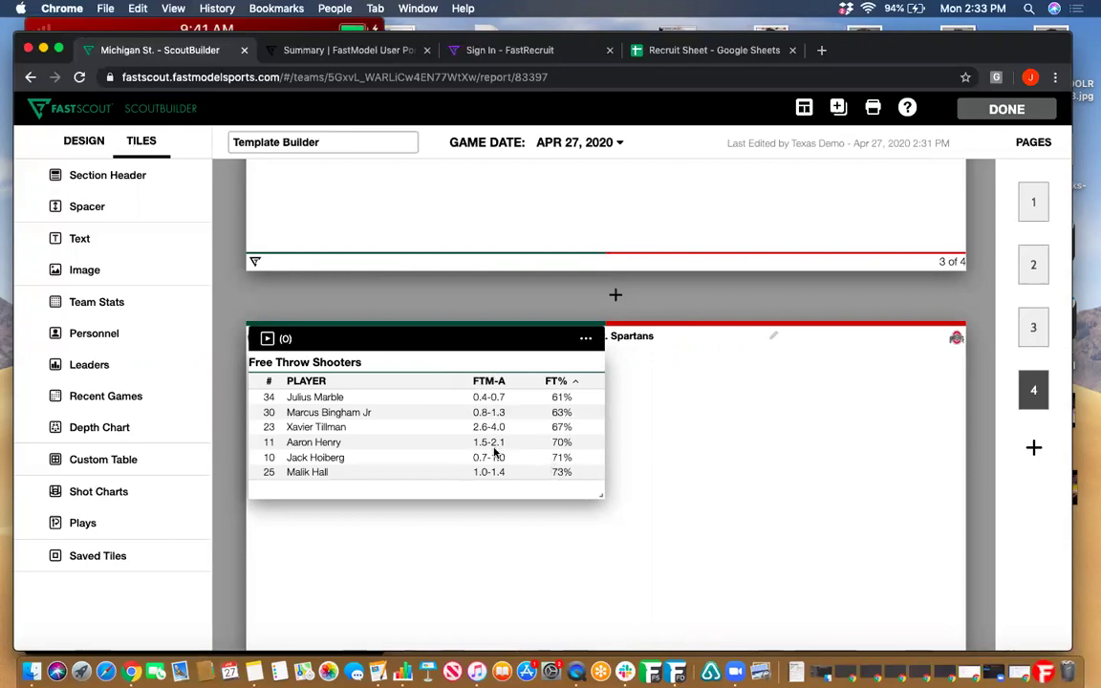
{"action": "left_click", "coordinate": [287, 363]}
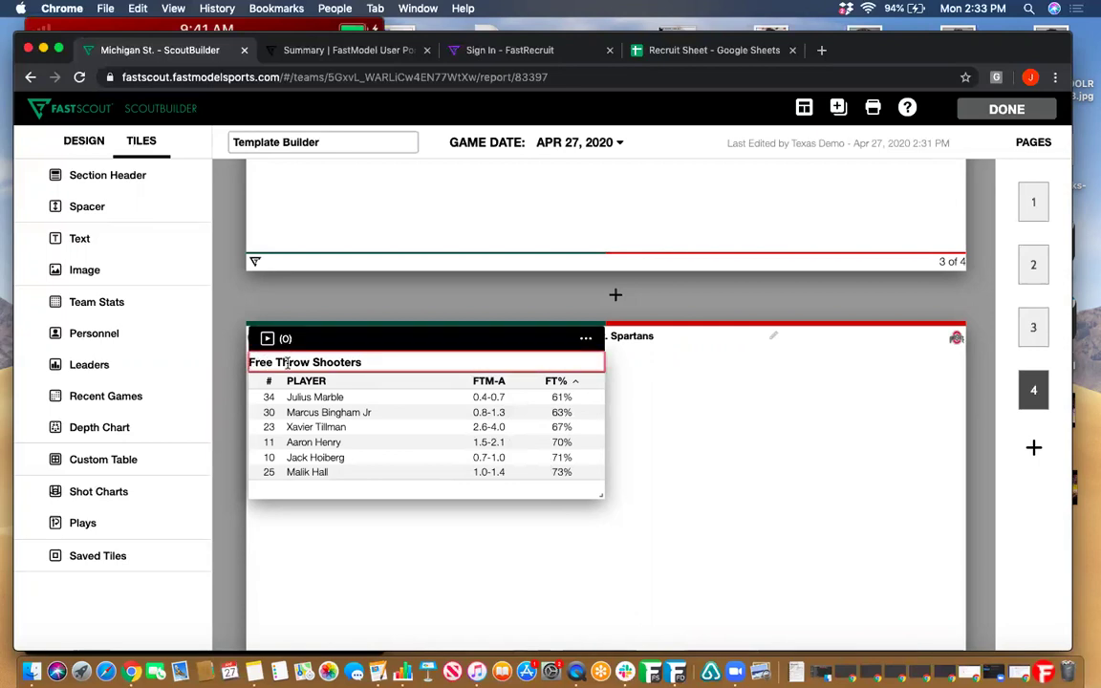
{"action": "type", "text": "Worst"}
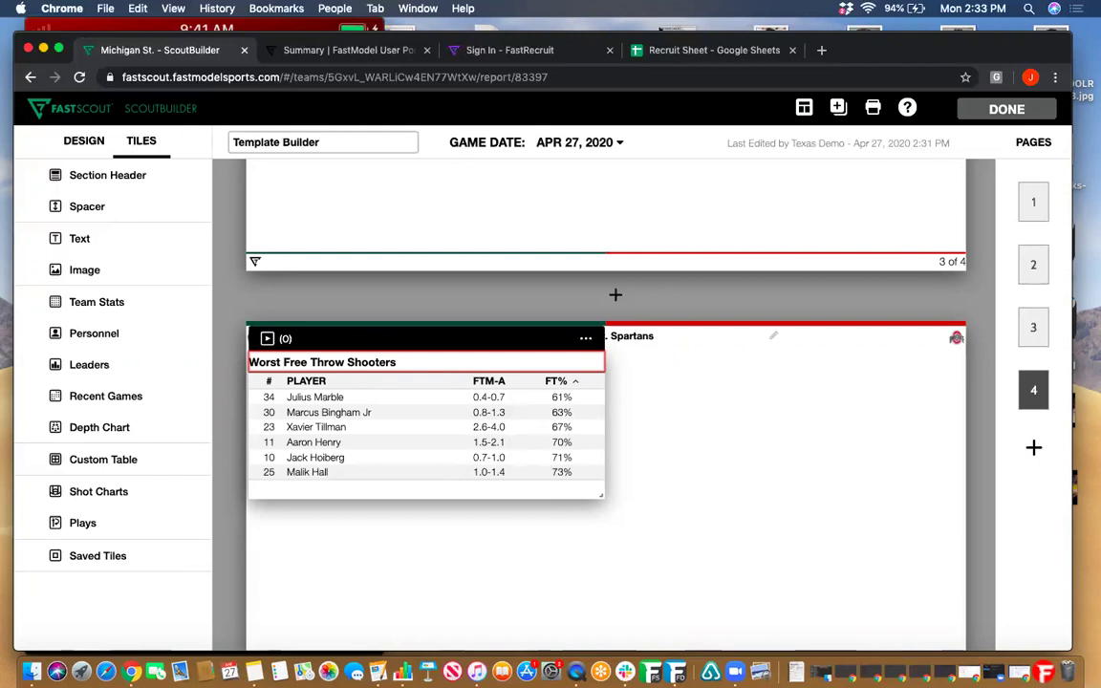
Step: Duplicate the Worst Free Throw Shooters tile and sort the copy by FT% from highest to lowest
{"action": "left_click", "coordinate": [586, 341]}
{"action": "left_click", "coordinate": [572, 504]}
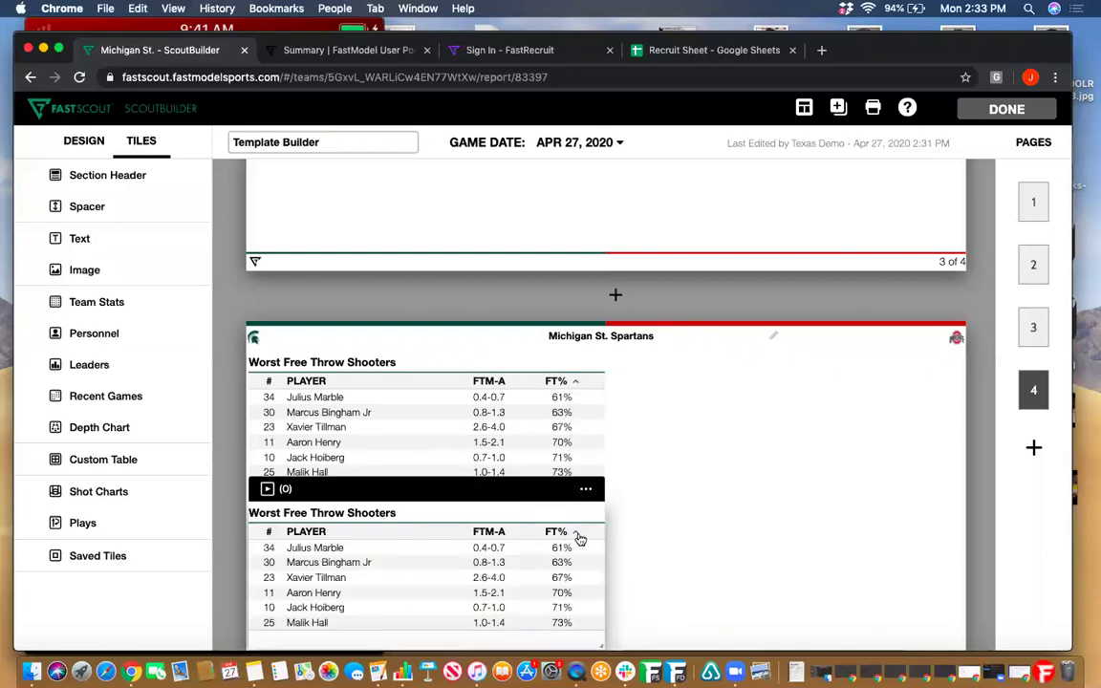
{"action": "left_click", "coordinate": [577, 535]}
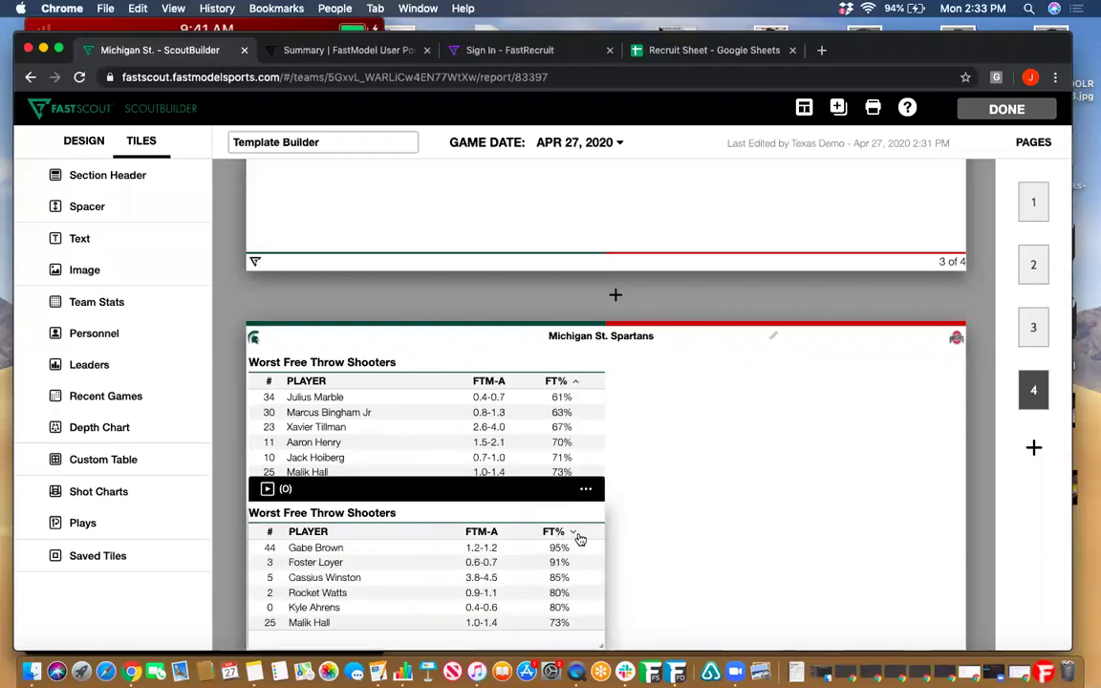
Step: Retitle the duplicated tile "Best Free Throw Shooters" and place it beside the Worst Free Throw Shooters tile
{"action": "left_click", "coordinate": [277, 514]}
{"action": "key", "text": "BackSpace"}
{"action": "key", "text": "BackSpace"}
{"action": "key", "text": "BackSpace"}
{"action": "type", "text": "Be"}
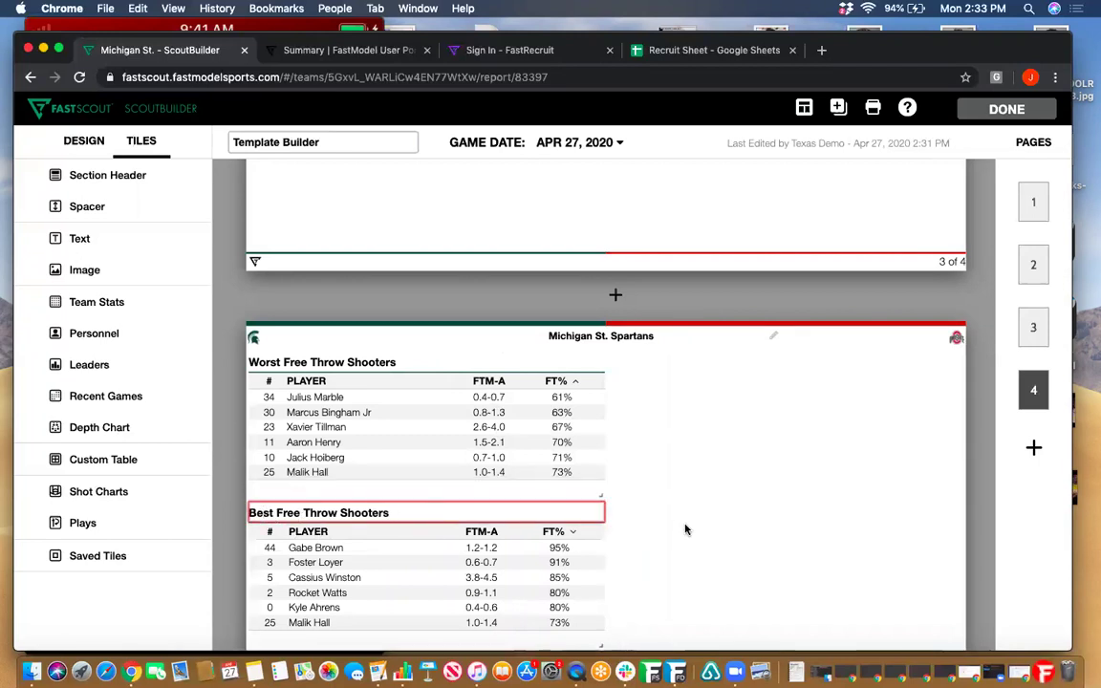
{"action": "left_click", "coordinate": [728, 546]}
{"action": "left_click_drag", "start_coordinate": [435, 497], "coordinate": [789, 489]}
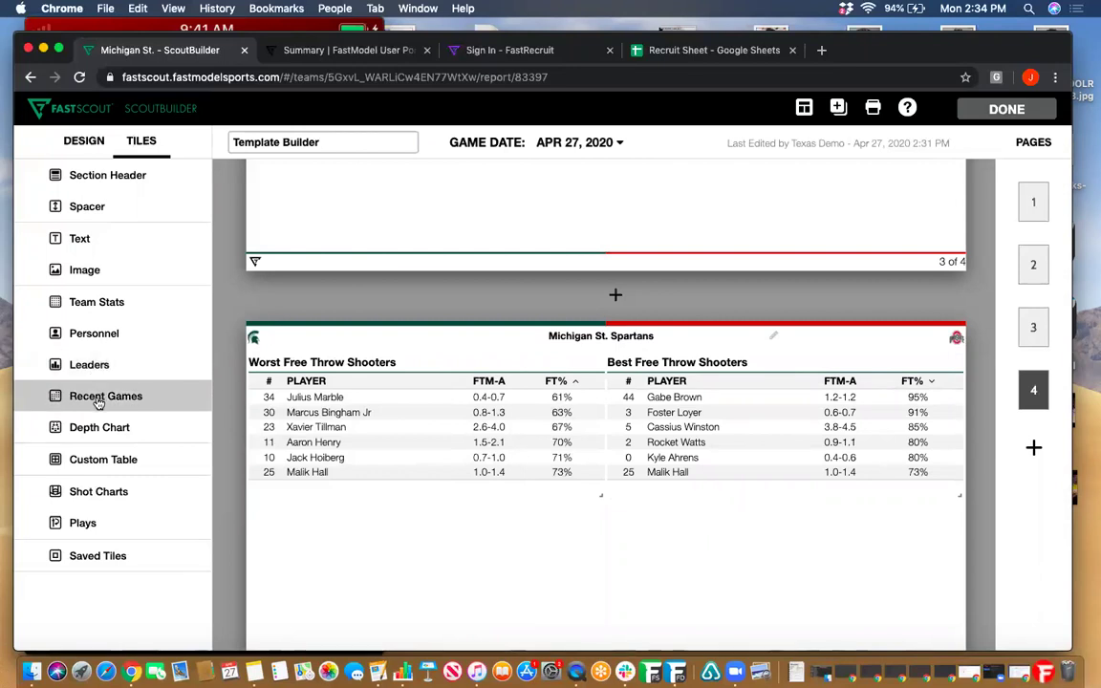
Step: Add a Recent Games tile showing the last 7 games to page 4
{"action": "left_click", "coordinate": [98, 399]}
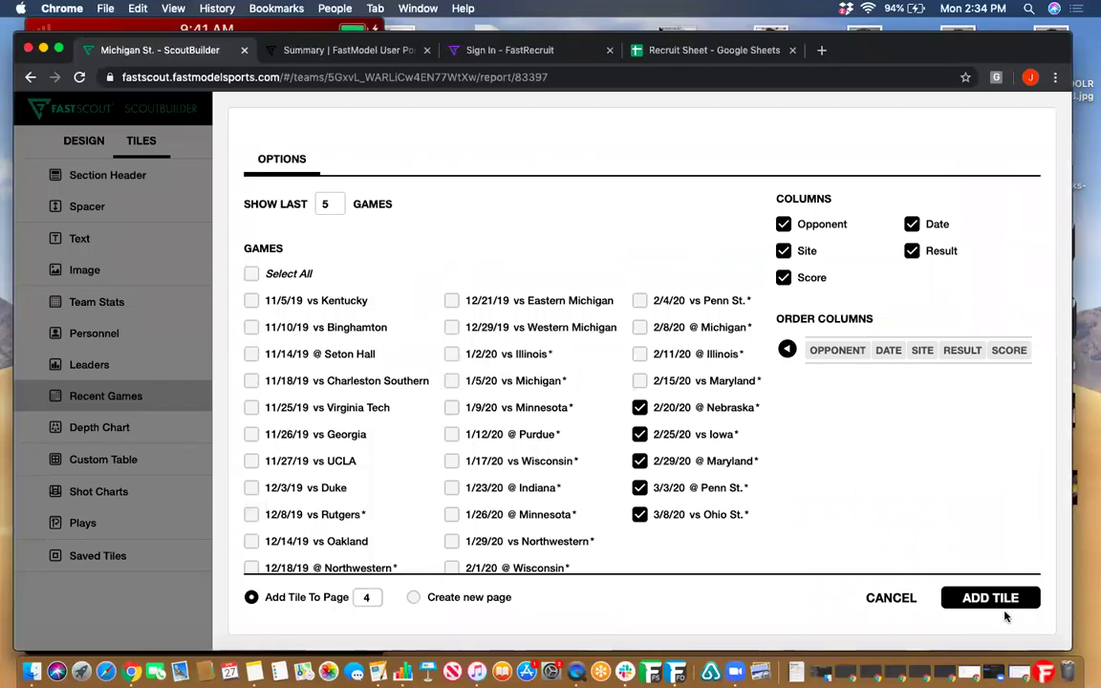
{"action": "left_click", "coordinate": [338, 201]}
{"action": "left_click", "coordinate": [338, 201]}
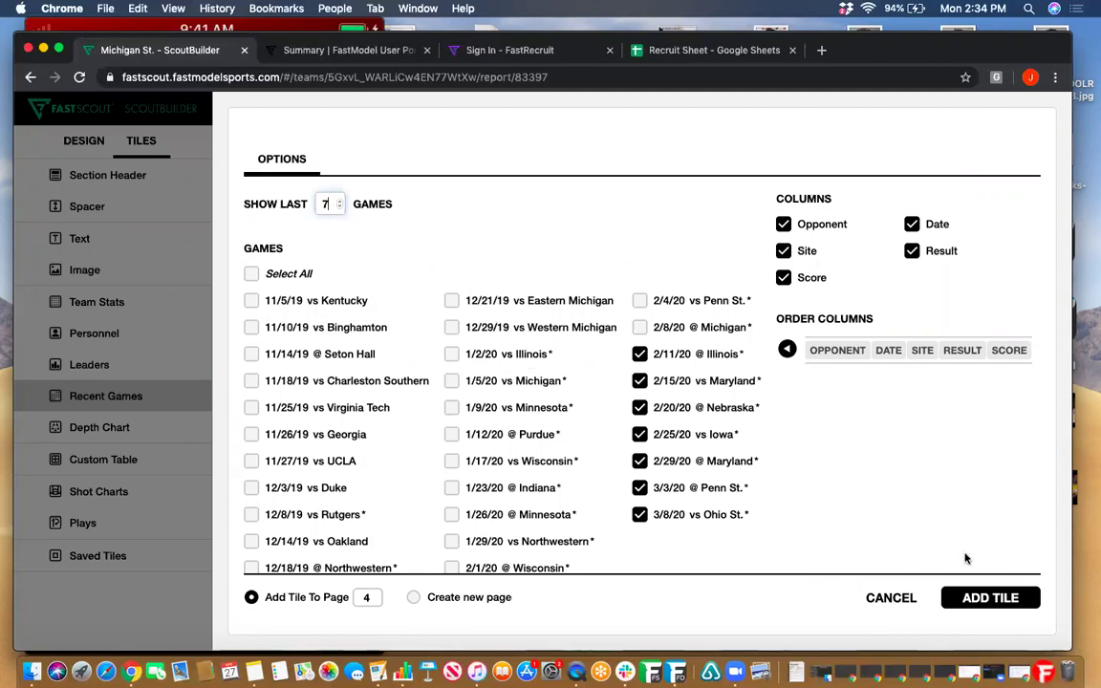
{"action": "left_click", "coordinate": [984, 597]}
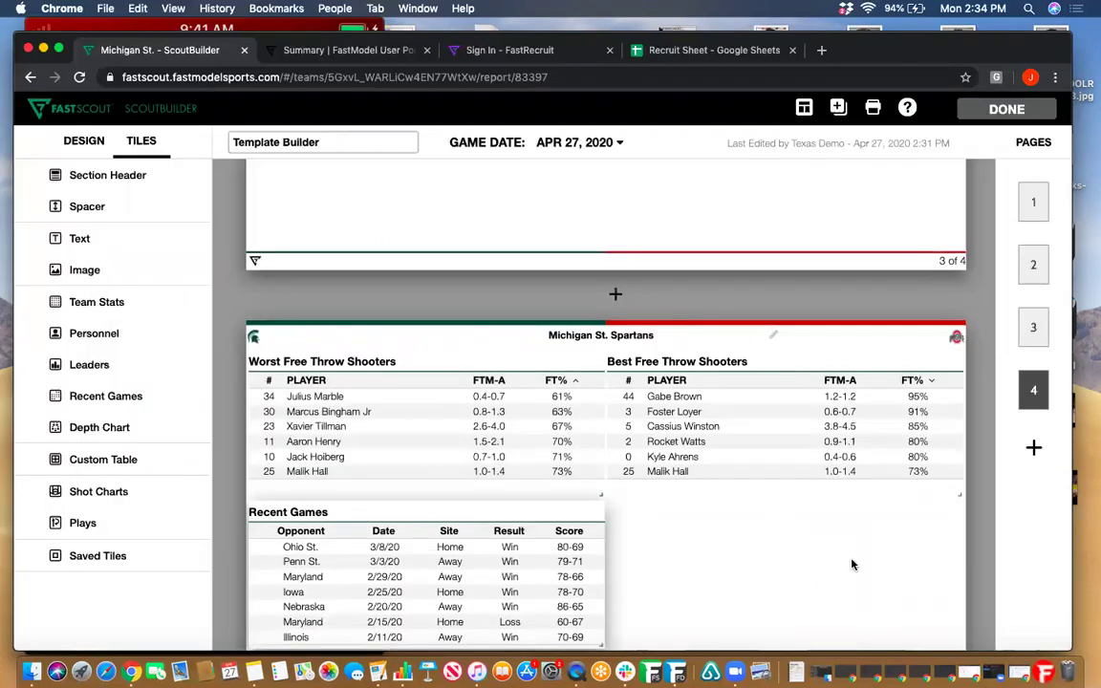
Step: Add a Depth Chart tile to page 4 with jersey number, first name and last name as the player info
{"action": "mouse_move", "coordinate": [426, 452]}
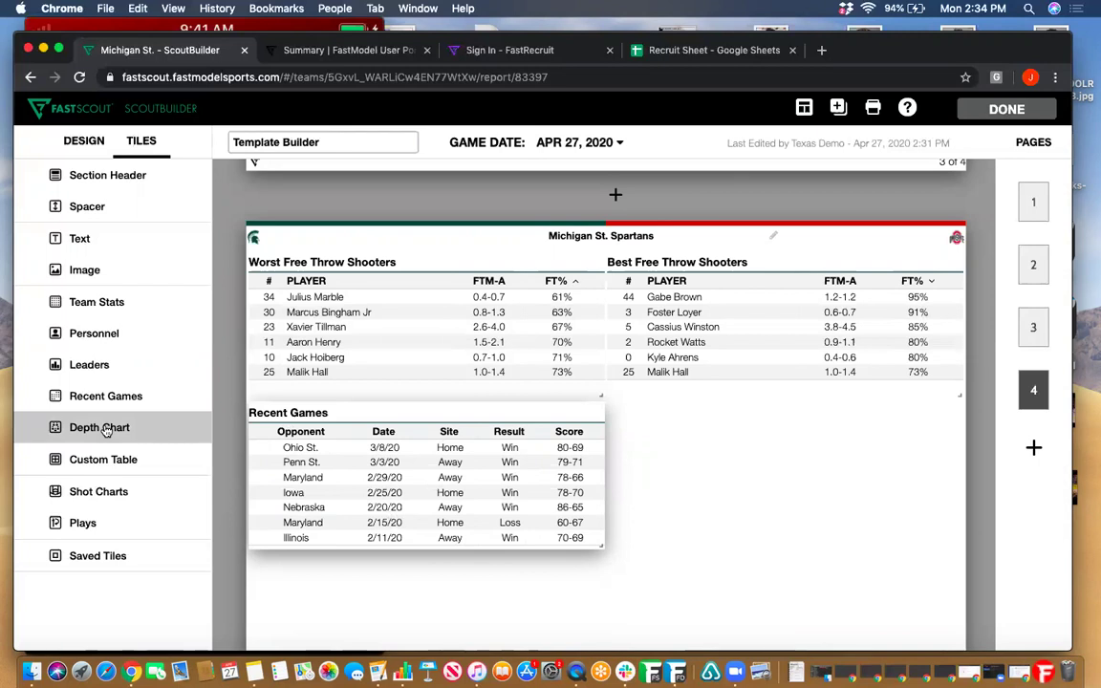
{"action": "left_click_drag", "start_coordinate": [105, 430], "coordinate": [364, 599]}
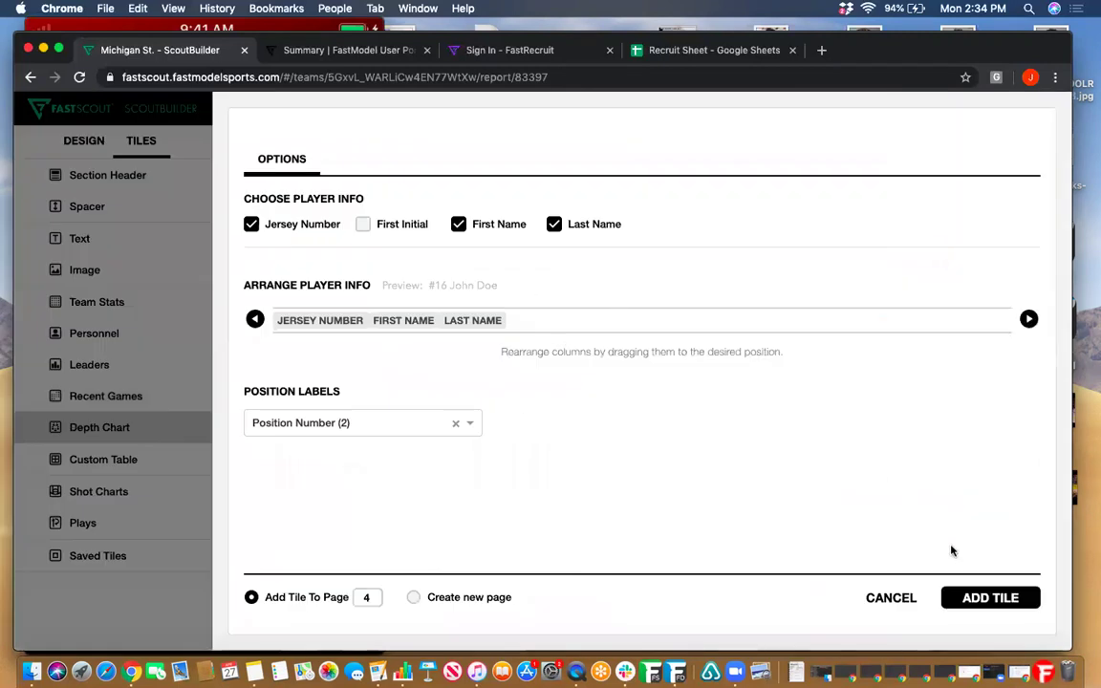
{"action": "left_click", "coordinate": [984, 597]}
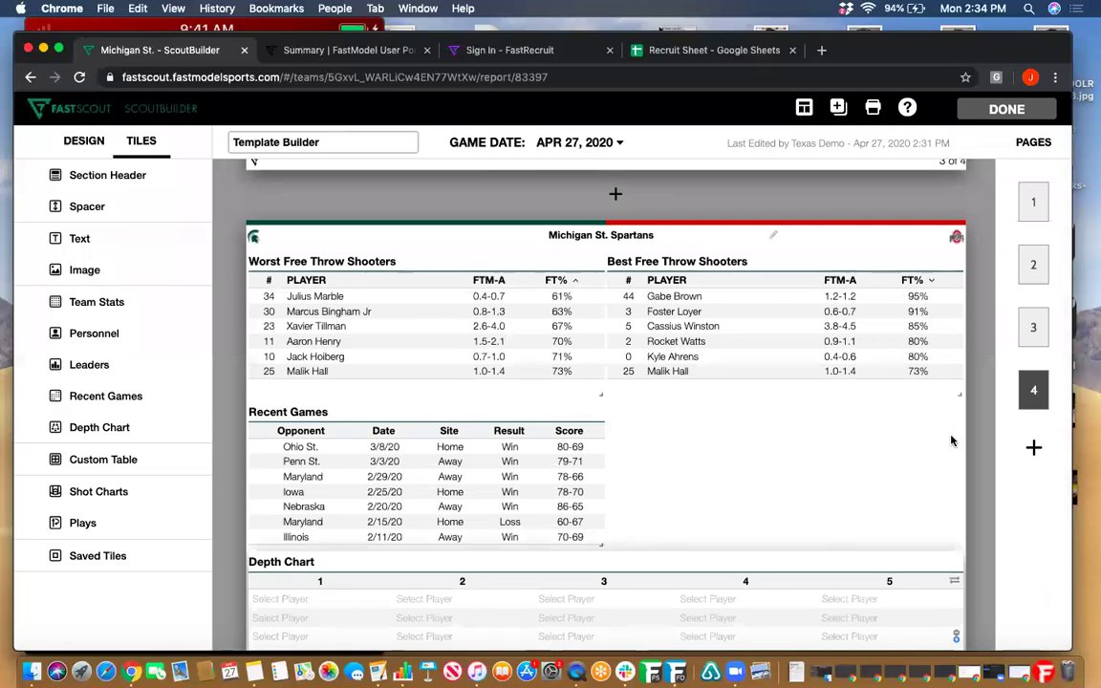
Step: Fill the Depth Chart with #5 and #3 as first and second at position 1, and #11 as first at position 2
{"action": "scroll", "coordinate": [951, 441], "scroll_direction": "down", "scroll_amount": 3}
{"action": "left_click", "coordinate": [297, 479]}
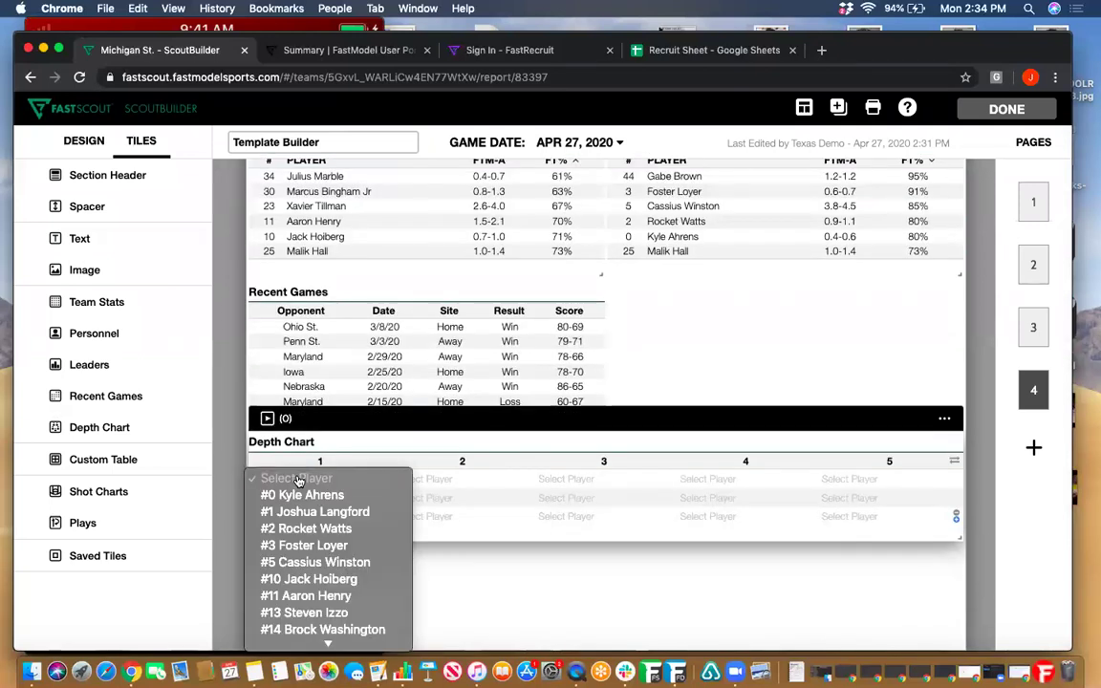
{"action": "left_click", "coordinate": [307, 571]}
{"action": "left_click", "coordinate": [279, 498]}
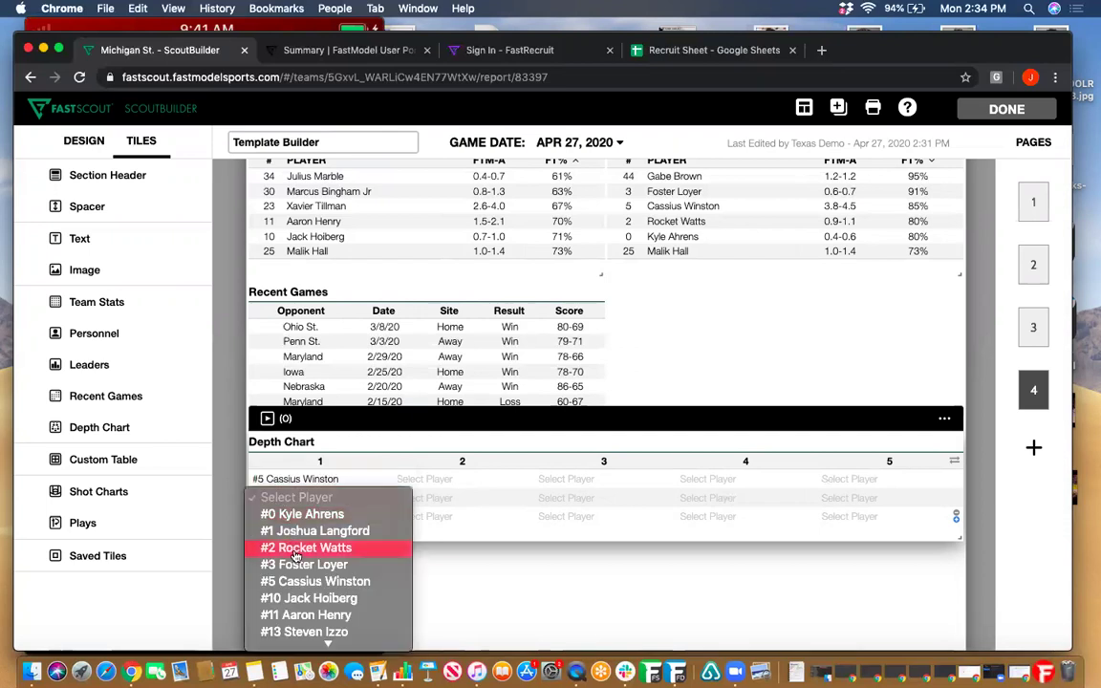
{"action": "left_click", "coordinate": [301, 564]}
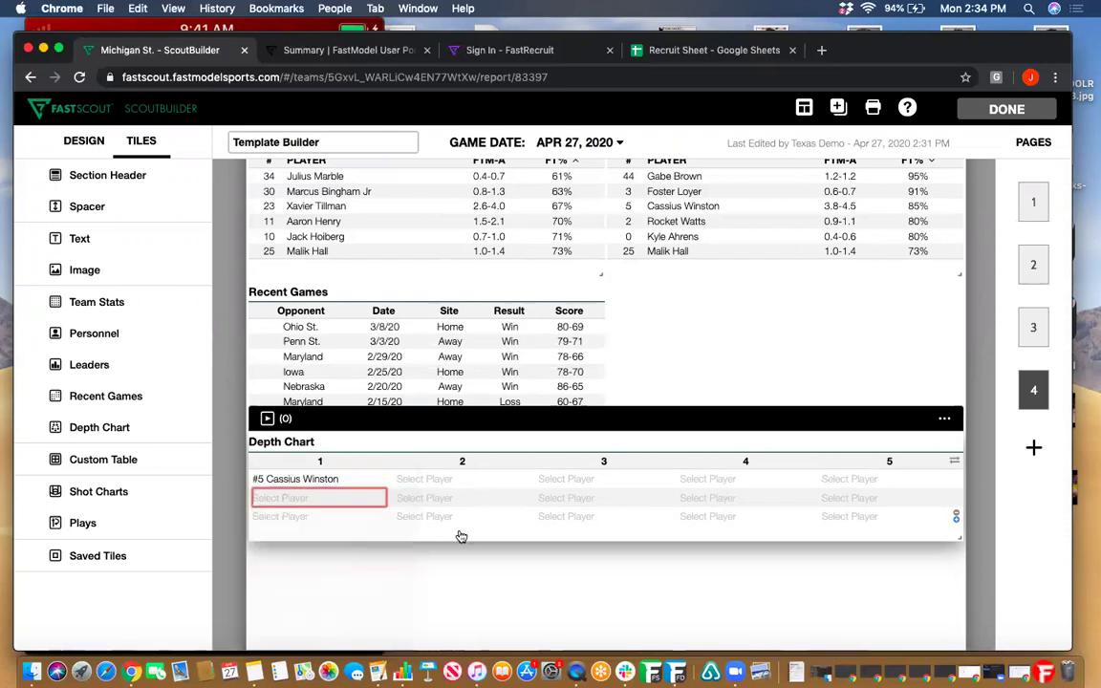
{"action": "left_click", "coordinate": [432, 481]}
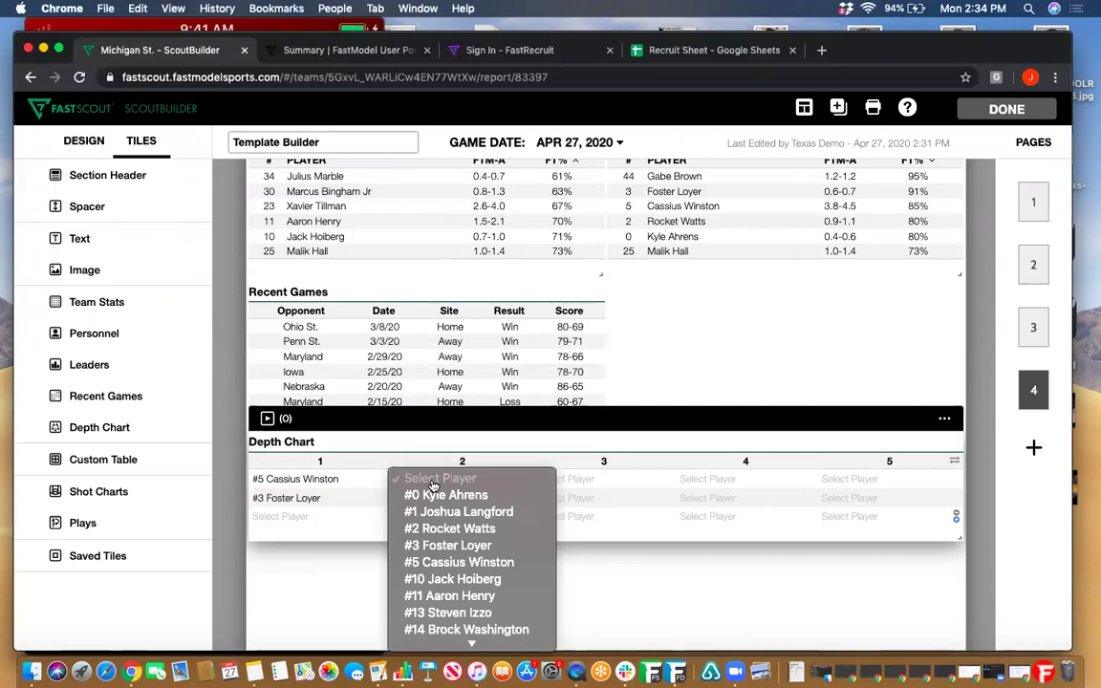
{"action": "left_click", "coordinate": [457, 596]}
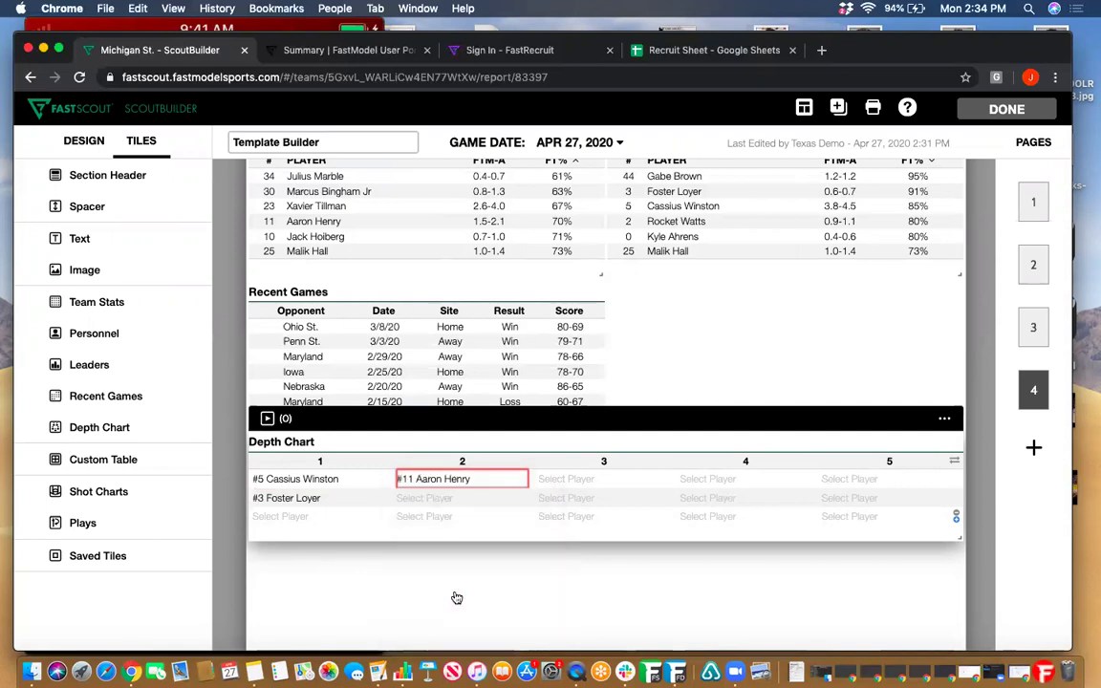
Step: Switch the Depth Chart's position labels to full position names and add a Custom Table tile below it
{"action": "left_click", "coordinate": [956, 462]}
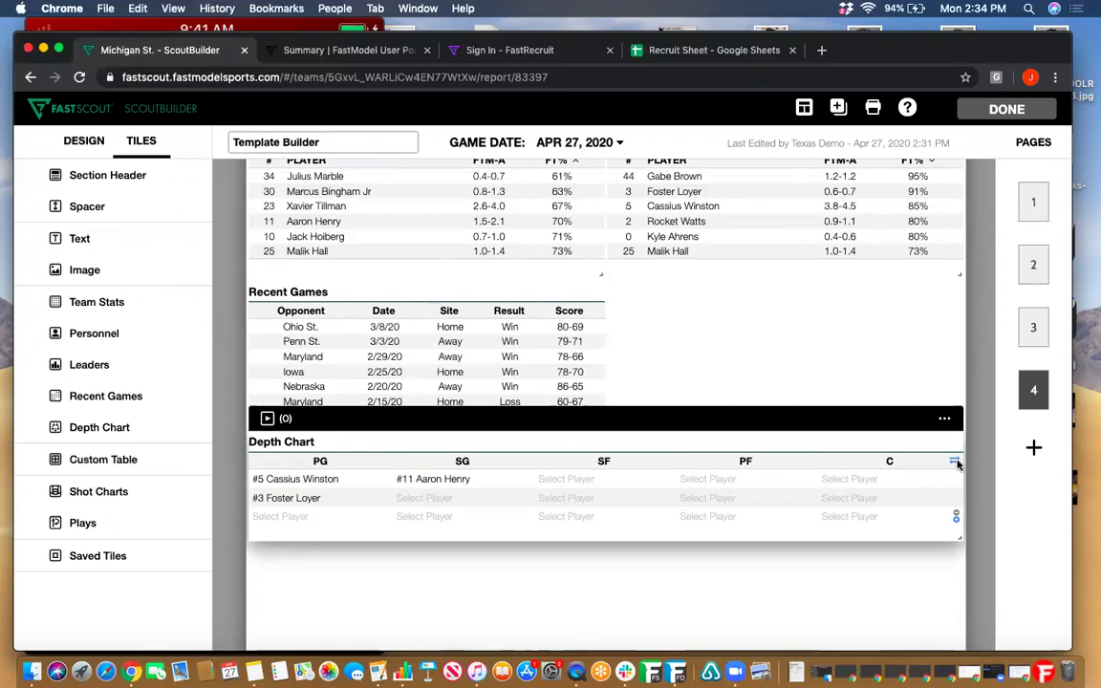
{"action": "left_click", "coordinate": [956, 463]}
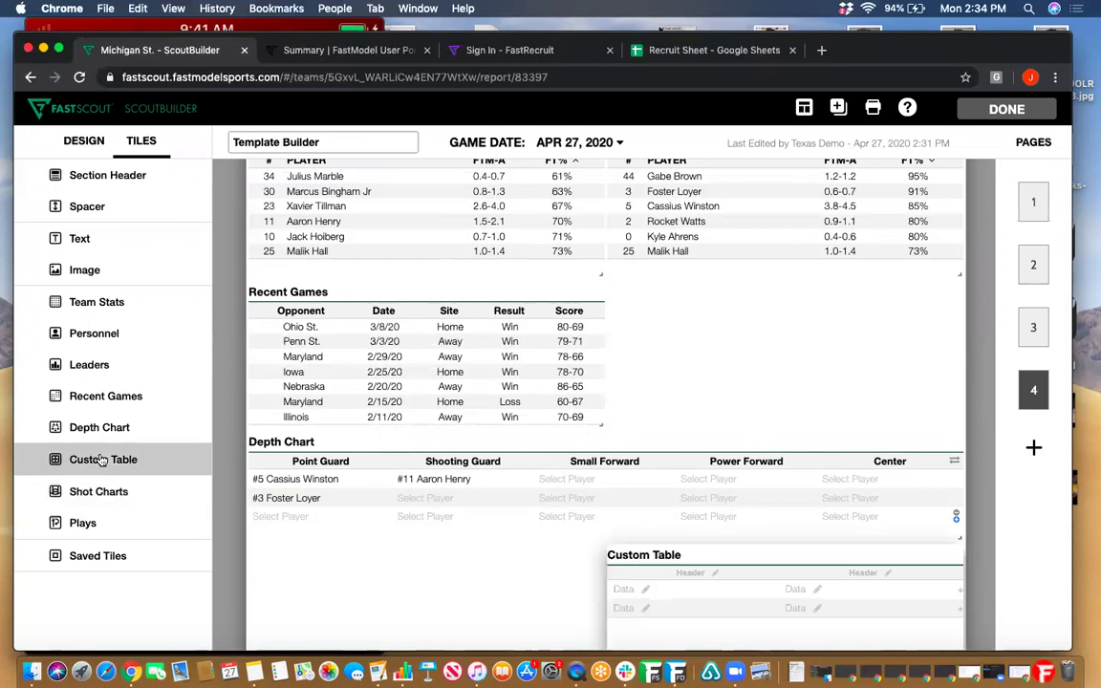
{"action": "mouse_move", "coordinate": [567, 442]}
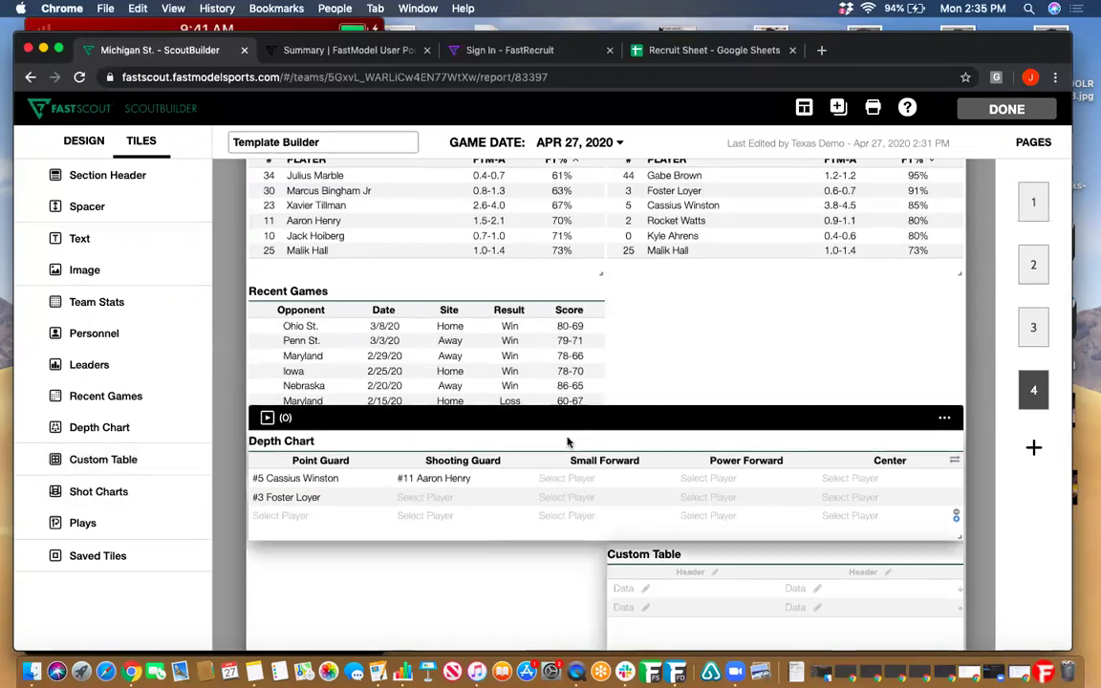
{"action": "scroll", "coordinate": [574, 445], "scroll_direction": "down", "scroll_amount": 5}
{"action": "mouse_move", "coordinate": [670, 397]}
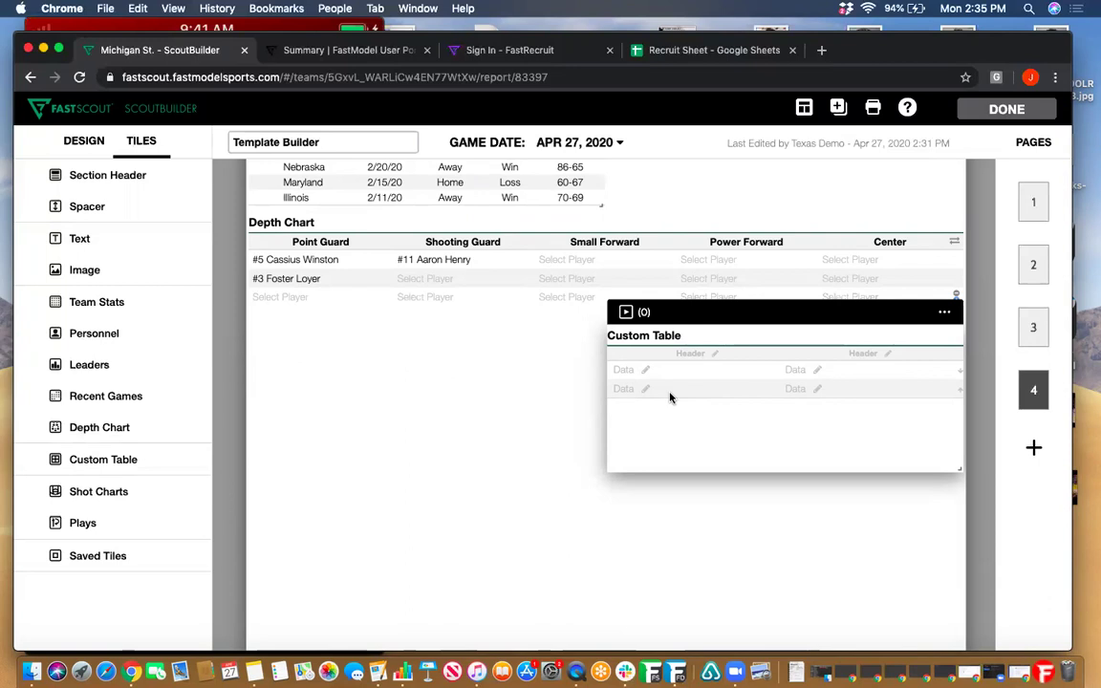
Step: Add the saved Matchups tile to page 4 beside the Recent Games tile
{"action": "left_click", "coordinate": [160, 551]}
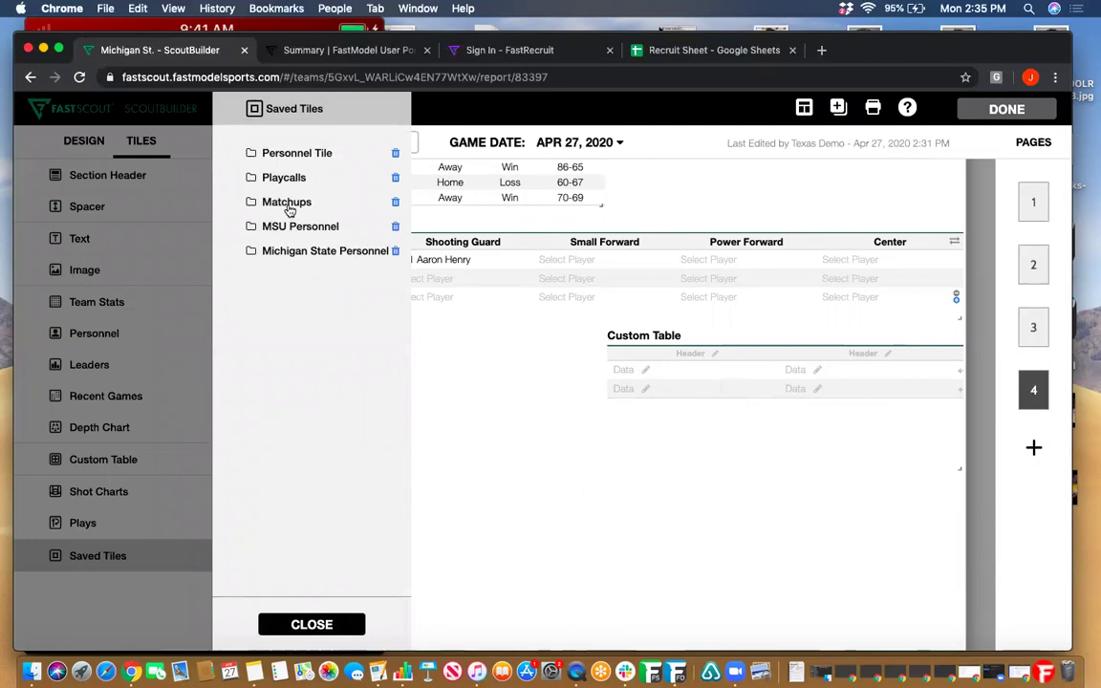
{"action": "left_click", "coordinate": [466, 455]}
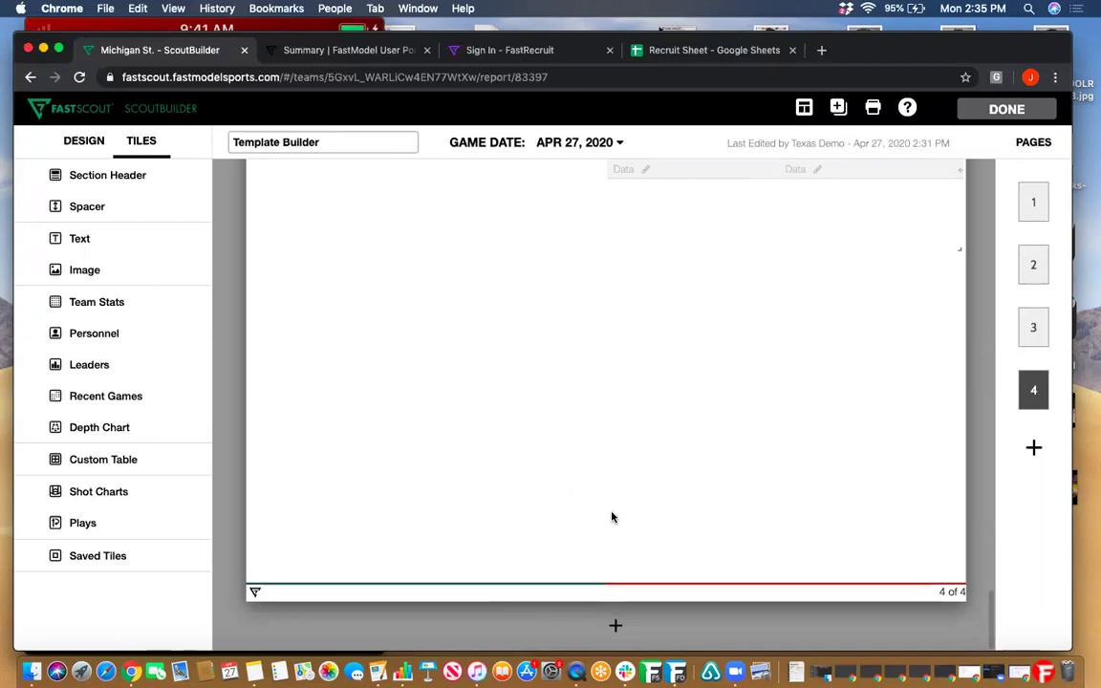
{"action": "scroll", "coordinate": [764, 413], "scroll_direction": "up", "scroll_amount": 2}
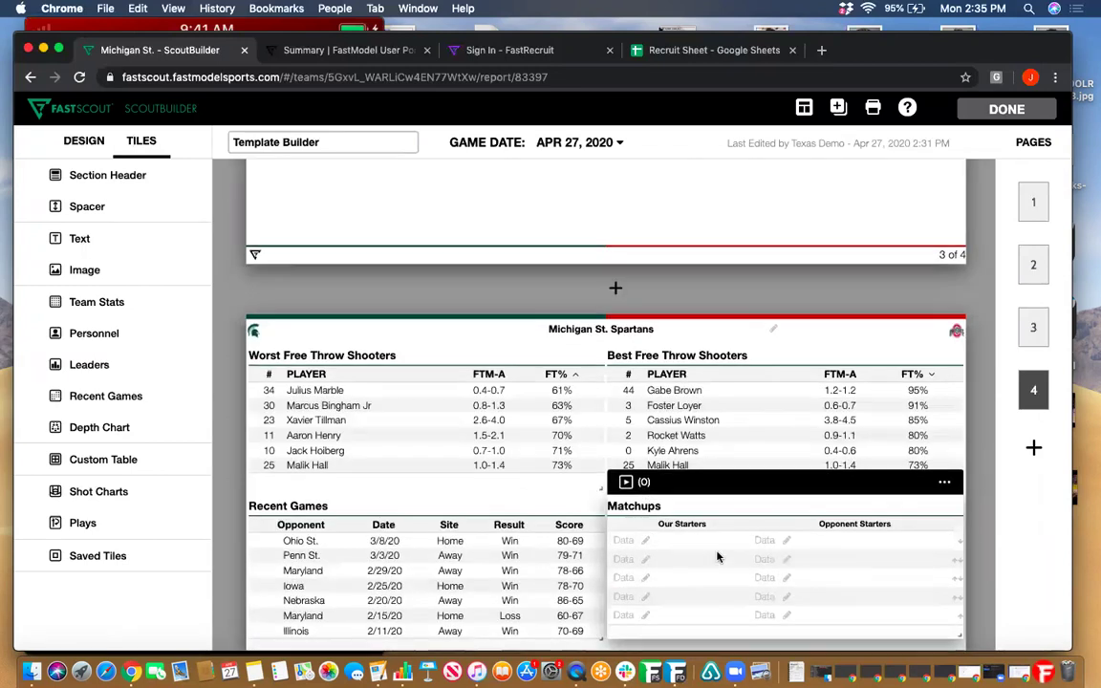
Step: Open the first-row Our Starters and Opponent Starters cells of the Matchups table for editing
{"action": "left_click", "coordinate": [628, 540]}
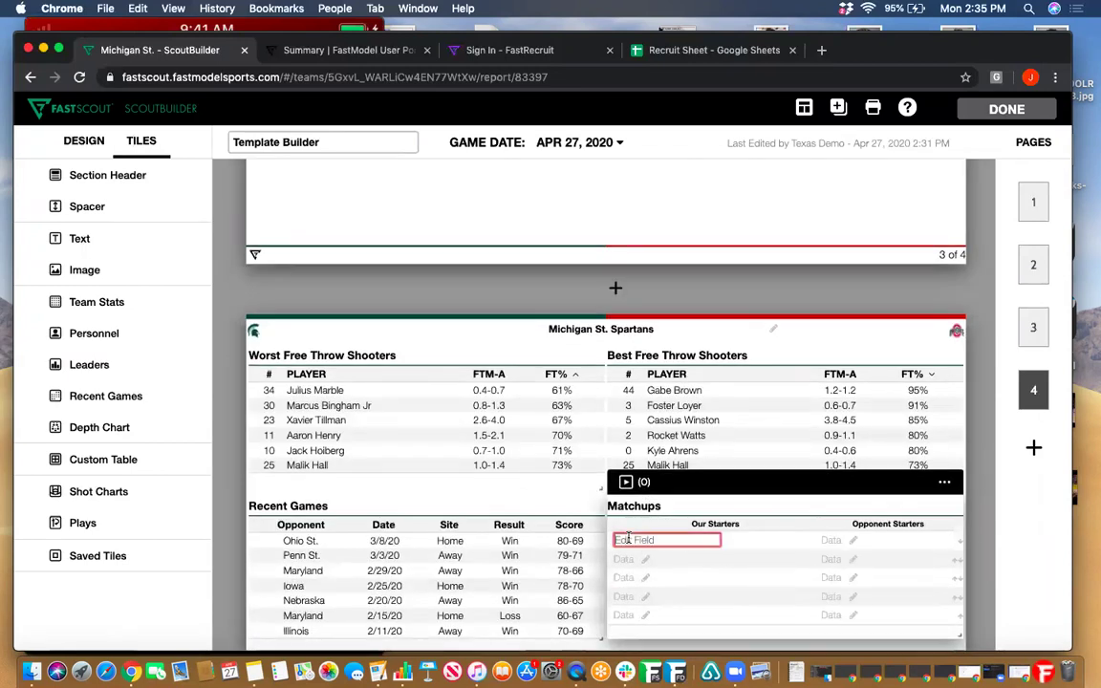
{"action": "left_click", "coordinate": [870, 544]}
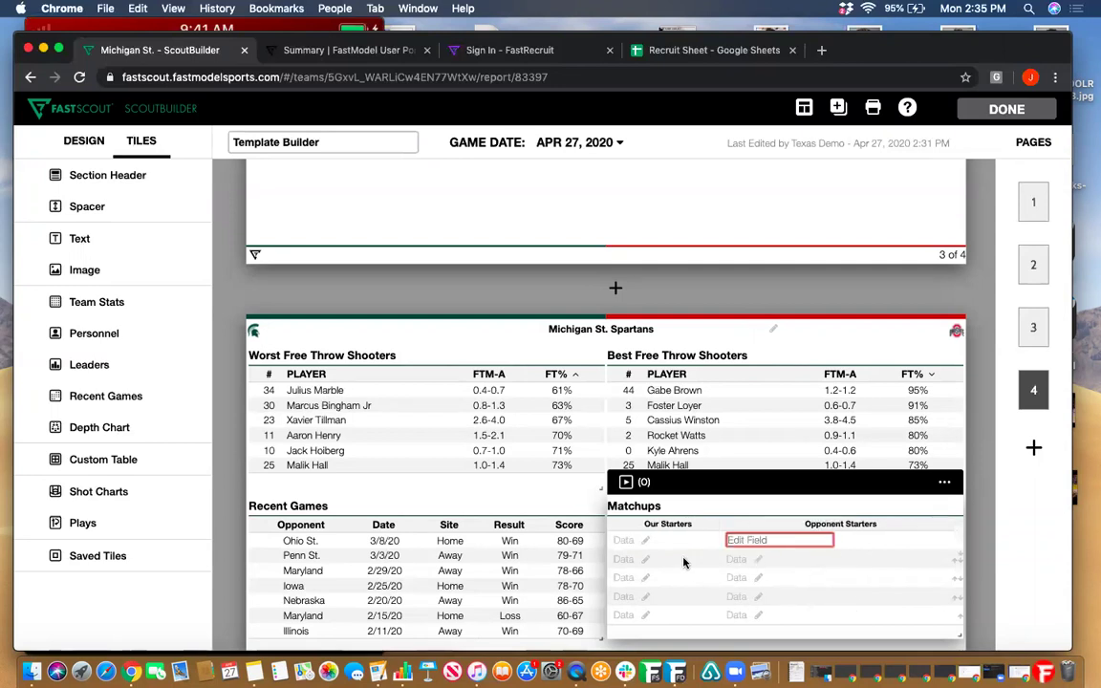
{"action": "scroll", "coordinate": [636, 487], "scroll_direction": "down", "scroll_amount": 1}
{"action": "left_click", "coordinate": [635, 488]}
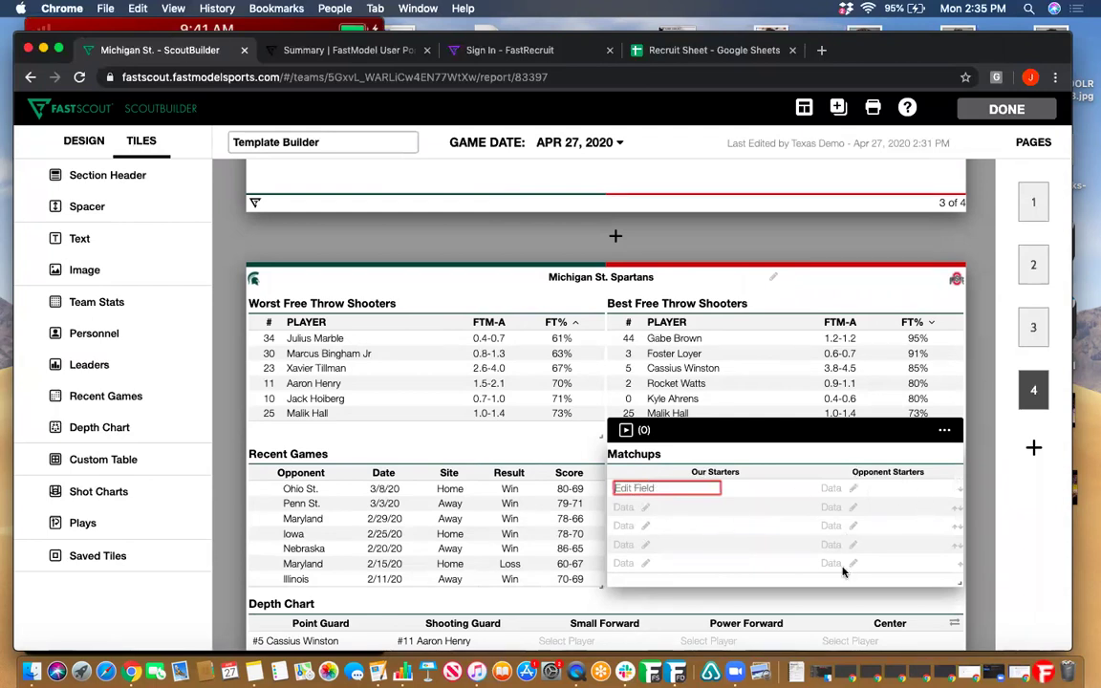
Step: Add a second Custom Table tile beside the first one and insert the saved Playcalls tile on page 4
{"action": "scroll", "coordinate": [843, 585], "scroll_direction": "down", "scroll_amount": 11}
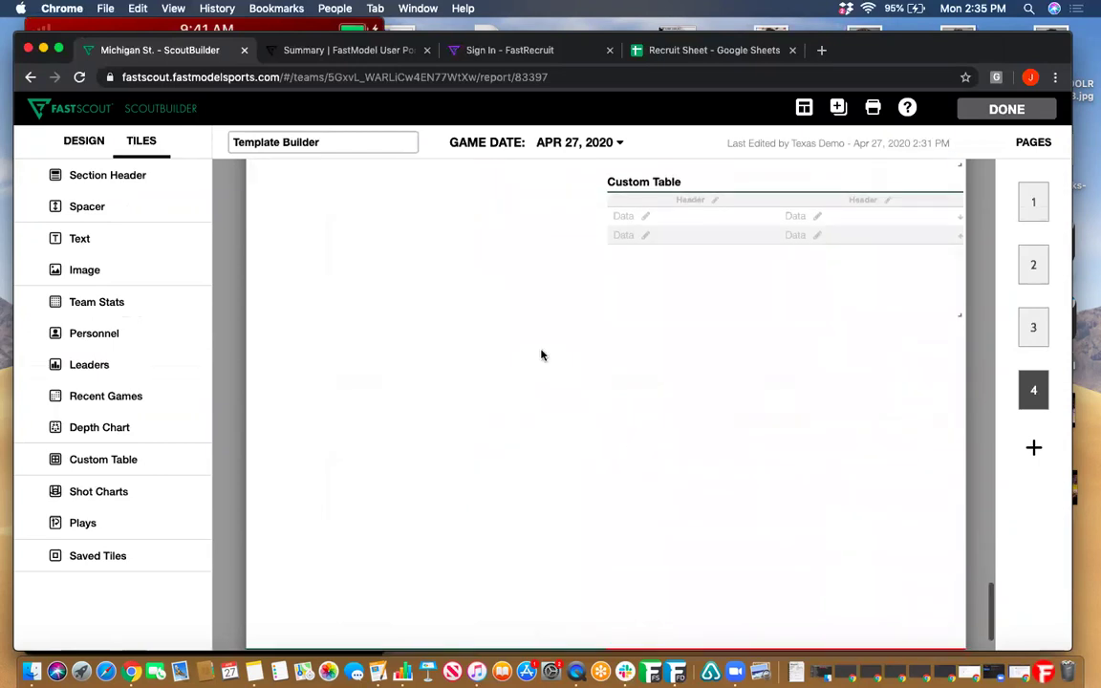
{"action": "scroll", "coordinate": [541, 356], "scroll_direction": "up", "scroll_amount": 3}
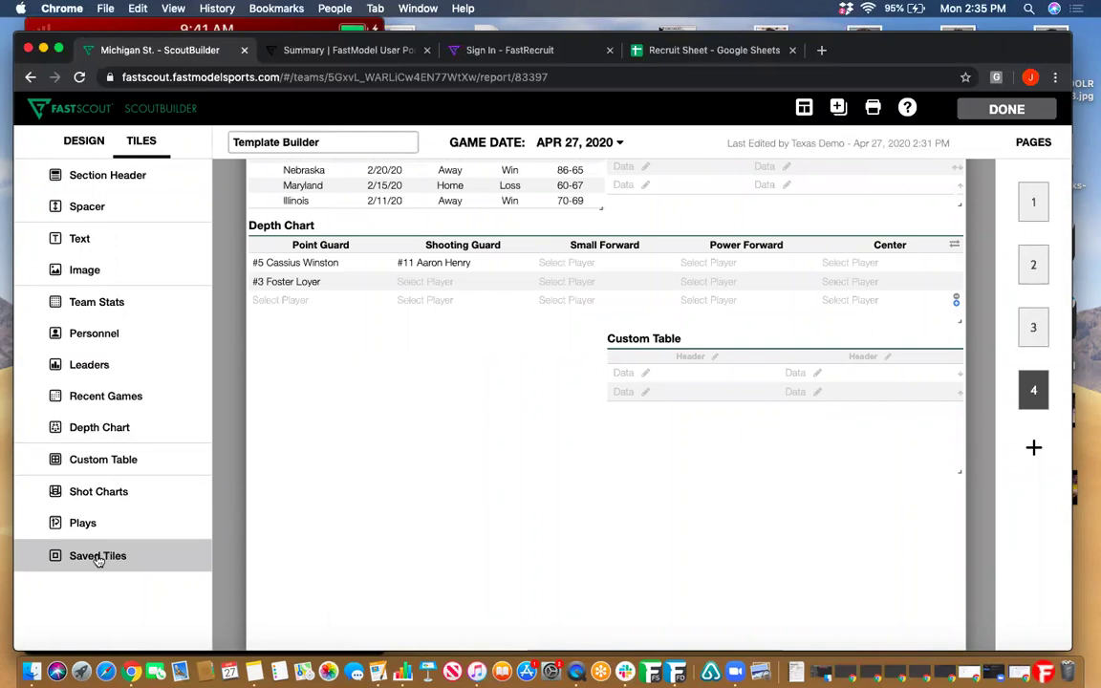
{"action": "left_click", "coordinate": [98, 560]}
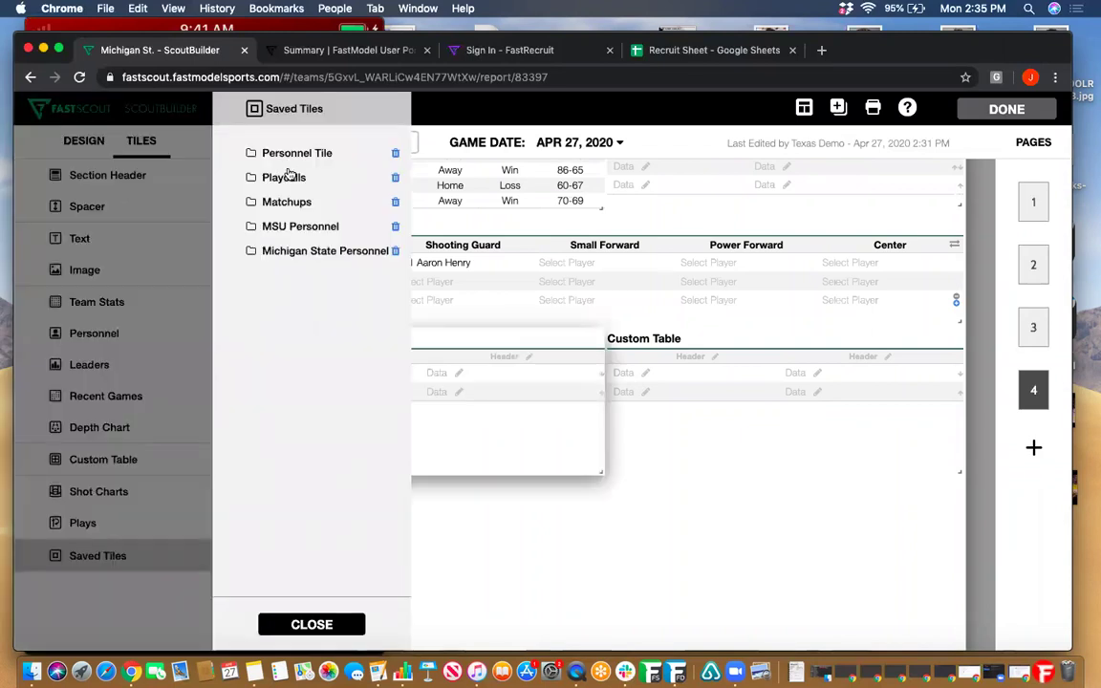
{"action": "left_click", "coordinate": [285, 177]}
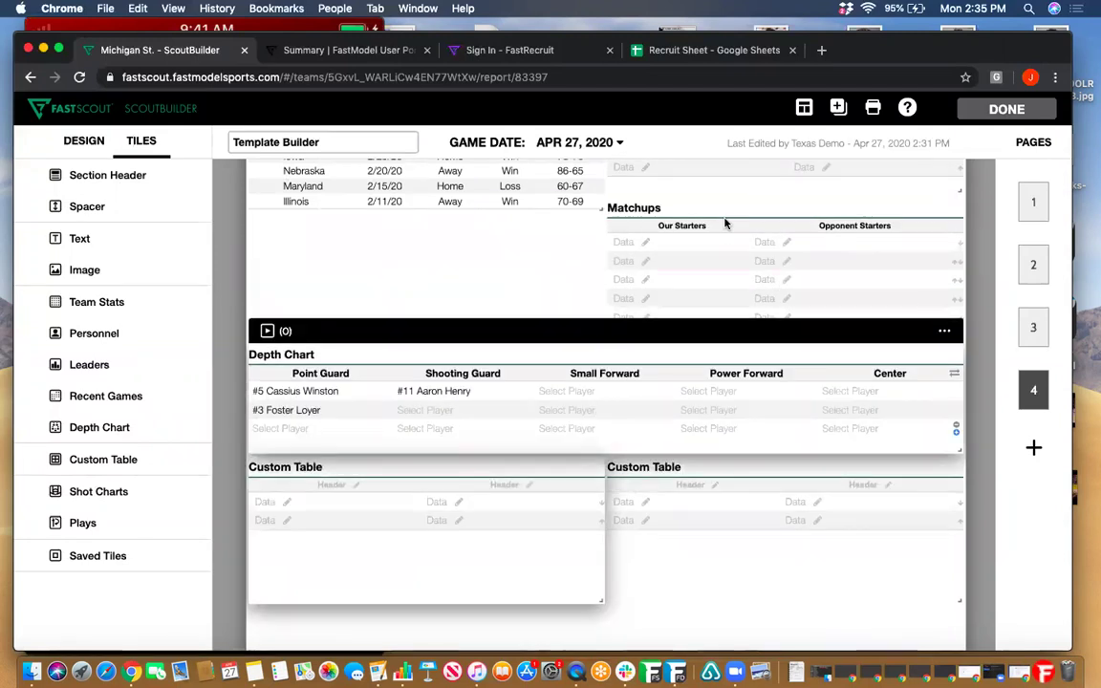
Step: Open the first-row Time and Playcall cells of the Playcalls table for editing
{"action": "scroll", "coordinate": [658, 236], "scroll_direction": "up", "scroll_amount": 3}
{"action": "scroll", "coordinate": [658, 236], "scroll_direction": "up", "scroll_amount": 2}
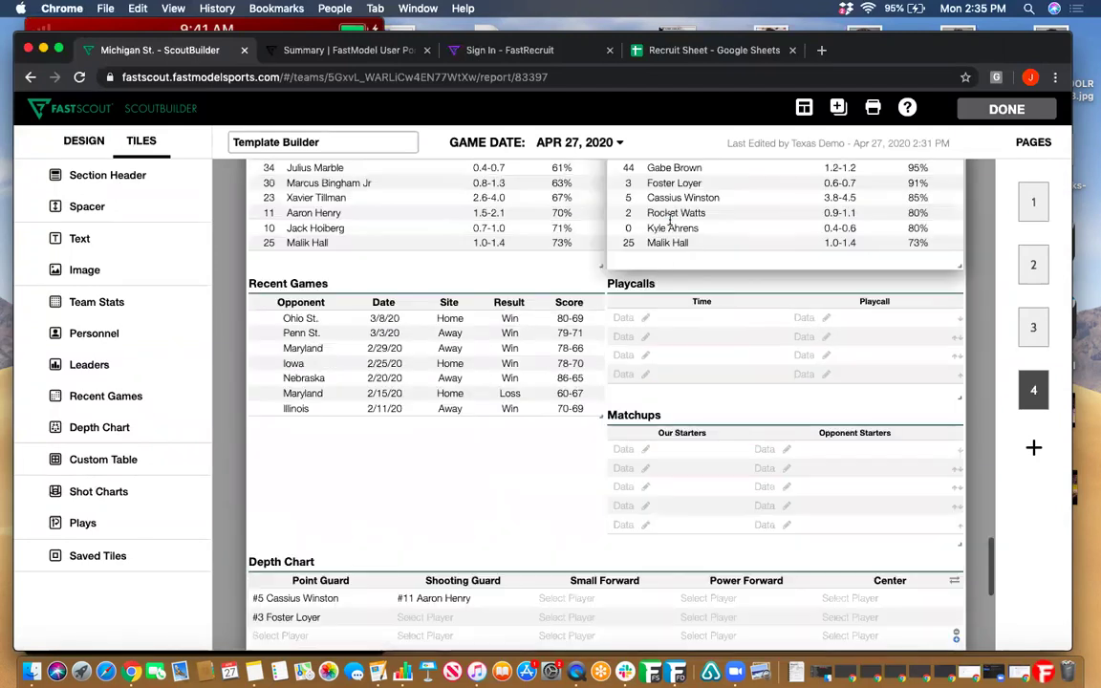
{"action": "left_click", "coordinate": [638, 320]}
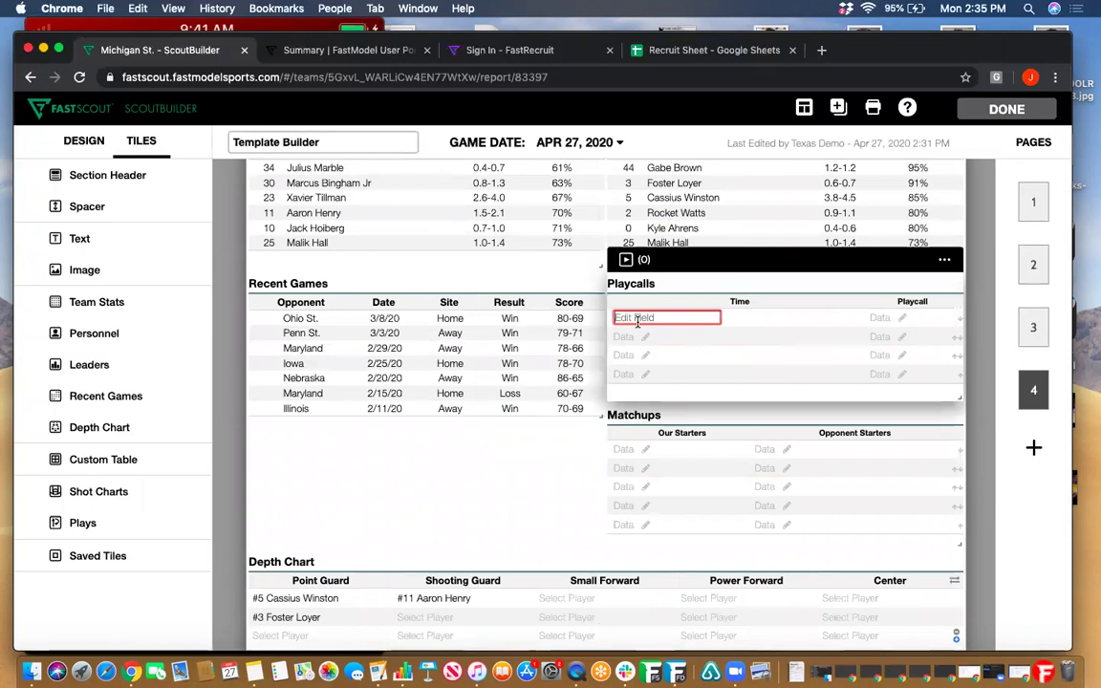
{"action": "left_click", "coordinate": [874, 320]}
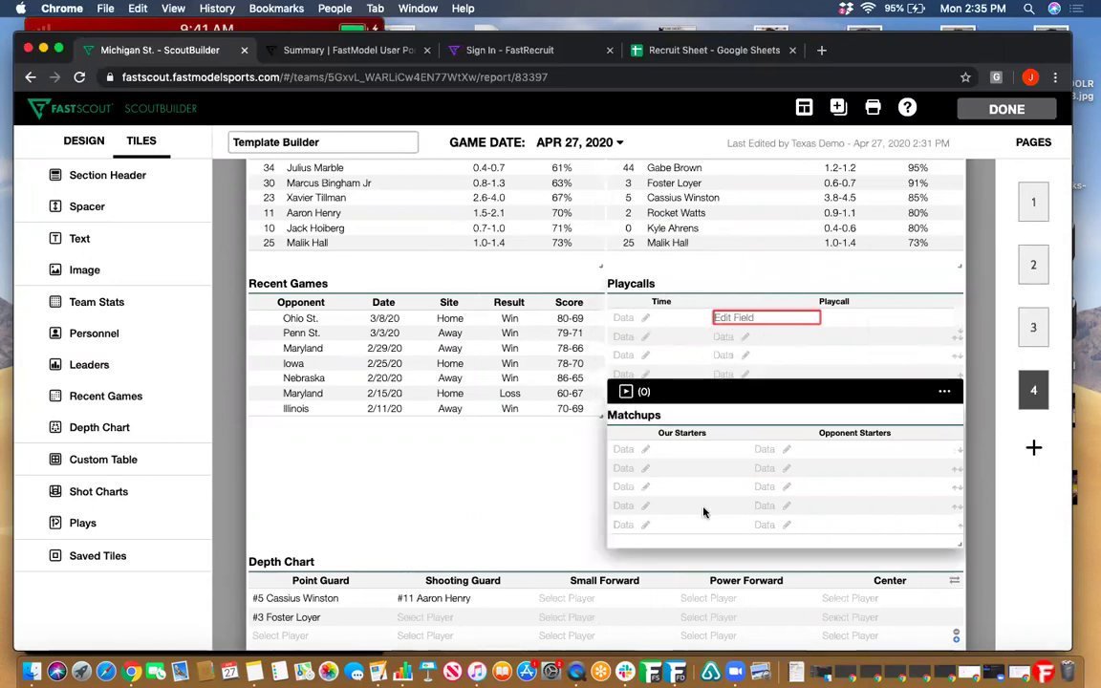
Step: Reduce the height of both Custom Table tiles below the Depth Chart so they fit their rows
{"action": "scroll", "coordinate": [471, 507], "scroll_direction": "down", "scroll_amount": 5}
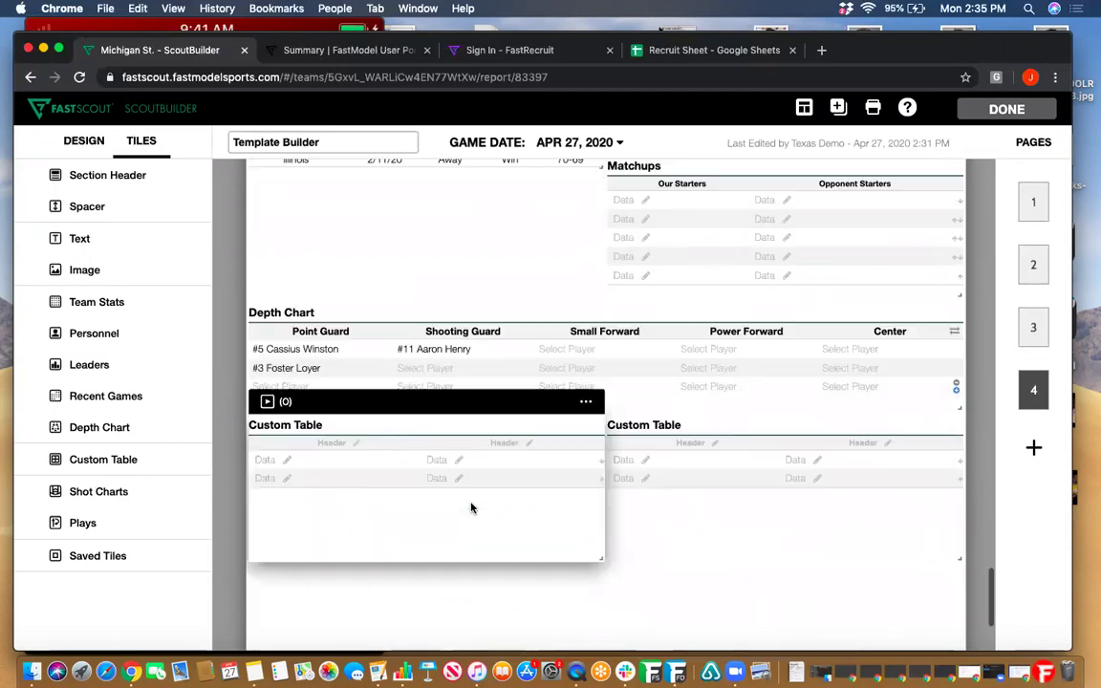
{"action": "left_click_drag", "start_coordinate": [592, 535], "coordinate": [600, 482]}
{"action": "left_click_drag", "start_coordinate": [957, 535], "coordinate": [959, 482]}
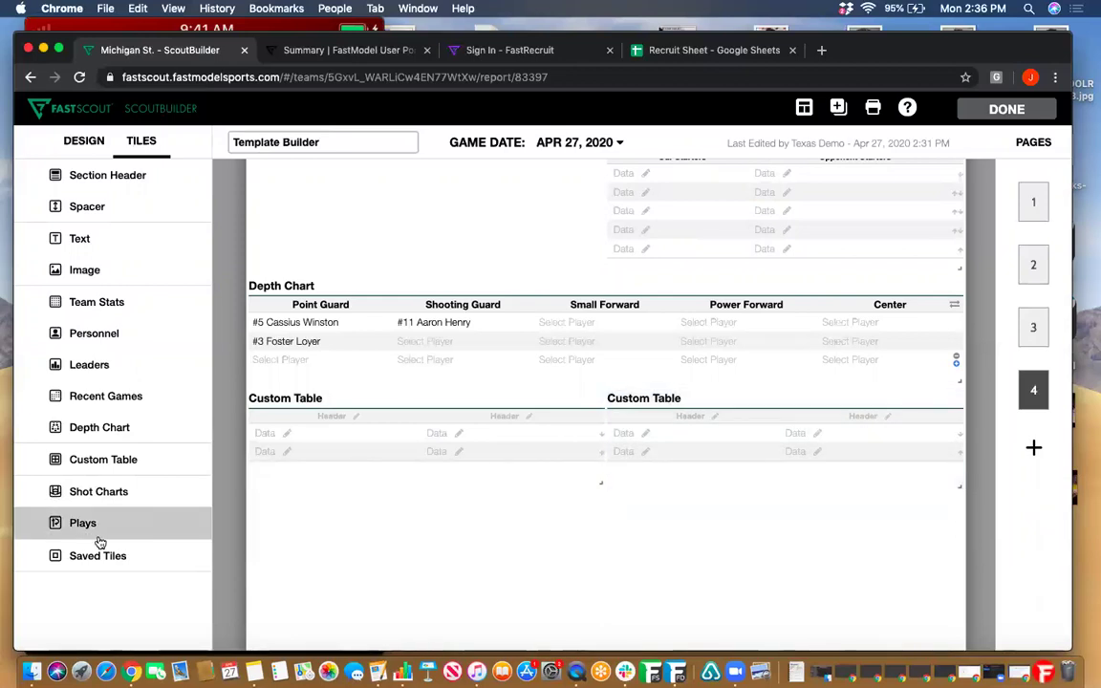
Step: Add a 2019-20 team Shot Chart tile of type Hex to page 4, showing FGM / FGA and FG%
{"action": "left_click", "coordinate": [81, 491]}
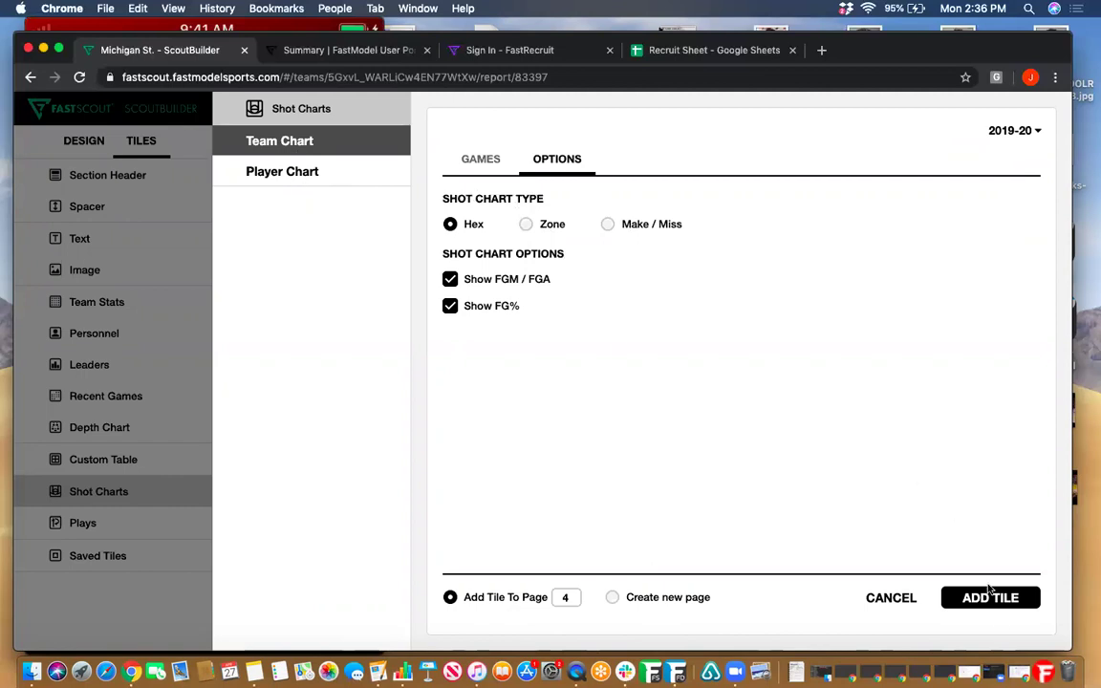
{"action": "left_click", "coordinate": [974, 603]}
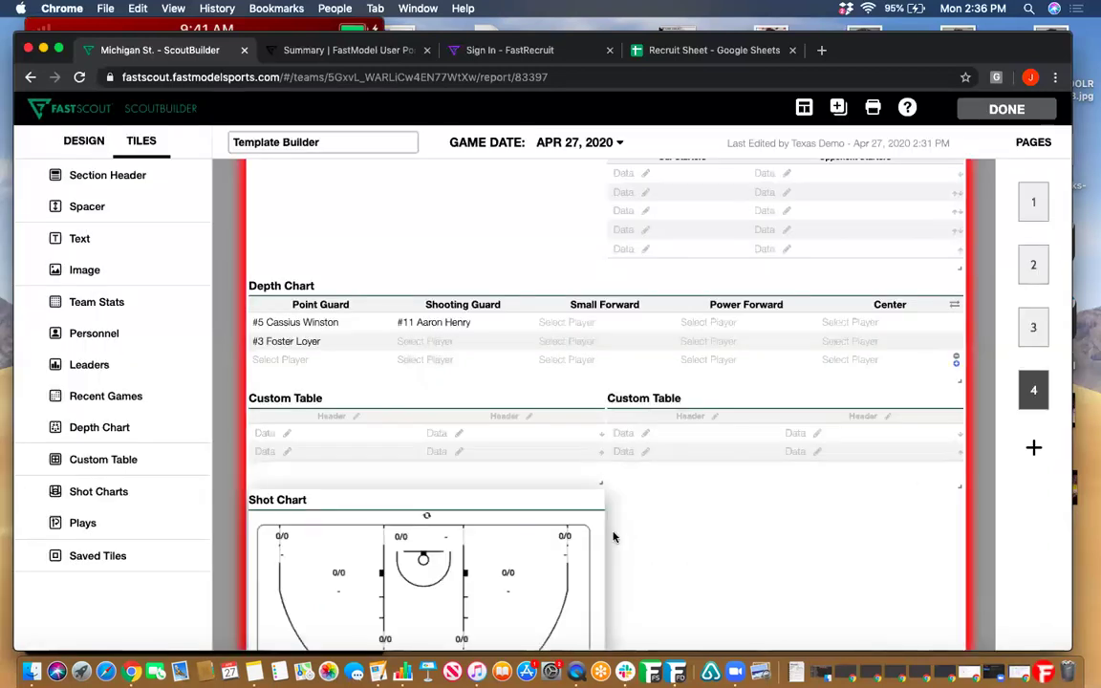
Step: Add a fifth page to the report and go to it
{"action": "scroll", "coordinate": [613, 537], "scroll_direction": "down", "scroll_amount": 5}
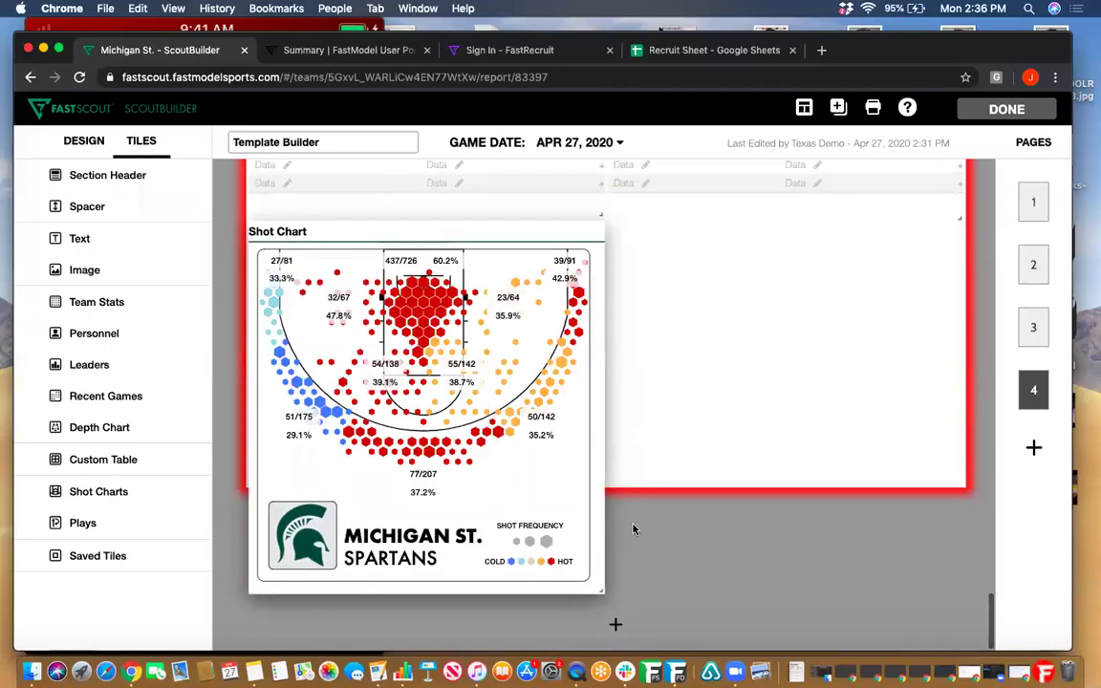
{"action": "left_click", "coordinate": [1033, 448]}
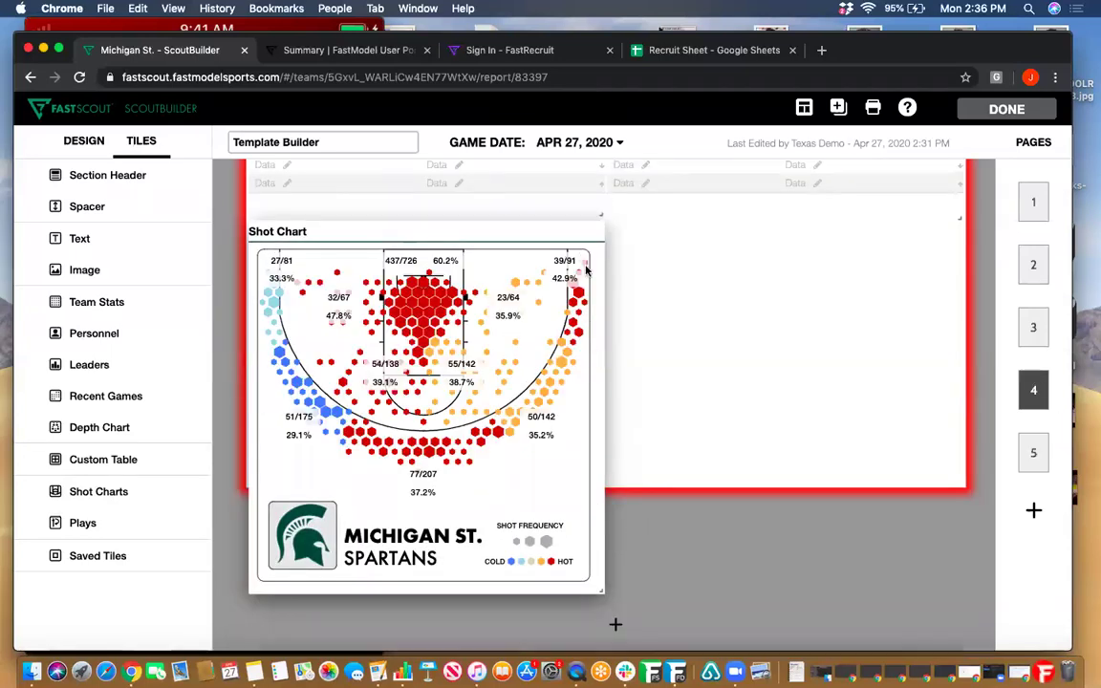
{"action": "left_click", "coordinate": [1042, 457]}
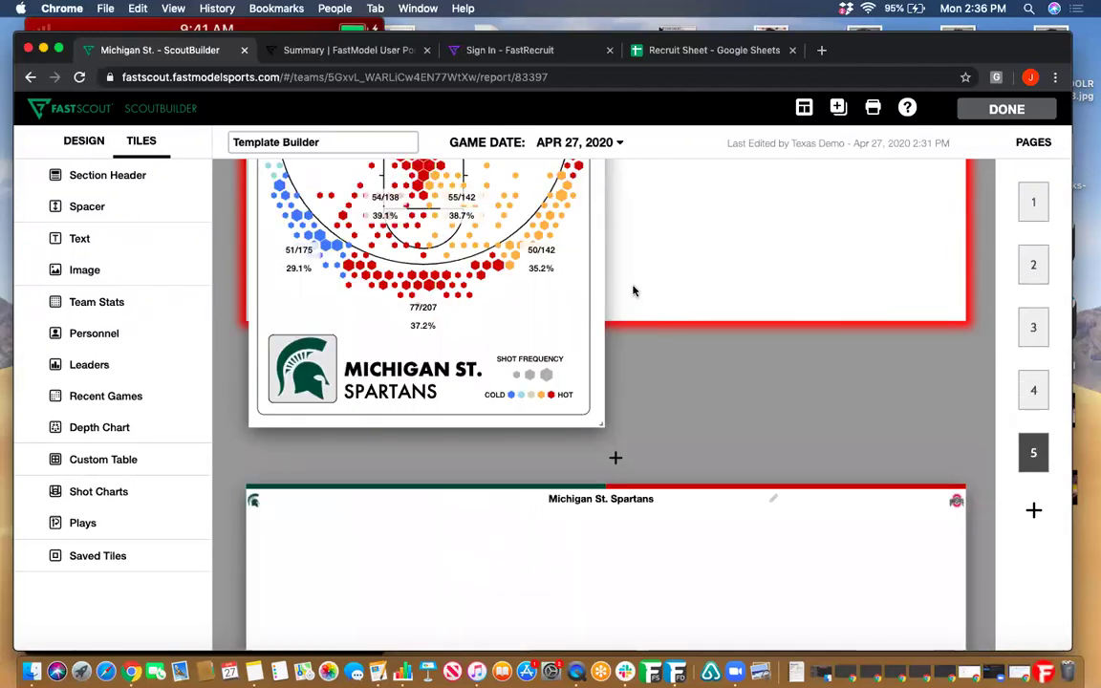
Step: Move the Hex shot chart tile from page 4 to page 5
{"action": "scroll", "coordinate": [633, 290], "scroll_direction": "up", "scroll_amount": 3}
{"action": "scroll", "coordinate": [633, 290], "scroll_direction": "up", "scroll_amount": 3}
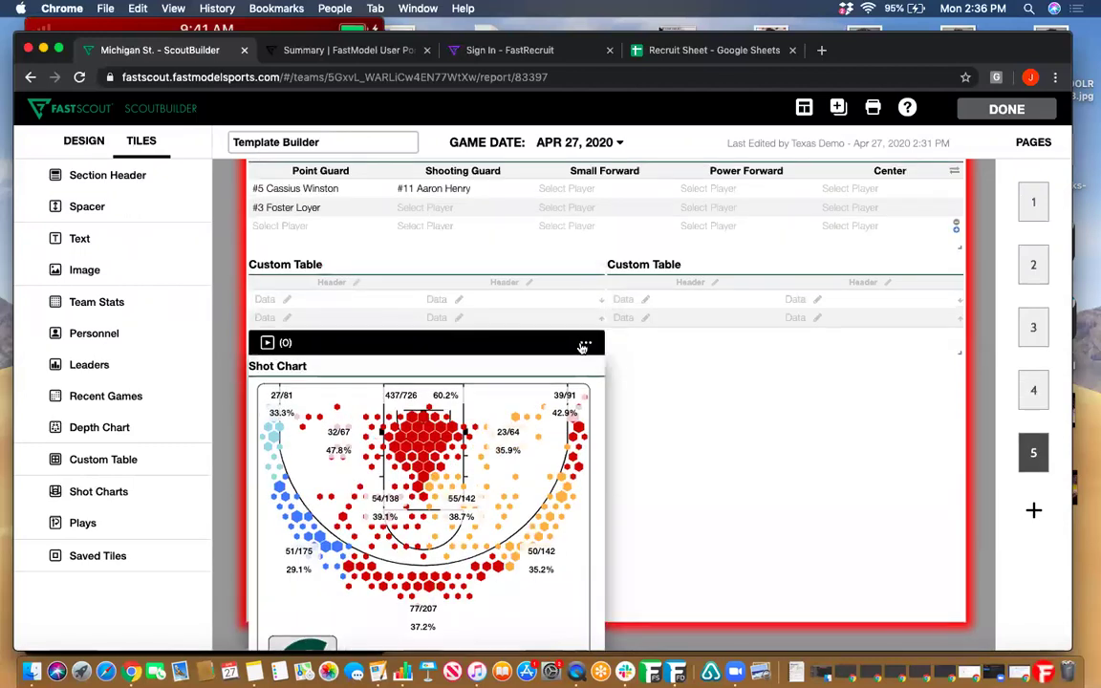
{"action": "left_click", "coordinate": [583, 345]}
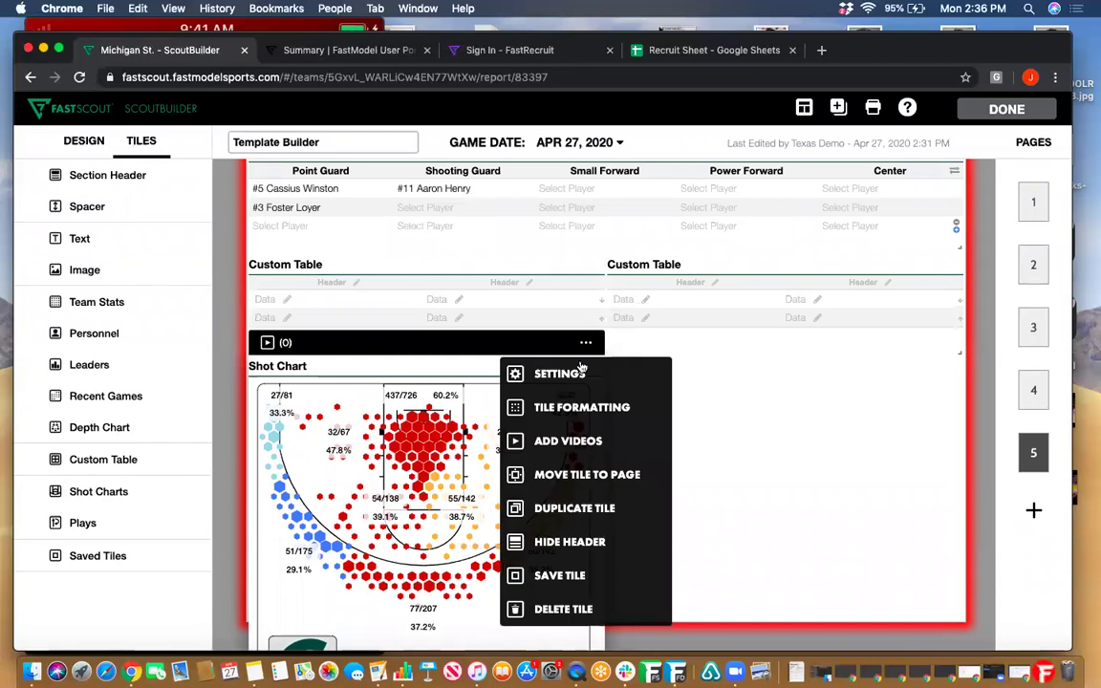
{"action": "left_click", "coordinate": [557, 475]}
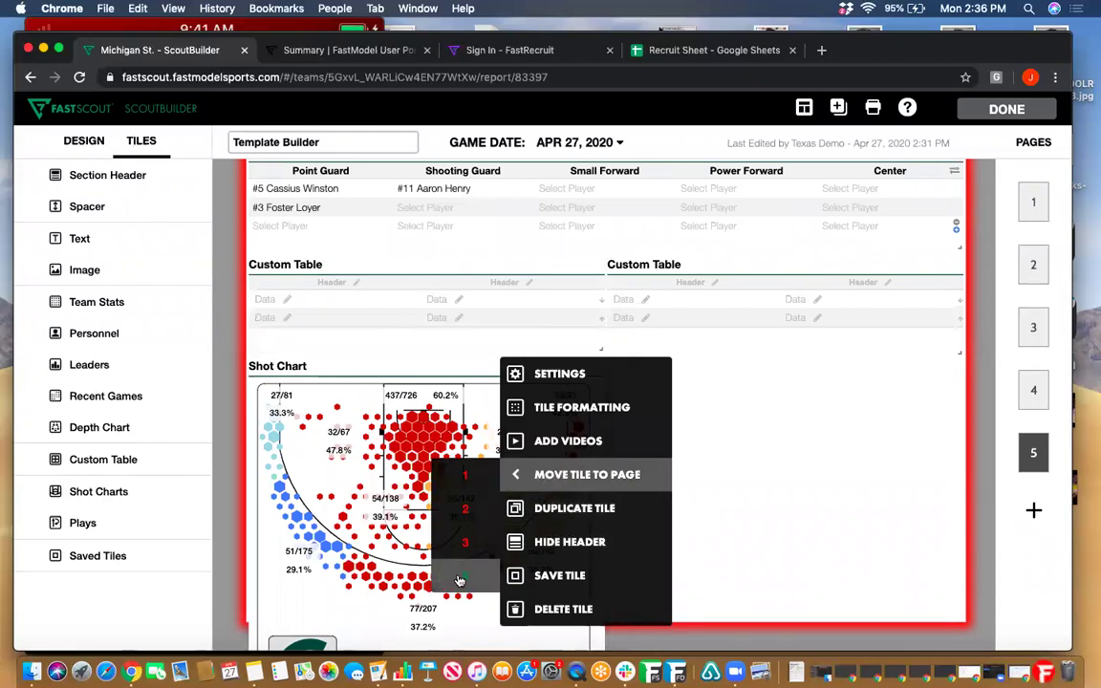
{"action": "scroll", "coordinate": [703, 506], "scroll_direction": "down", "scroll_amount": 5}
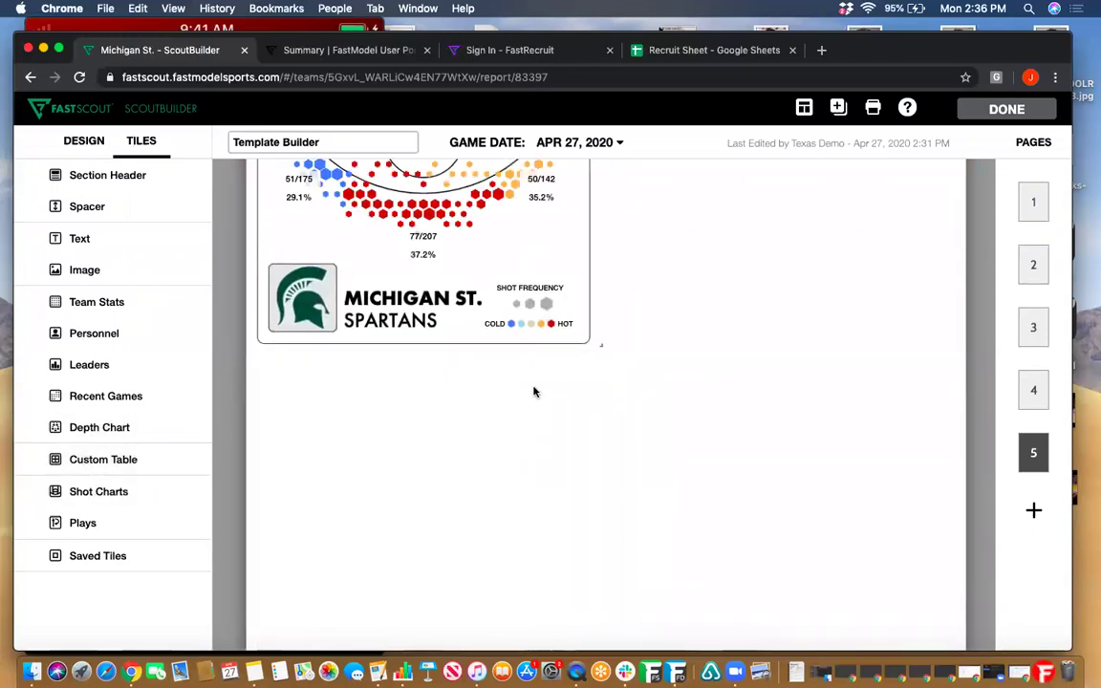
Step: Add a 2019-20 team Shot Chart tile of type Zone to page 5, showing FGM / FGA and FG%
{"action": "scroll", "coordinate": [534, 392], "scroll_direction": "up", "scroll_amount": 3}
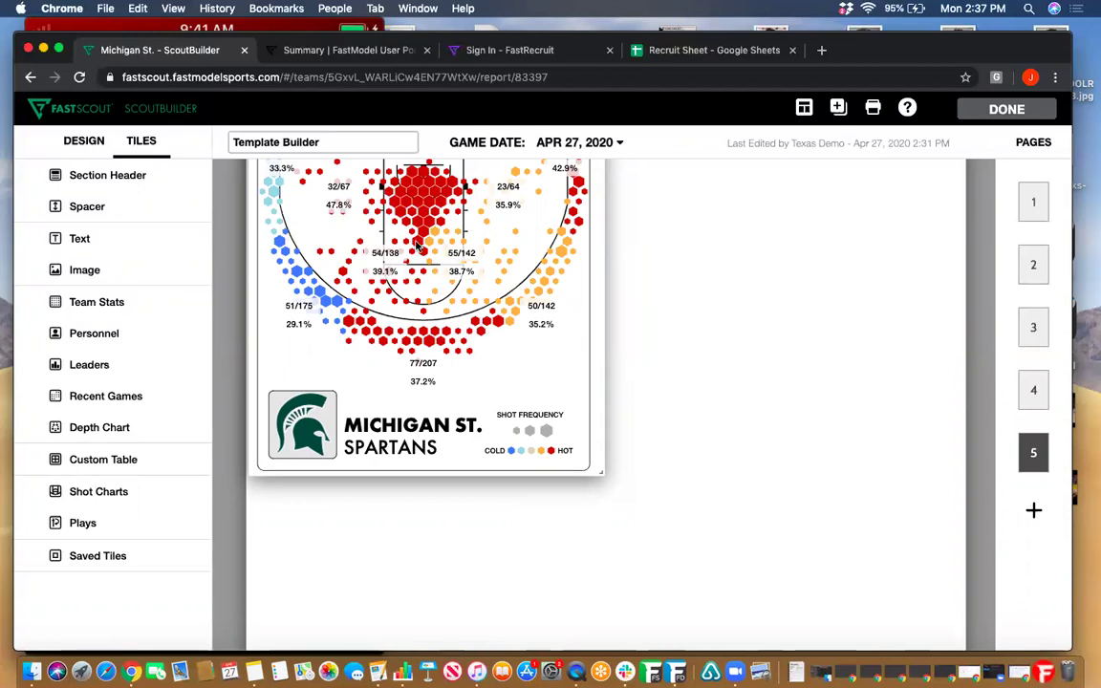
{"action": "scroll", "coordinate": [462, 270], "scroll_direction": "up", "scroll_amount": 1}
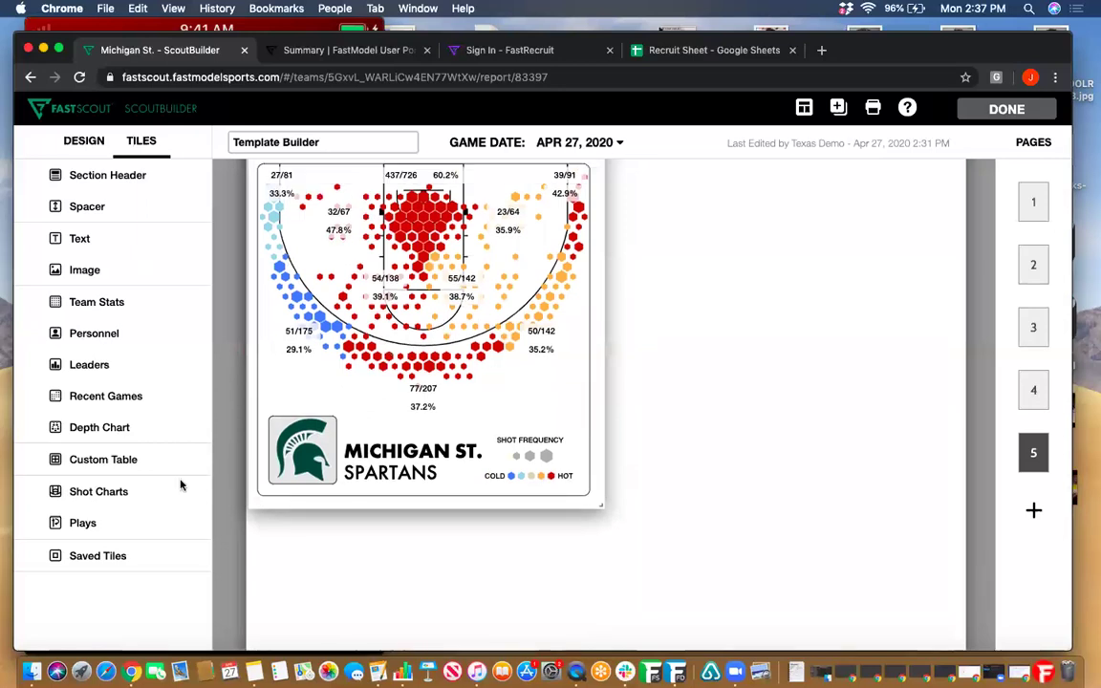
{"action": "left_click", "coordinate": [102, 497]}
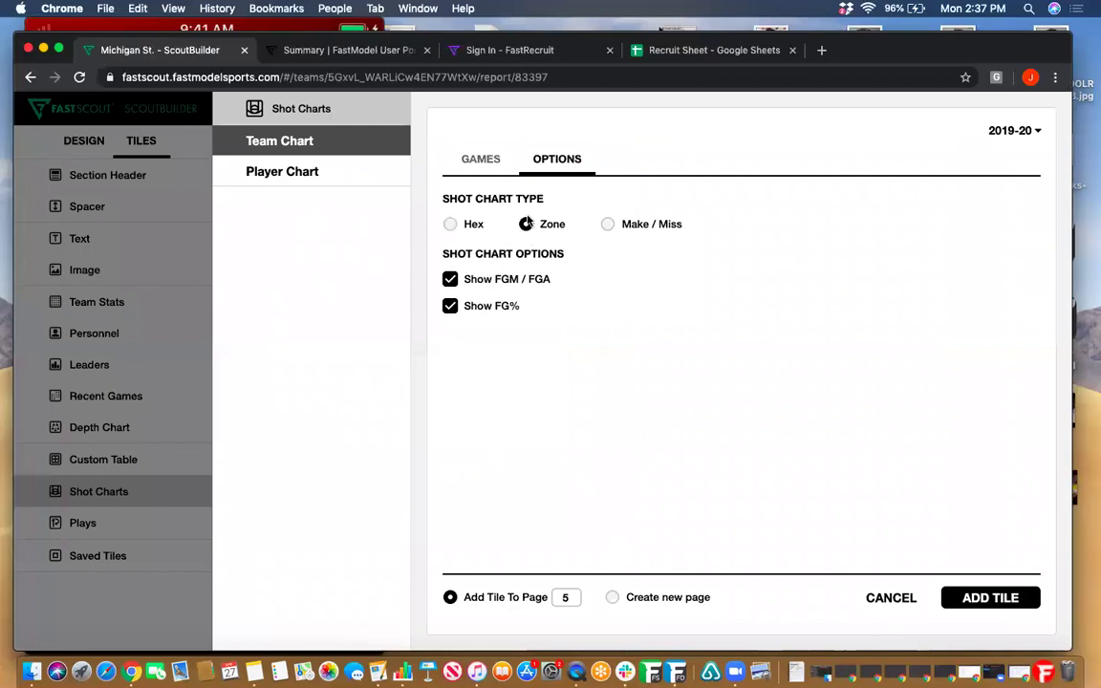
{"action": "left_click", "coordinate": [952, 595]}
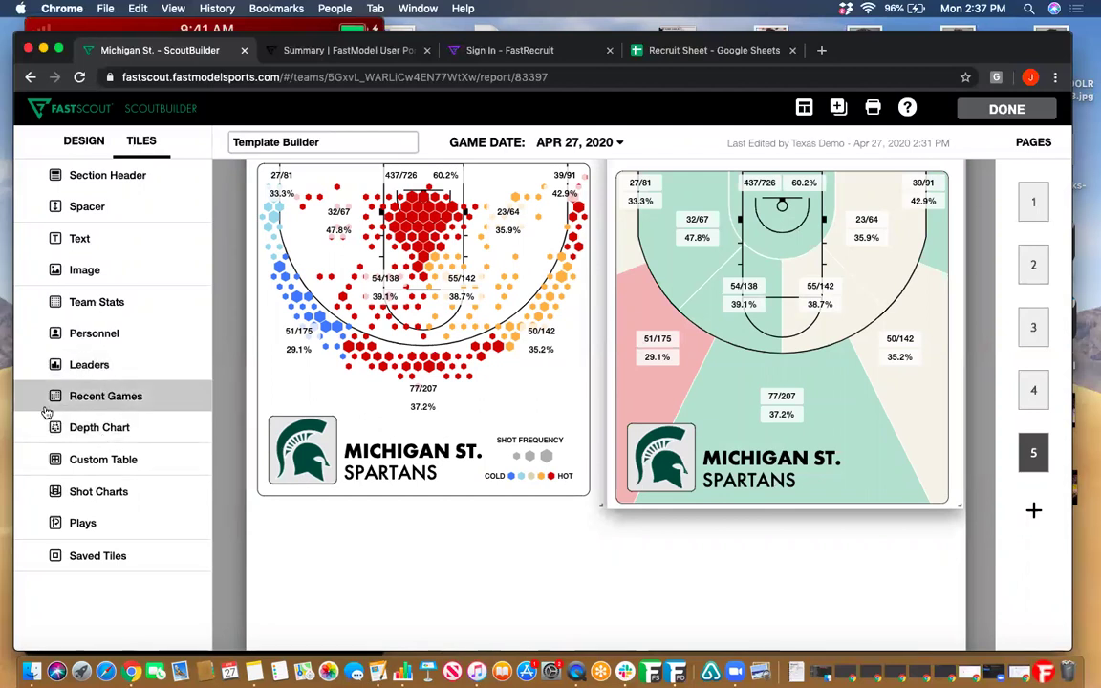
Step: Add a 2019-20 team Shot Chart tile of type Make / Miss to page 5
{"action": "left_click_drag", "start_coordinate": [431, 366], "coordinate": [432, 365]}
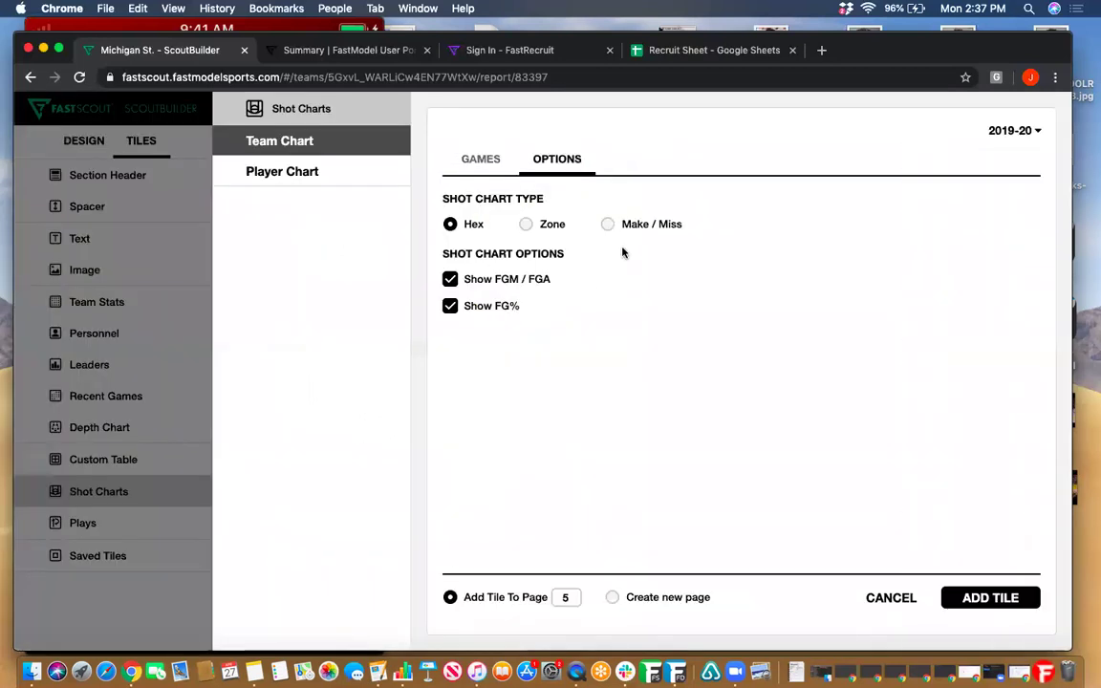
{"action": "left_click", "coordinate": [609, 224]}
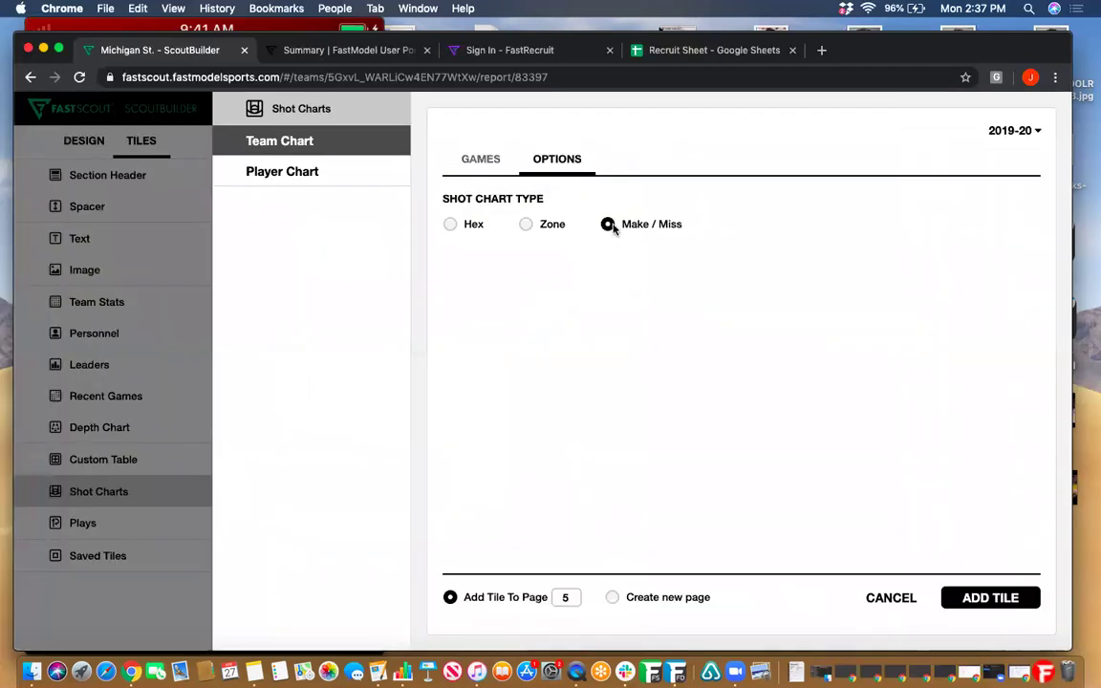
{"action": "left_click", "coordinate": [990, 597]}
{"action": "scroll", "coordinate": [785, 505], "scroll_direction": "down", "scroll_amount": 3}
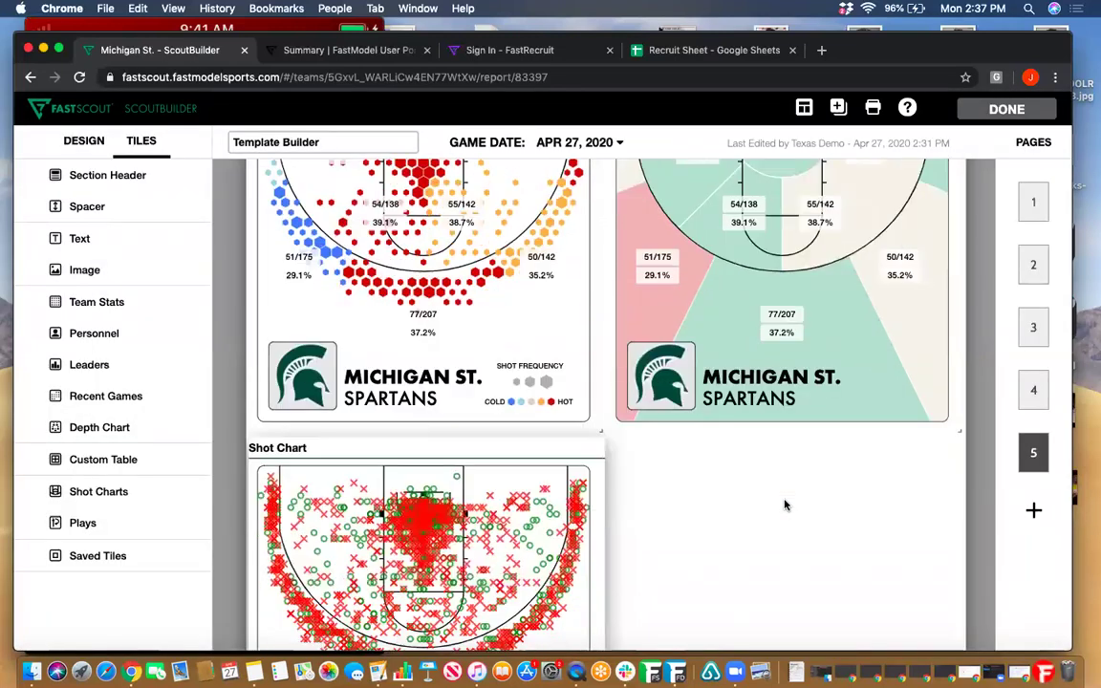
{"action": "scroll", "coordinate": [343, 440], "scroll_direction": "down", "scroll_amount": 1}
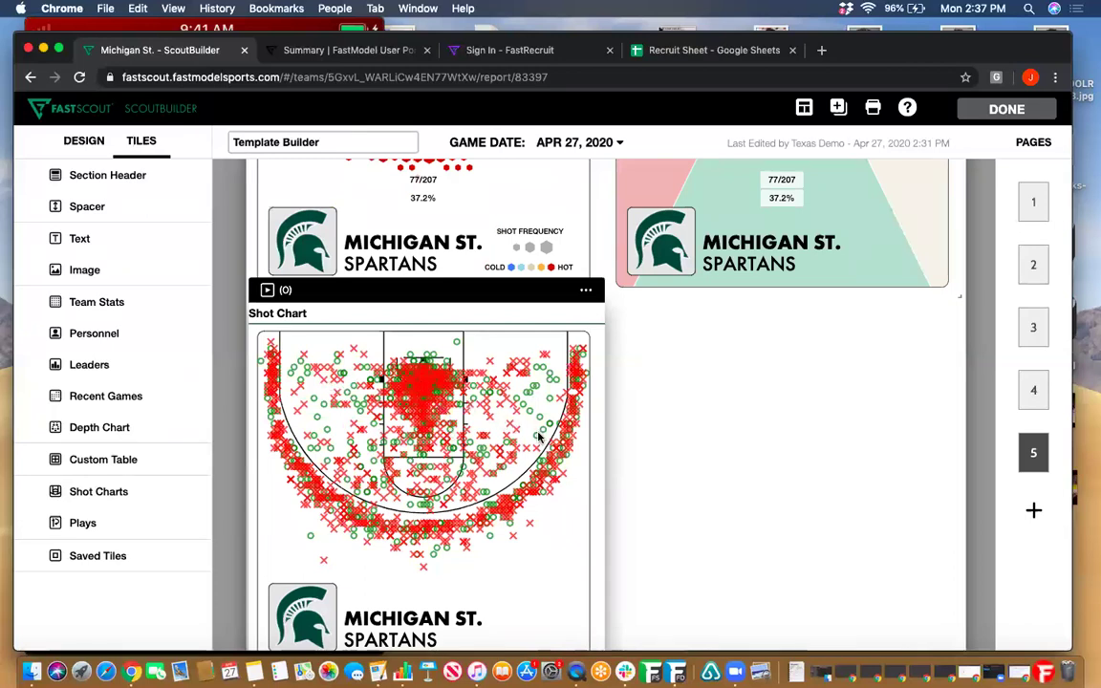
Step: Restrict the Make / Miss shot chart to the vs Ohio St. games and save the tile
{"action": "left_click", "coordinate": [585, 295]}
{"action": "left_click", "coordinate": [541, 320]}
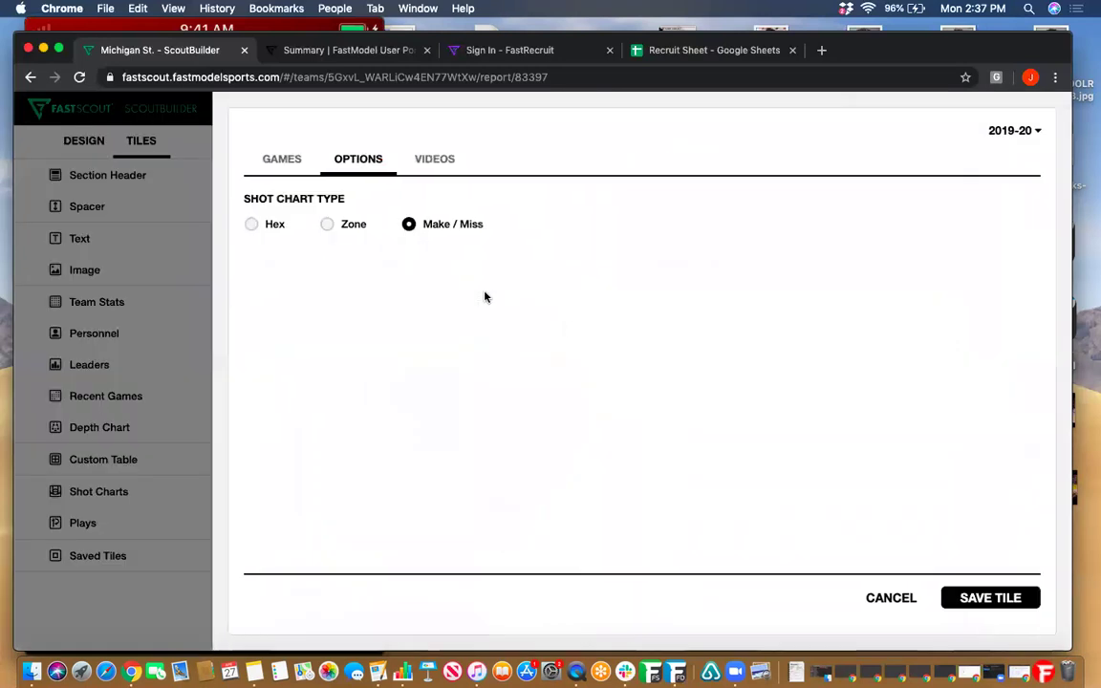
{"action": "left_click", "coordinate": [287, 161]}
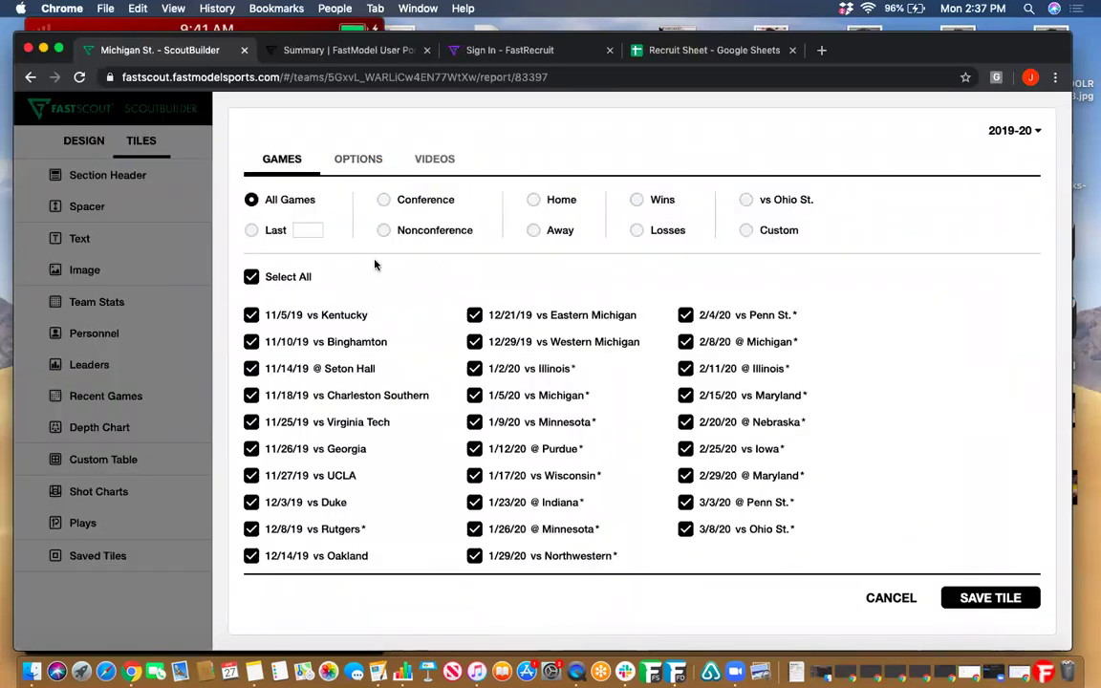
{"action": "left_click", "coordinate": [252, 277]}
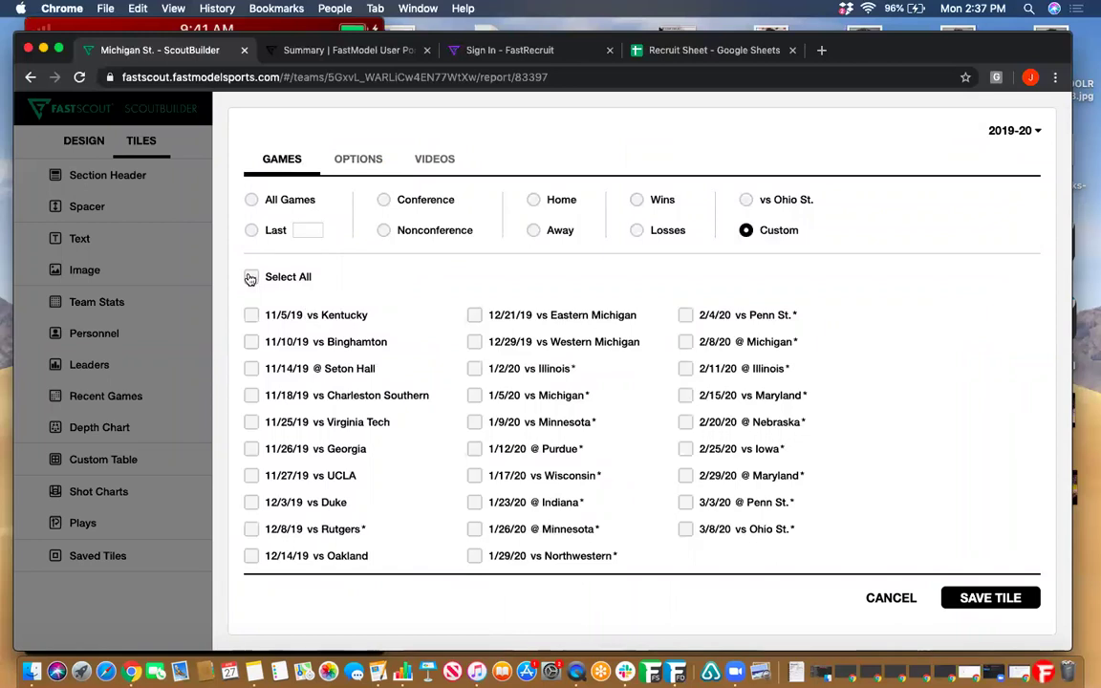
{"action": "left_click", "coordinate": [746, 198]}
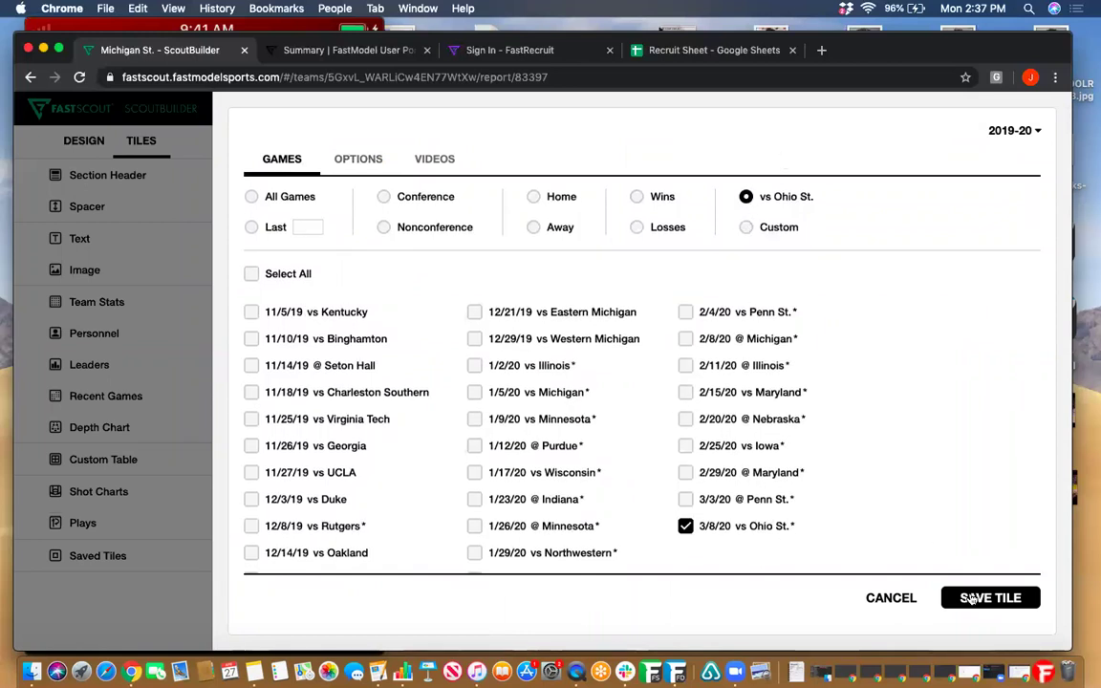
{"action": "left_click", "coordinate": [971, 599]}
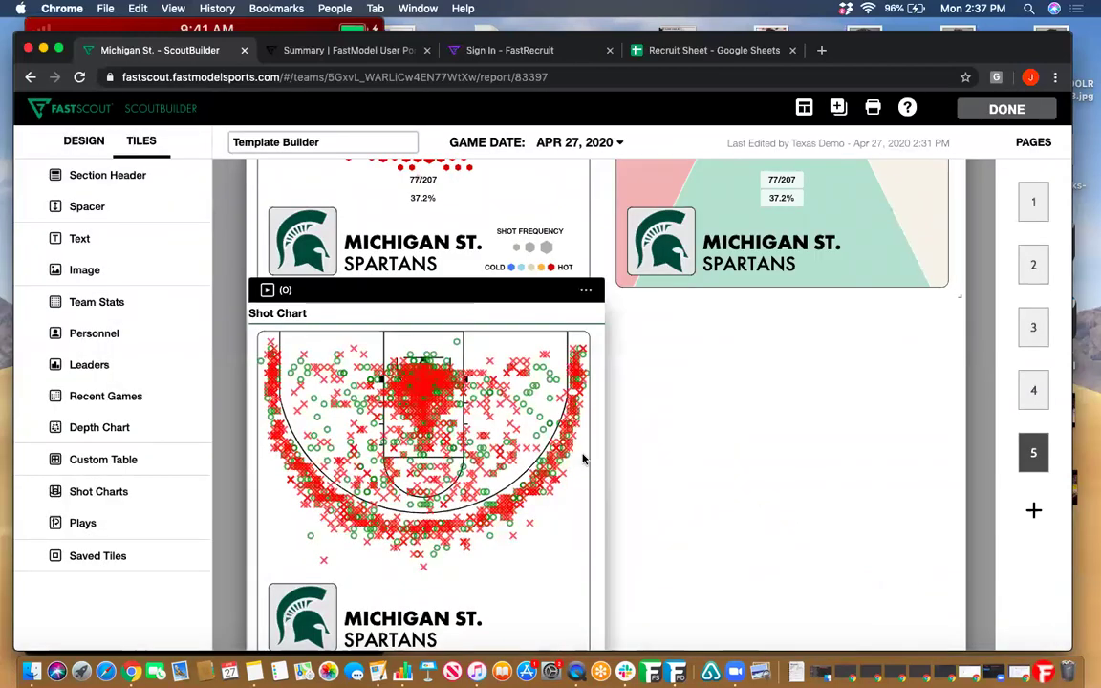
Step: Reapply the vs Ohio St. game filter to the Make / Miss shot chart and save it again
{"action": "left_click", "coordinate": [586, 291]}
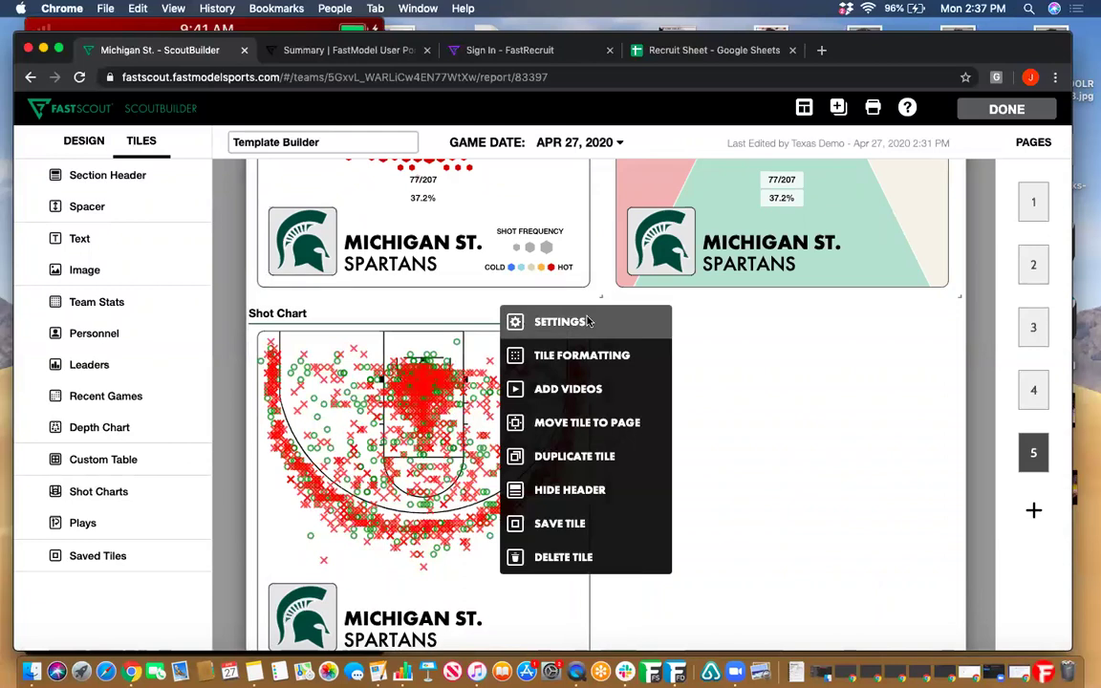
{"action": "left_click", "coordinate": [590, 321]}
{"action": "left_click", "coordinate": [283, 163]}
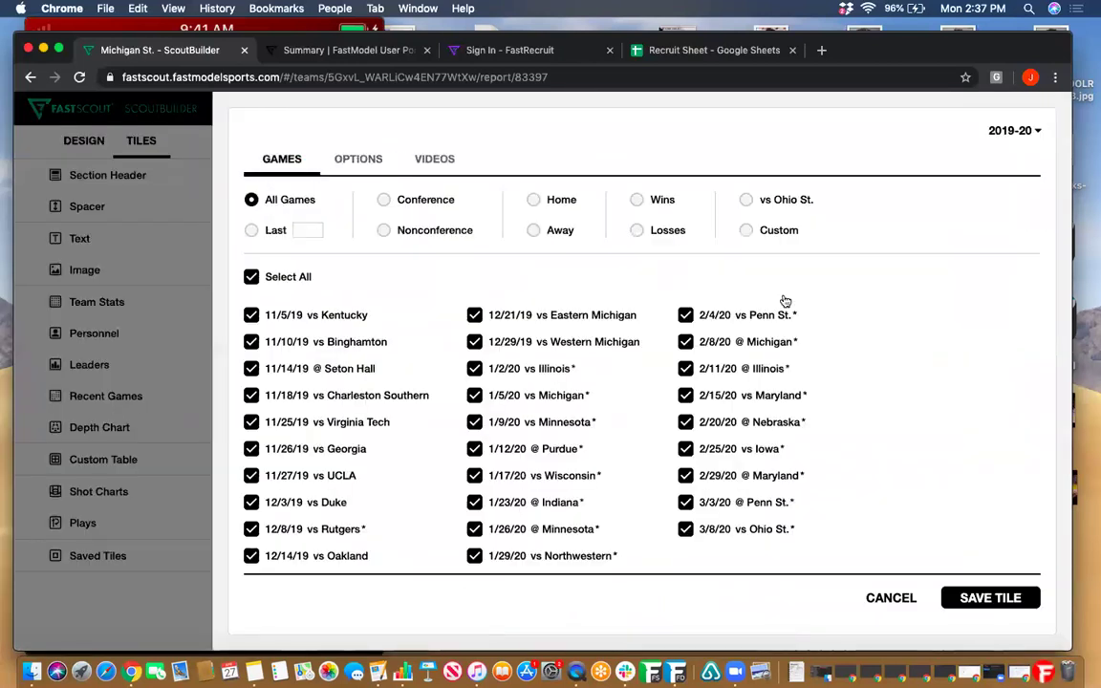
{"action": "left_click", "coordinate": [746, 199]}
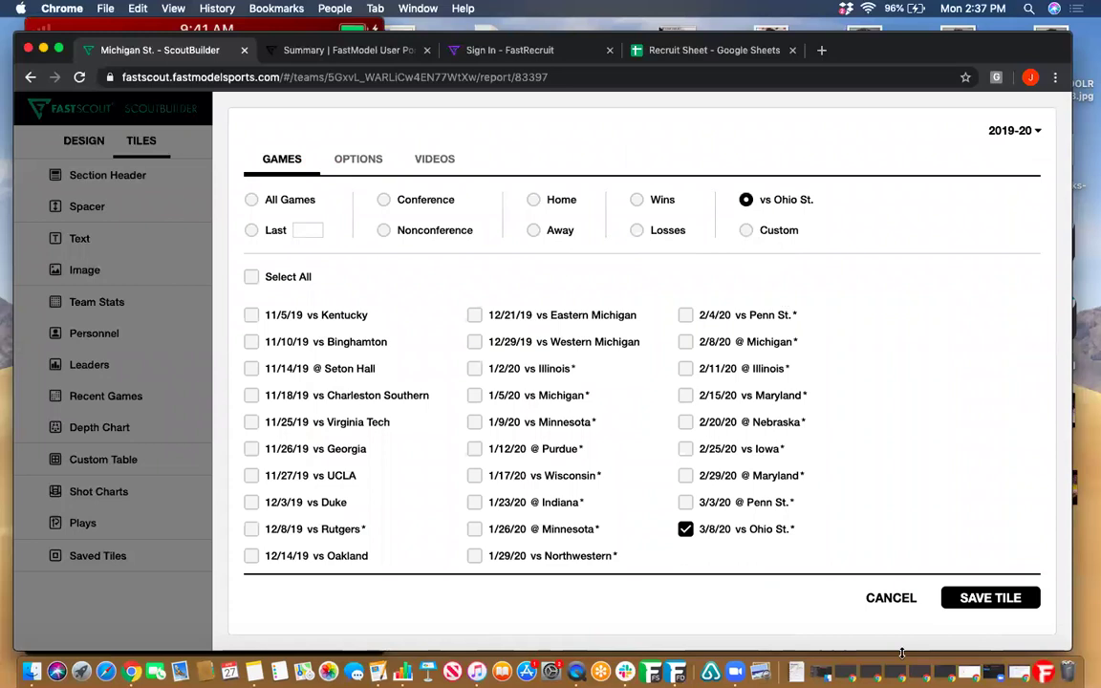
{"action": "left_click", "coordinate": [984, 598]}
Step: Replace the Make / Miss shot chart on page 5 with a new Make / Miss team chart filtered to vs Ohio St. games
{"action": "left_click", "coordinate": [586, 293]}
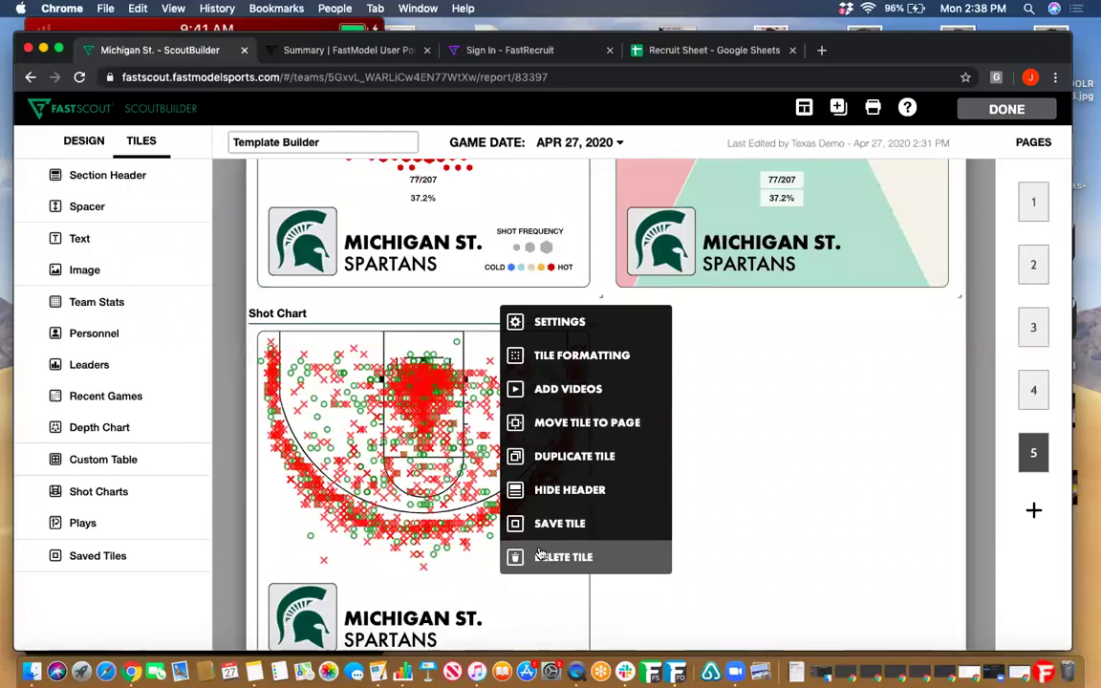
{"action": "left_click", "coordinate": [540, 556]}
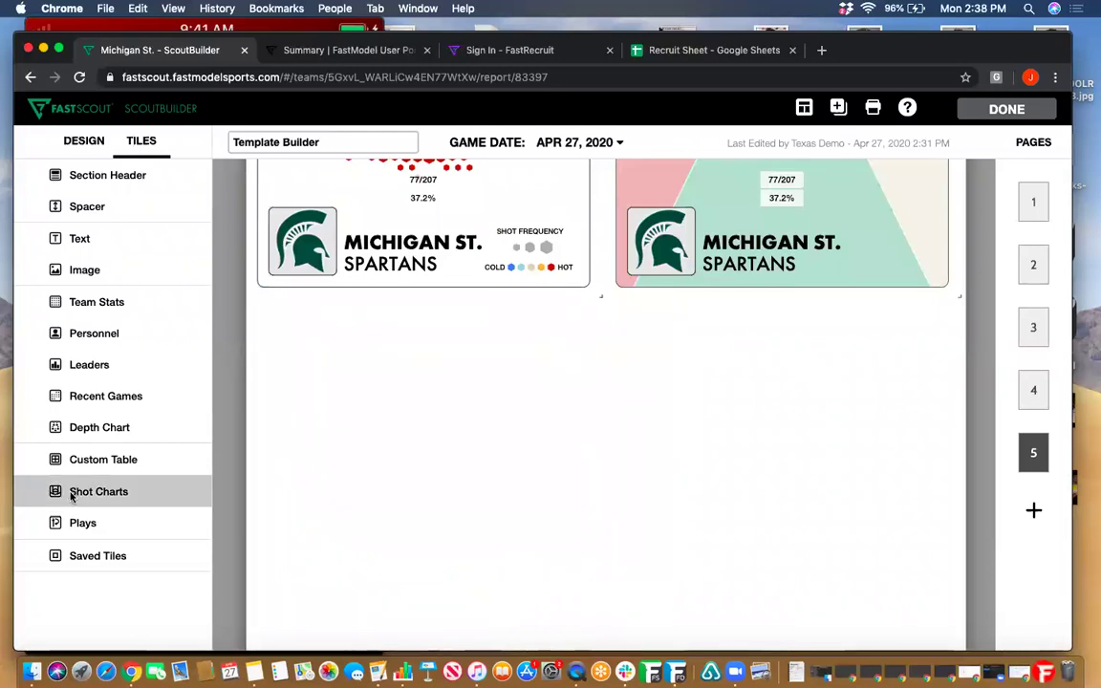
{"action": "left_click", "coordinate": [96, 492]}
{"action": "left_click", "coordinate": [608, 226]}
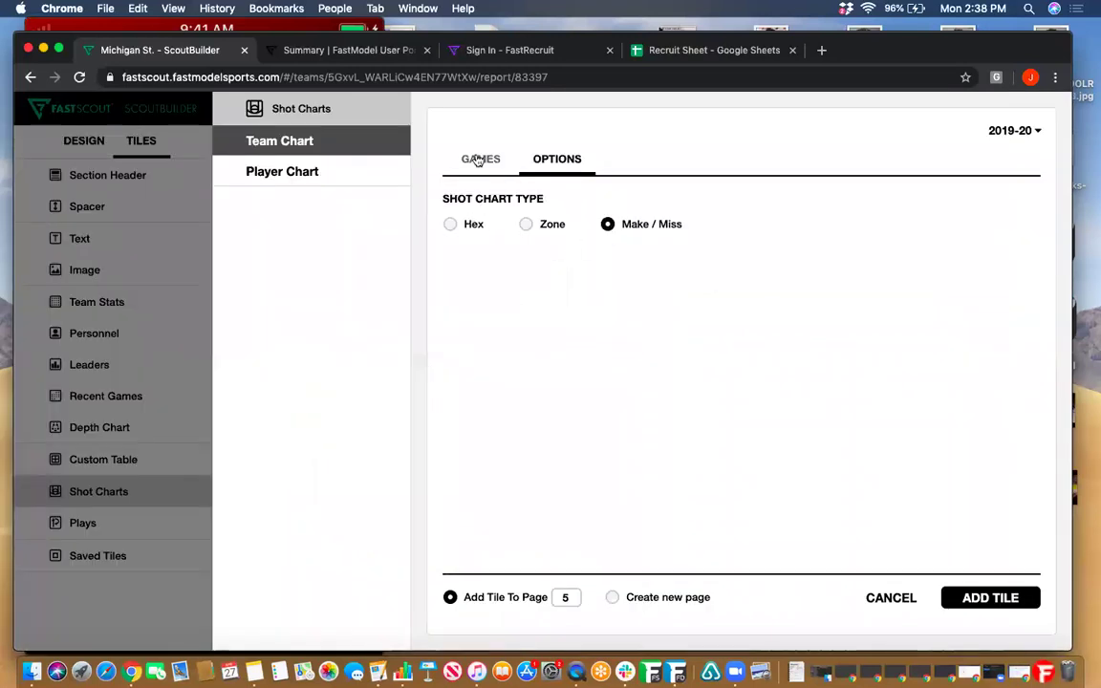
{"action": "left_click", "coordinate": [469, 156]}
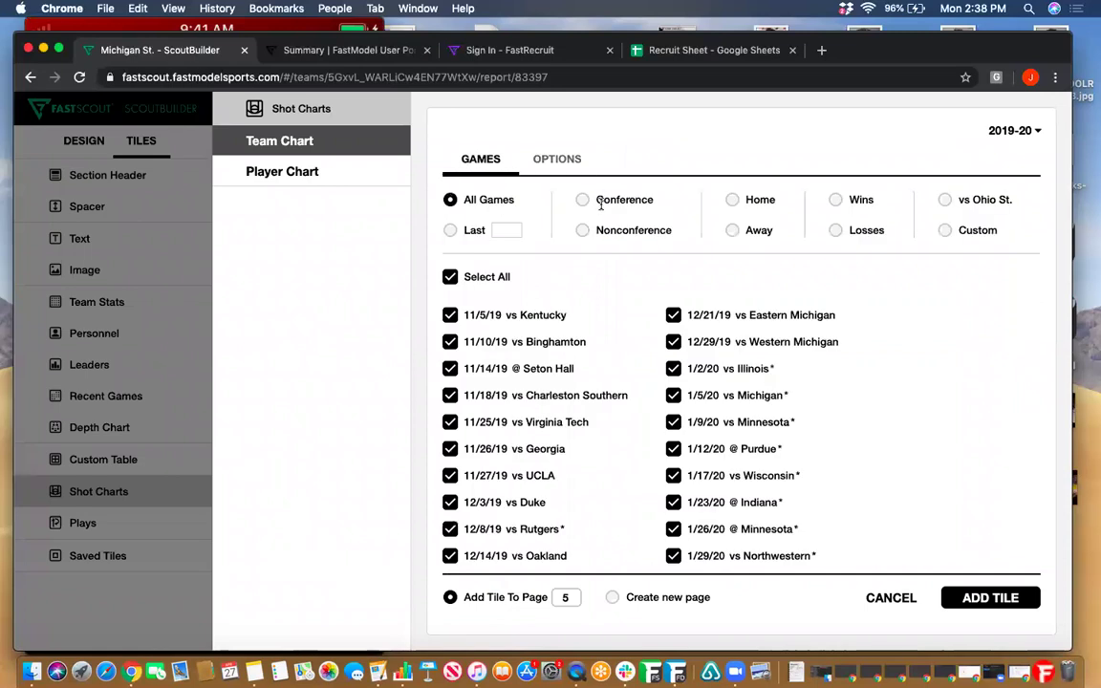
{"action": "left_click", "coordinate": [946, 200]}
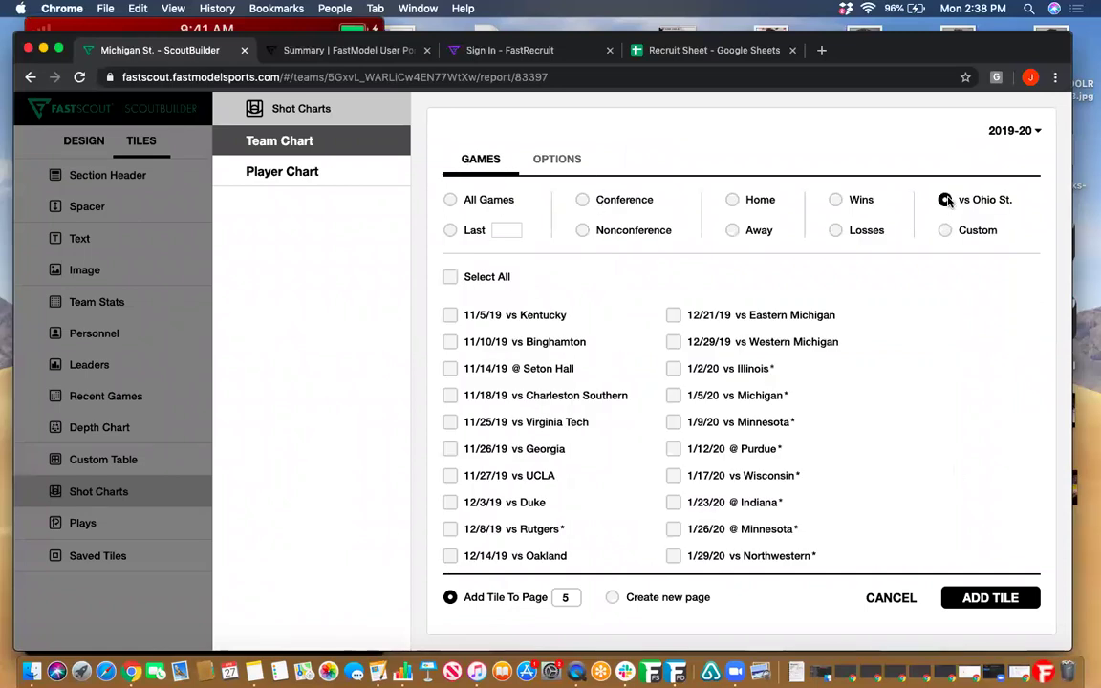
{"action": "left_click", "coordinate": [988, 598]}
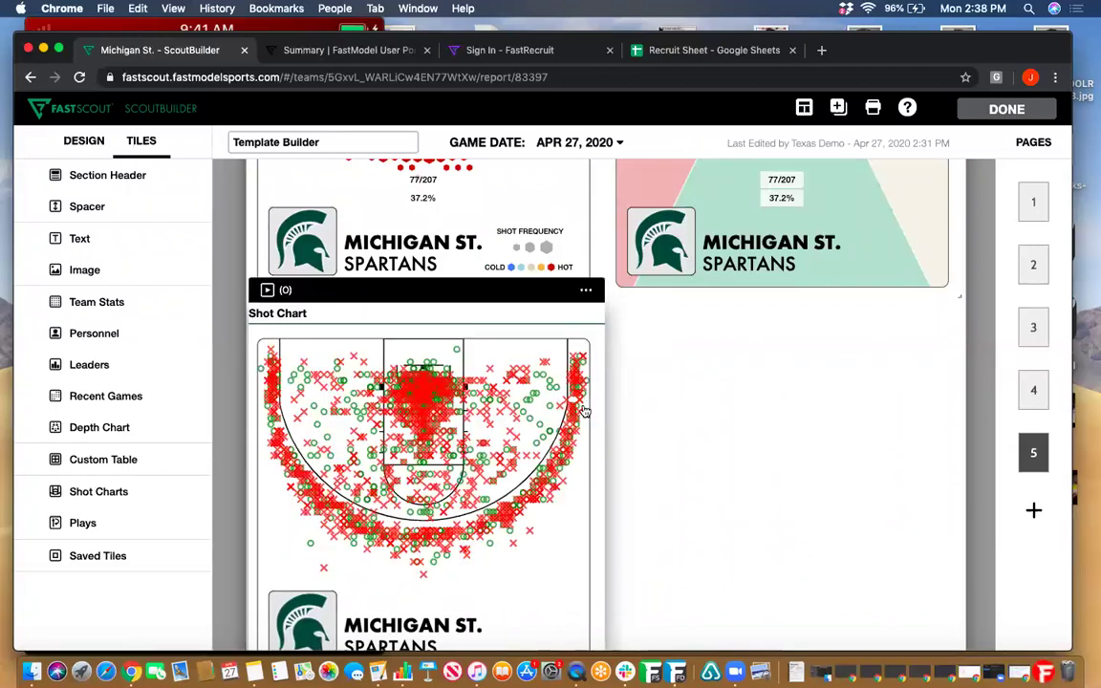
Step: Delete the Make / Miss shot chart tile from page 5
{"action": "left_click", "coordinate": [585, 292]}
{"action": "left_click", "coordinate": [564, 556]}
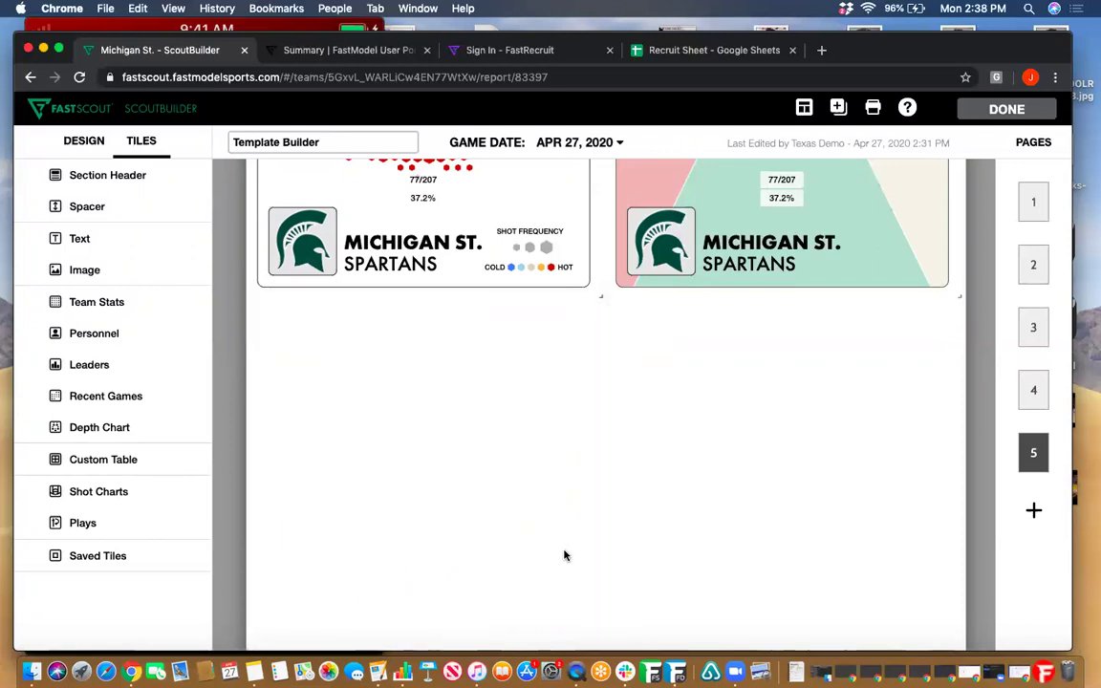
Step: Add the 2017-18 plays 23 Low (Lady Chiefs) and 25 (Comets, BLOB - Man) to page 5
{"action": "left_click", "coordinate": [86, 523]}
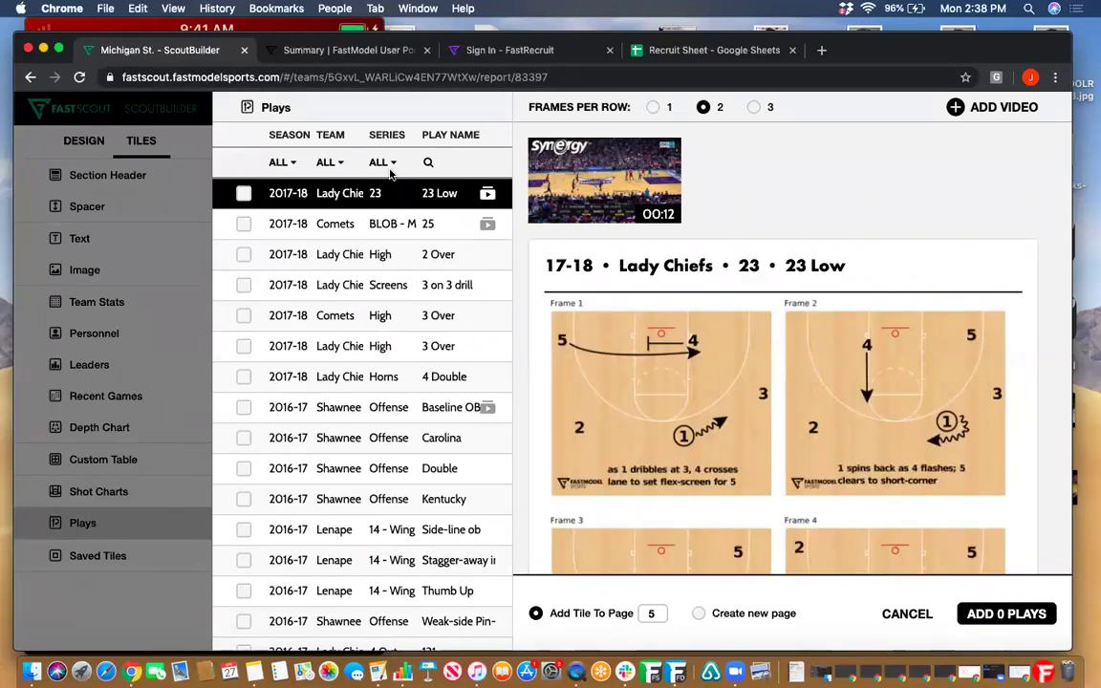
{"action": "left_click", "coordinate": [282, 162]}
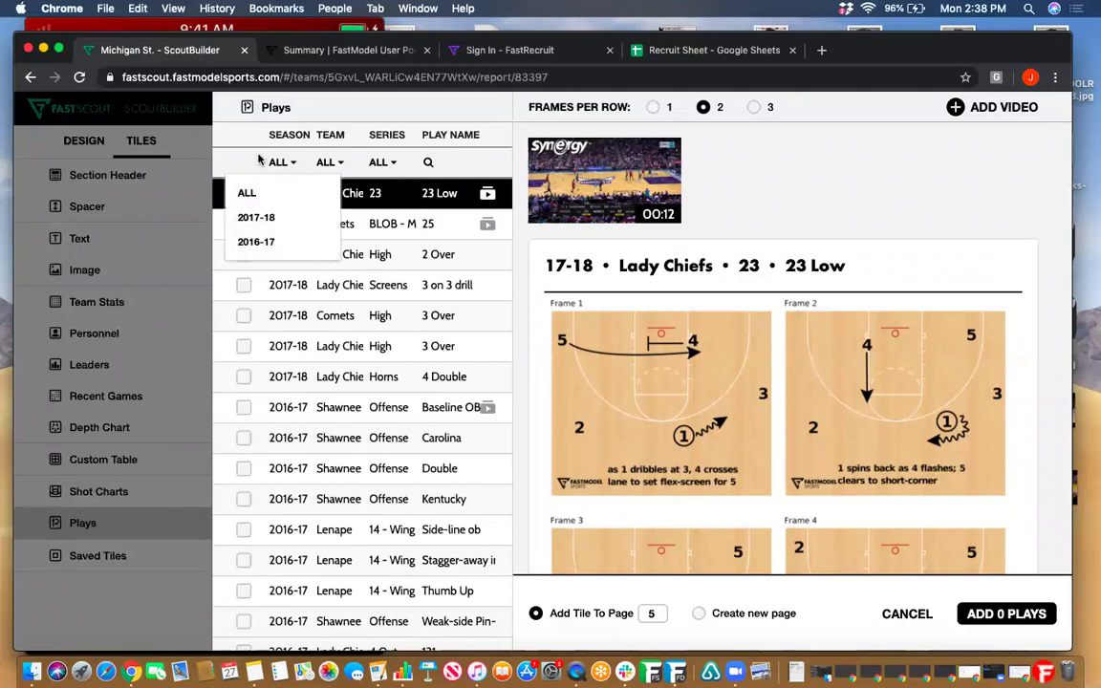
{"action": "left_click", "coordinate": [239, 193]}
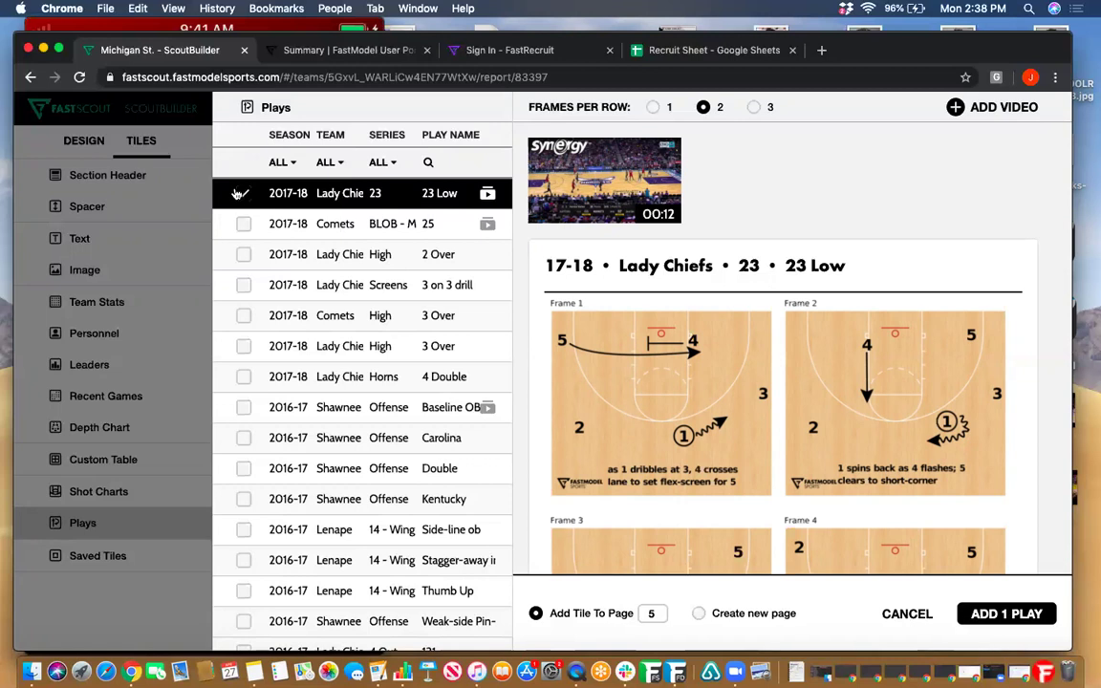
{"action": "left_click", "coordinate": [244, 223]}
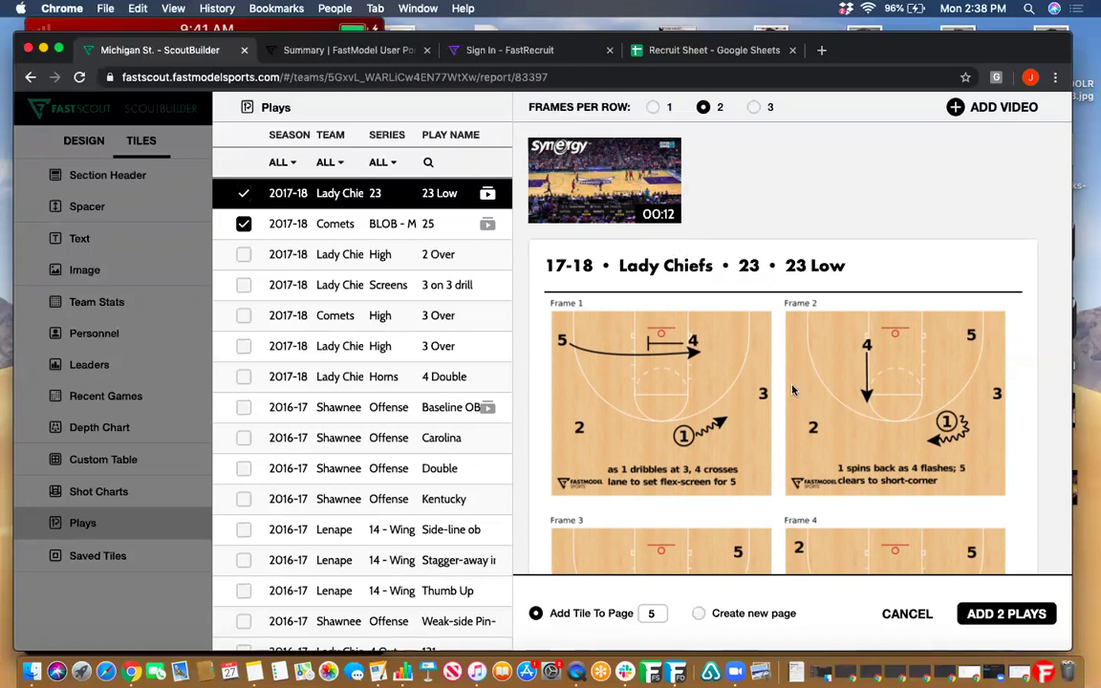
{"action": "left_click", "coordinate": [1001, 614]}
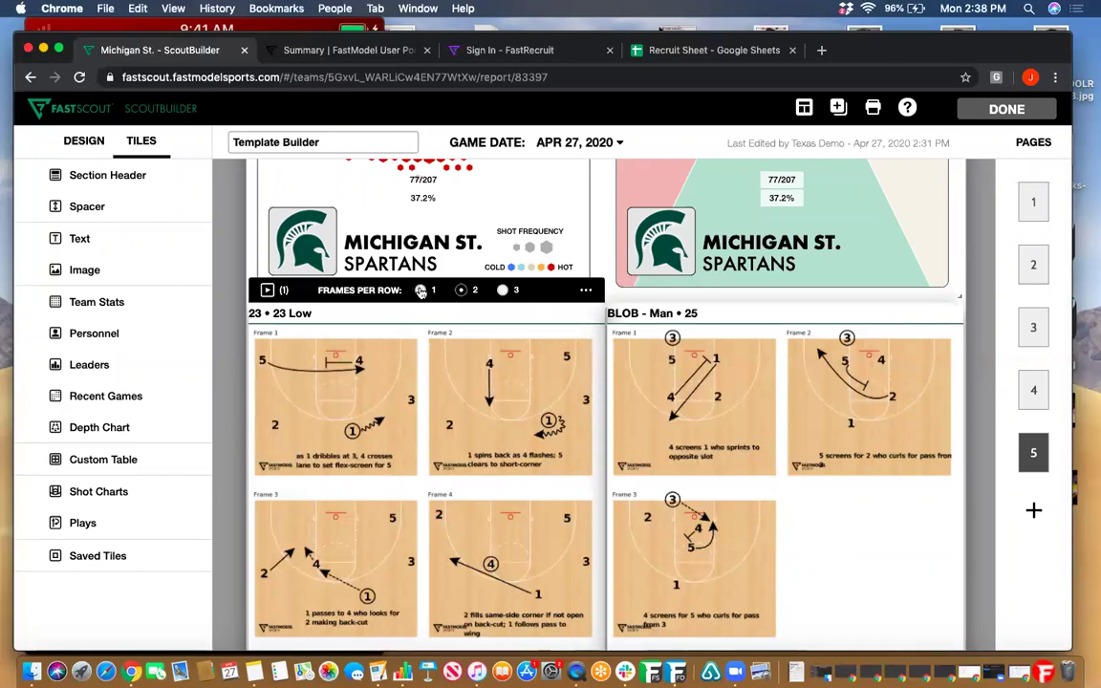
Step: Set the 23 Low play tile to 3 frames per row
{"action": "left_click", "coordinate": [503, 293]}
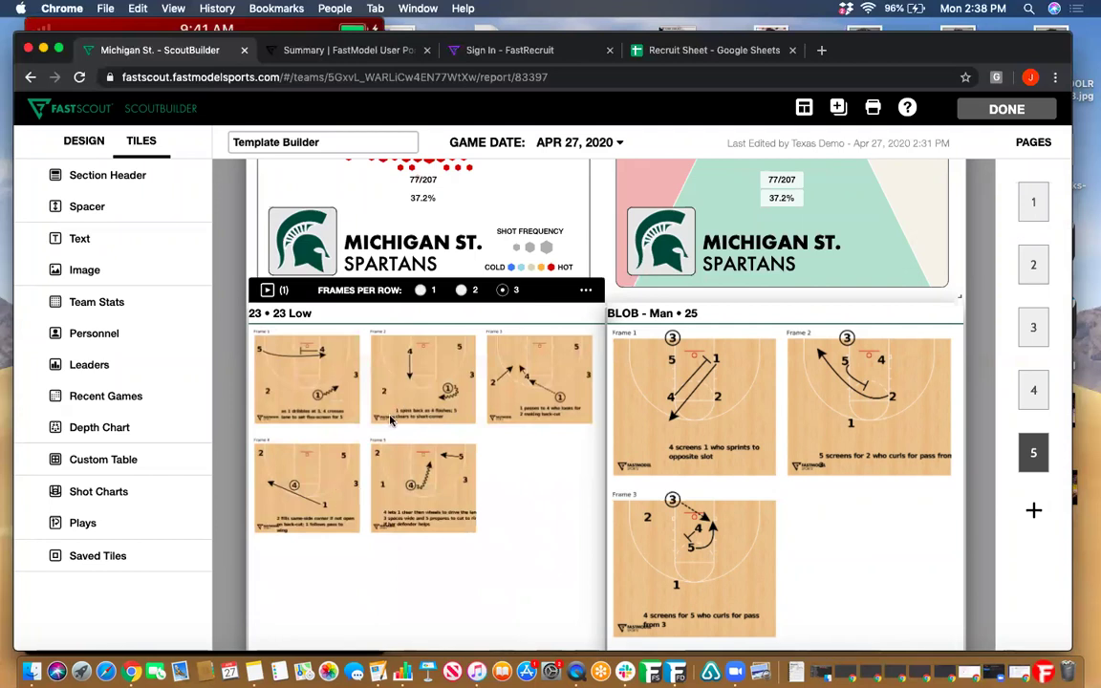
{"action": "mouse_move", "coordinate": [659, 468]}
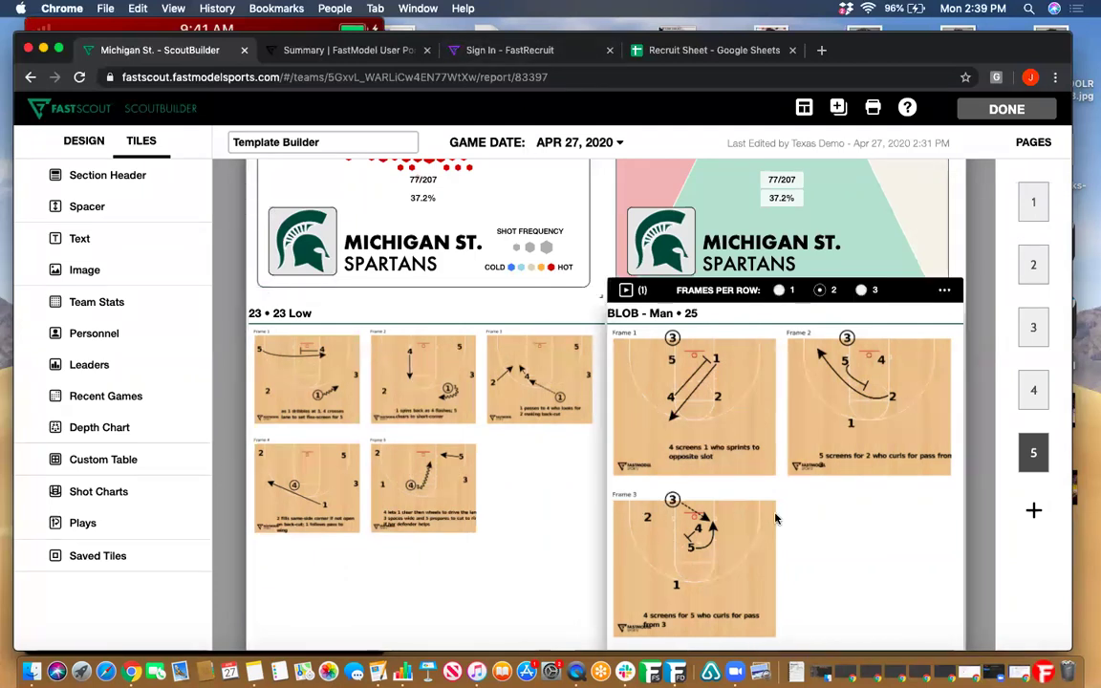
{"action": "scroll", "coordinate": [776, 519], "scroll_direction": "up", "scroll_amount": 3}
{"action": "scroll", "coordinate": [776, 519], "scroll_direction": "up", "scroll_amount": 1}
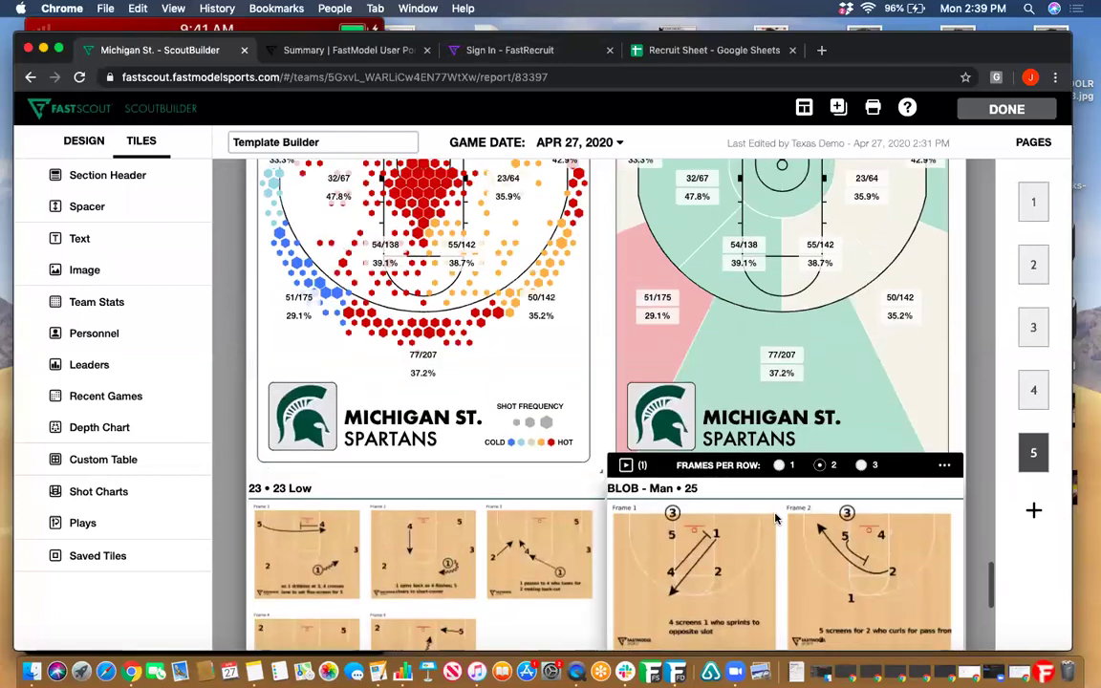
Step: Save the report as a new template named Webinar Template and finish editing the report
{"action": "left_click", "coordinate": [802, 108]}
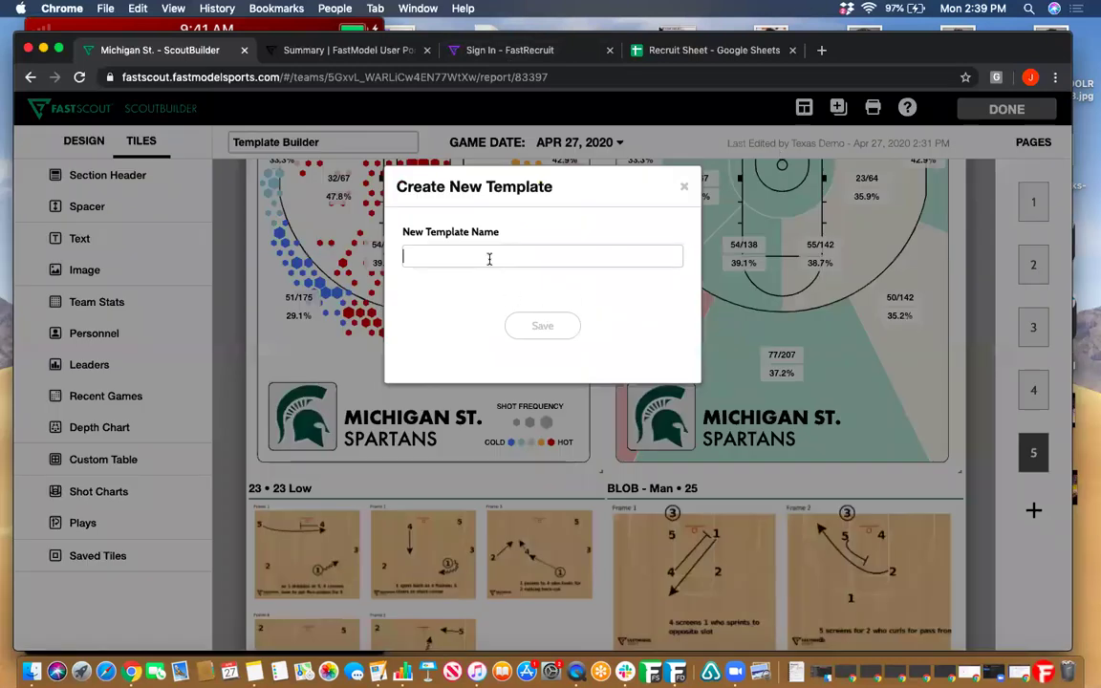
{"action": "type", "text": "Webinar Template"}
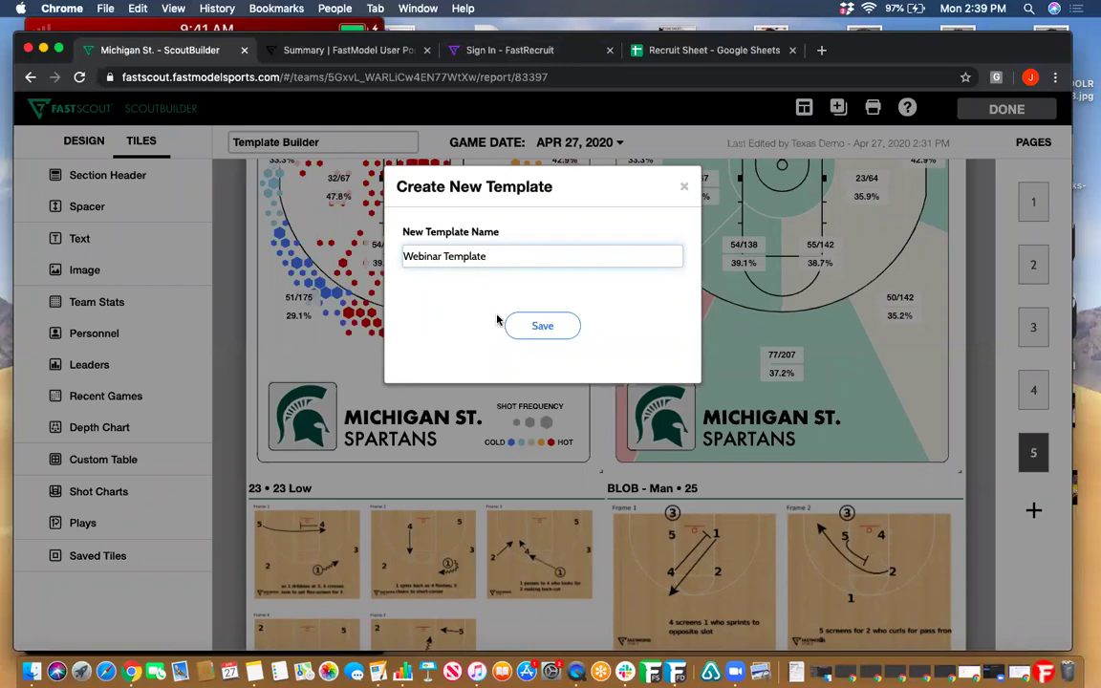
{"action": "left_click", "coordinate": [537, 325]}
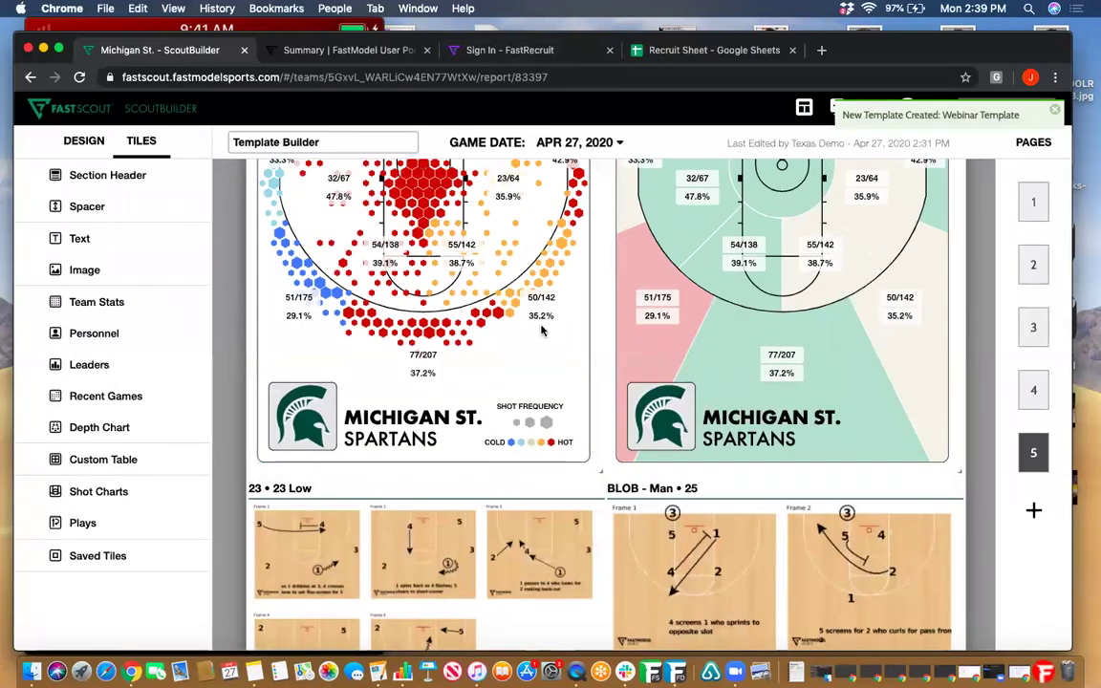
{"action": "scroll", "coordinate": [619, 409], "scroll_direction": "up", "scroll_amount": 5}
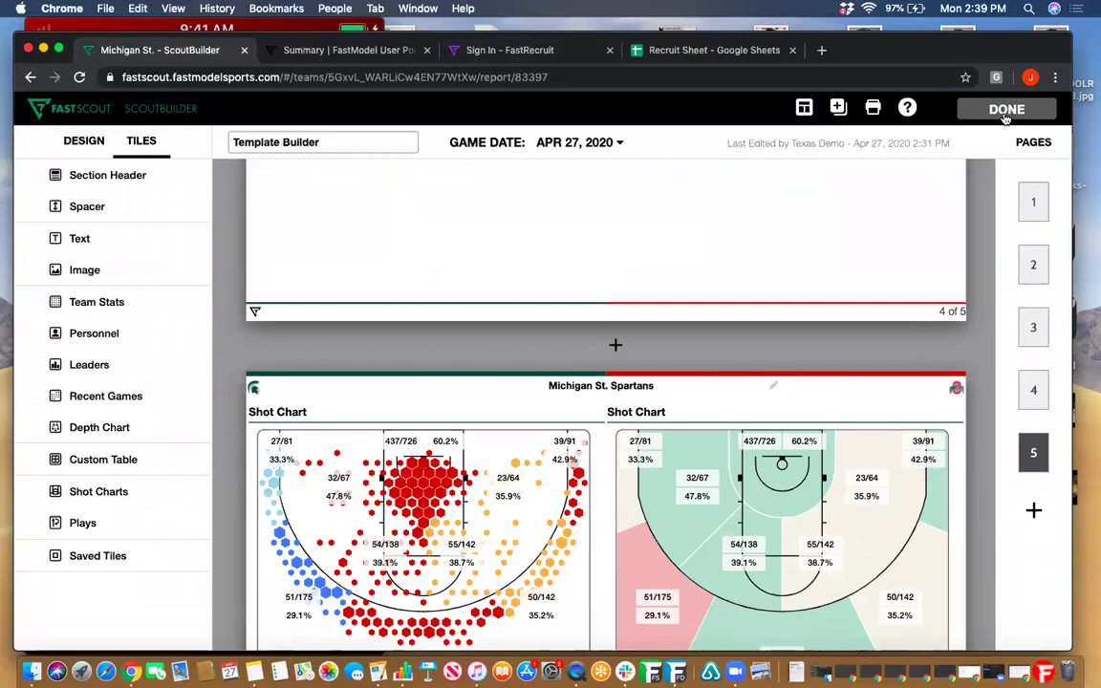
{"action": "left_click", "coordinate": [1005, 111]}
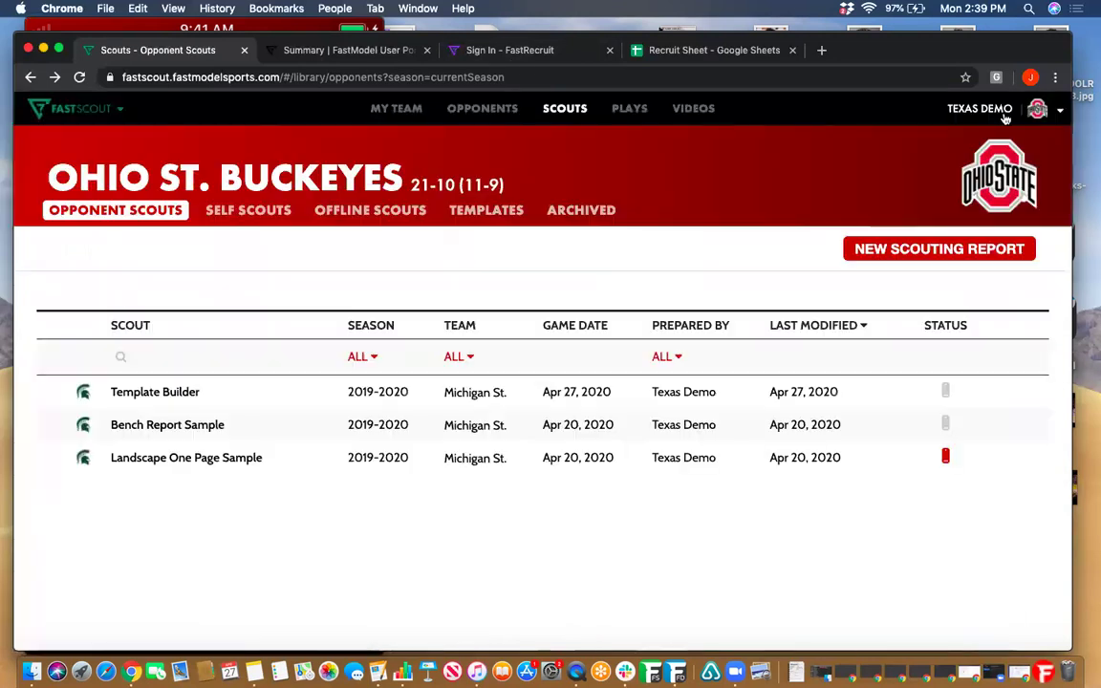
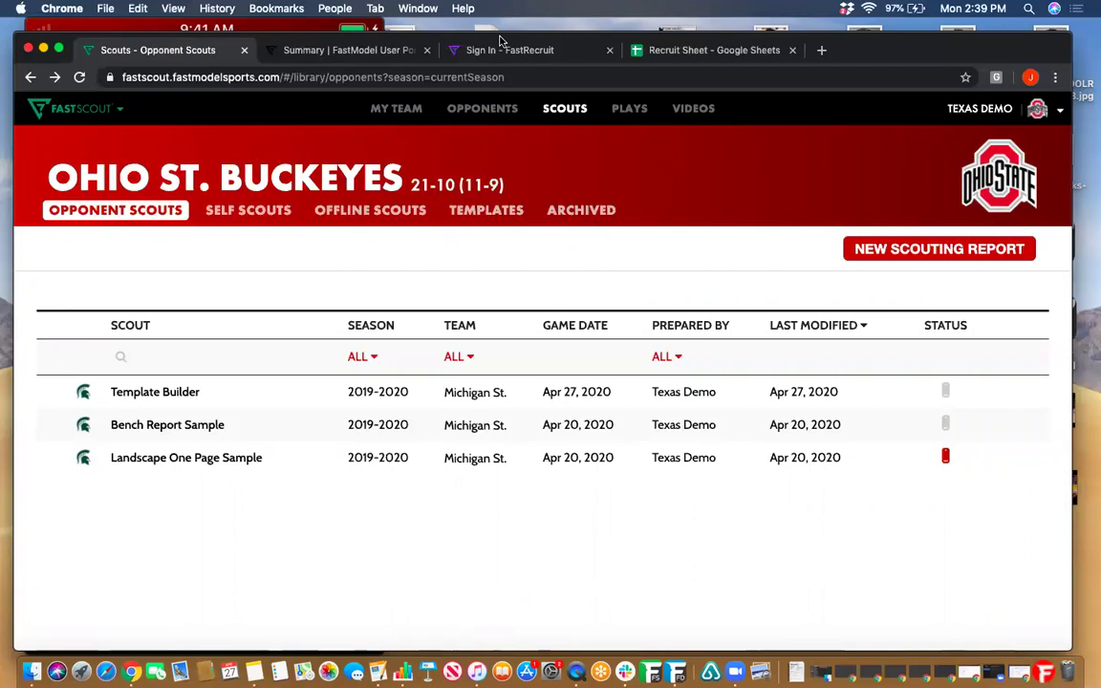
Step: Create a scouting report named Practice for the D-I opponent Indiana Hoosiers from the saved Webinar Template
{"action": "left_click", "coordinate": [898, 250]}
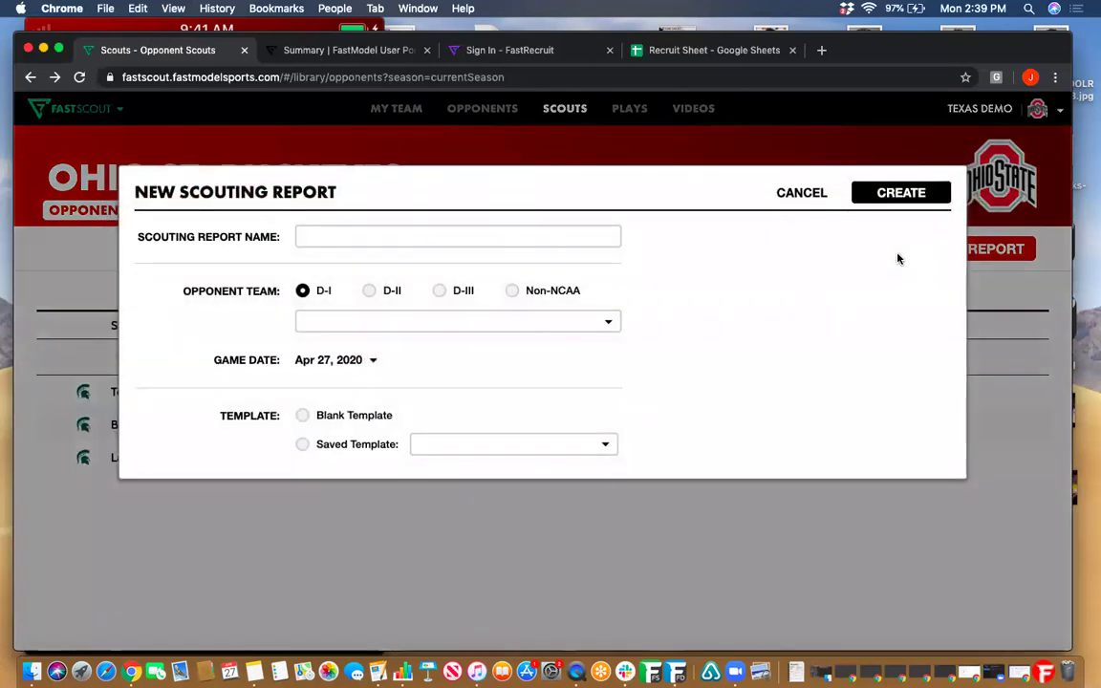
{"action": "left_click", "coordinate": [356, 237]}
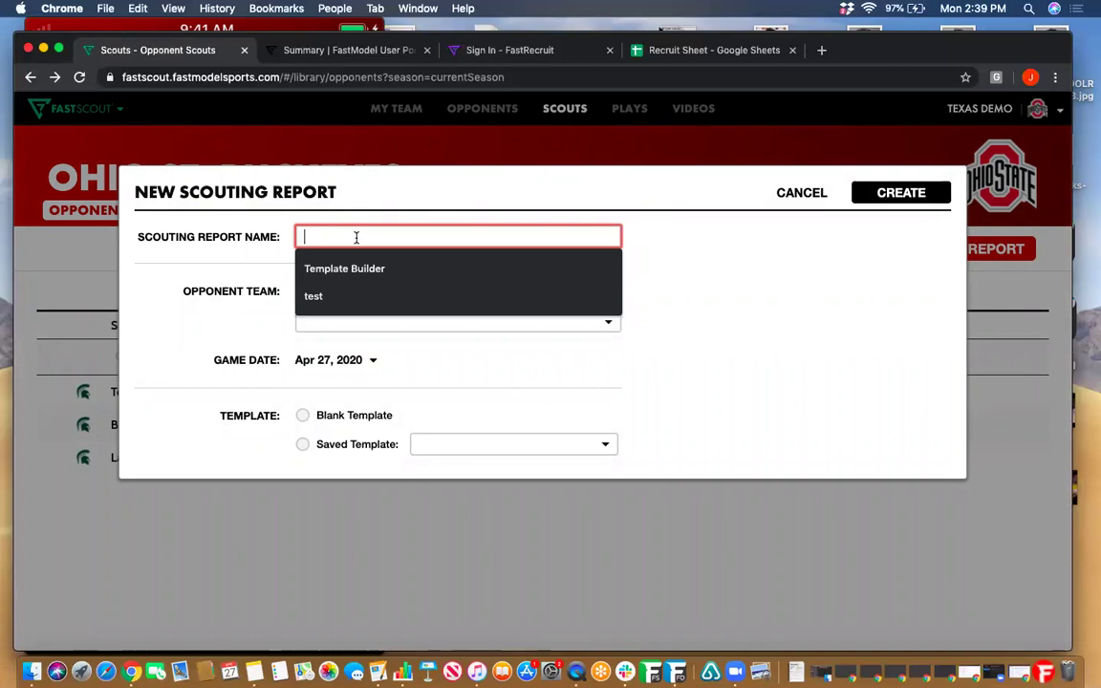
{"action": "left_click", "coordinate": [316, 291]}
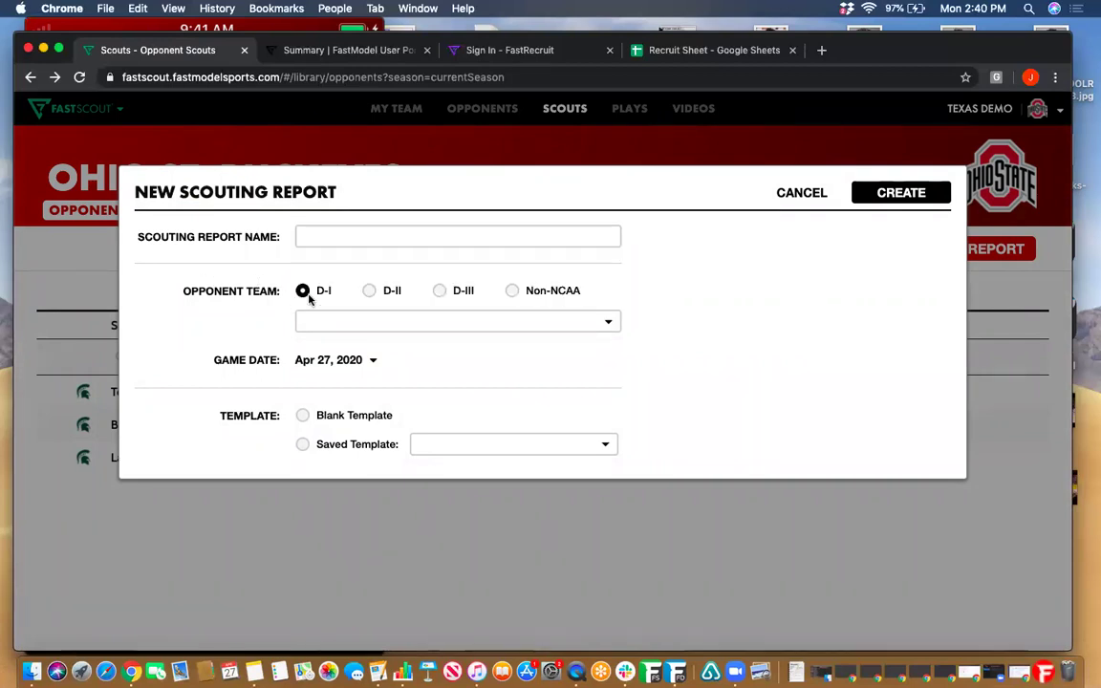
{"action": "left_click", "coordinate": [366, 237]}
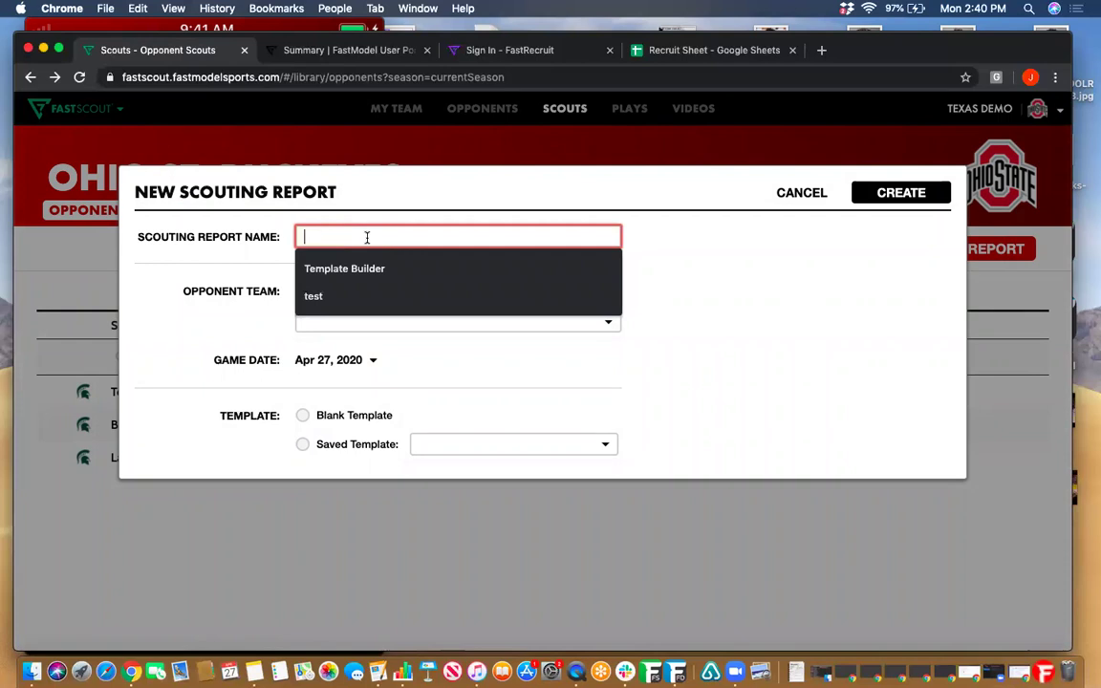
{"action": "type", "text": "Practice"}
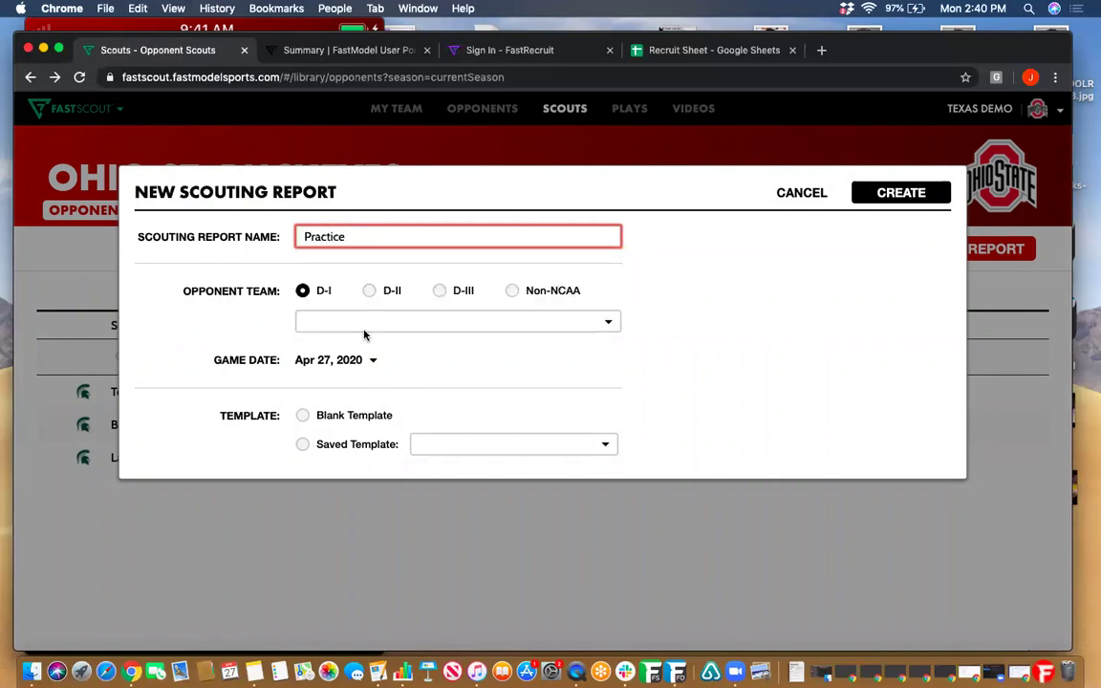
{"action": "left_click", "coordinate": [363, 325]}
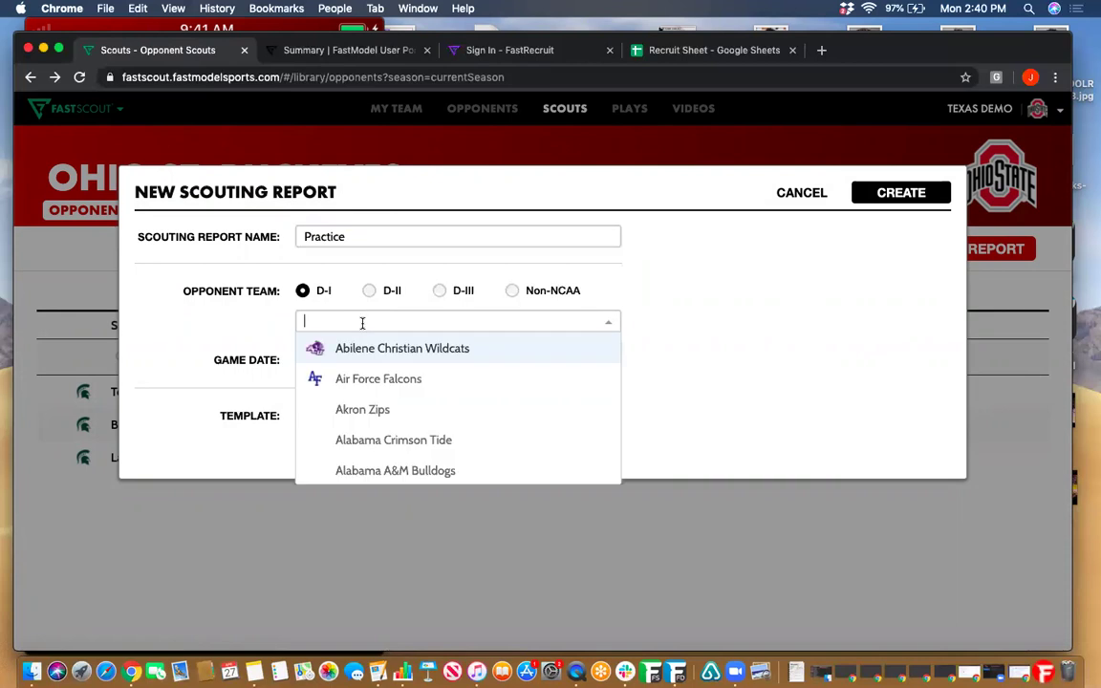
{"action": "type", "text": "indian"}
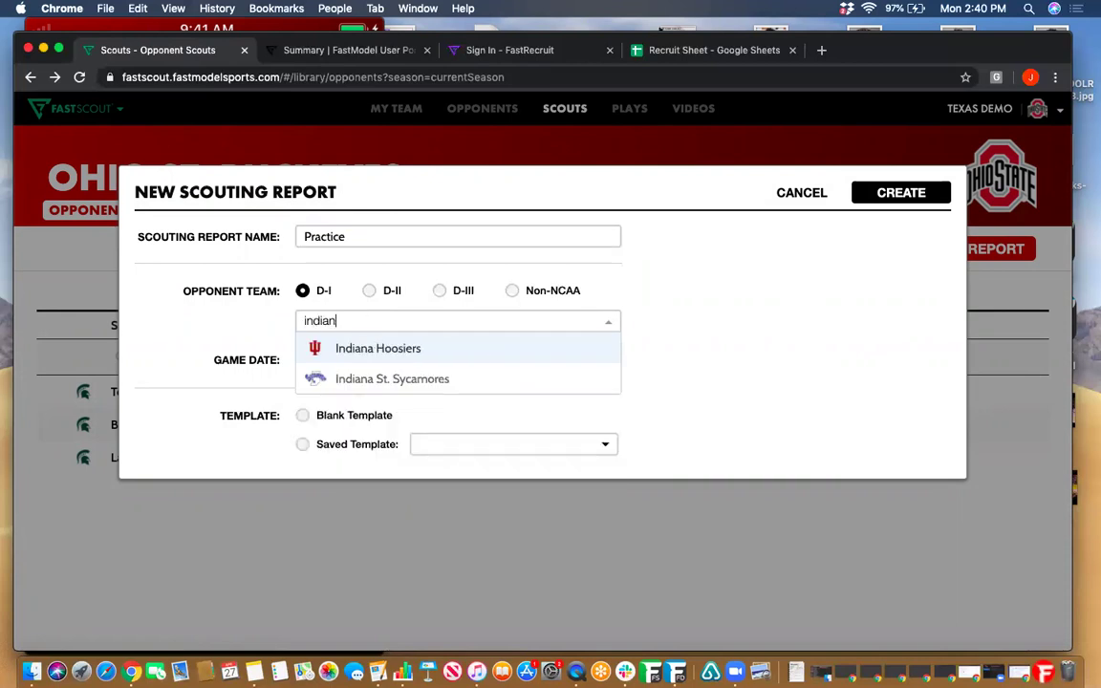
{"action": "left_click", "coordinate": [378, 350]}
{"action": "left_click", "coordinate": [303, 446]}
{"action": "left_click", "coordinate": [498, 448]}
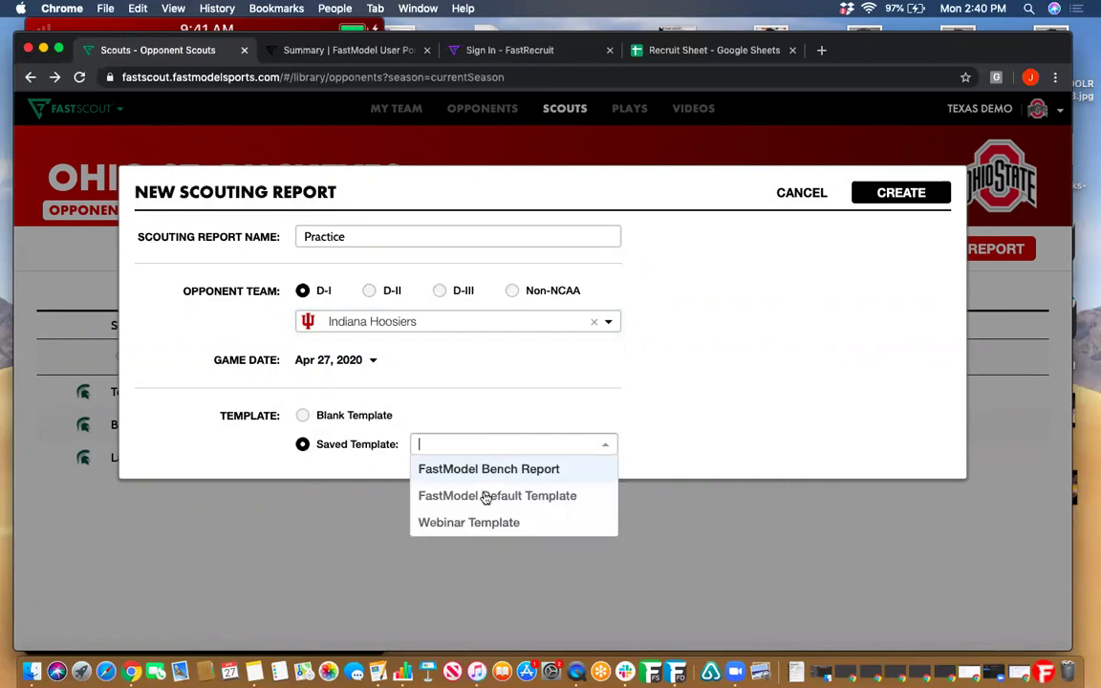
{"action": "left_click", "coordinate": [442, 521]}
{"action": "left_click", "coordinate": [908, 202]}
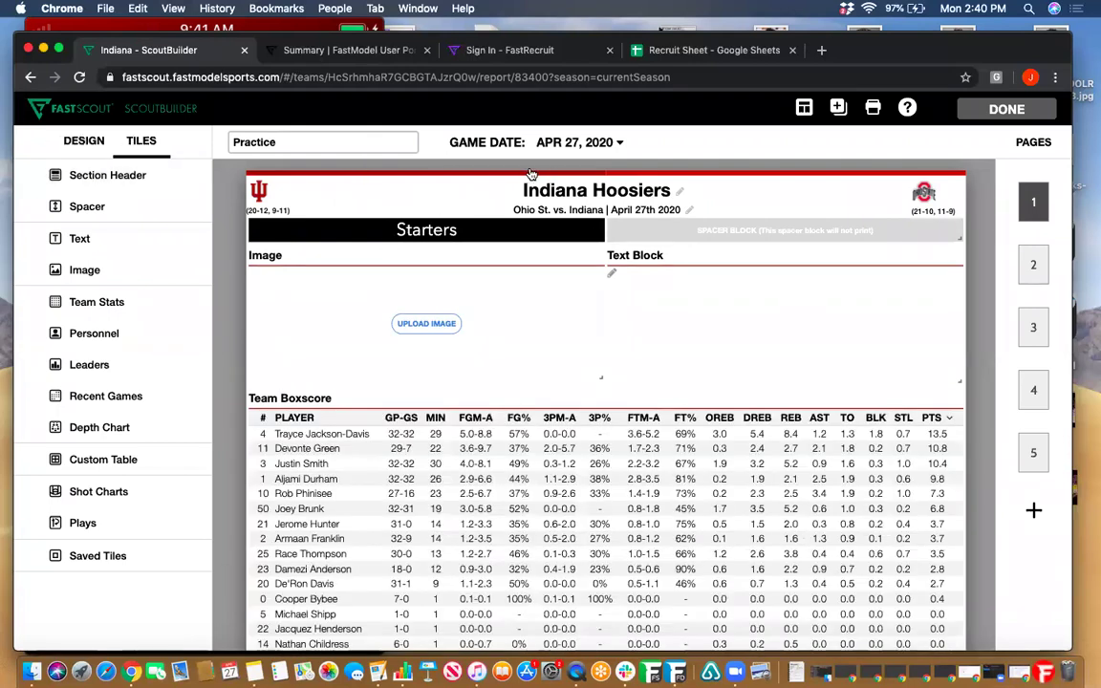
Step: Limit the Team Boxscore tile on page 1 to Conference games and save the tile
{"action": "left_click", "coordinate": [1033, 266]}
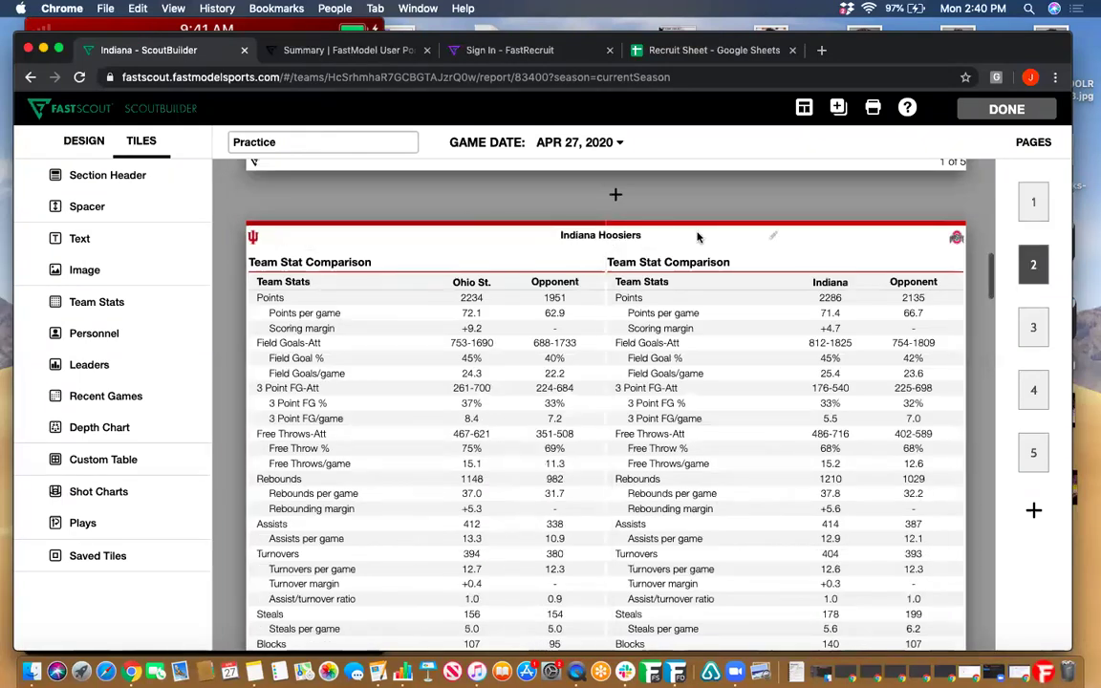
{"action": "scroll", "coordinate": [812, 304], "scroll_direction": "up", "scroll_amount": 4}
{"action": "scroll", "coordinate": [904, 344], "scroll_direction": "up", "scroll_amount": 10}
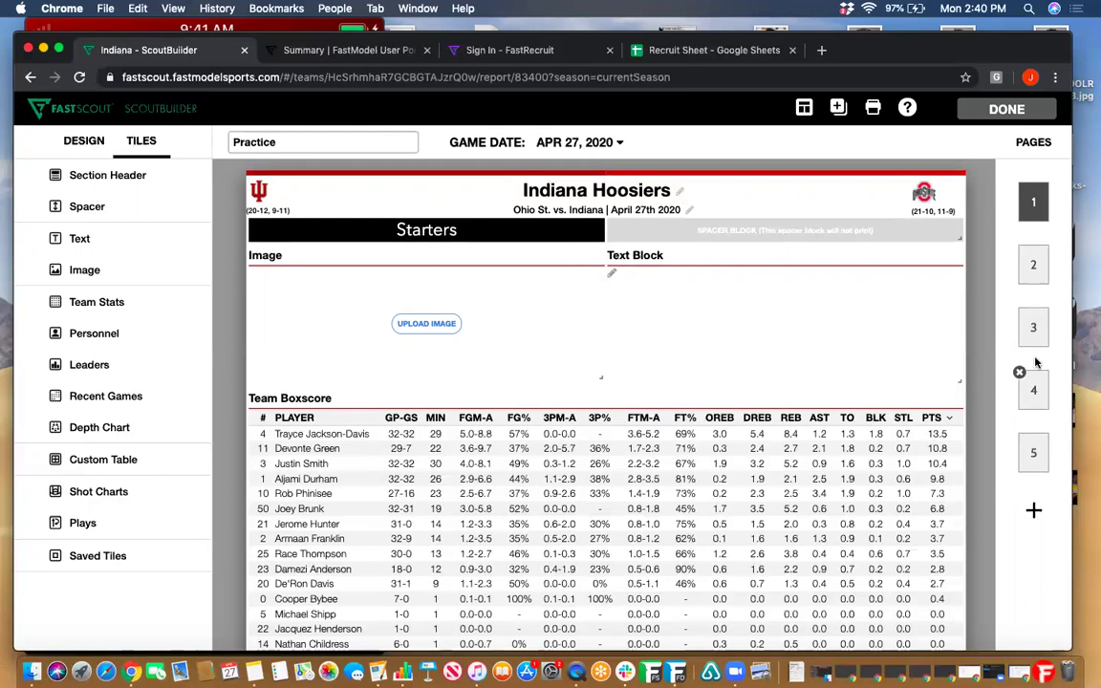
{"action": "mouse_move", "coordinate": [944, 379]}
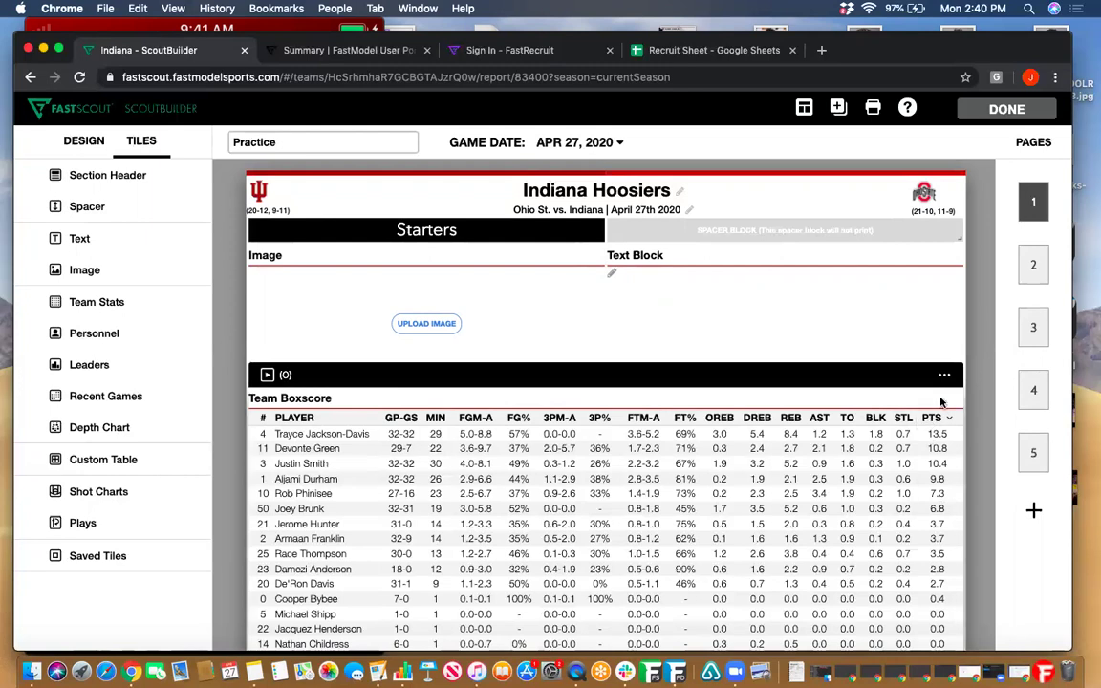
{"action": "left_click", "coordinate": [944, 379]}
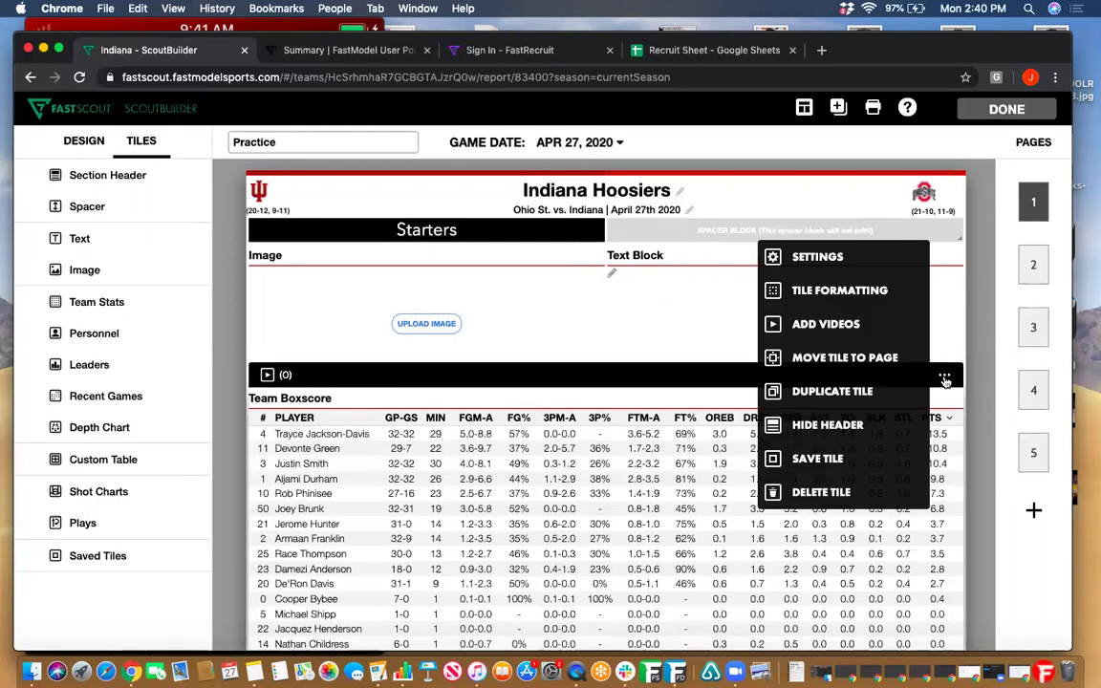
{"action": "left_click", "coordinate": [817, 260]}
{"action": "left_click", "coordinate": [384, 199]}
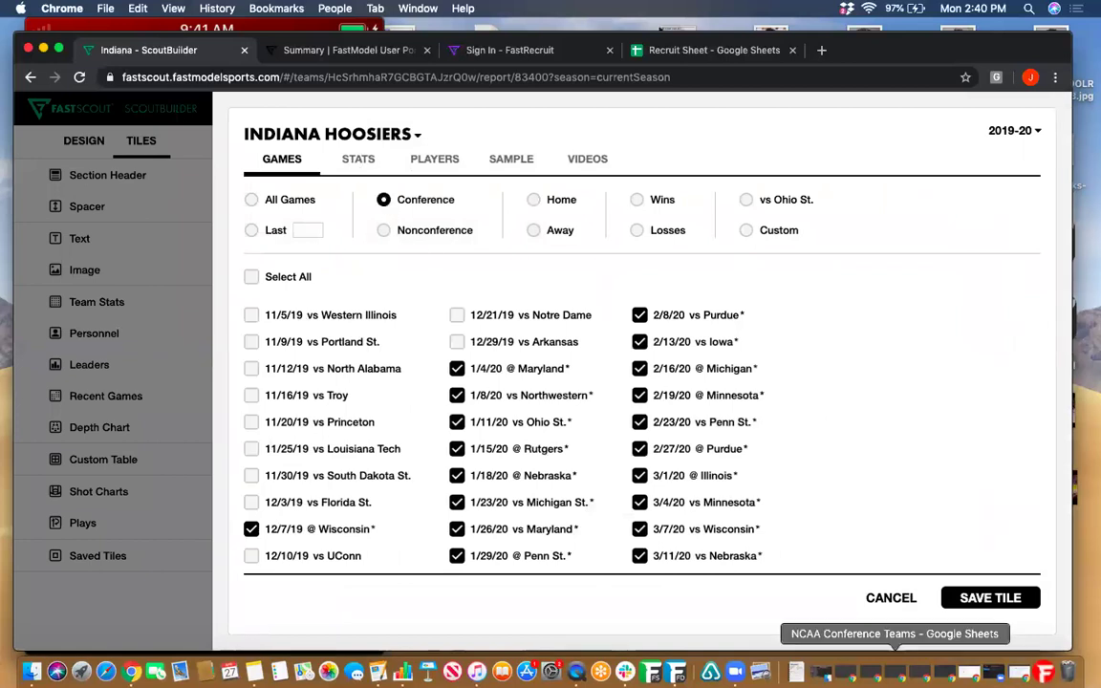
{"action": "left_click", "coordinate": [990, 598]}
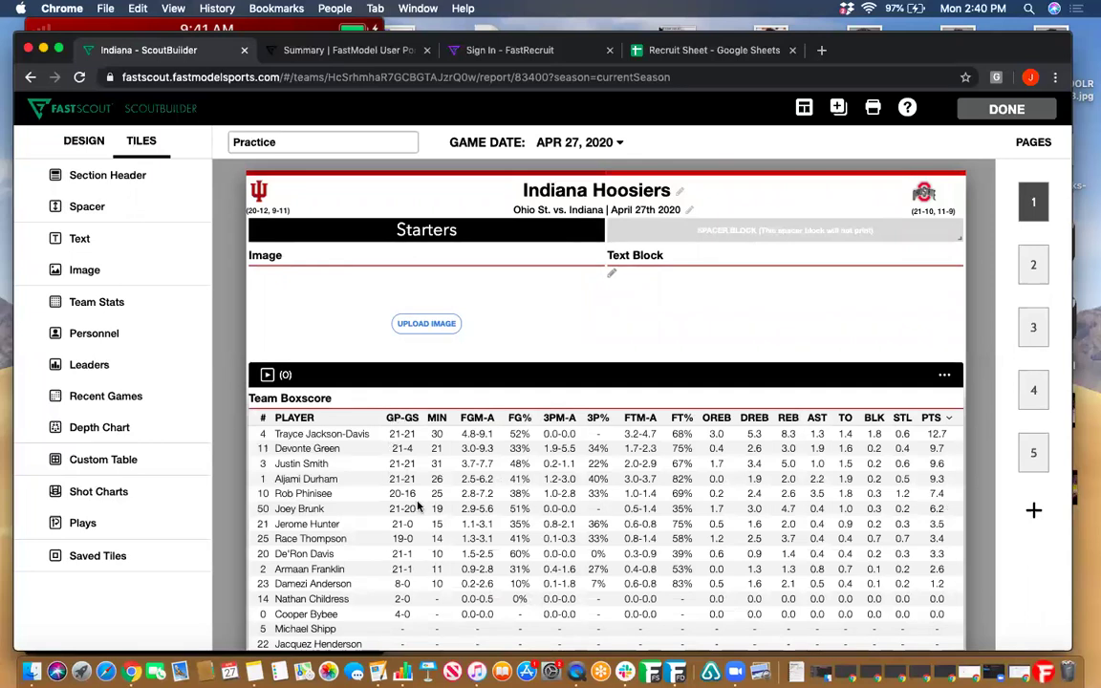
Step: Update the existing Webinar Template with the current report's changes
{"action": "left_click", "coordinate": [805, 108]}
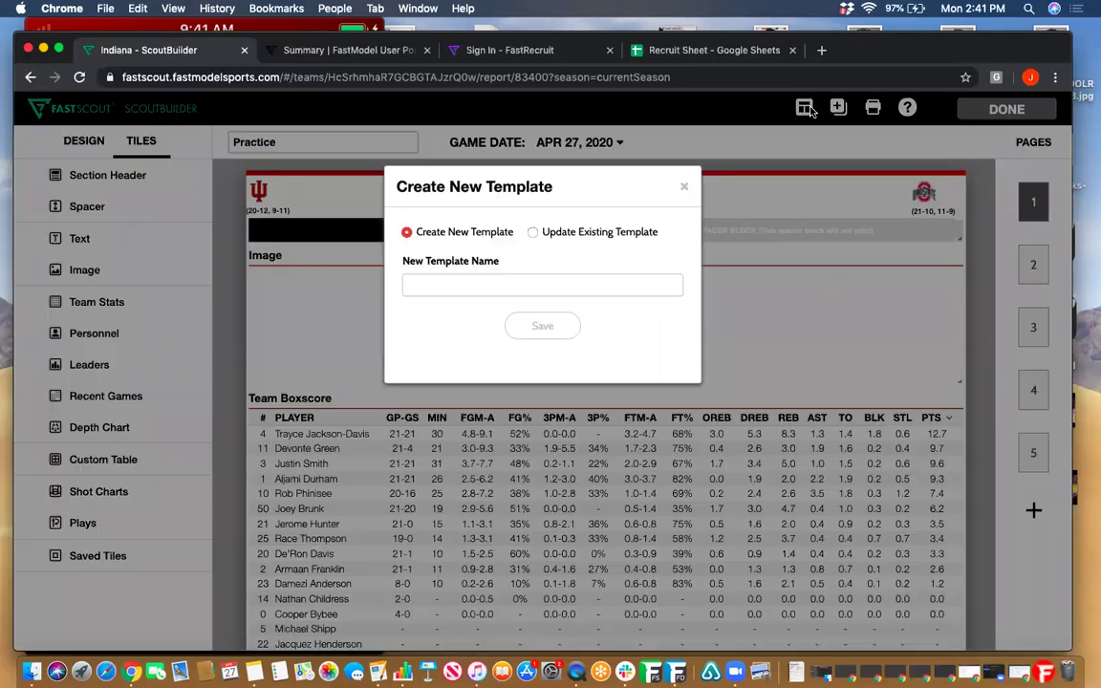
{"action": "left_click", "coordinate": [533, 232]}
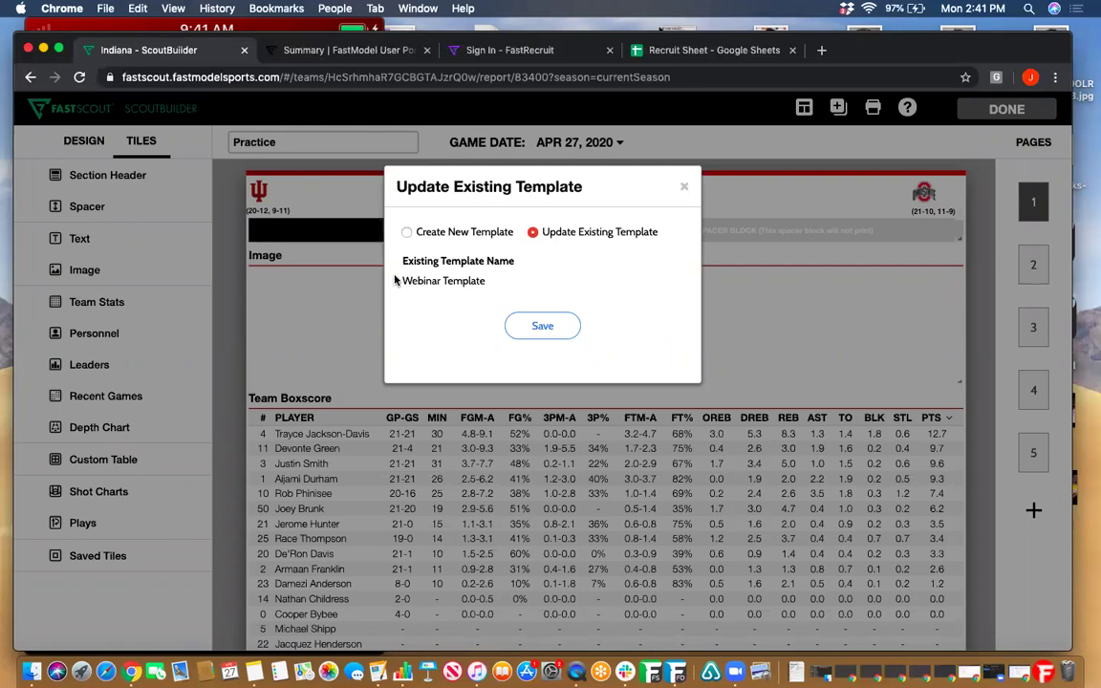
{"action": "left_click", "coordinate": [542, 325]}
Step: Examine the team stat comparisons on page 2 and the player tiles with their stats and shot charts on page 3
{"action": "mouse_move", "coordinate": [465, 378]}
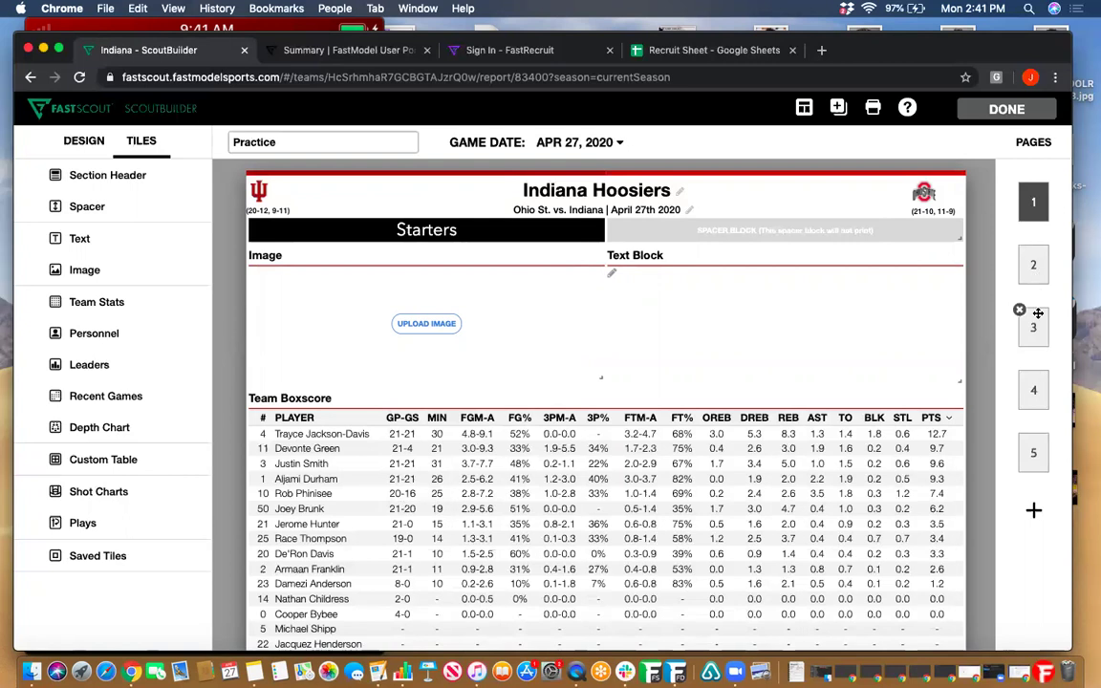
{"action": "left_click", "coordinate": [1036, 266]}
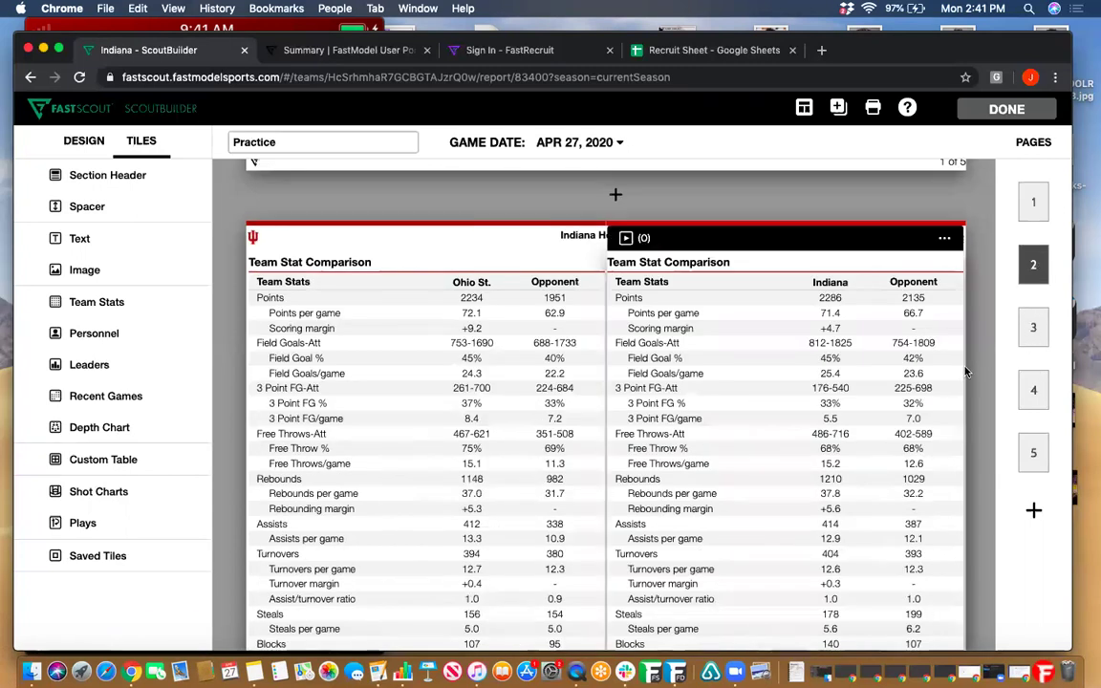
{"action": "scroll", "coordinate": [575, 256], "scroll_direction": "down", "scroll_amount": 2}
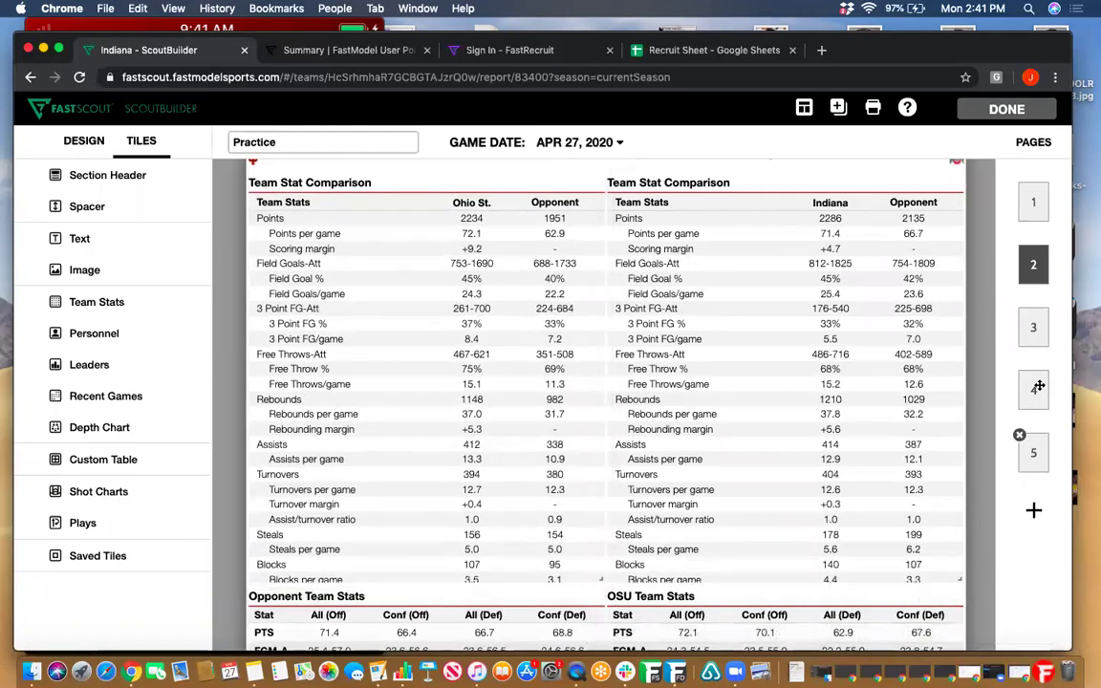
{"action": "left_click", "coordinate": [1044, 335]}
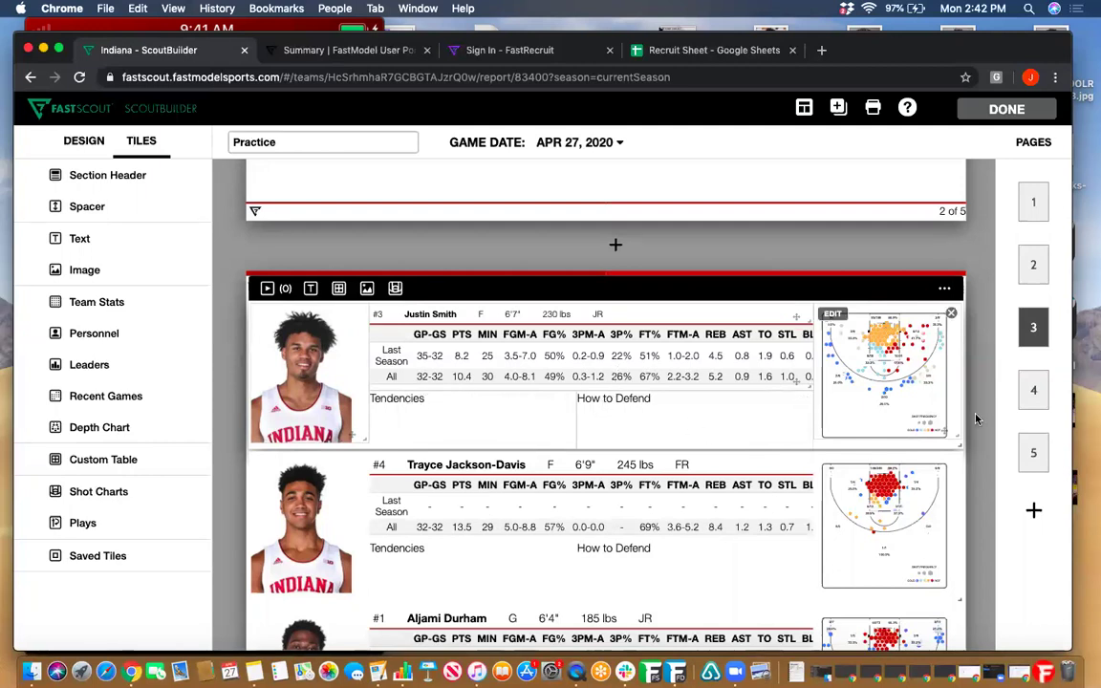
{"action": "scroll", "coordinate": [610, 489], "scroll_direction": "down", "scroll_amount": 5}
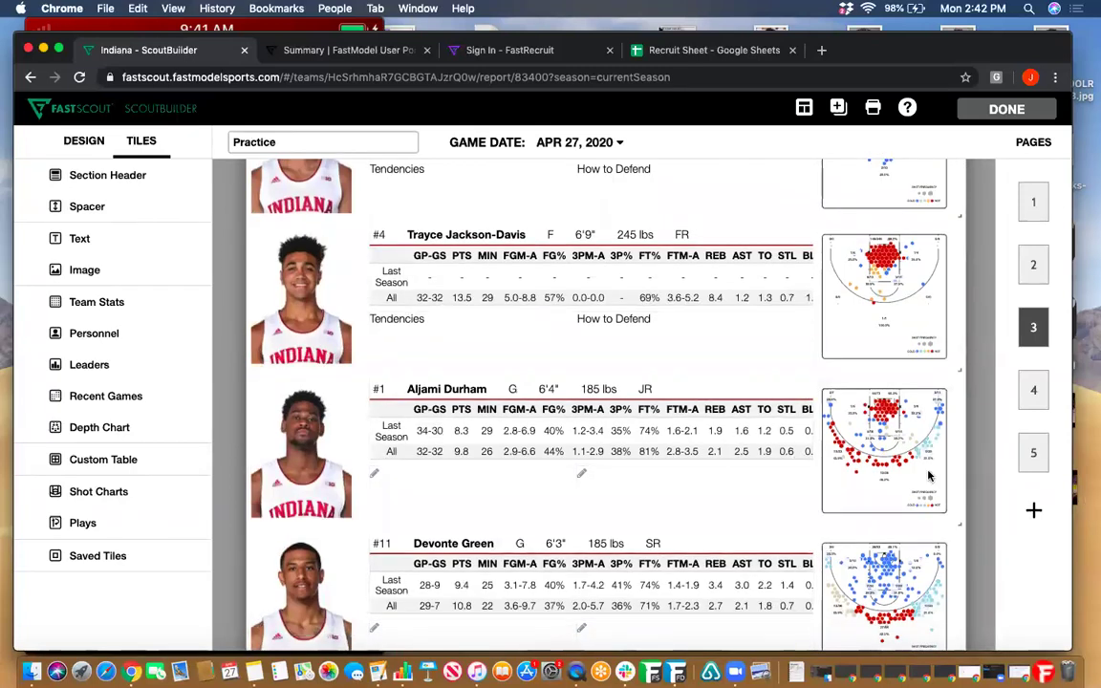
{"action": "scroll", "coordinate": [976, 466], "scroll_direction": "up", "scroll_amount": 2}
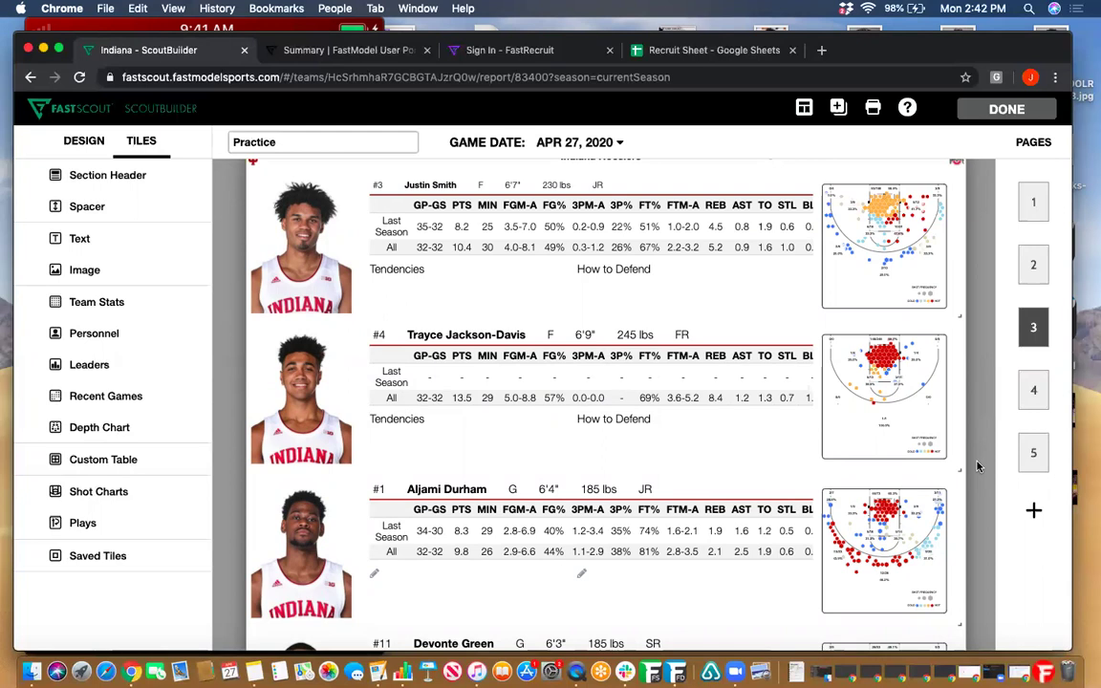
{"action": "mouse_move", "coordinate": [492, 216]}
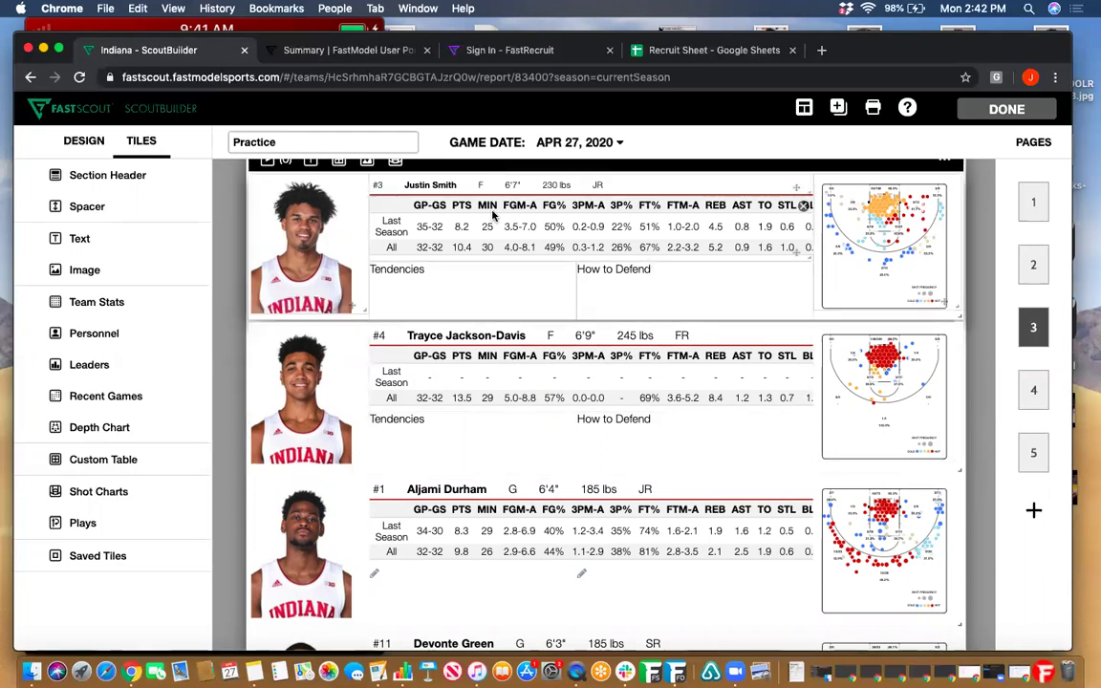
{"action": "mouse_move", "coordinate": [492, 378]}
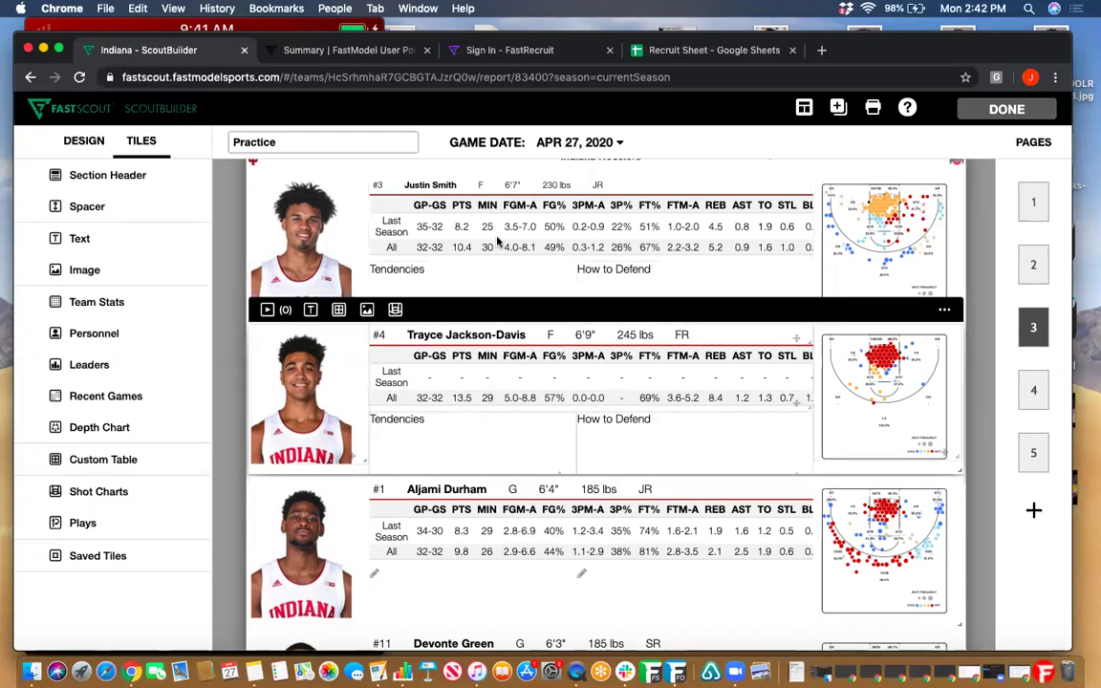
{"action": "mouse_move", "coordinate": [484, 241]}
{"action": "mouse_move", "coordinate": [494, 413]}
{"action": "mouse_move", "coordinate": [486, 562]}
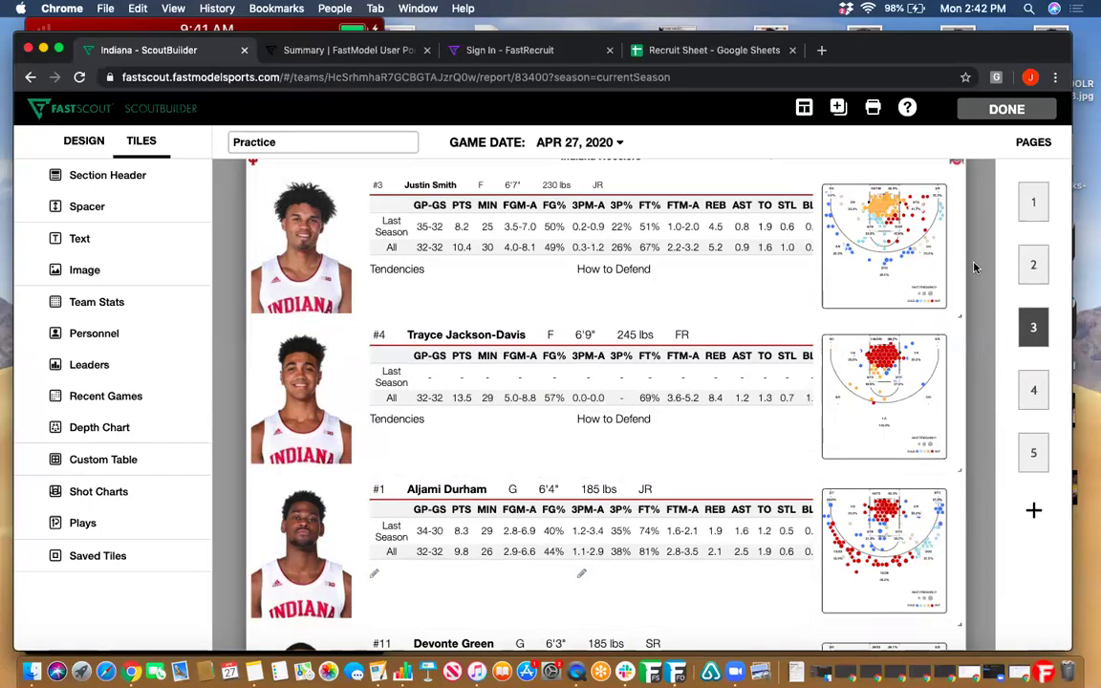
Step: Reorder the player tiles on page 3 to #10, #1, #3, #11, #4 and save the order
{"action": "scroll", "coordinate": [955, 239], "scroll_direction": "up", "scroll_amount": 1}
{"action": "mouse_move", "coordinate": [936, 208]}
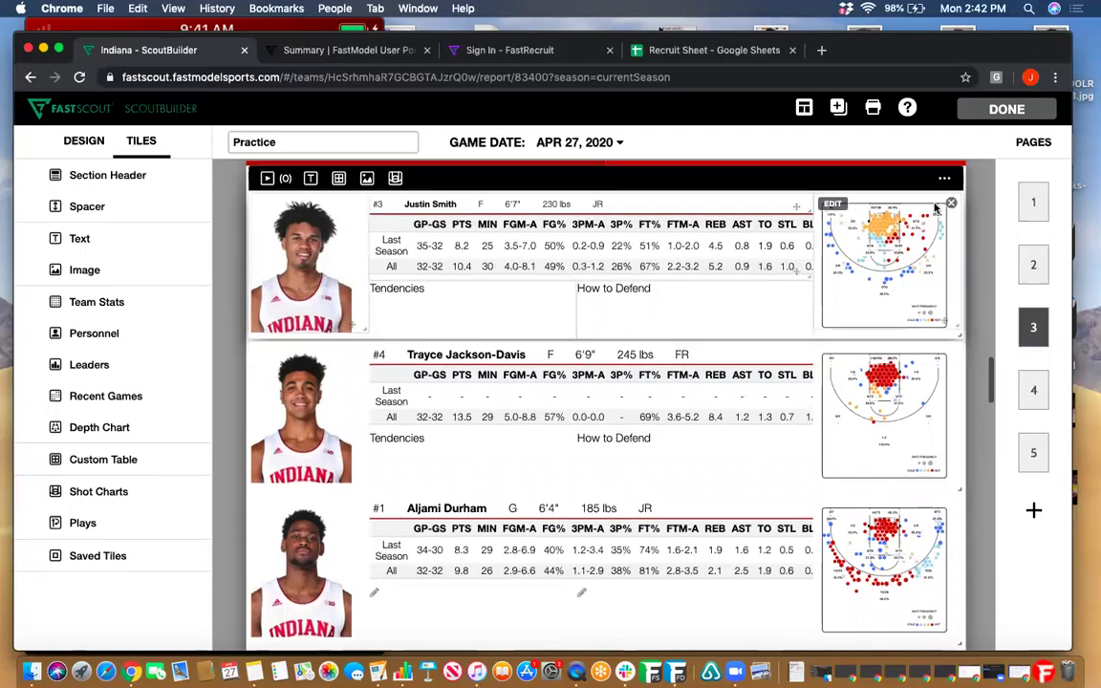
{"action": "left_click", "coordinate": [944, 179]}
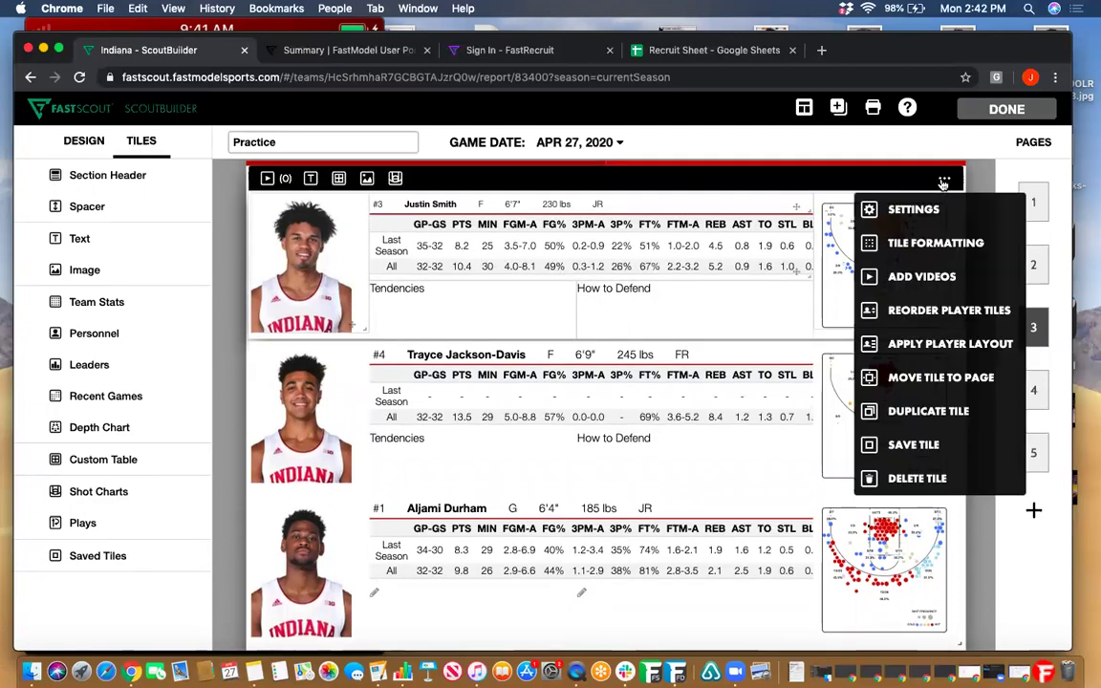
{"action": "left_click", "coordinate": [937, 329]}
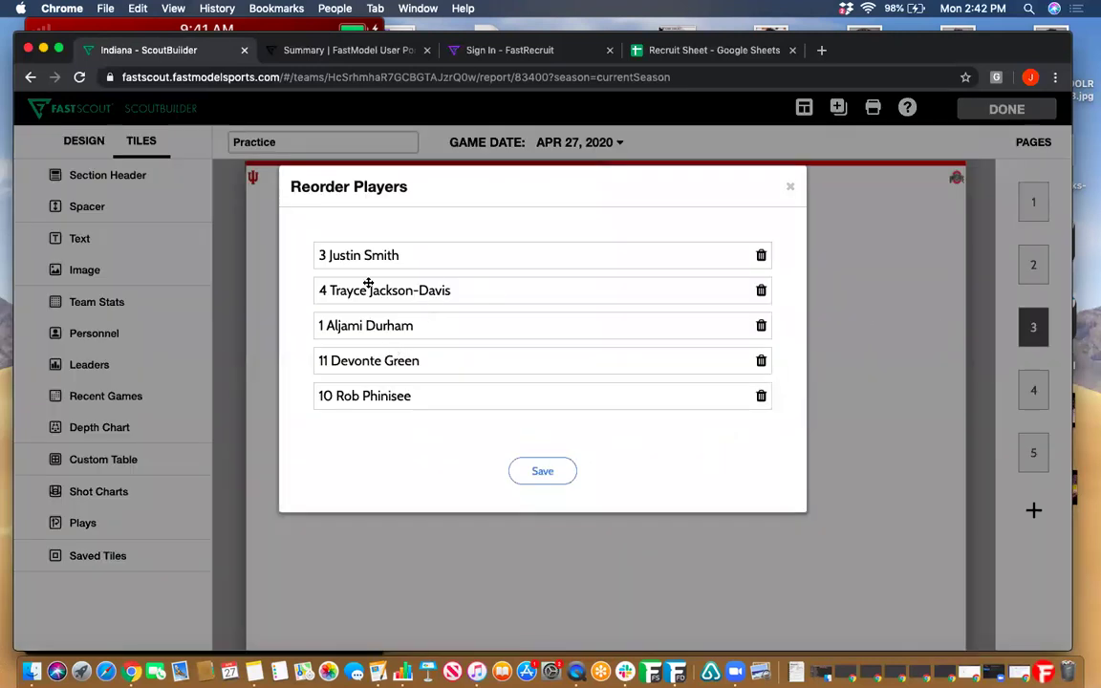
{"action": "left_click_drag", "start_coordinate": [358, 361], "coordinate": [359, 252]}
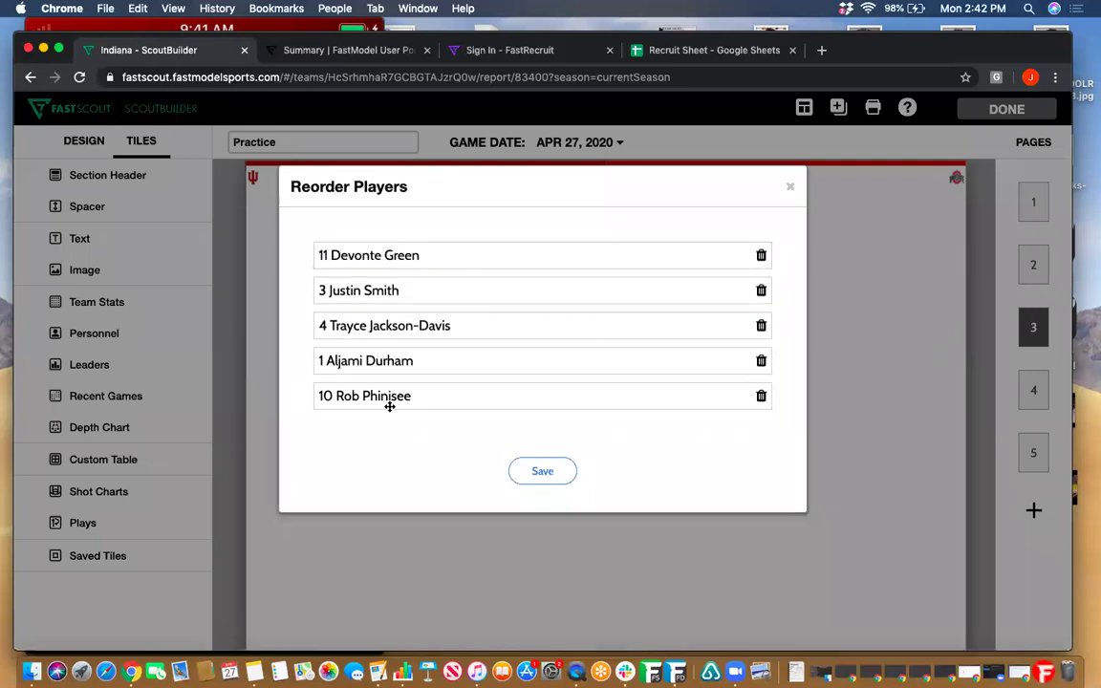
{"action": "left_click_drag", "start_coordinate": [386, 391], "coordinate": [373, 255]}
{"action": "left_click_drag", "start_coordinate": [374, 324], "coordinate": [376, 299]}
{"action": "left_click_drag", "start_coordinate": [370, 400], "coordinate": [370, 292]}
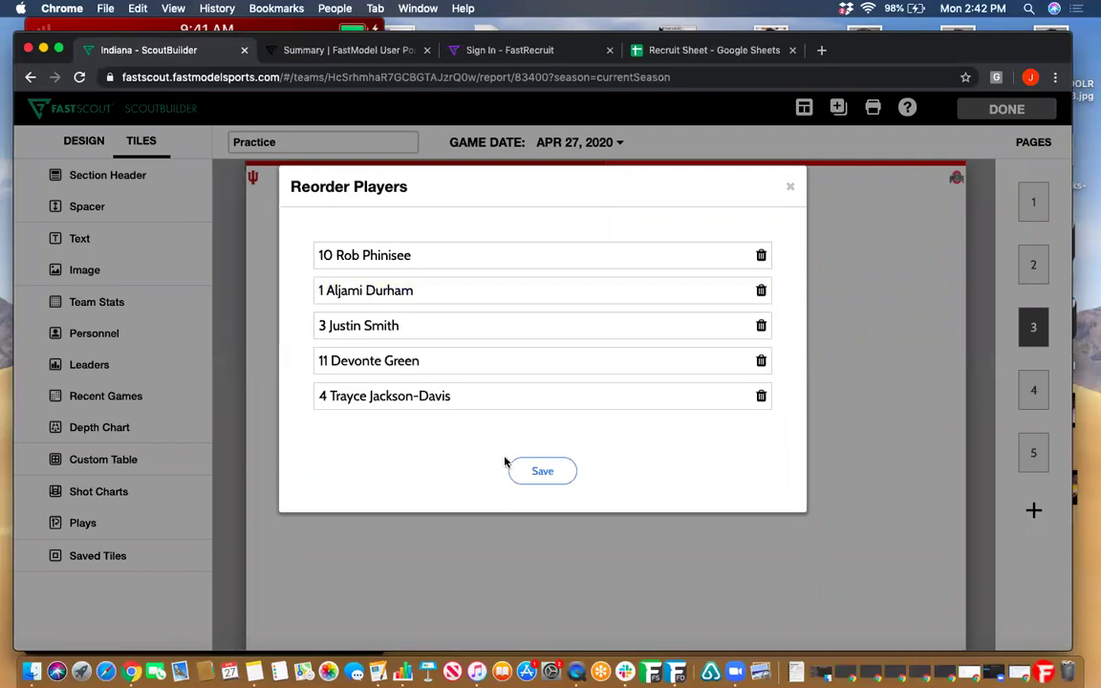
{"action": "left_click", "coordinate": [542, 472]}
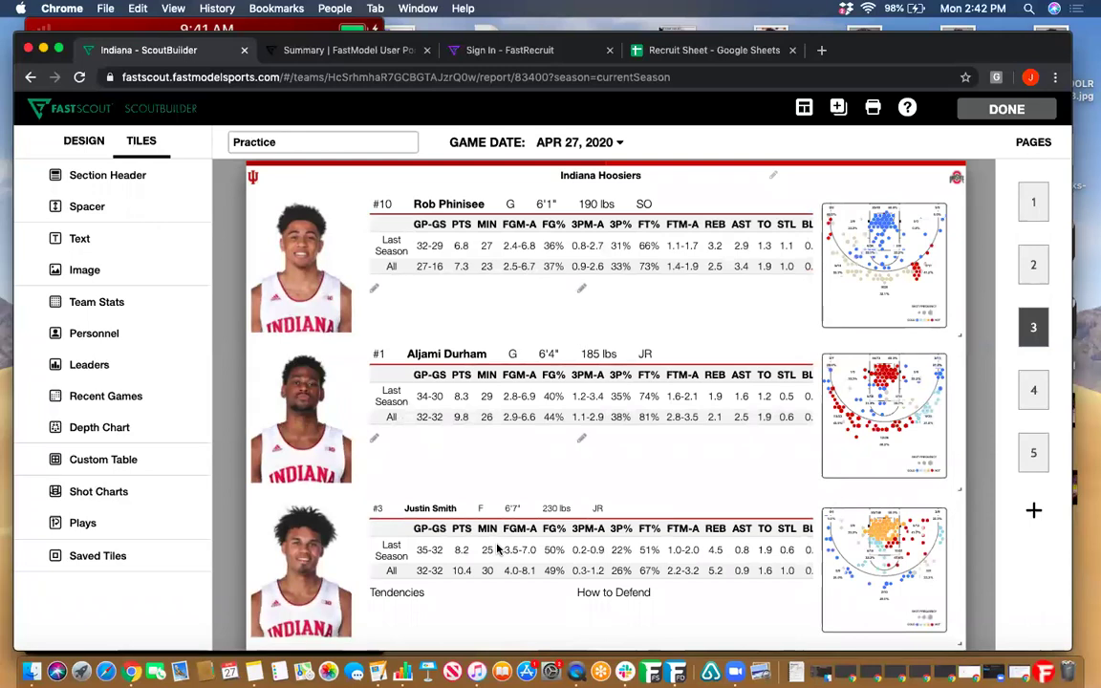
{"action": "mouse_move", "coordinate": [798, 438]}
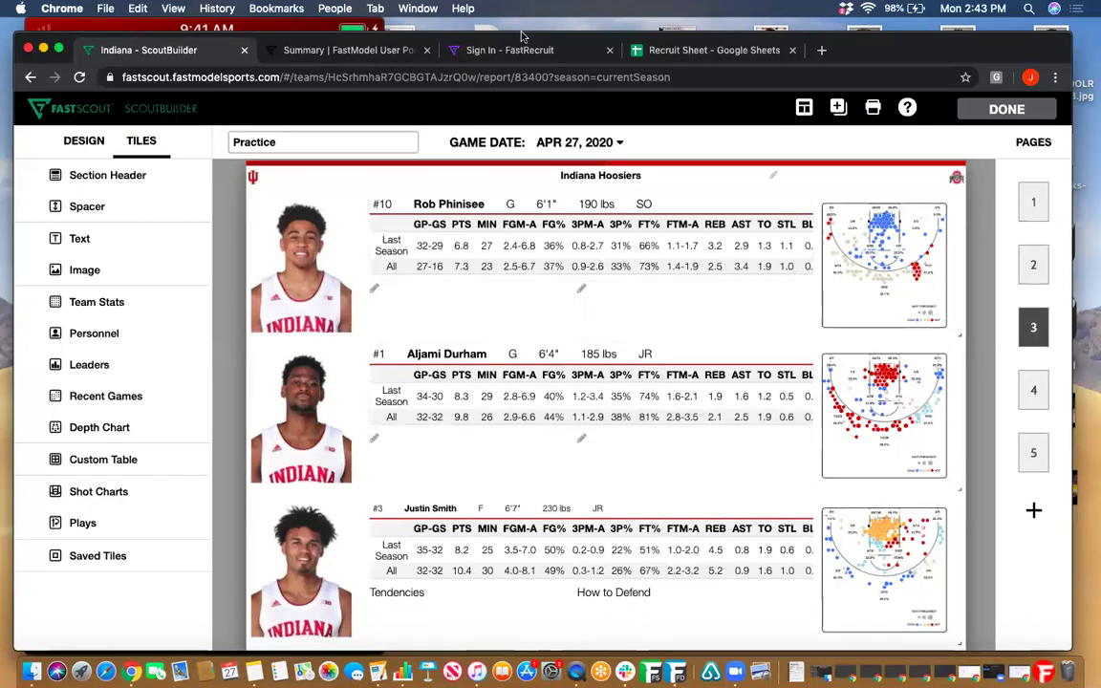
{"action": "mouse_move", "coordinate": [843, 406]}
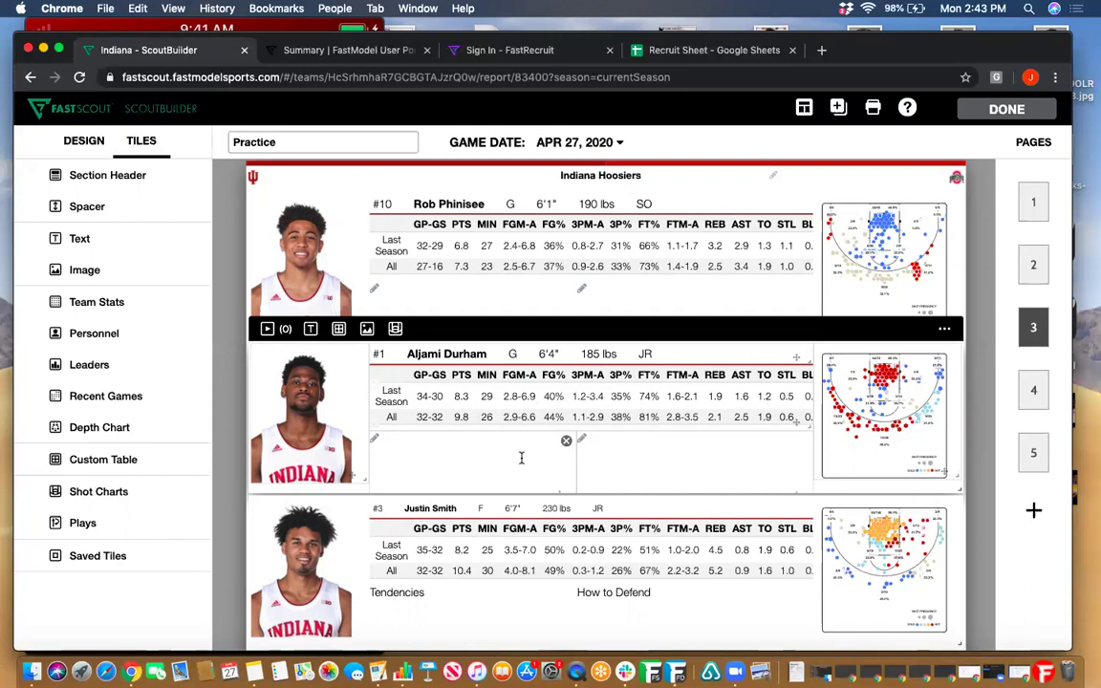
{"action": "left_click", "coordinate": [945, 331]}
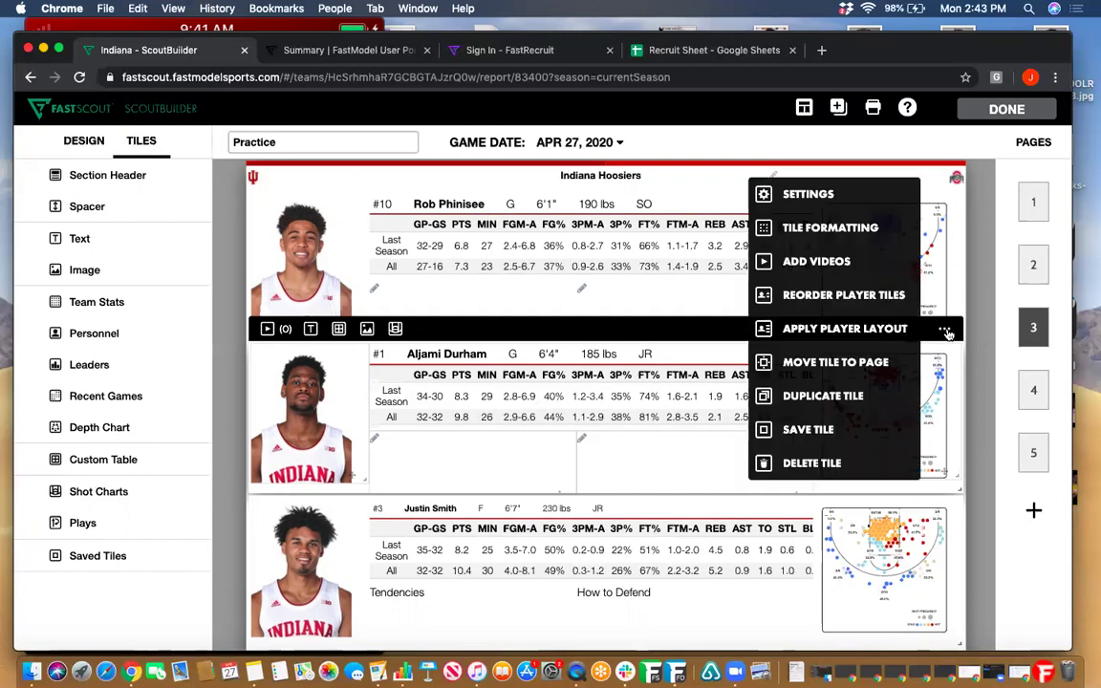
{"action": "left_click", "coordinate": [989, 444]}
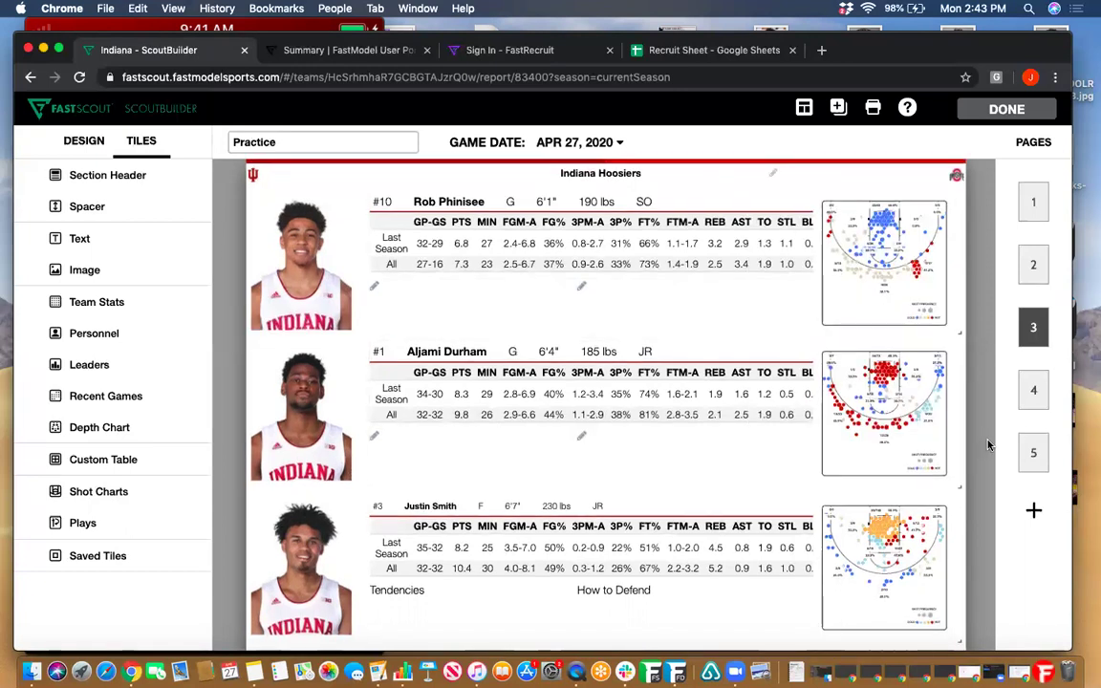
Step: Switch the #3 player tile on page 3 to player #20 and save the tile
{"action": "scroll", "coordinate": [989, 445], "scroll_direction": "down", "scroll_amount": 5}
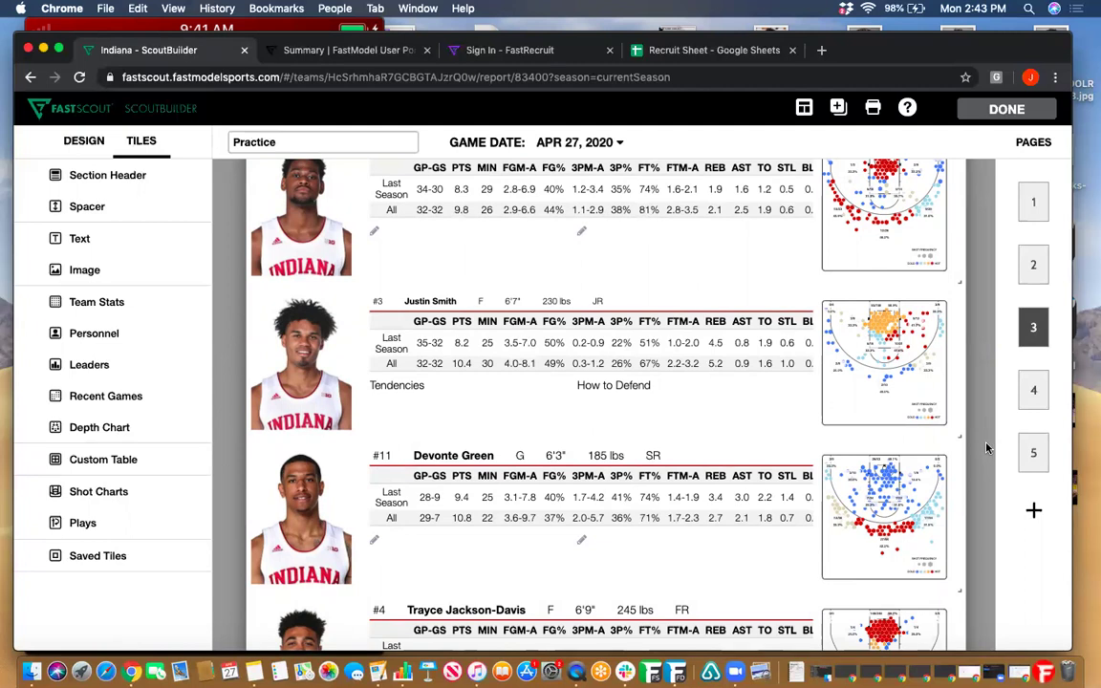
{"action": "mouse_move", "coordinate": [946, 442]}
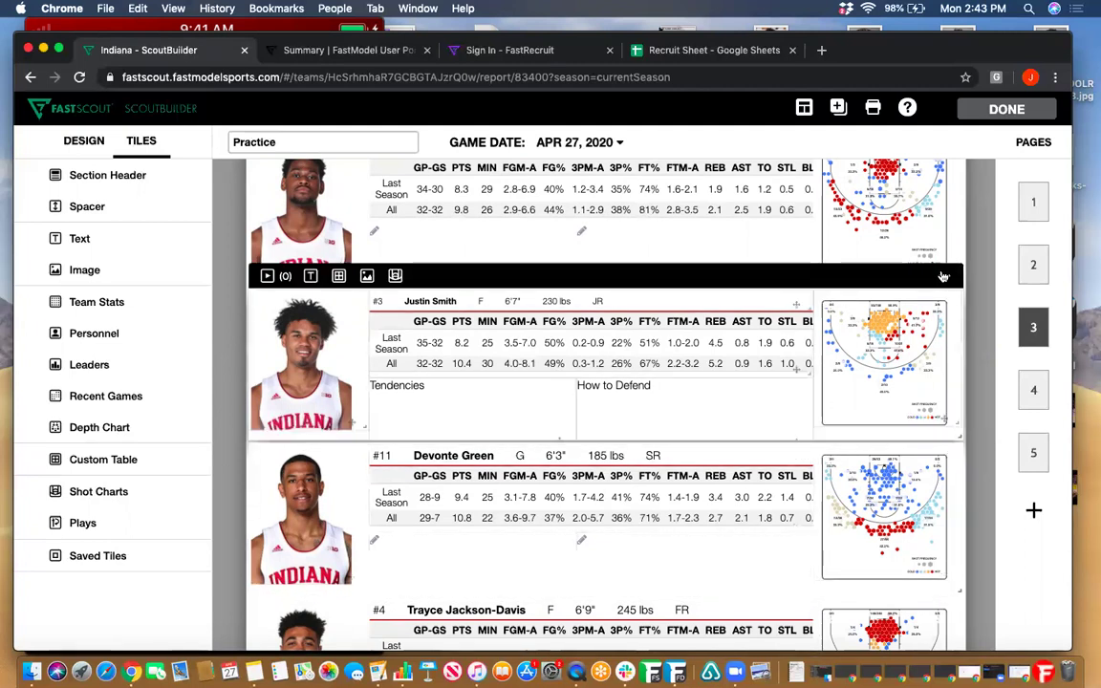
{"action": "left_click", "coordinate": [944, 276]}
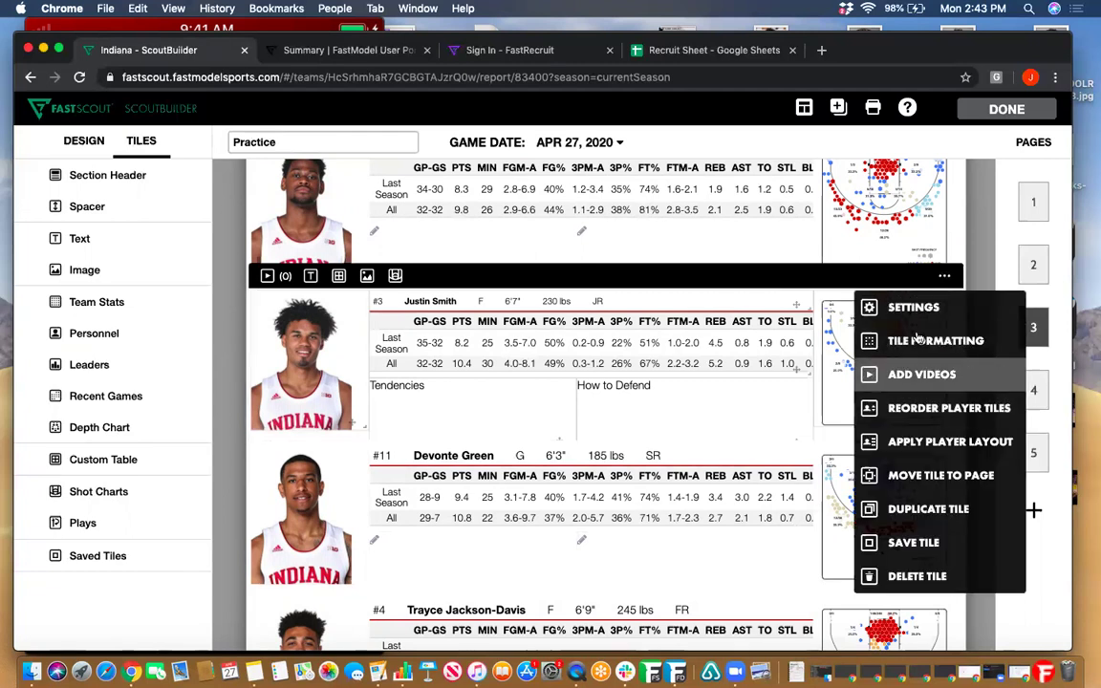
{"action": "left_click", "coordinate": [869, 307]}
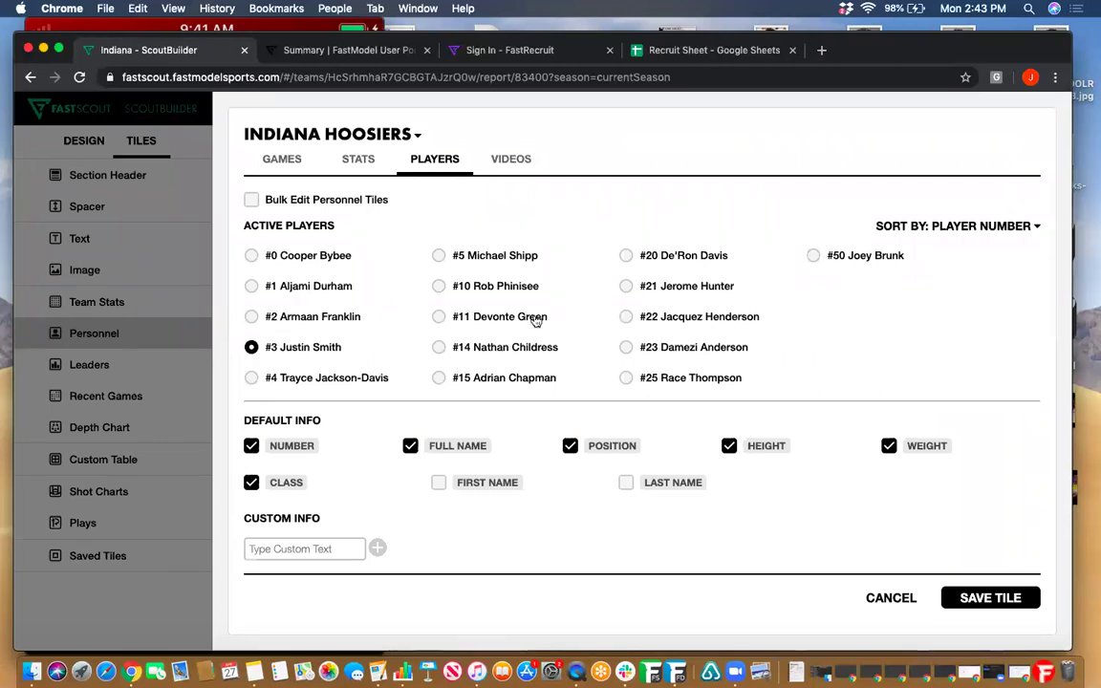
{"action": "left_click", "coordinate": [626, 256]}
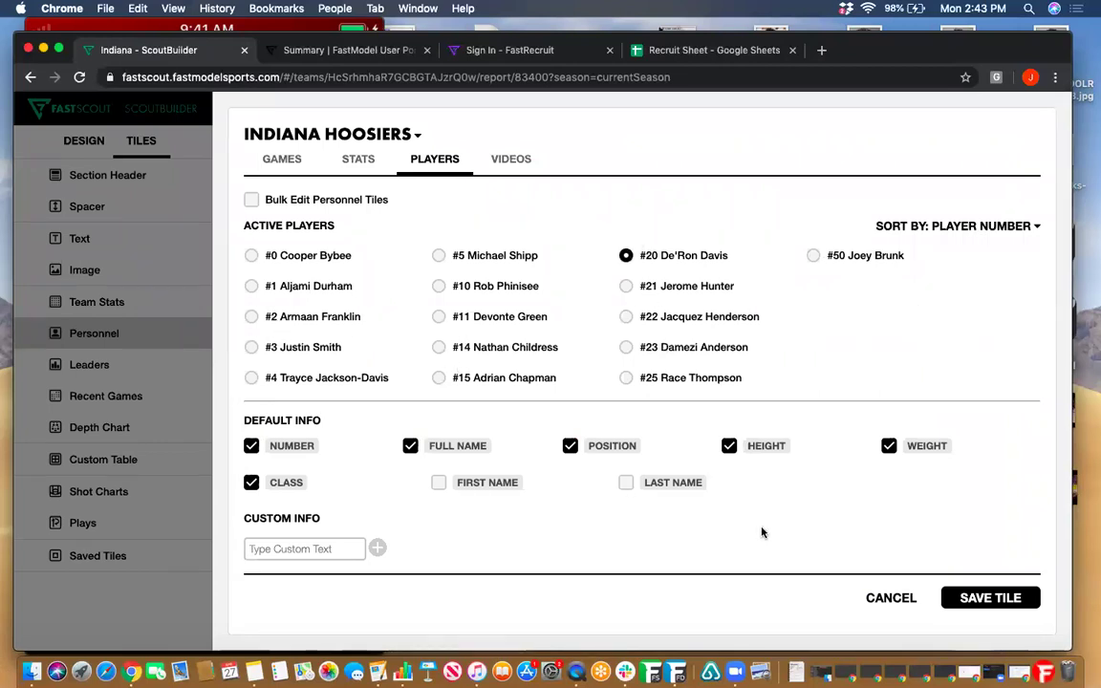
{"action": "left_click", "coordinate": [961, 600]}
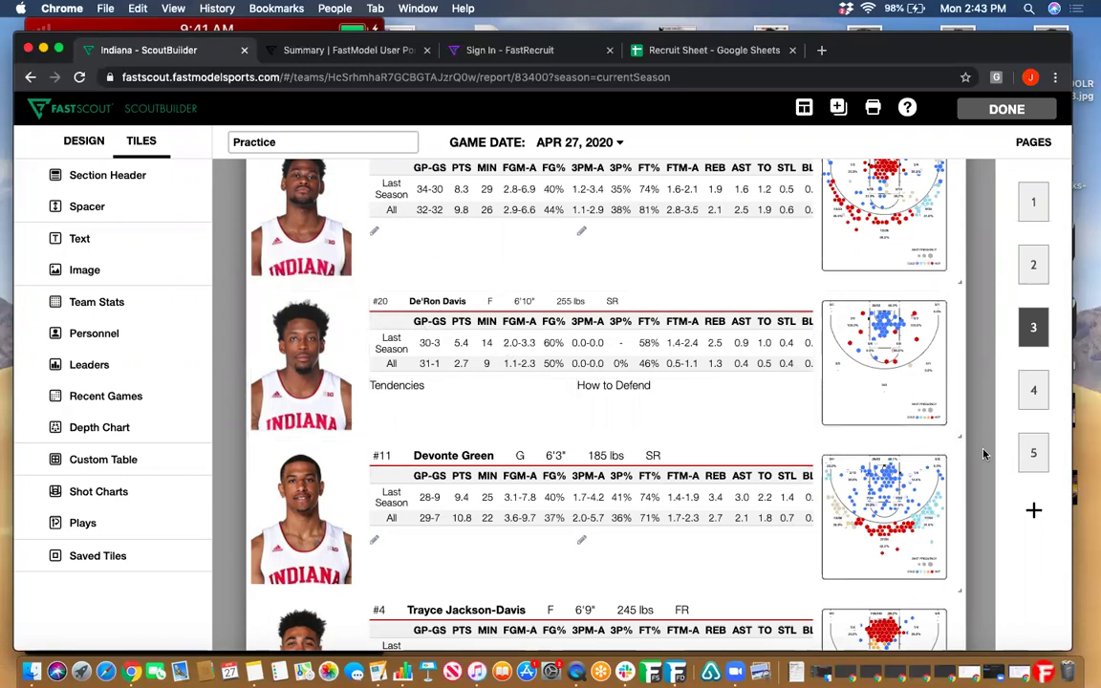
Step: Insert the saved tile Michigan State Personnel into the report on page 4
{"action": "scroll", "coordinate": [984, 454], "scroll_direction": "down", "scroll_amount": 5}
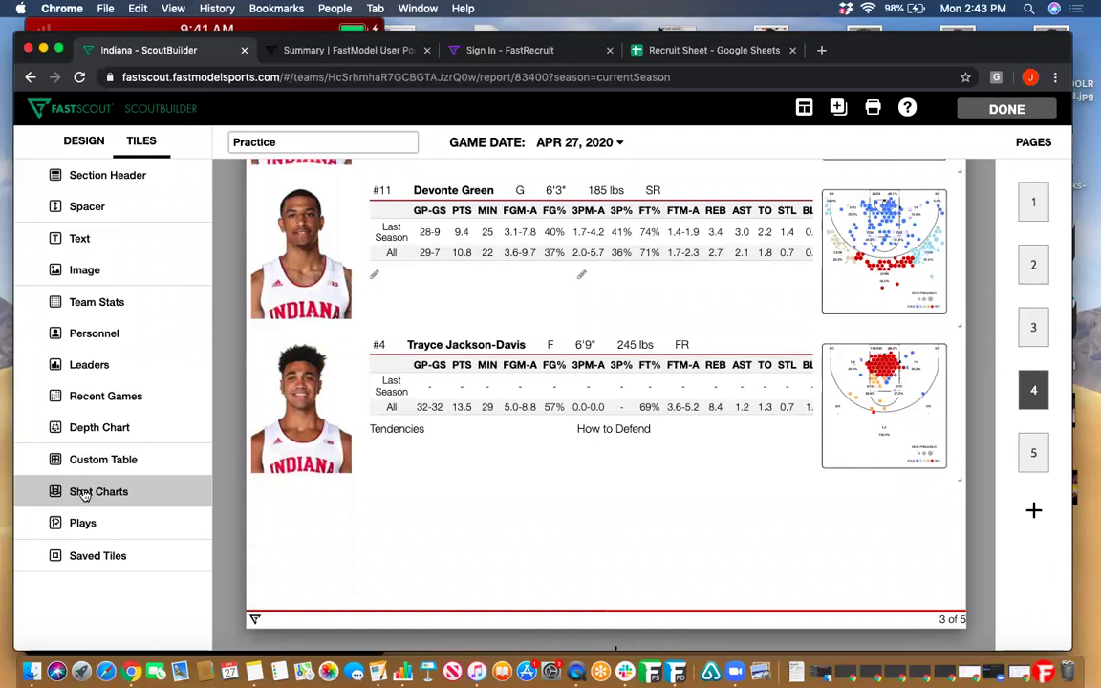
{"action": "left_click", "coordinate": [91, 559]}
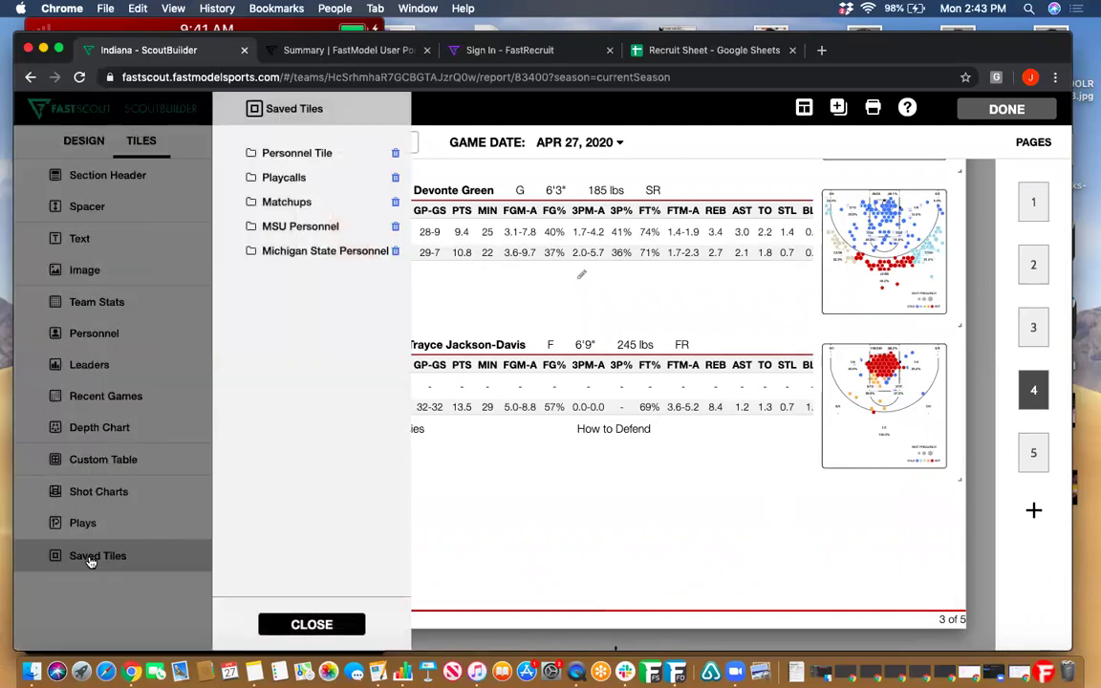
{"action": "left_click", "coordinate": [283, 253]}
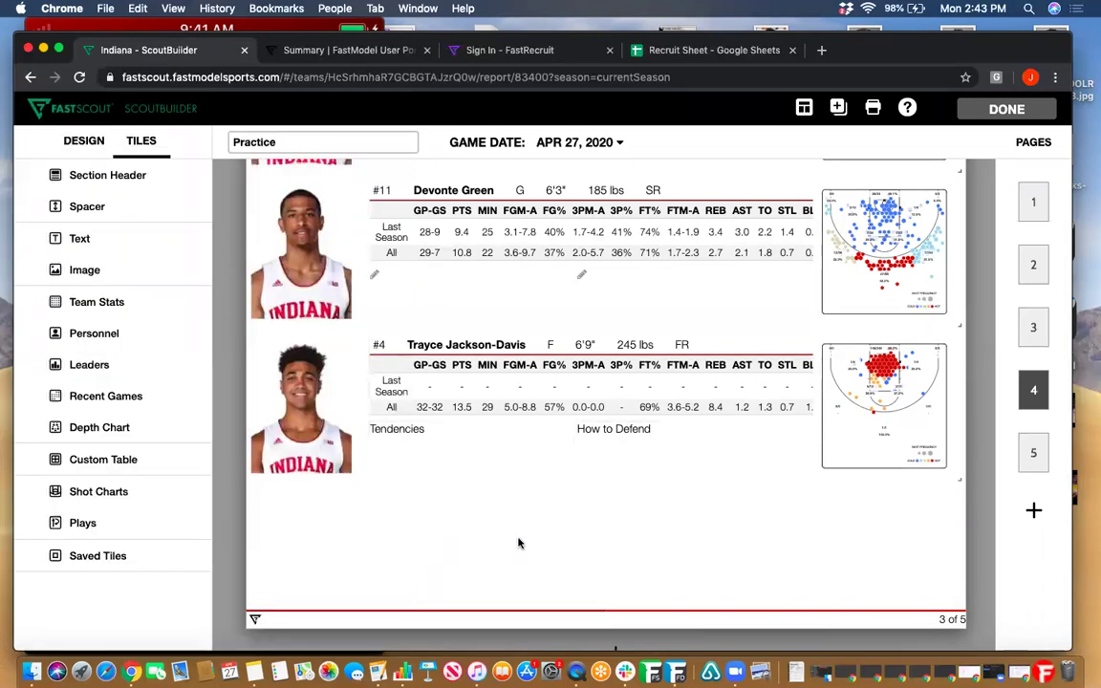
Step: Move the empty personnel tile from page 4 to page 3
{"action": "scroll", "coordinate": [519, 543], "scroll_direction": "up", "scroll_amount": 3}
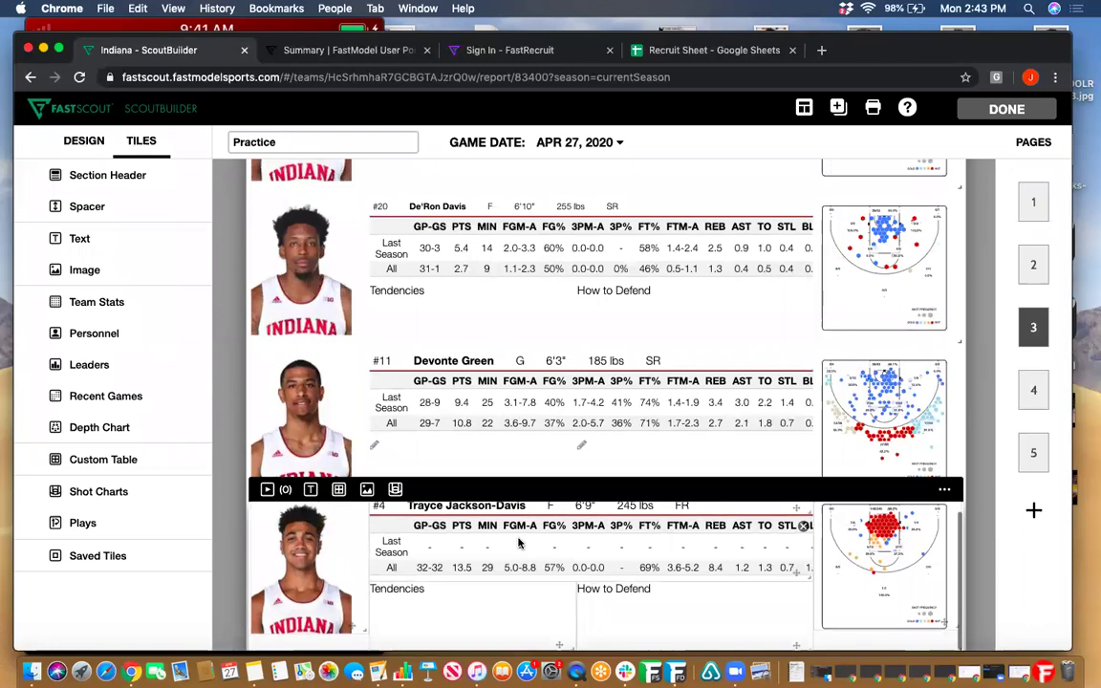
{"action": "left_click", "coordinate": [1033, 388]}
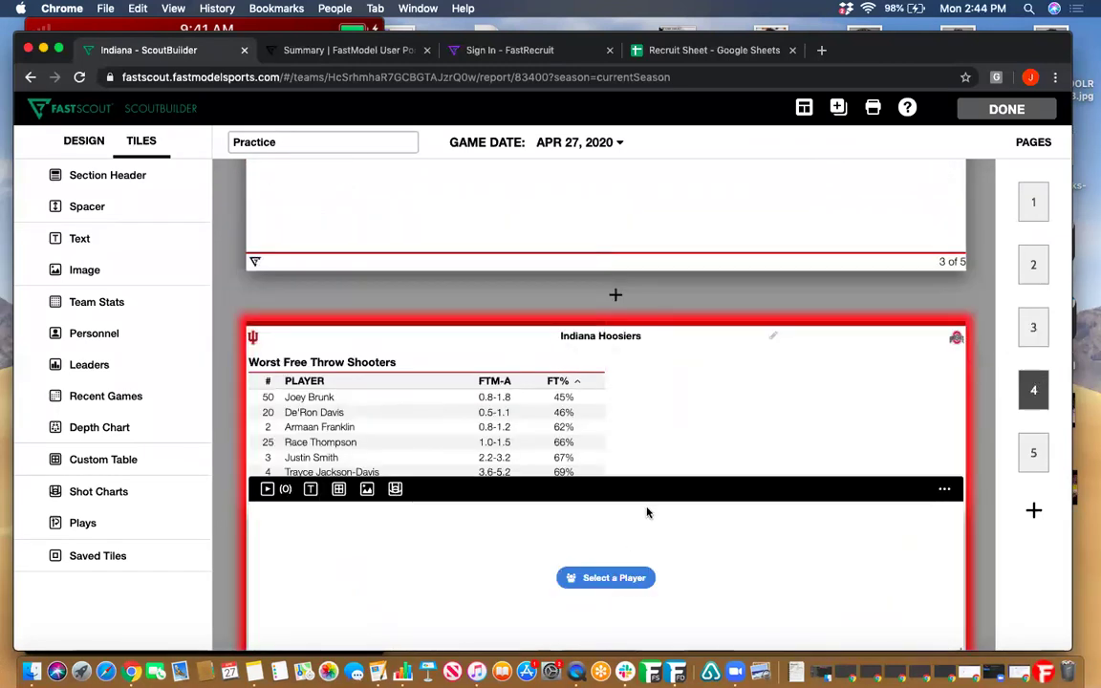
{"action": "left_click", "coordinate": [945, 492]}
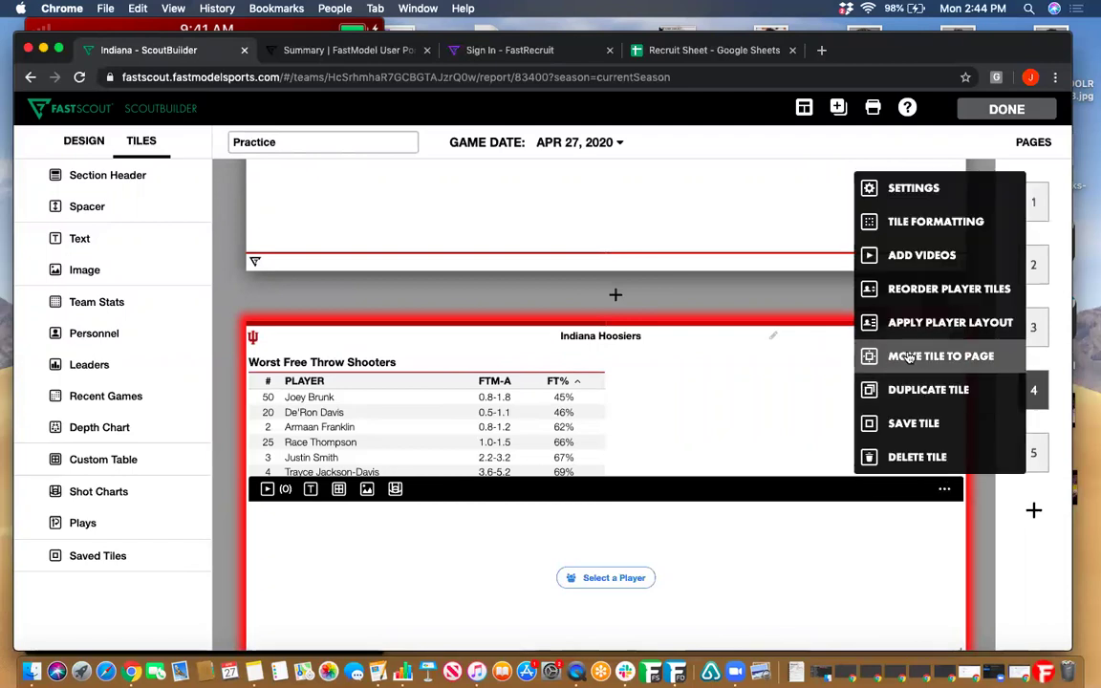
{"action": "left_click", "coordinate": [914, 356]}
{"action": "left_click", "coordinate": [812, 423]}
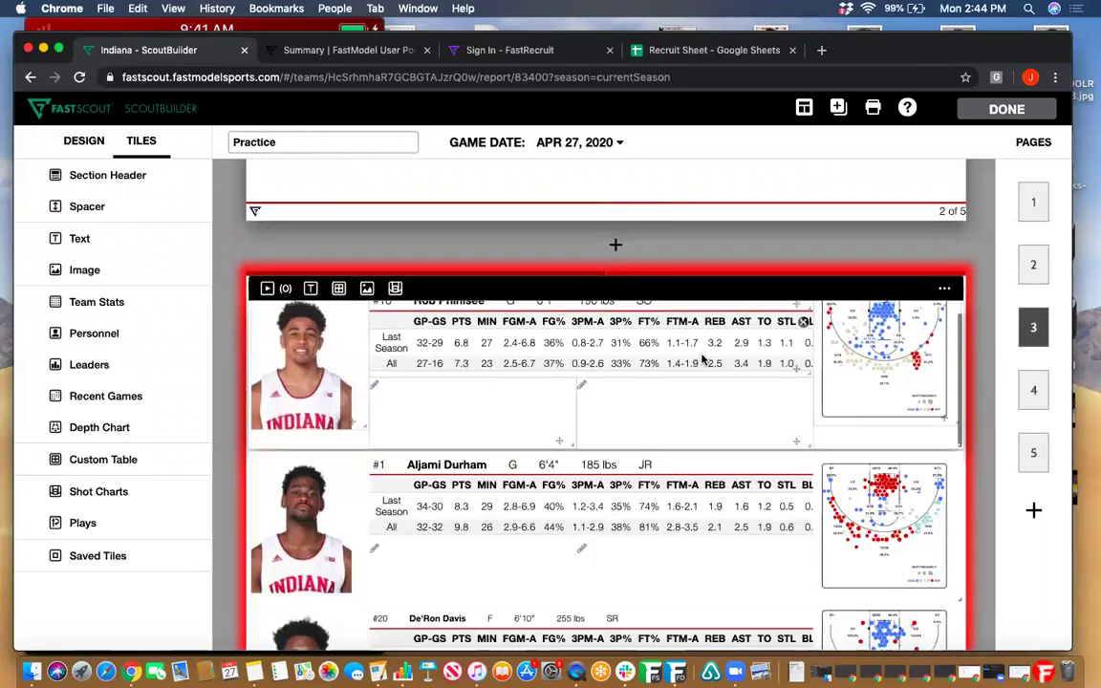
Step: Assign Indiana Hoosiers player #3 to the empty personnel tile on page 3 and save the tile
{"action": "scroll", "coordinate": [989, 411], "scroll_direction": "down", "scroll_amount": 1}
{"action": "scroll", "coordinate": [989, 411], "scroll_direction": "down", "scroll_amount": 10}
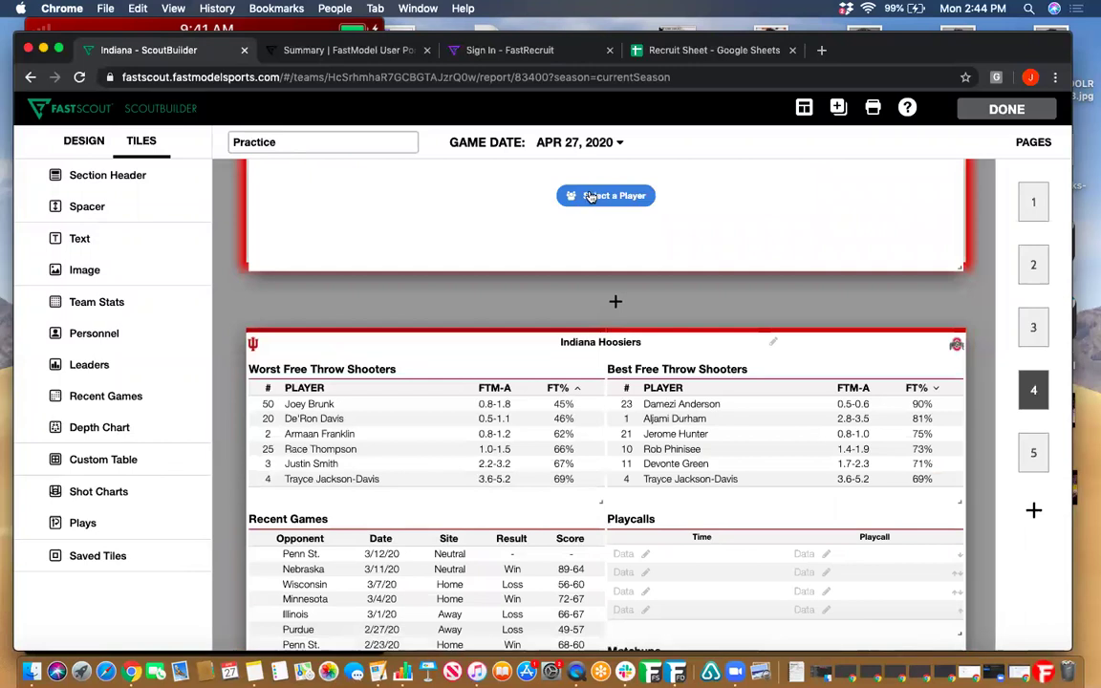
{"action": "scroll", "coordinate": [880, 253], "scroll_direction": "up", "scroll_amount": 3}
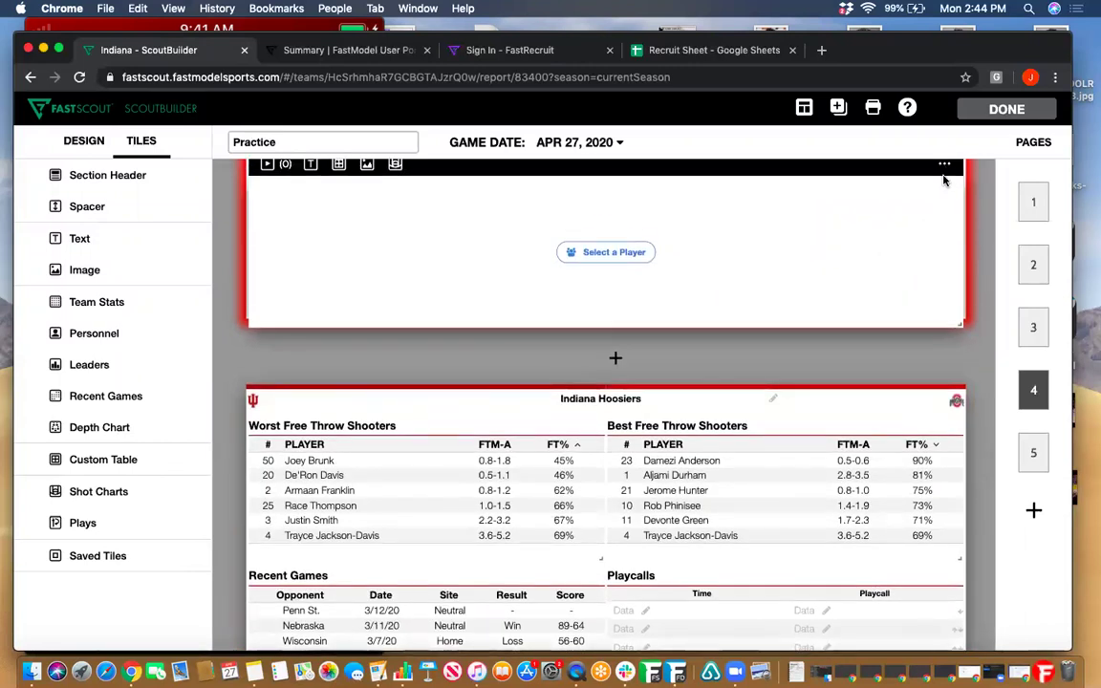
{"action": "left_click", "coordinate": [944, 168]}
{"action": "left_click", "coordinate": [941, 191]}
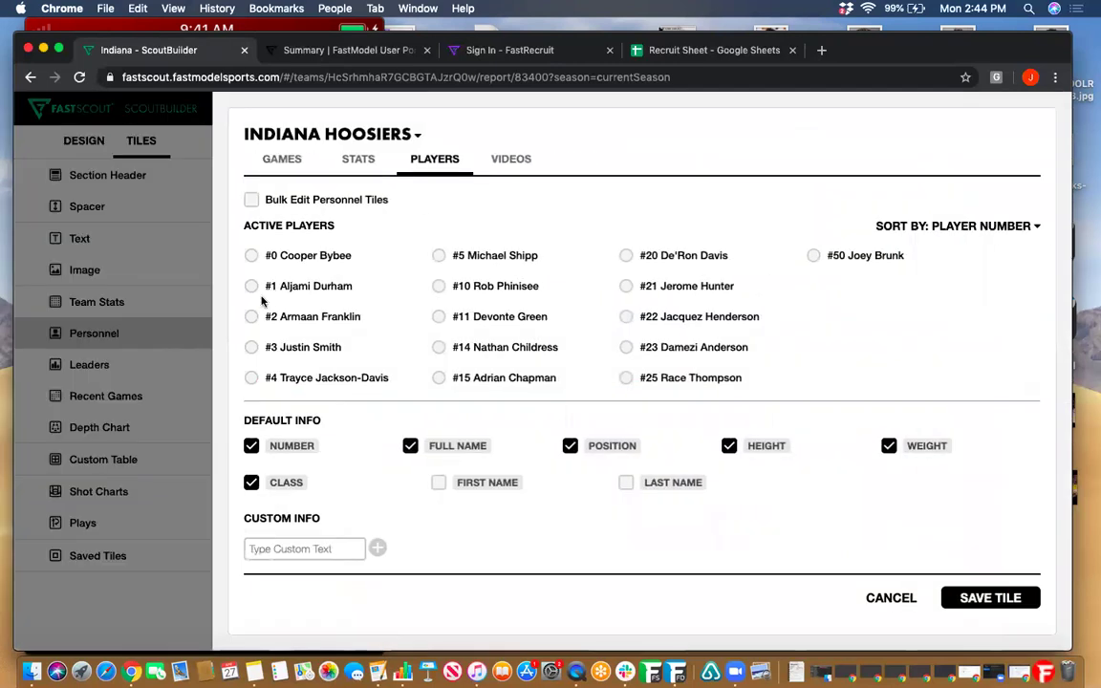
{"action": "left_click", "coordinate": [251, 348]}
{"action": "left_click", "coordinate": [984, 599]}
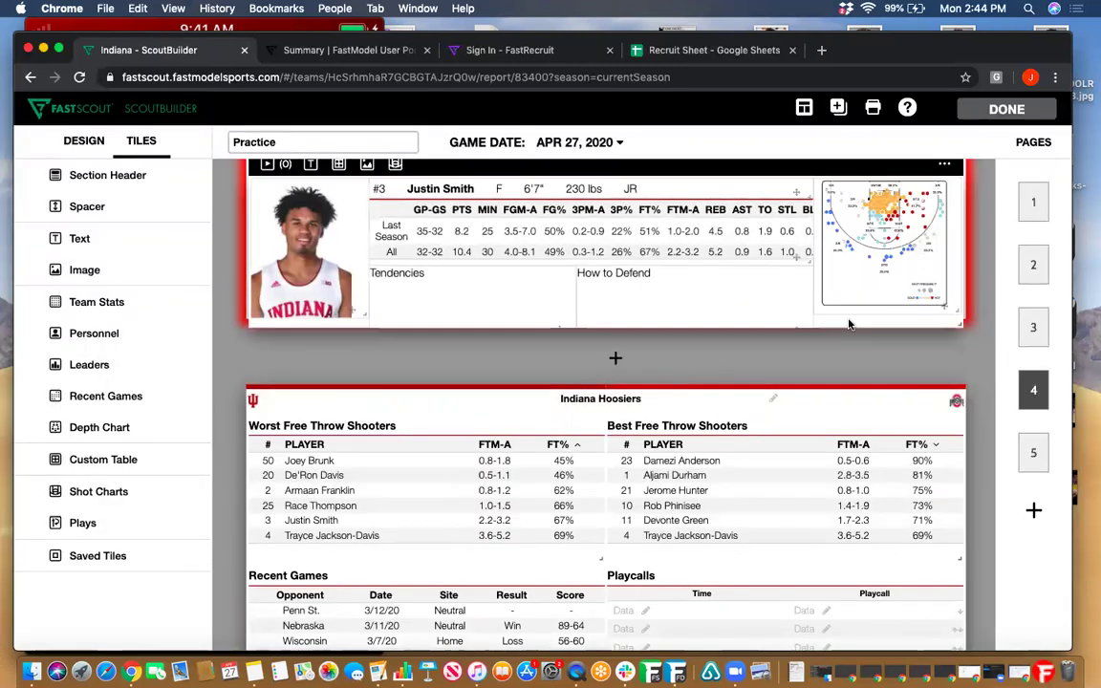
Step: Examine the leaders, recent games, playcalls, matchups, depth chart and custom tables on page 4, and the shot charts and plays on page 5
{"action": "scroll", "coordinate": [750, 353], "scroll_direction": "up", "scroll_amount": 1}
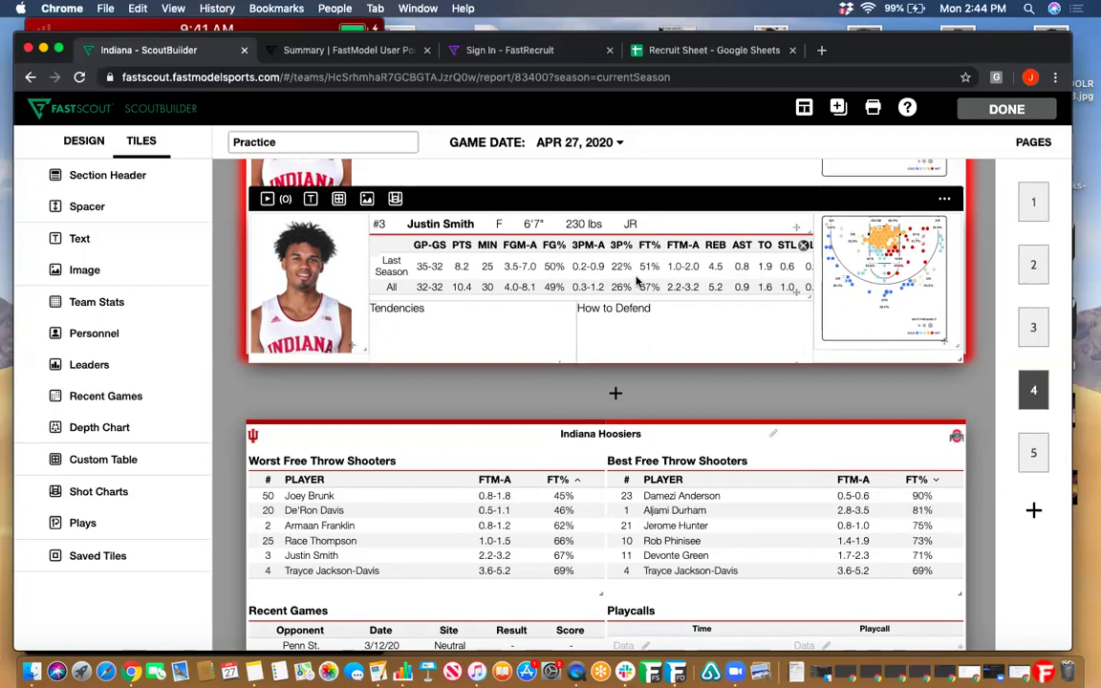
{"action": "scroll", "coordinate": [820, 383], "scroll_direction": "down", "scroll_amount": 1}
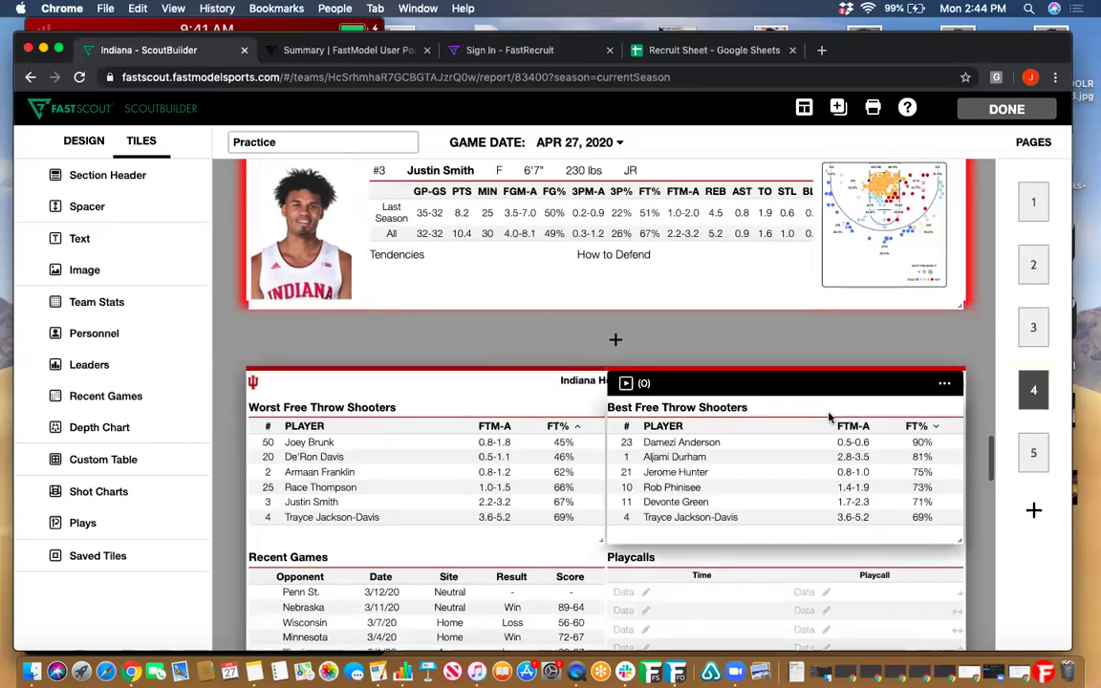
{"action": "scroll", "coordinate": [830, 418], "scroll_direction": "down", "scroll_amount": 3}
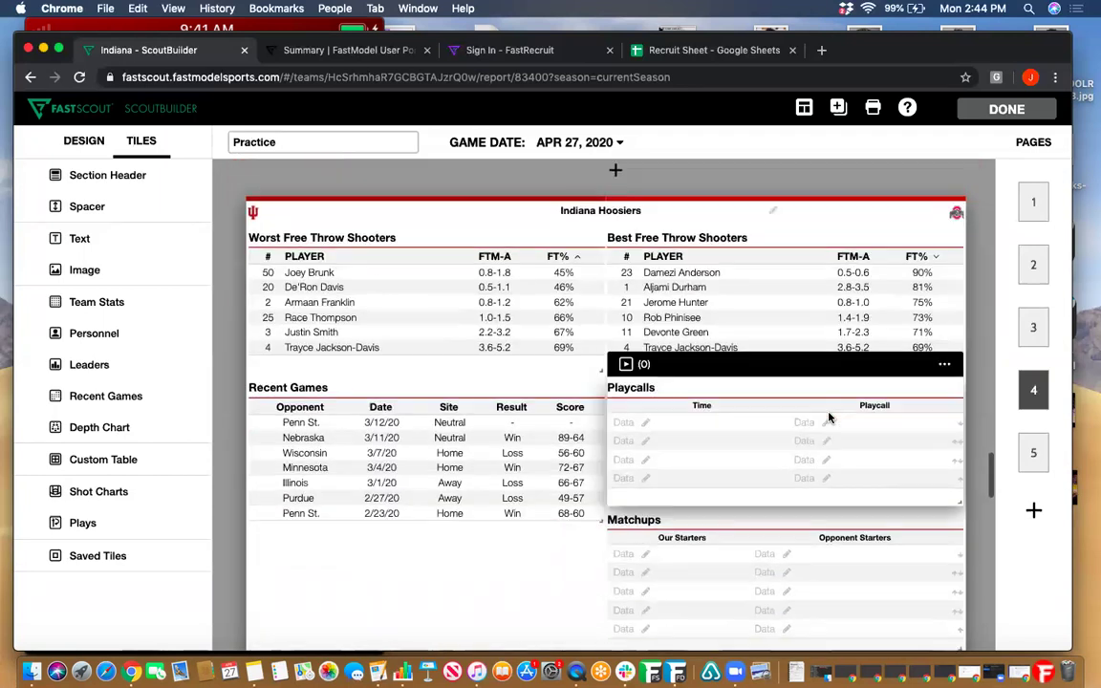
{"action": "left_click", "coordinate": [636, 554]}
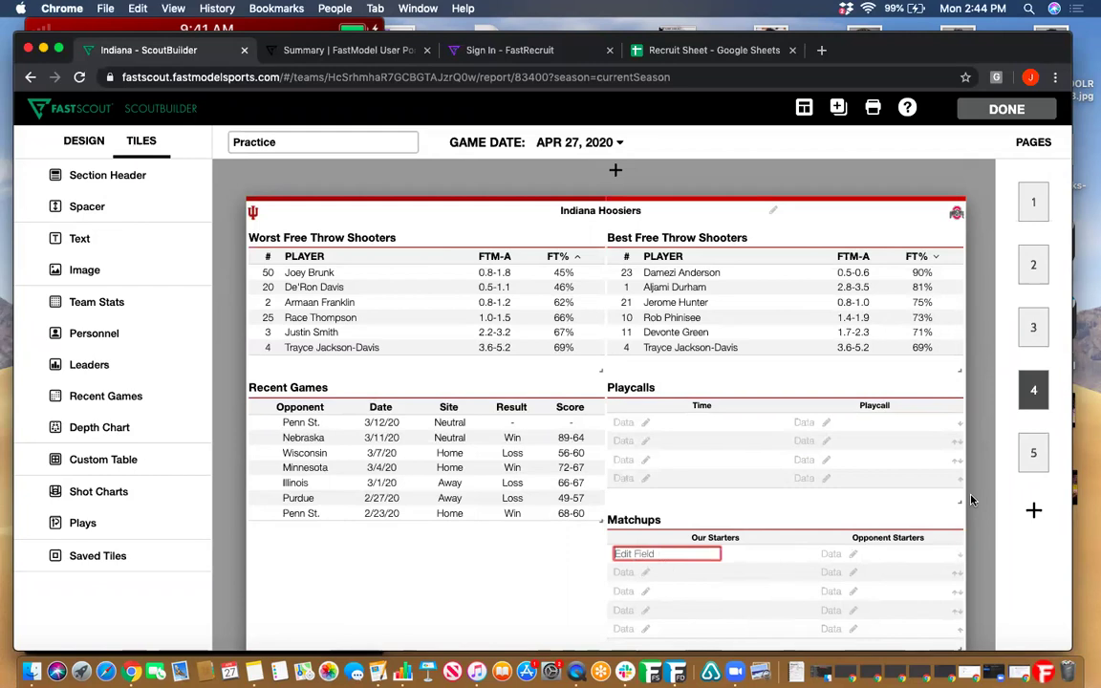
{"action": "scroll", "coordinate": [971, 500], "scroll_direction": "down", "scroll_amount": 3}
{"action": "scroll", "coordinate": [971, 500], "scroll_direction": "down", "scroll_amount": 5}
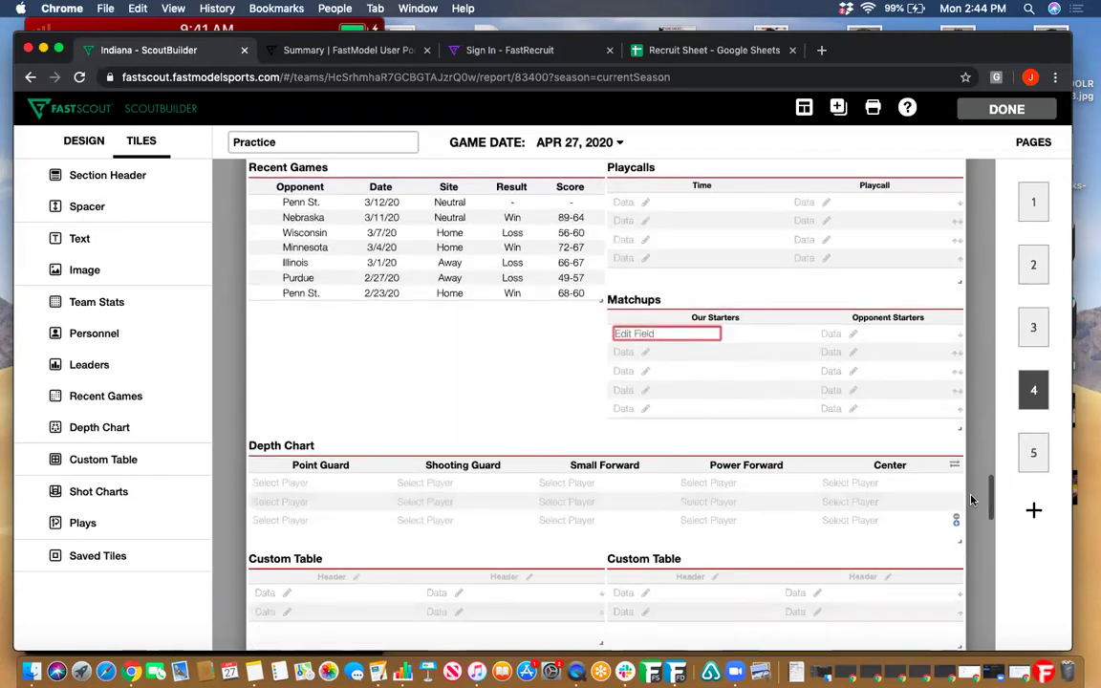
{"action": "scroll", "coordinate": [971, 500], "scroll_direction": "down", "scroll_amount": 10}
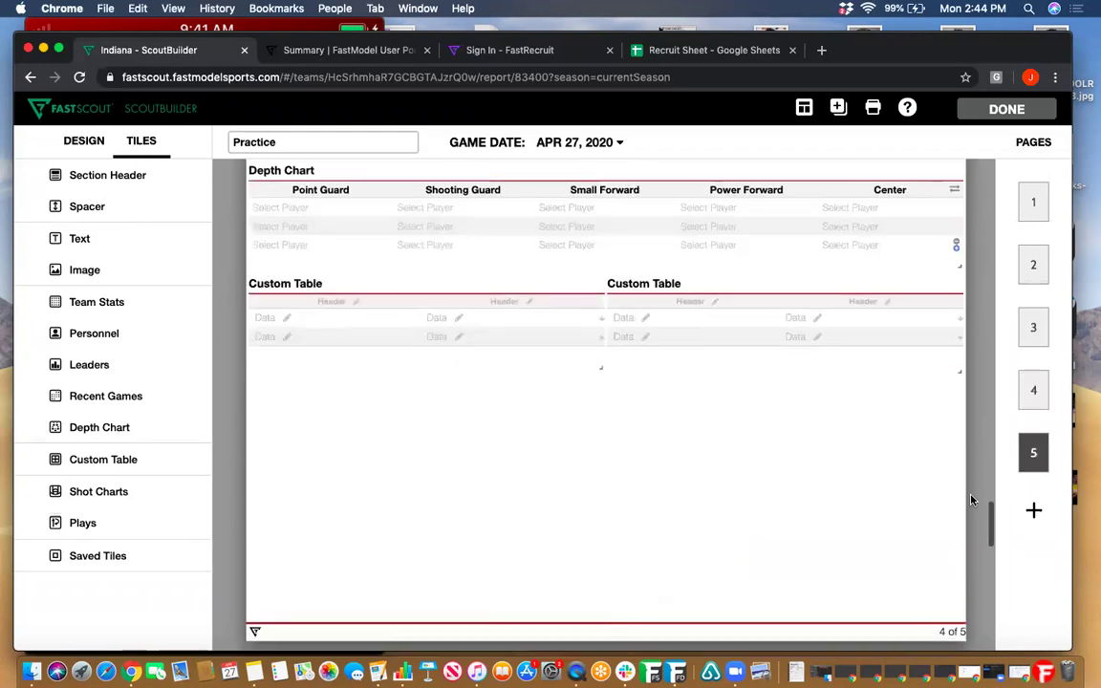
{"action": "scroll", "coordinate": [971, 499], "scroll_direction": "down", "scroll_amount": 10}
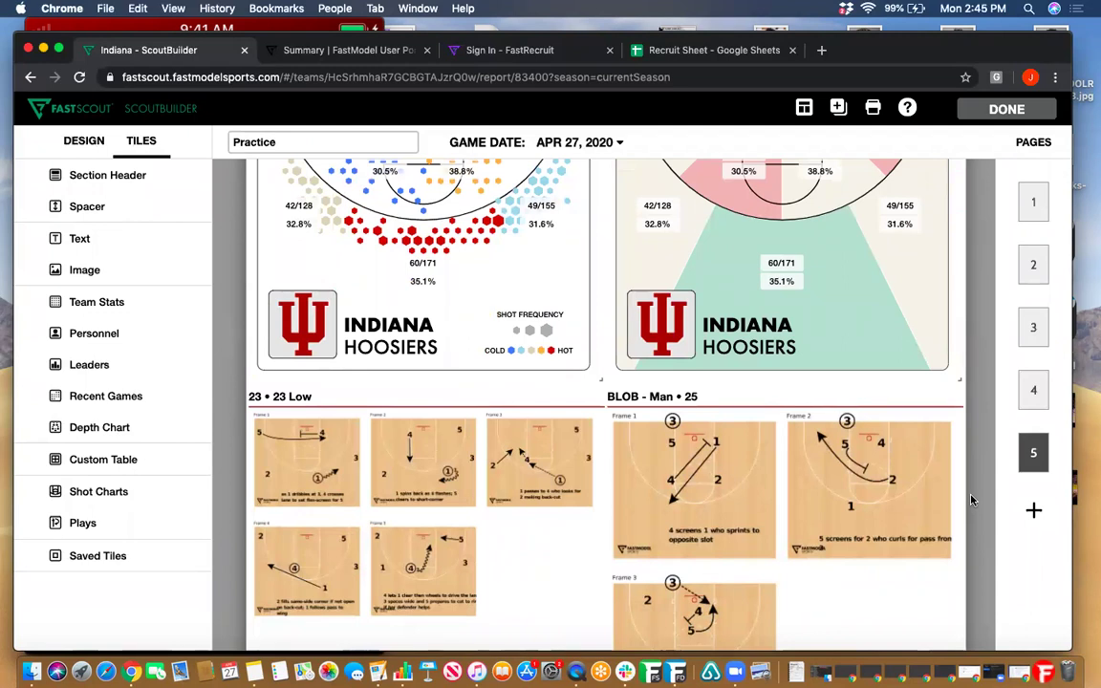
{"action": "scroll", "coordinate": [971, 499], "scroll_direction": "up", "scroll_amount": 1}
{"action": "mouse_move", "coordinate": [582, 412]}
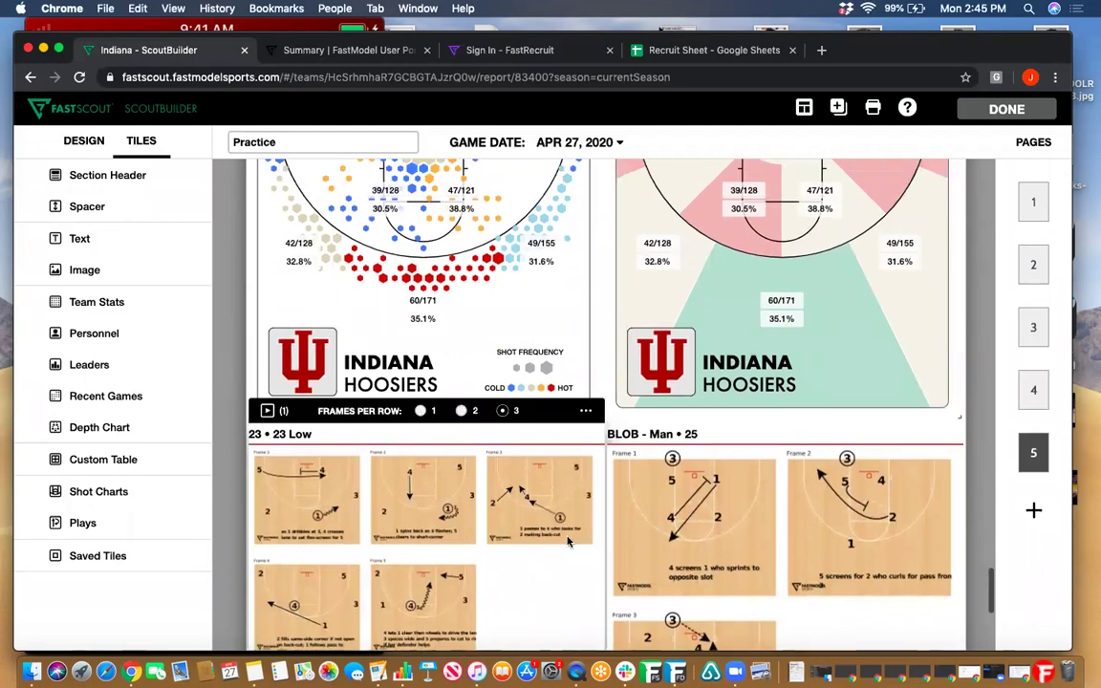
Step: Replace the 23 Low play on page 5 with the Comets' High series play 3 Over, and set it to 2 frames per row
{"action": "left_click", "coordinate": [585, 409]}
{"action": "left_click", "coordinate": [577, 176]}
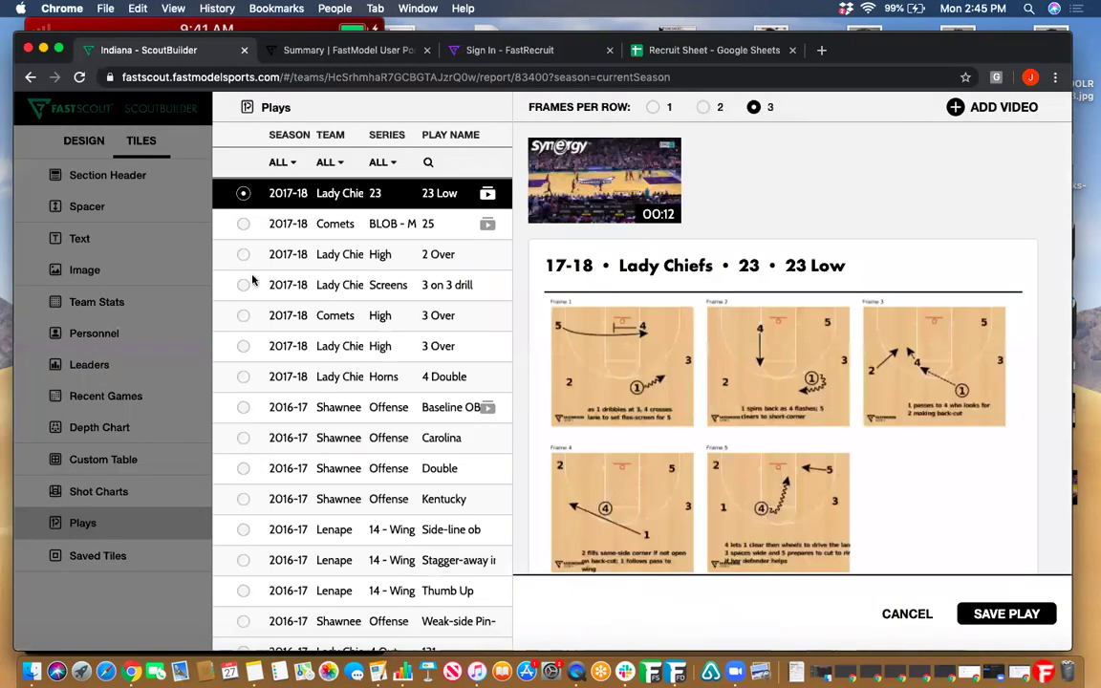
{"action": "left_click", "coordinate": [243, 315]}
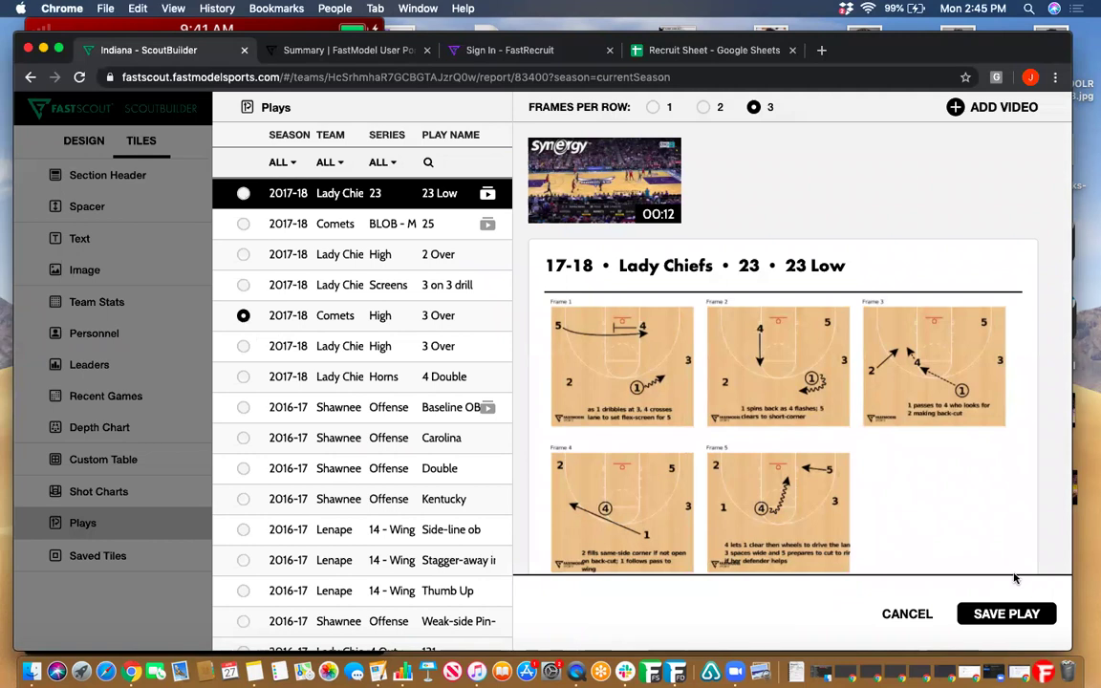
{"action": "left_click", "coordinate": [1006, 614]}
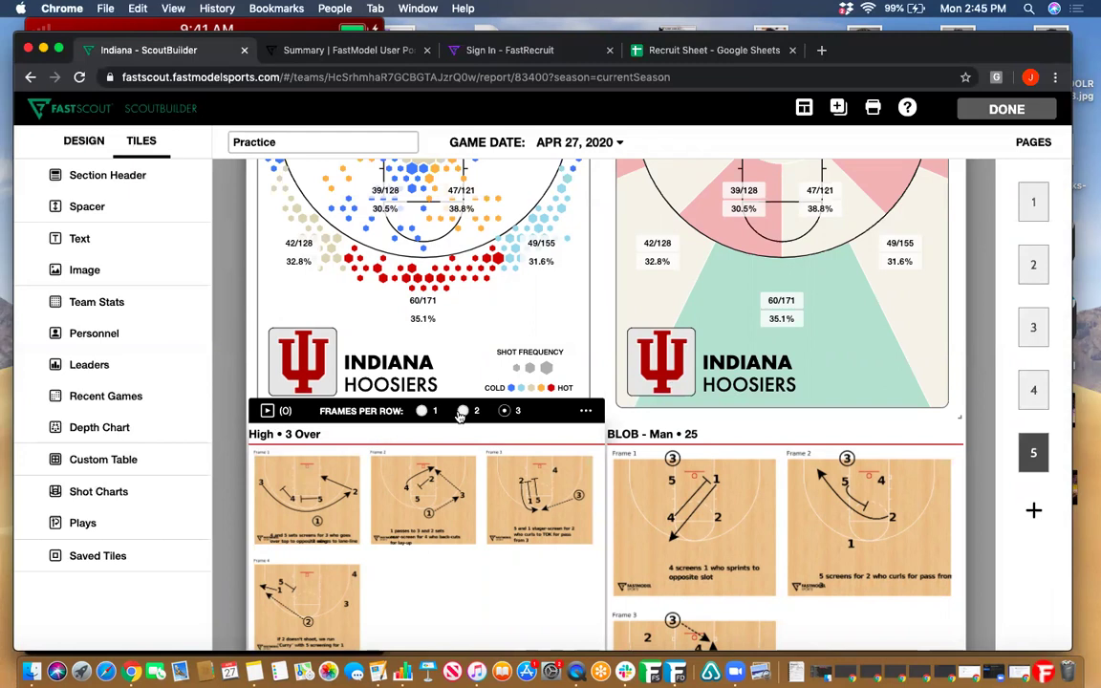
{"action": "left_click", "coordinate": [463, 411]}
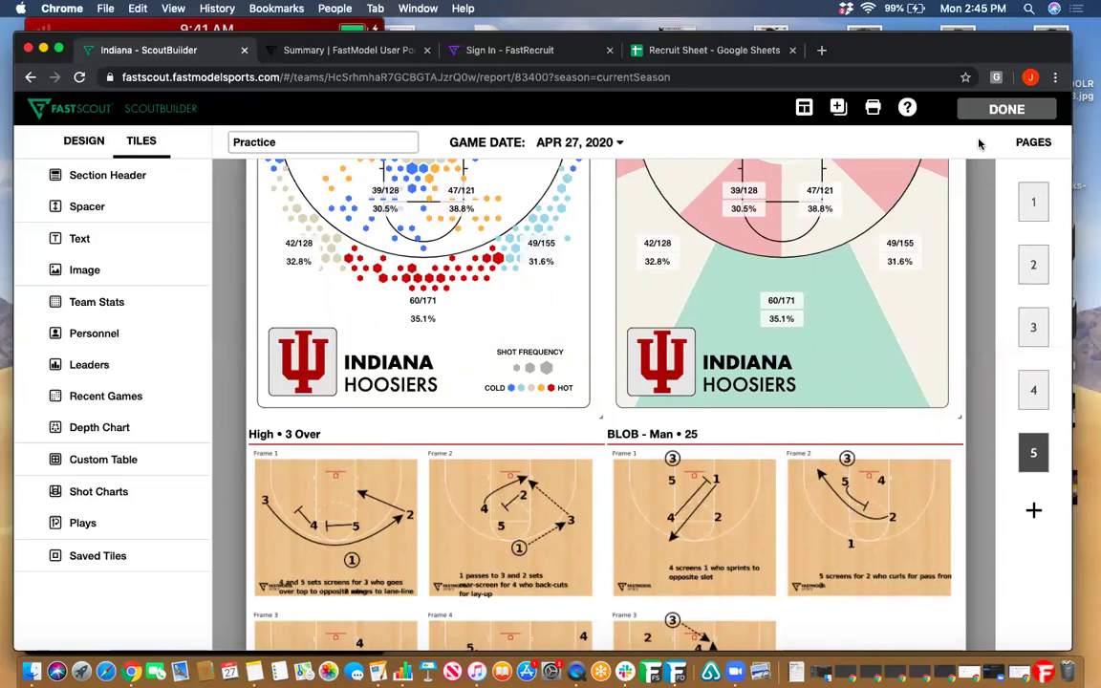
Step: Start saving the report as a template, with the option to update an existing template
{"action": "left_click", "coordinate": [805, 108]}
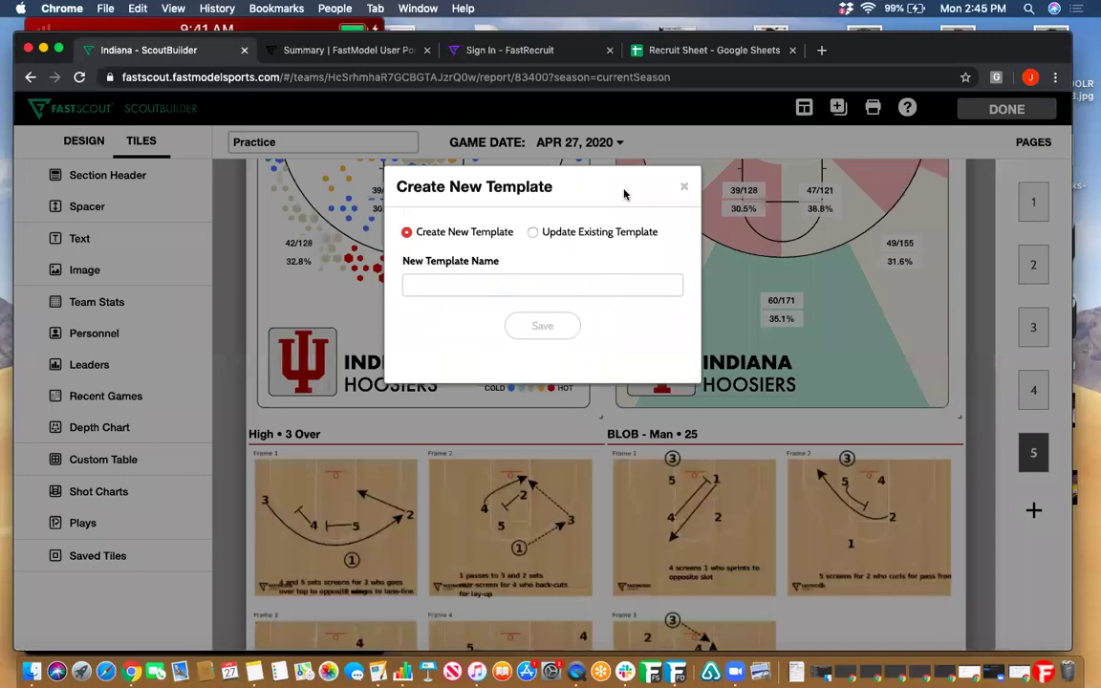
{"action": "left_click", "coordinate": [533, 234]}
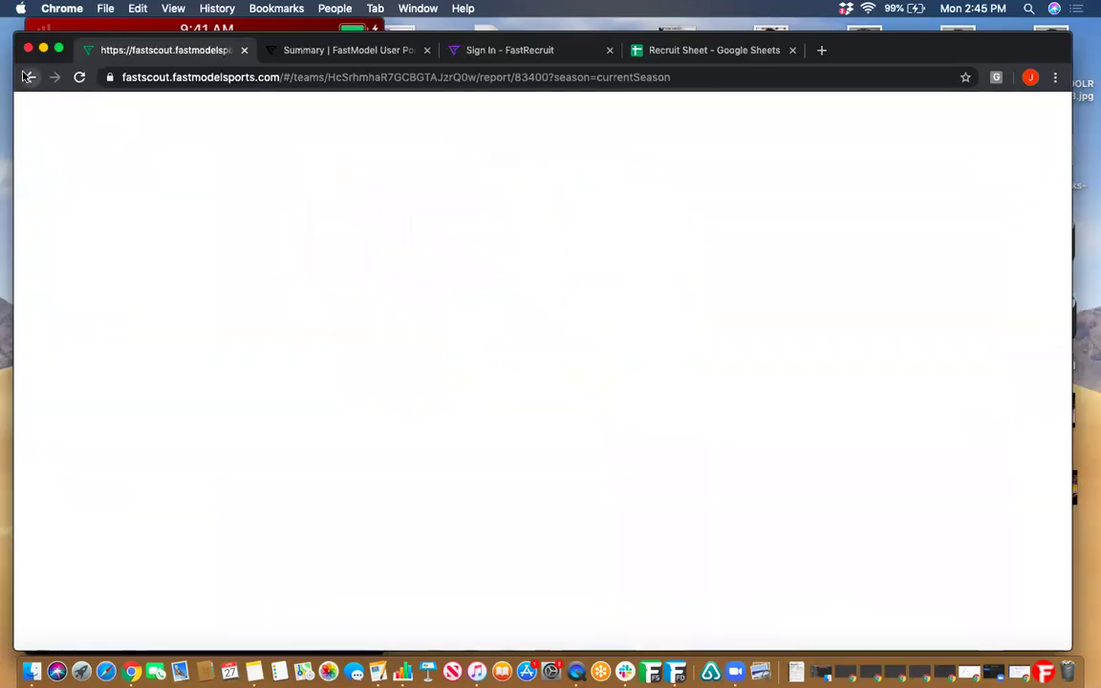
Step: Return to the opponent scouts list, reload it and reopen the Indiana report Practice
{"action": "key", "text": "super+bracketleft"}
{"action": "left_click", "coordinate": [79, 78]}
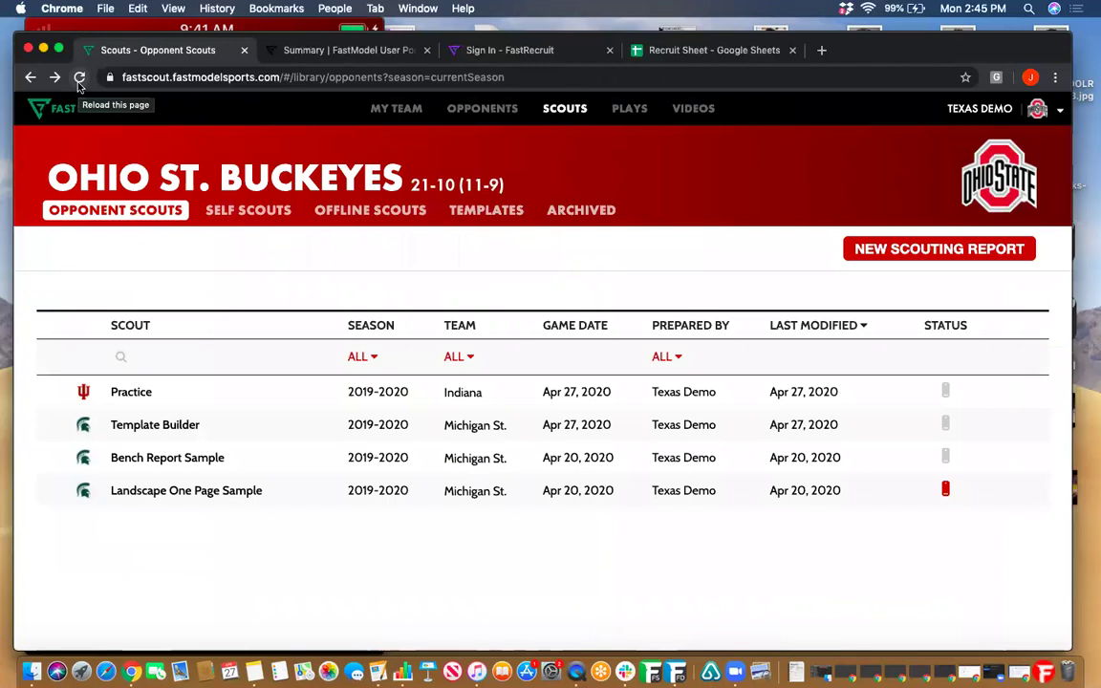
{"action": "left_click", "coordinate": [351, 398]}
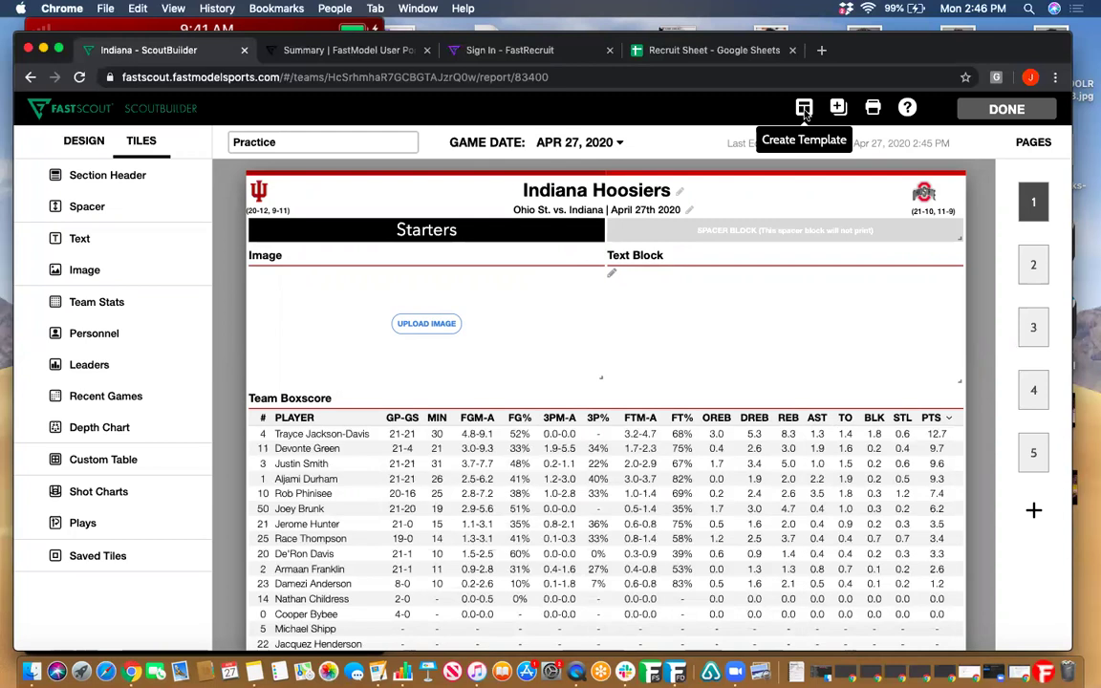
Step: From the settings of player #10's tile on page 3, enable bulk editing for only the tiles of players #10, #1 and #11
{"action": "mouse_move", "coordinate": [1032, 333]}
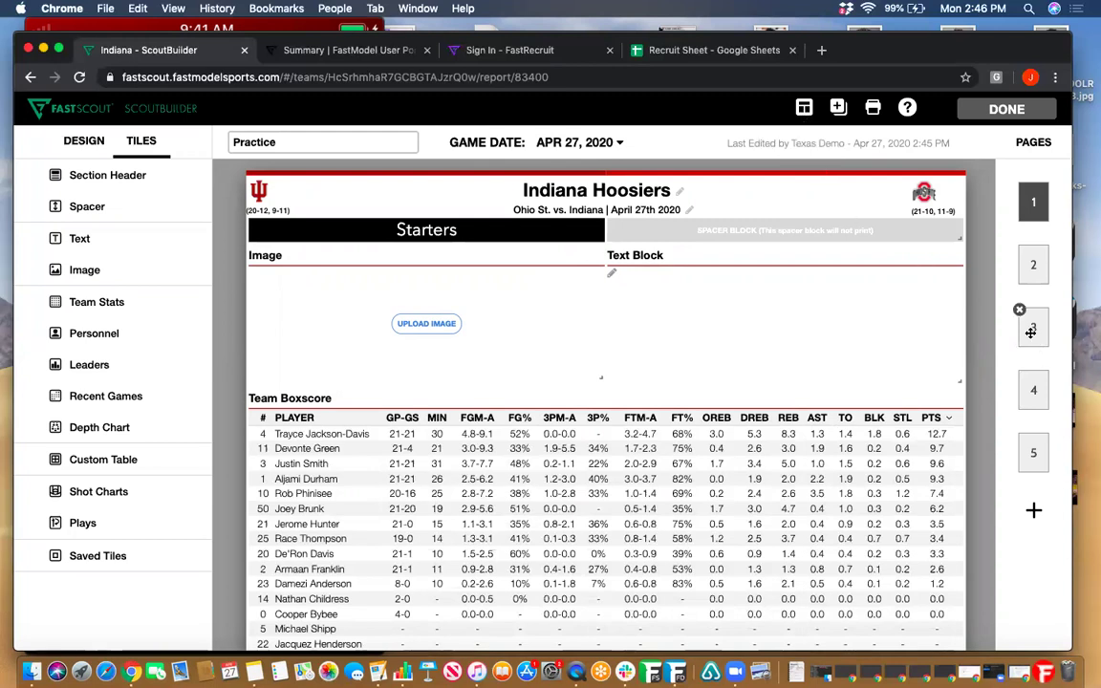
{"action": "left_click", "coordinate": [1031, 332]}
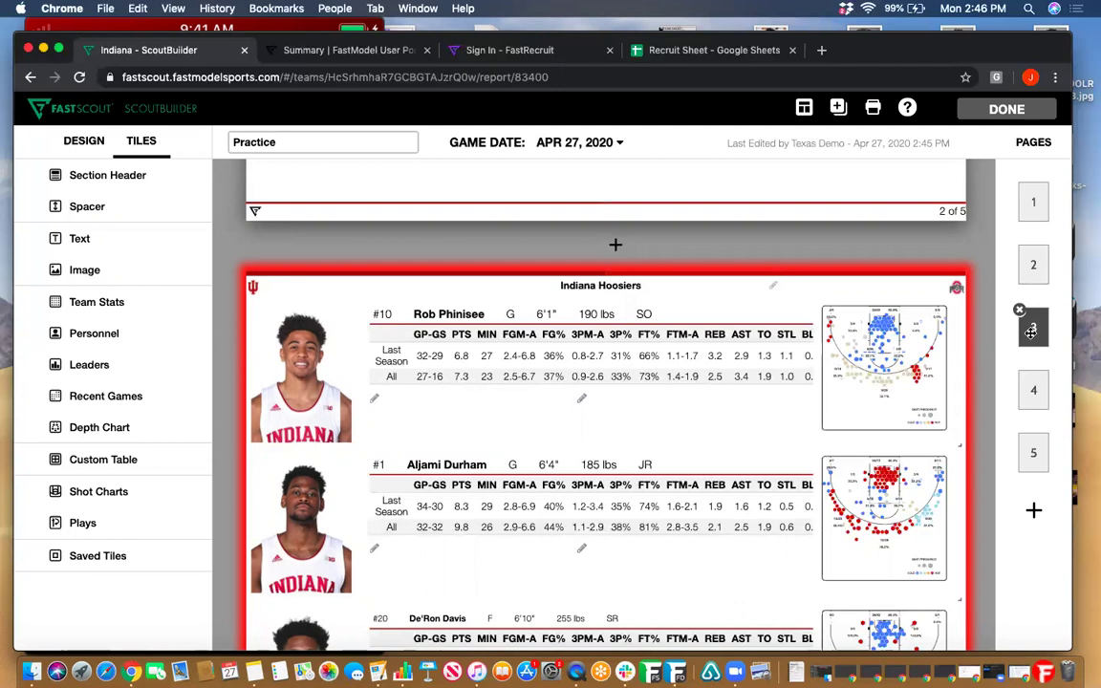
{"action": "mouse_move", "coordinate": [851, 277]}
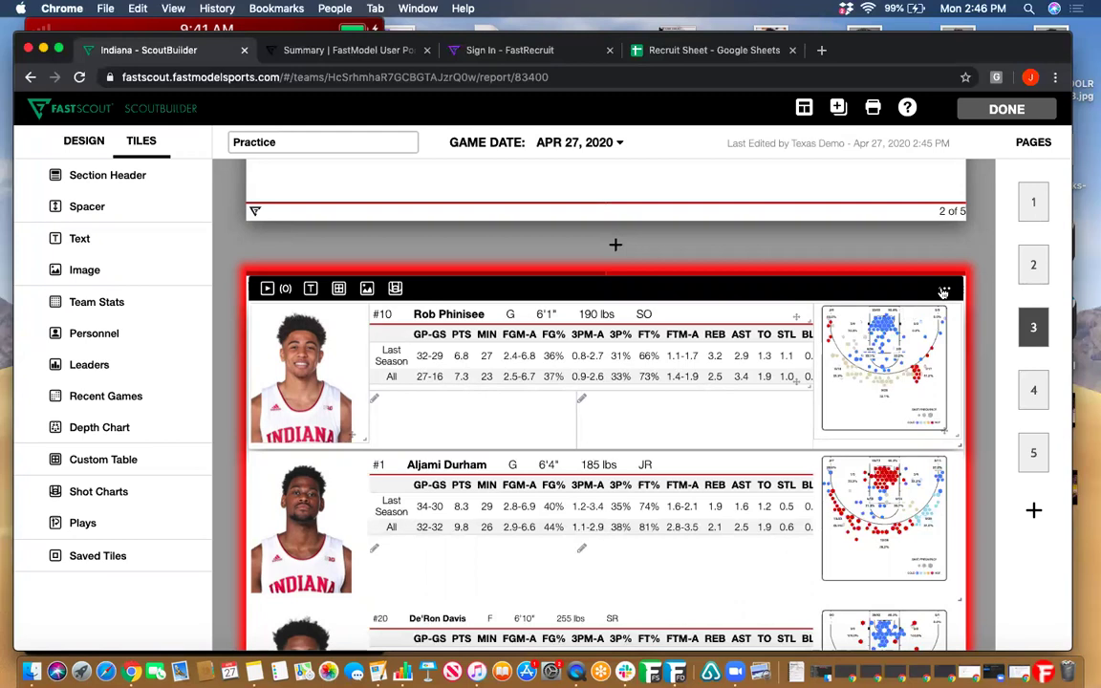
{"action": "left_click", "coordinate": [943, 291]}
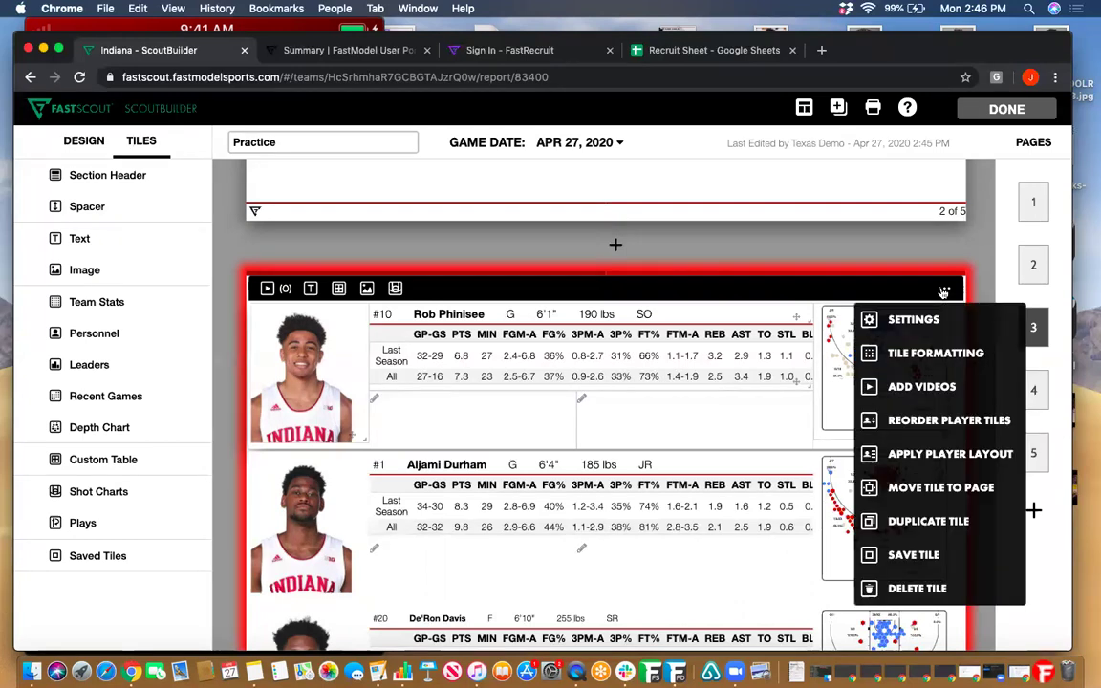
{"action": "left_click", "coordinate": [931, 321]}
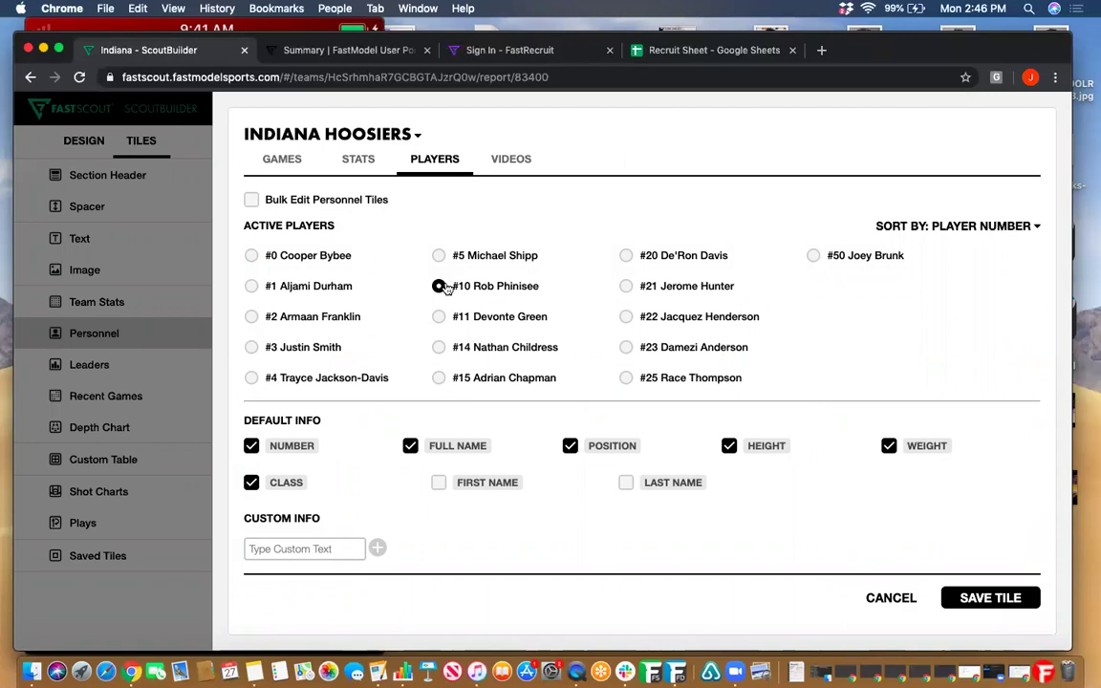
{"action": "left_click", "coordinate": [251, 200]}
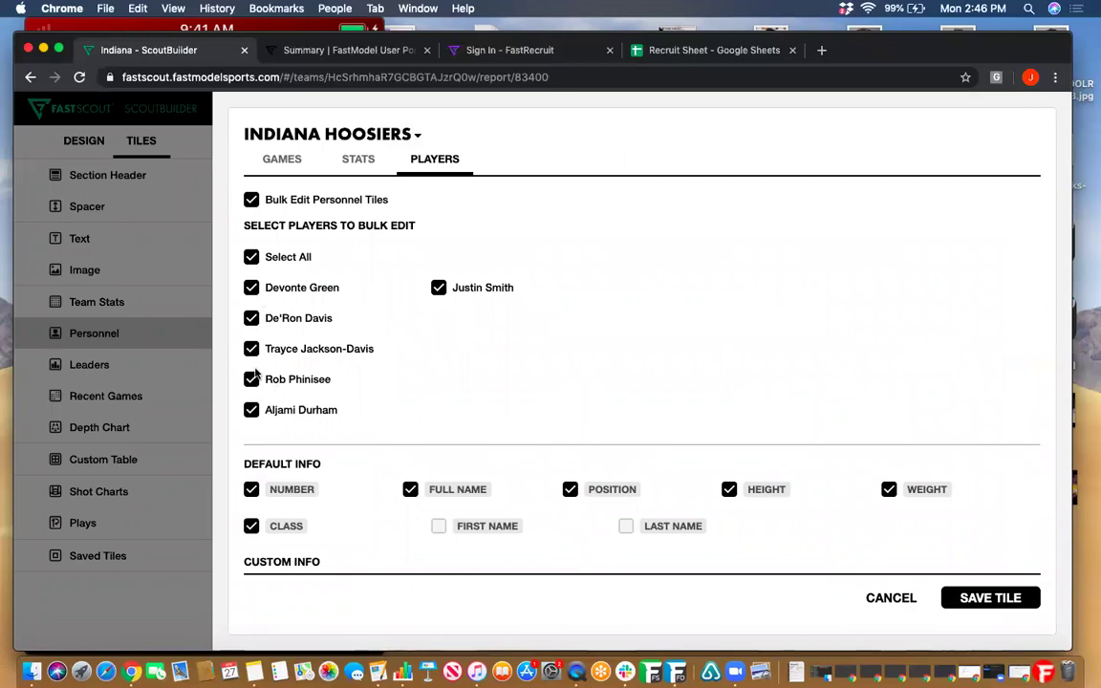
{"action": "left_click", "coordinate": [252, 258]}
{"action": "left_click", "coordinate": [252, 380]}
{"action": "left_click", "coordinate": [252, 411]}
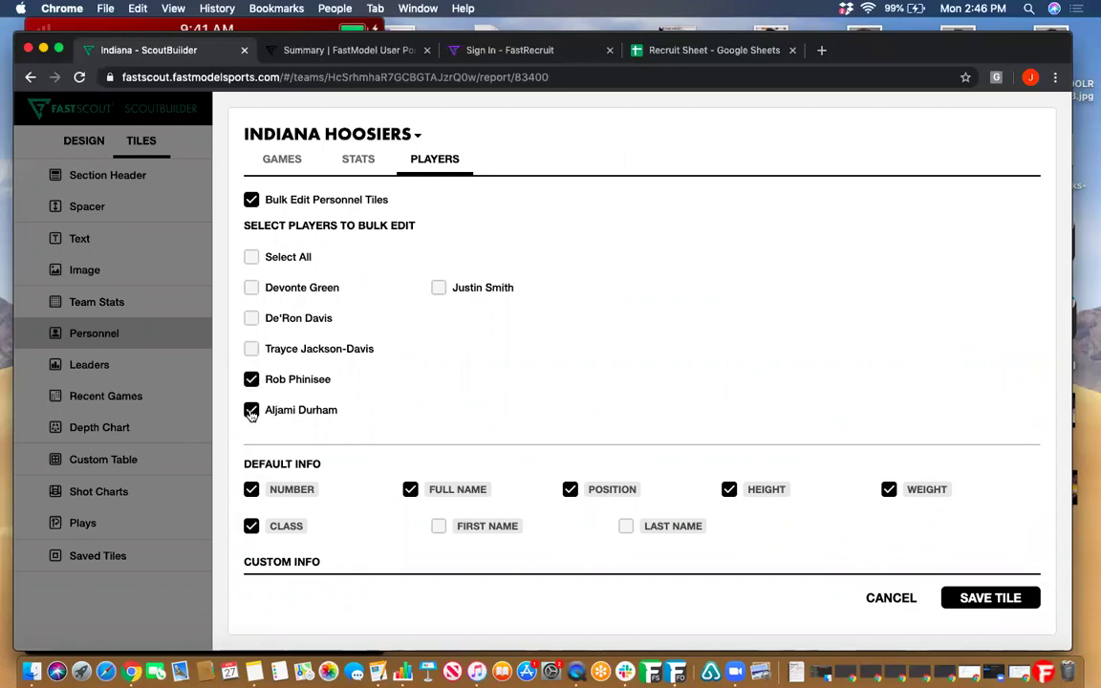
{"action": "left_click", "coordinate": [251, 291]}
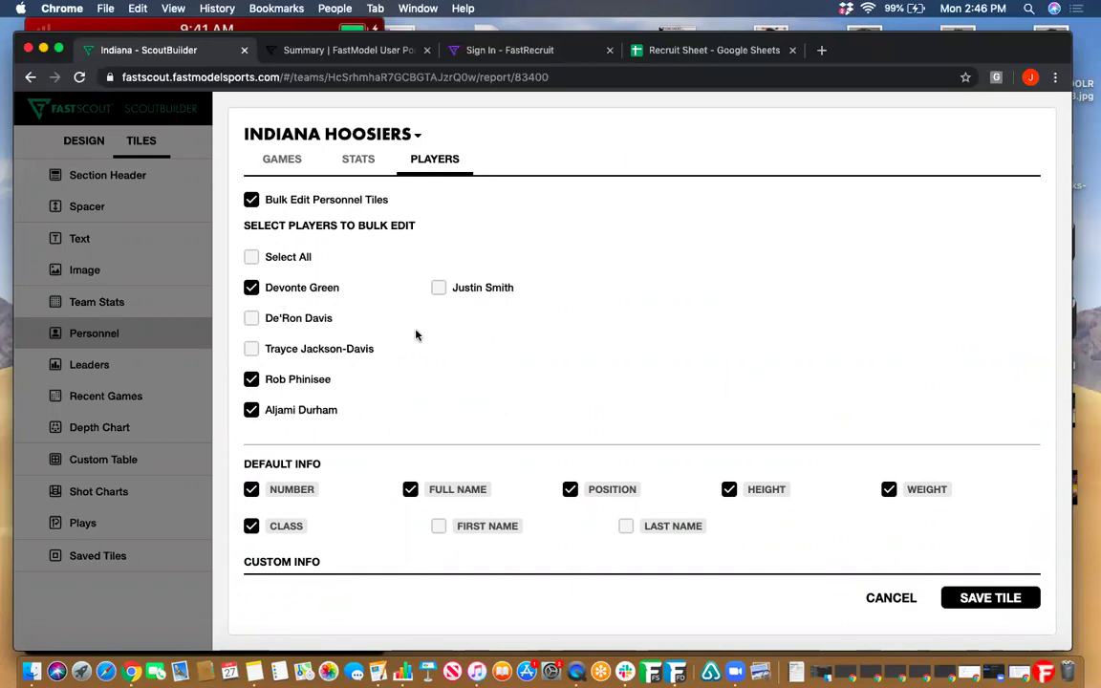
Step: Add the 3P-R and eFG% stats to the selected personnel tiles, remove REB and BLK, and save
{"action": "left_click", "coordinate": [357, 160]}
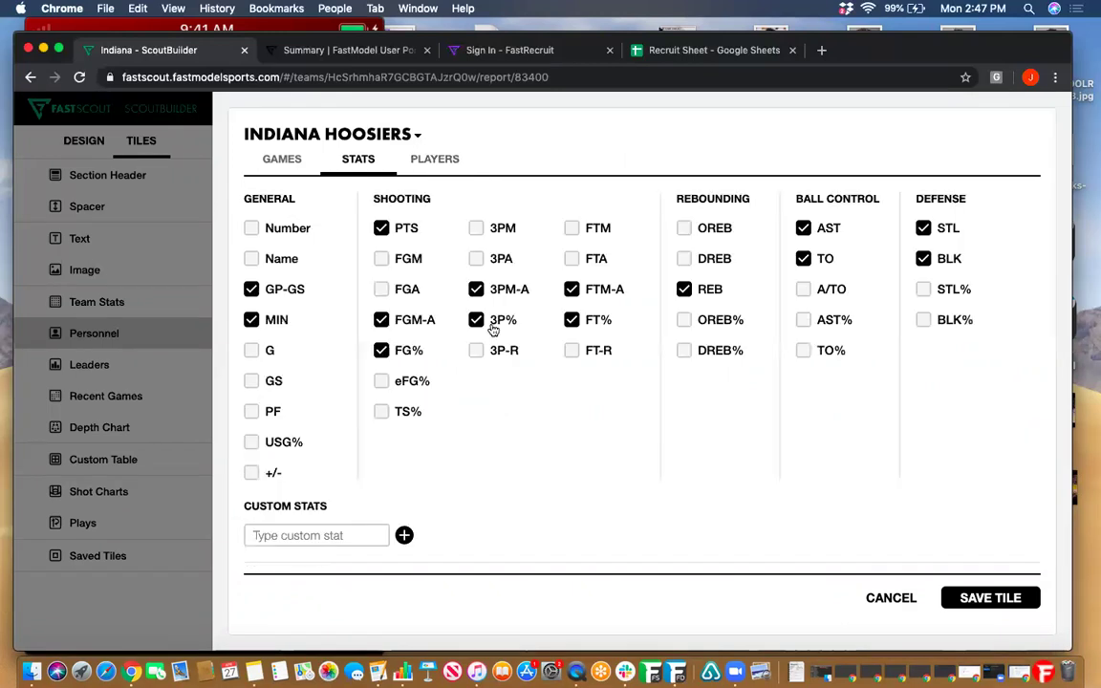
{"action": "left_click", "coordinate": [476, 351]}
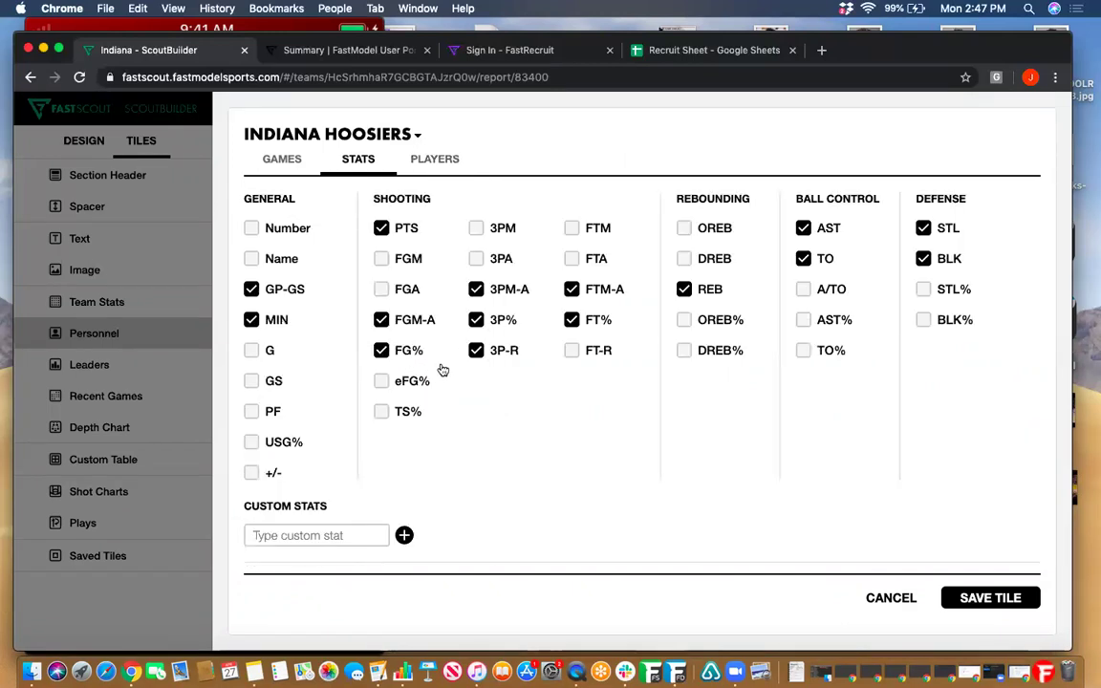
{"action": "left_click", "coordinate": [381, 380]}
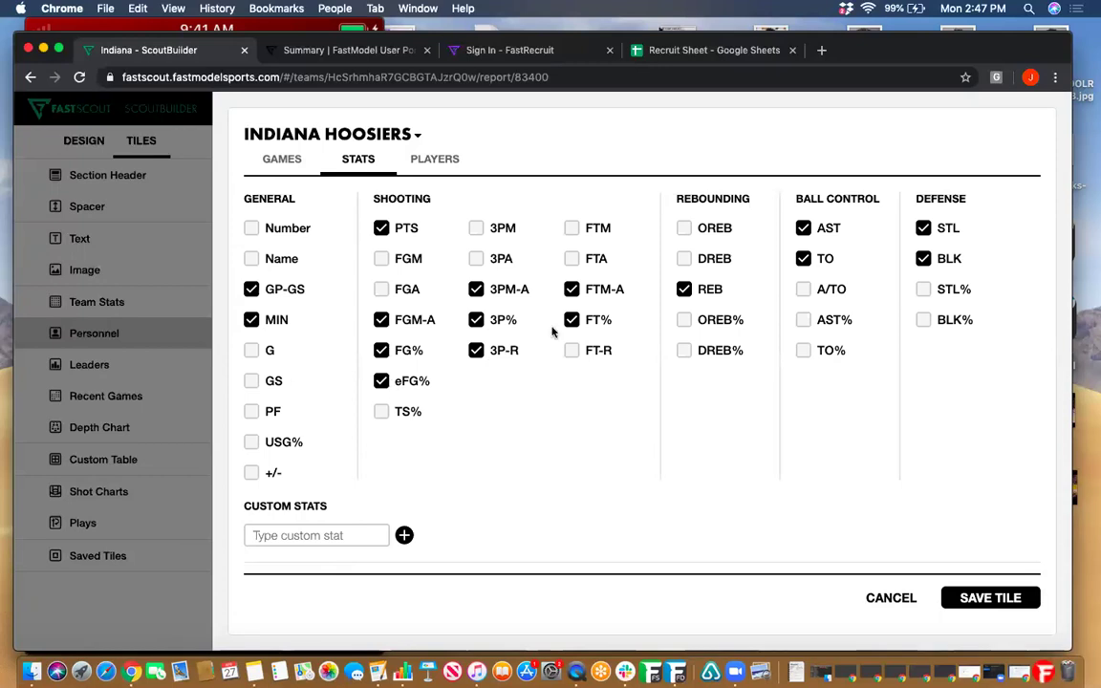
{"action": "left_click", "coordinate": [685, 291]}
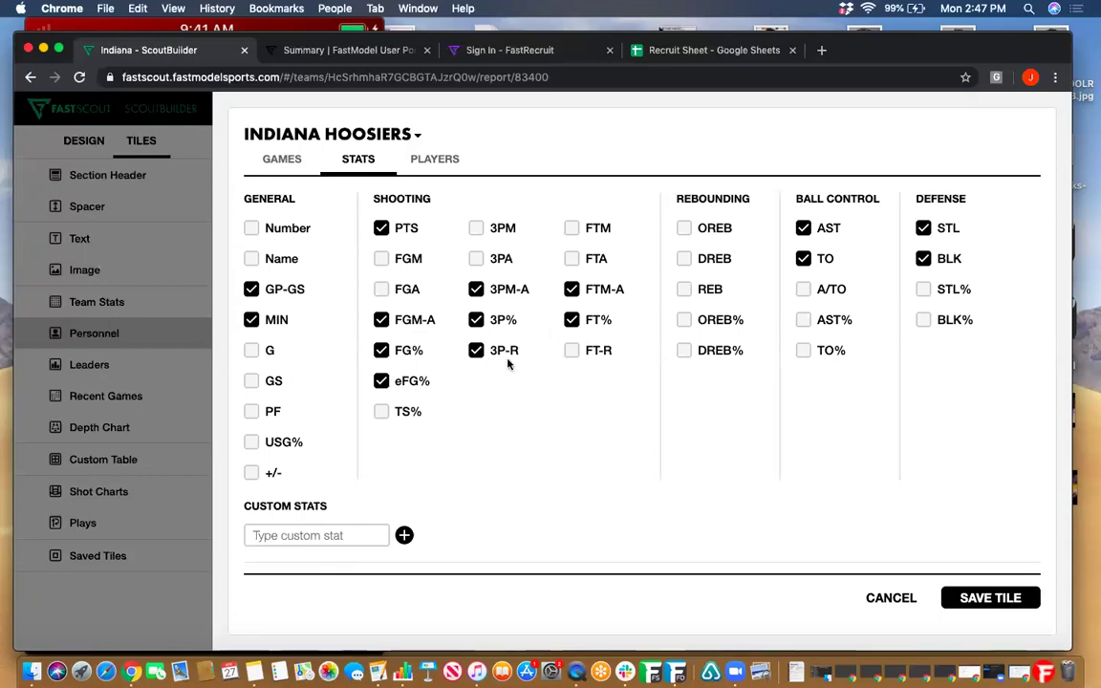
{"action": "left_click", "coordinate": [922, 258]}
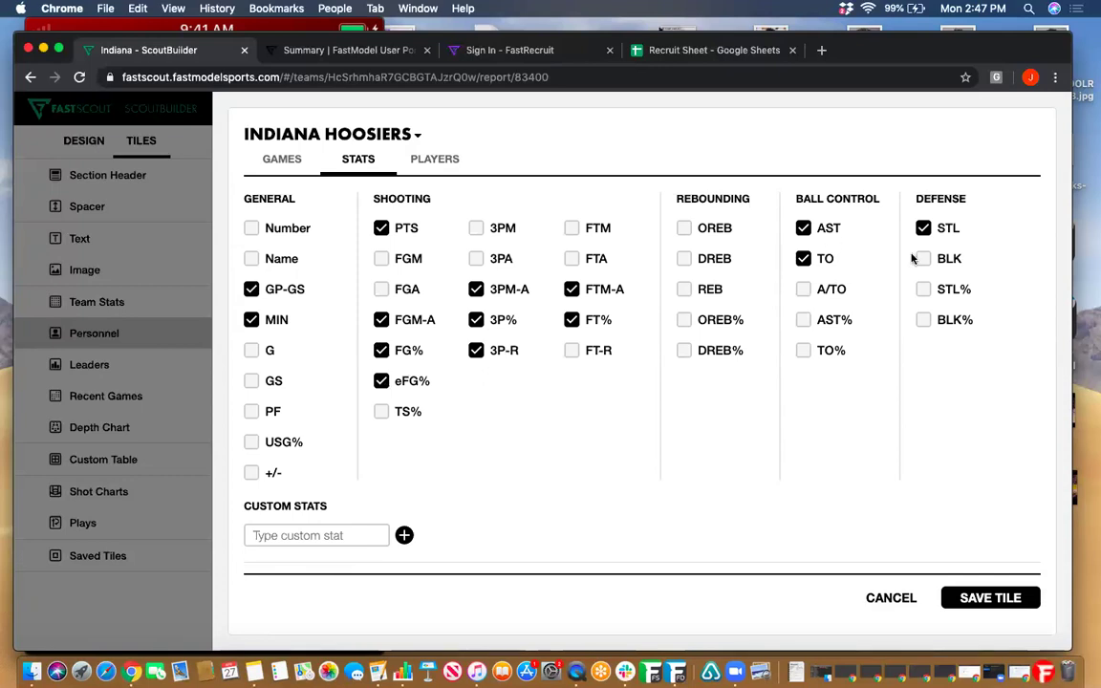
{"action": "left_click", "coordinate": [982, 599]}
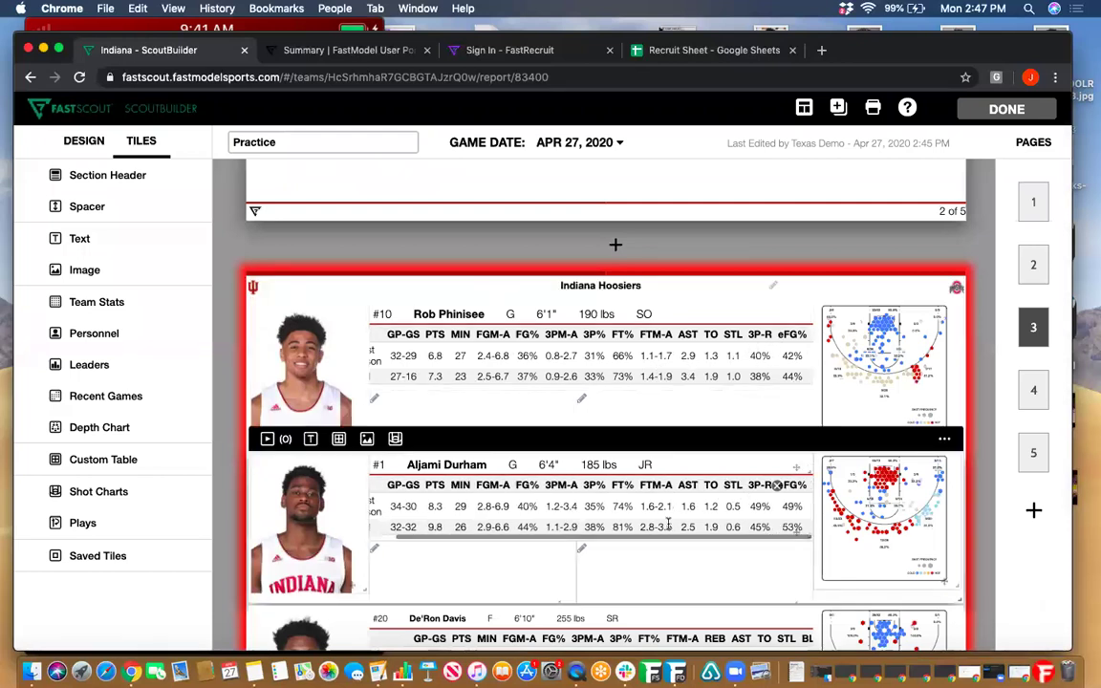
Step: Set up bulk editing from player #10's tile settings for all personnel tiles except player #1's
{"action": "scroll", "coordinate": [697, 593], "scroll_direction": "down", "scroll_amount": 3}
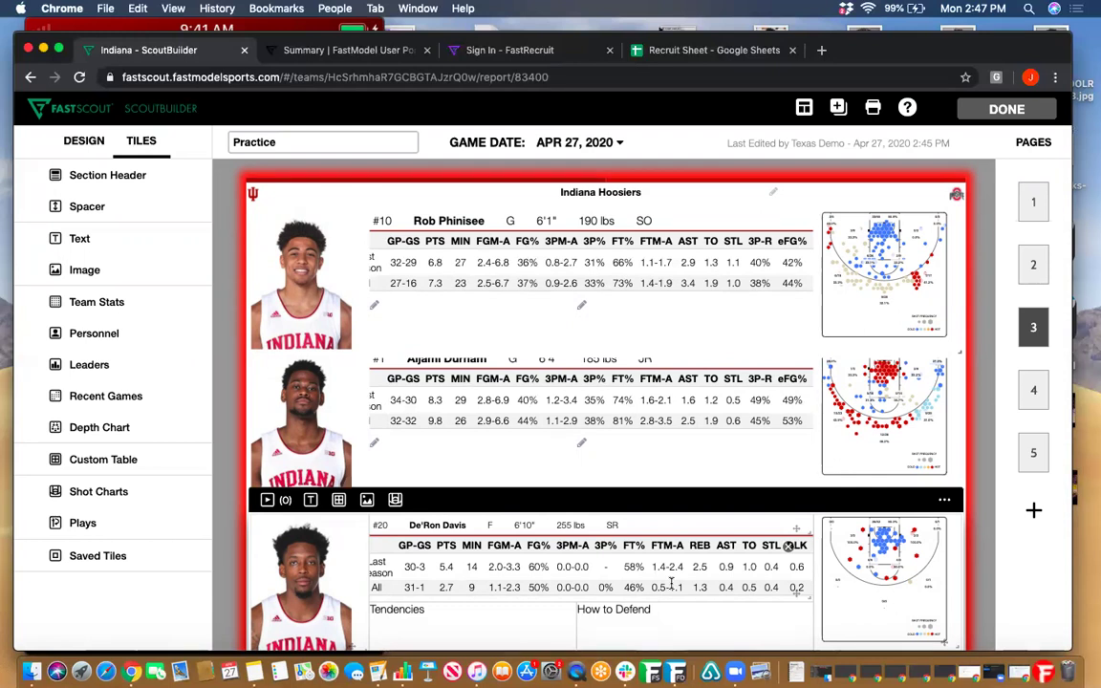
{"action": "mouse_move", "coordinate": [668, 416]}
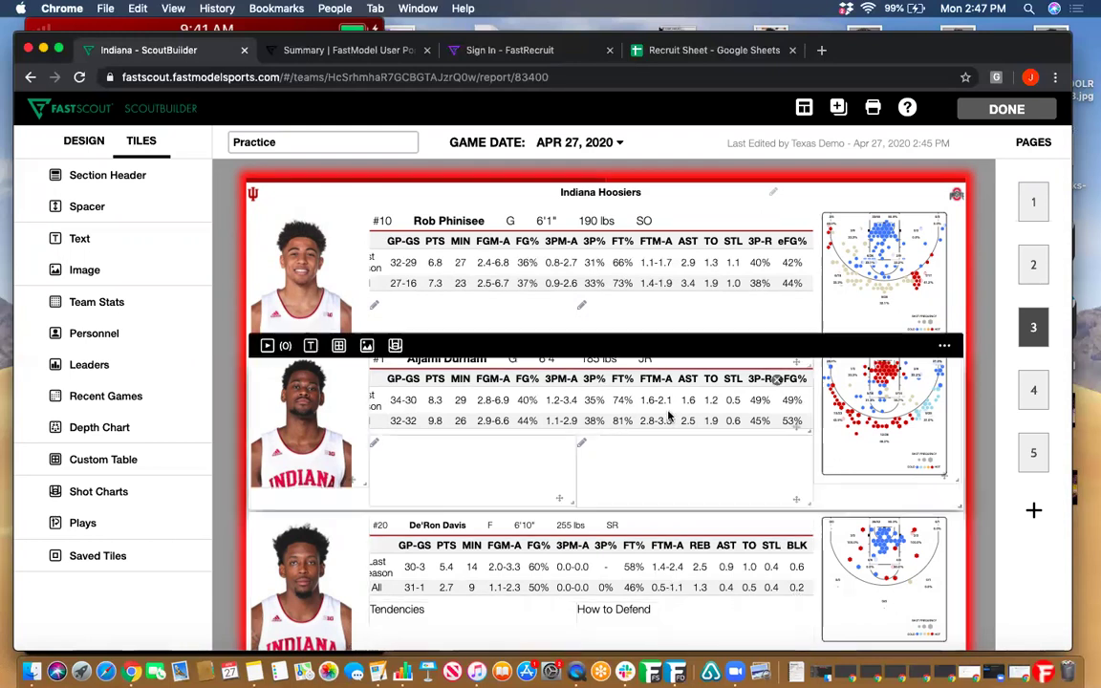
{"action": "mouse_move", "coordinate": [944, 199]}
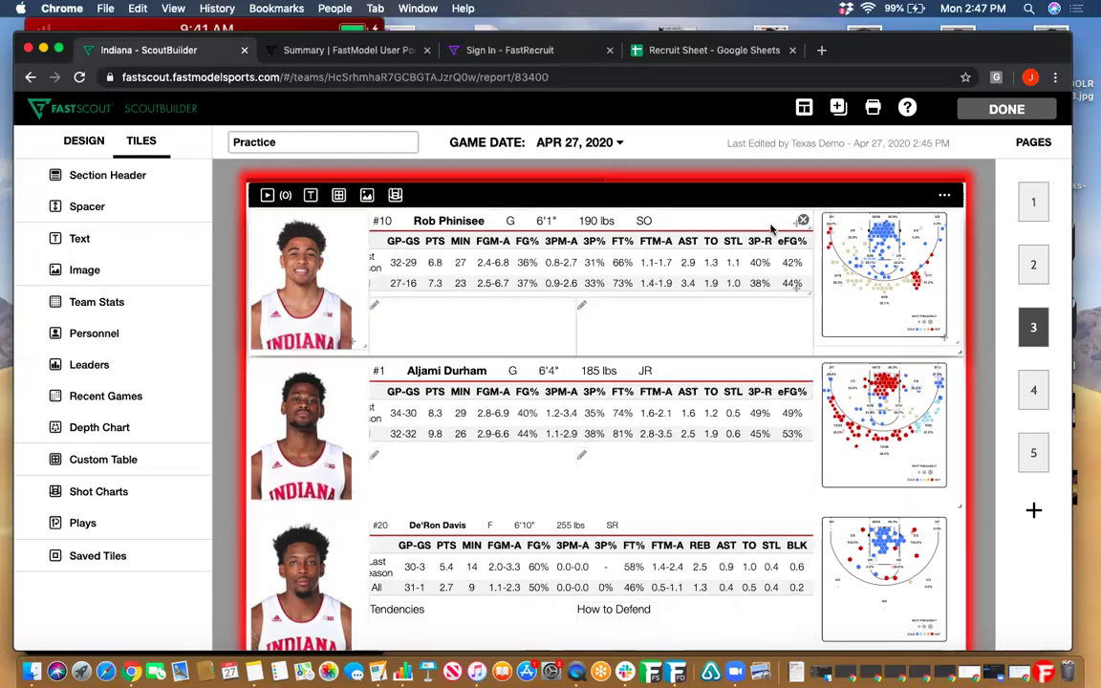
{"action": "left_click", "coordinate": [943, 198]}
{"action": "left_click", "coordinate": [918, 224]}
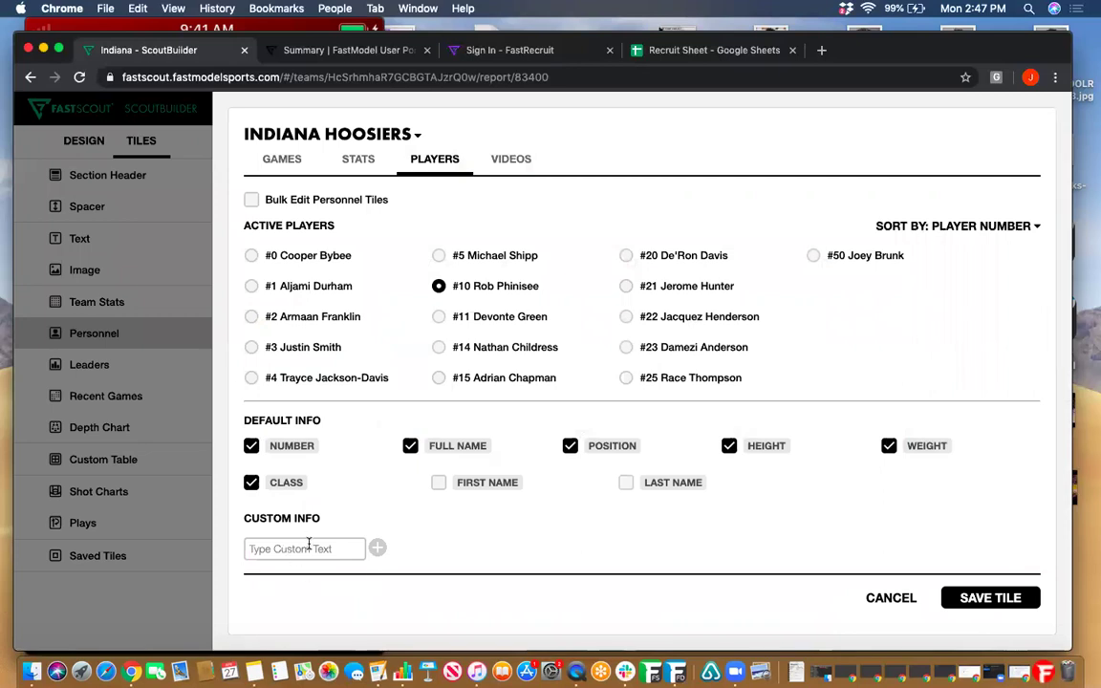
{"action": "left_click", "coordinate": [250, 200]}
{"action": "left_click", "coordinate": [252, 257]}
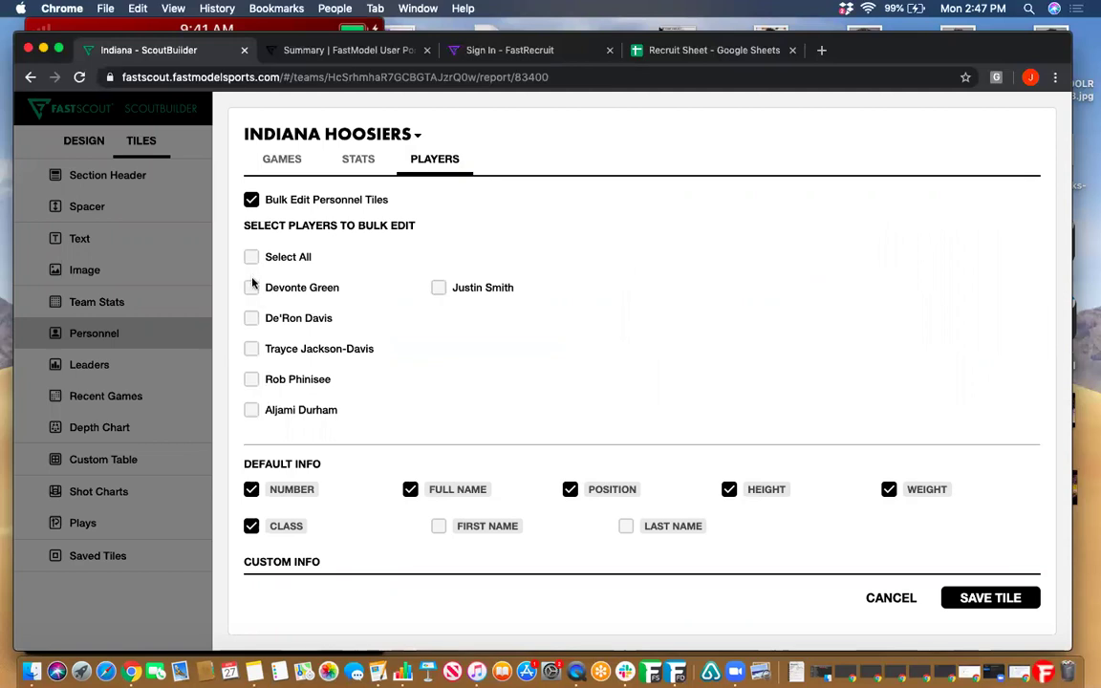
{"action": "left_click", "coordinate": [252, 259]}
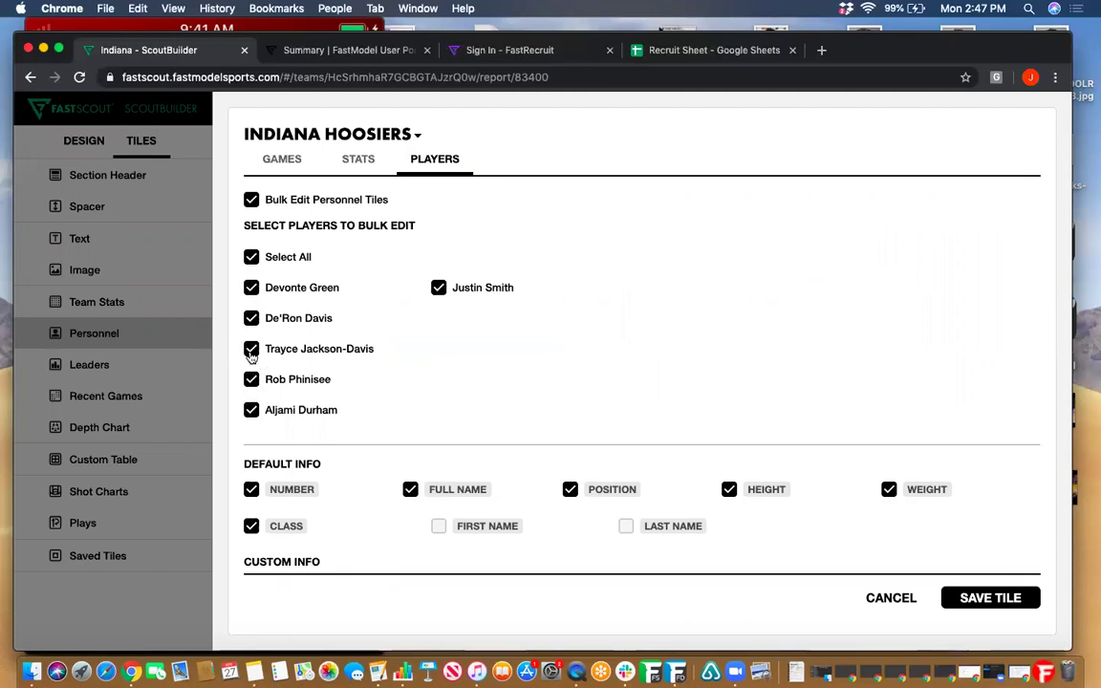
{"action": "left_click", "coordinate": [251, 410]}
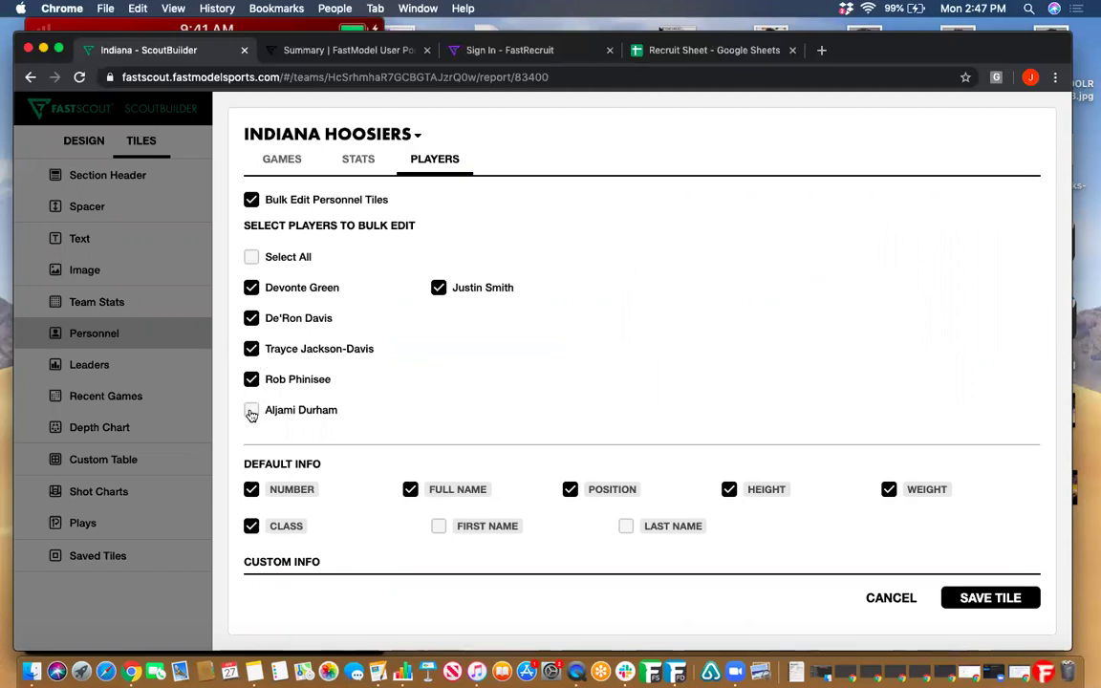
Step: Try to add the custom info "Right Handed" to the selected personnel tiles and save
{"action": "scroll", "coordinate": [329, 507], "scroll_direction": "down", "scroll_amount": 3}
{"action": "left_click", "coordinate": [288, 455]}
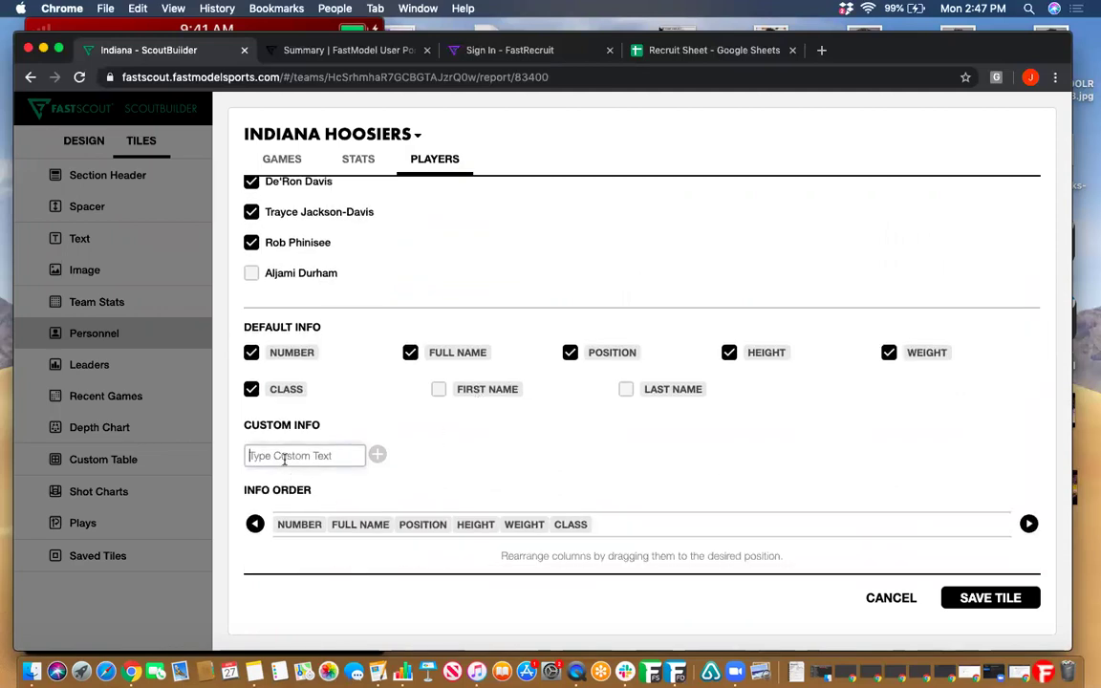
{"action": "type", "text": "Right Hna"}
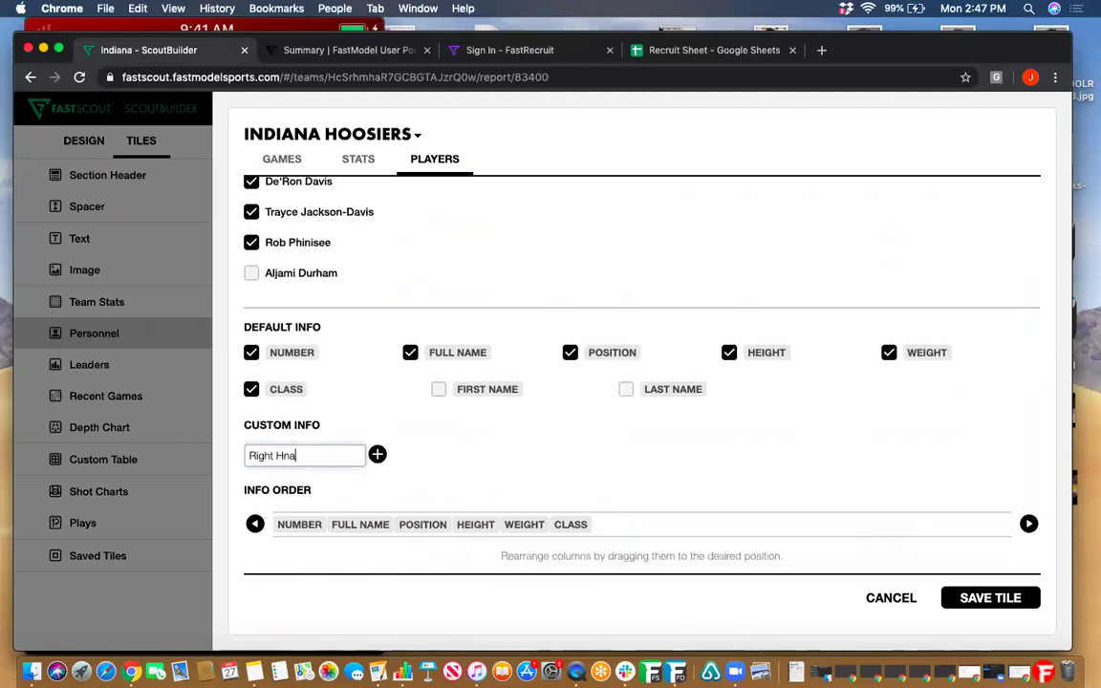
{"action": "key", "text": "BackSpace"}
{"action": "key", "text": "BackSpace"}
{"action": "type", "text": "anded"}
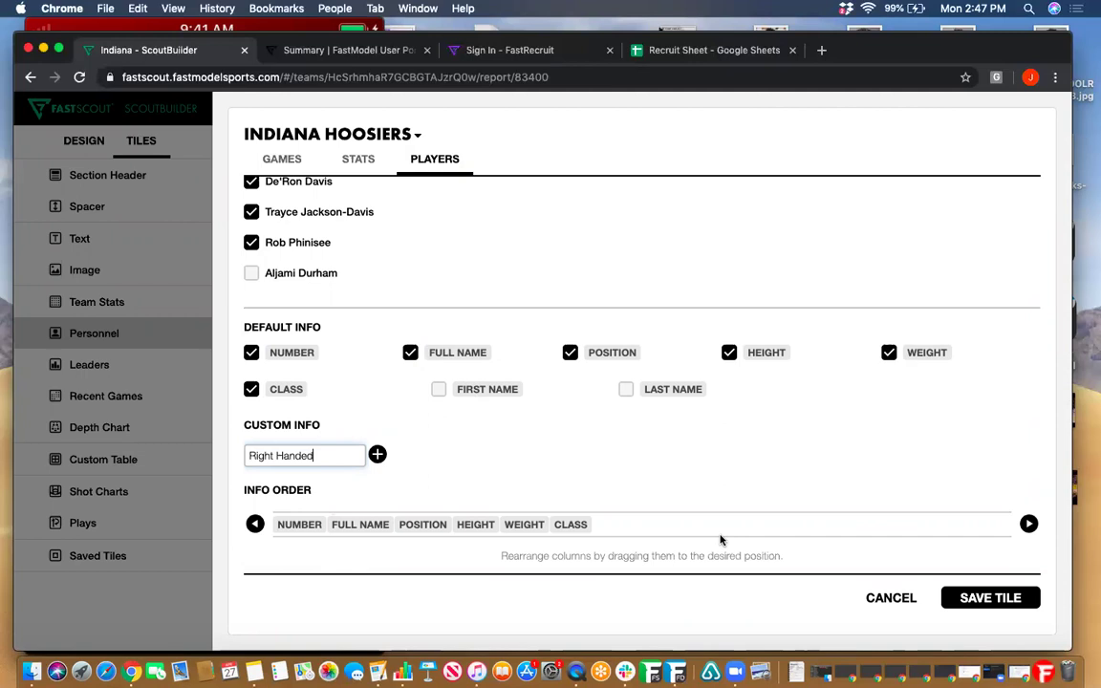
{"action": "left_click", "coordinate": [976, 608]}
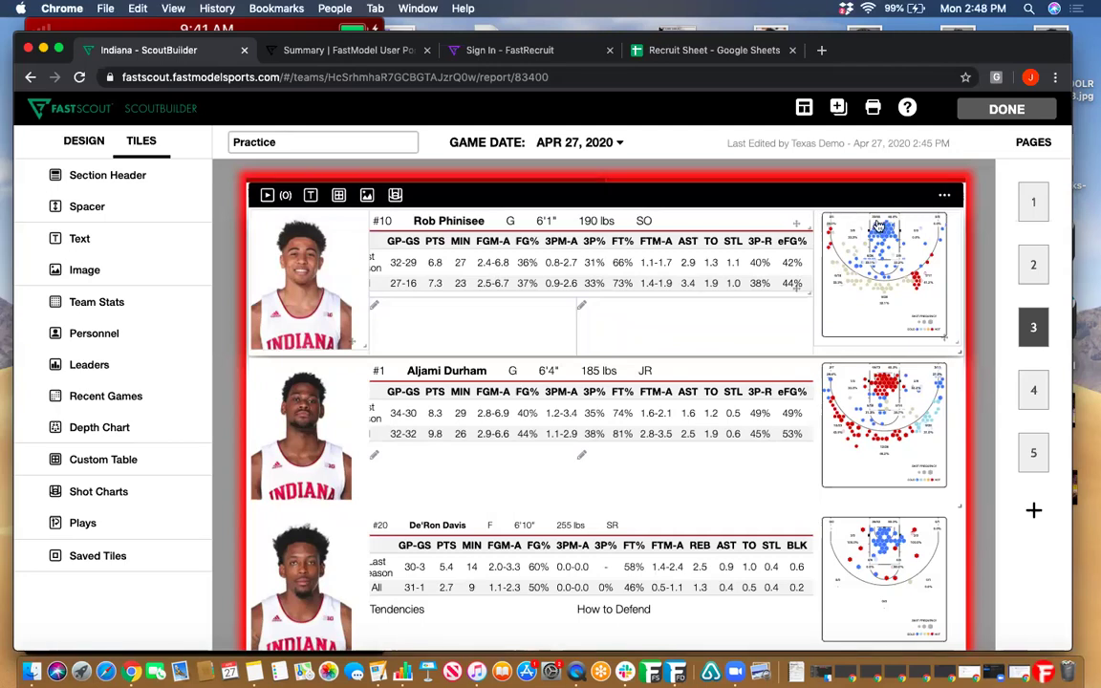
Step: From the settings of player #10's tile, enable bulk editing for all personnel tiles except player #1's
{"action": "left_click", "coordinate": [944, 197]}
{"action": "left_click", "coordinate": [895, 230]}
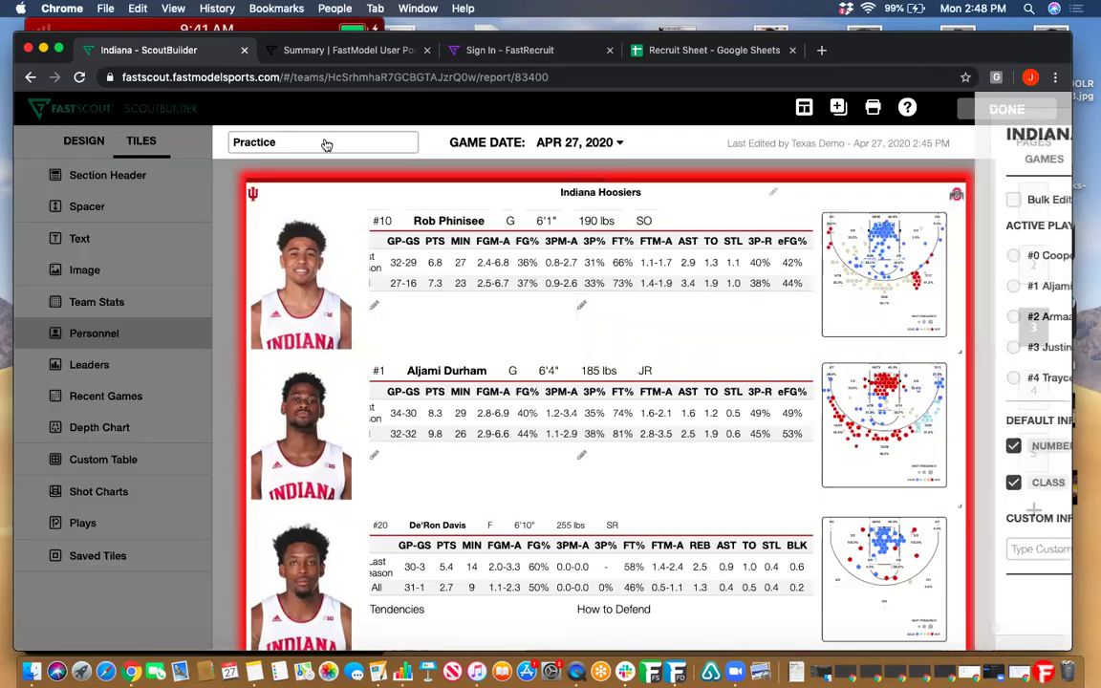
{"action": "left_click", "coordinate": [251, 199]}
{"action": "scroll", "coordinate": [318, 435], "scroll_direction": "down", "scroll_amount": 3}
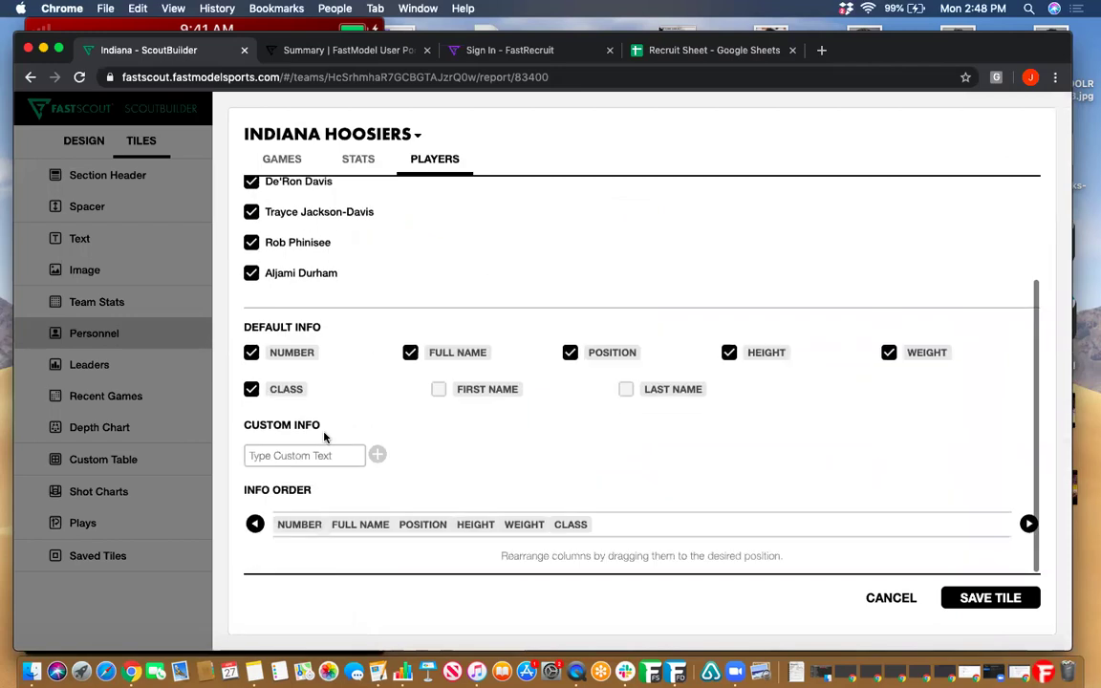
{"action": "scroll", "coordinate": [289, 356], "scroll_direction": "up", "scroll_amount": 2}
{"action": "left_click", "coordinate": [252, 345]}
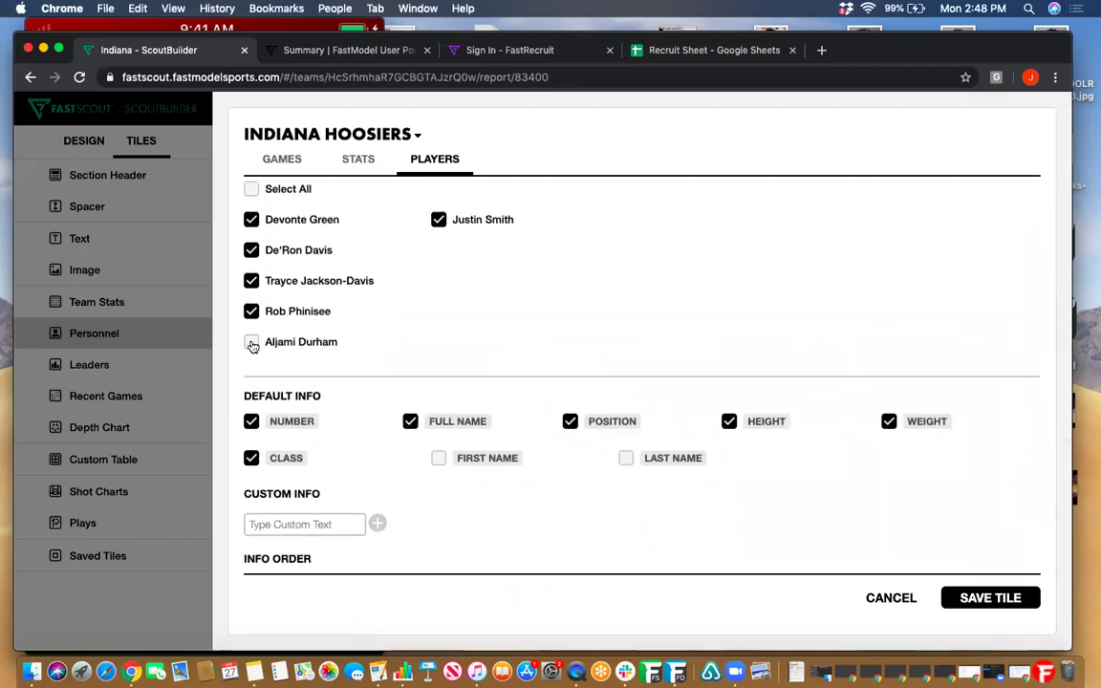
Step: Add the custom info "Right Handed" to the selected personnel tiles and save
{"action": "scroll", "coordinate": [307, 419], "scroll_direction": "down", "scroll_amount": 2}
{"action": "left_click", "coordinate": [295, 455]}
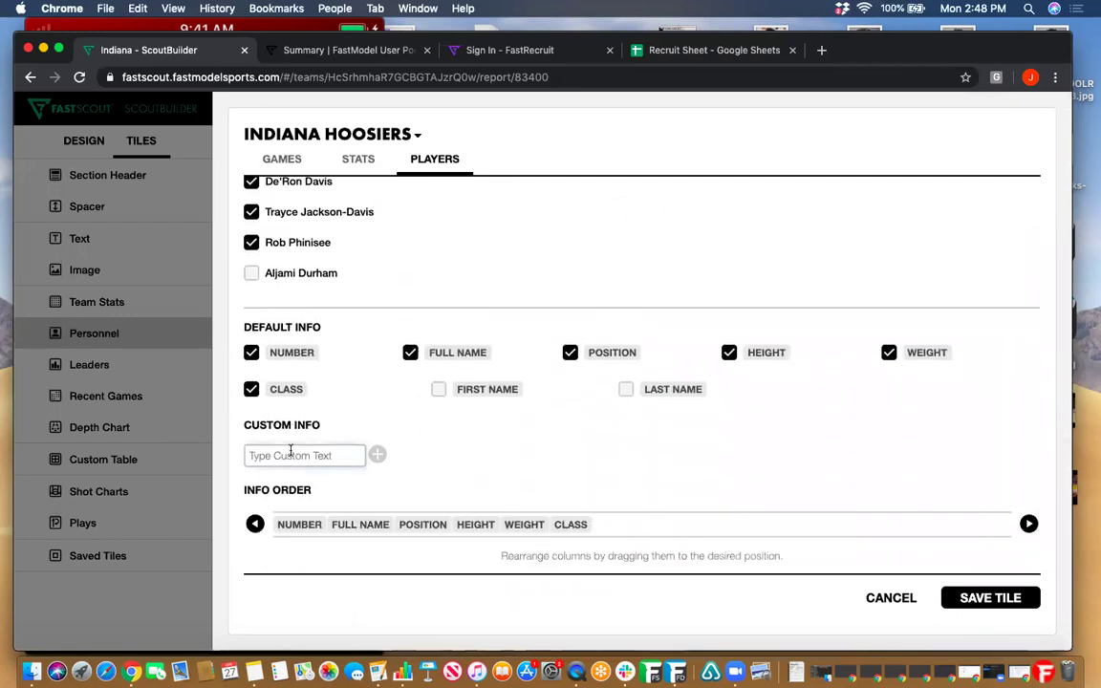
{"action": "type", "text": "Right Hand"}
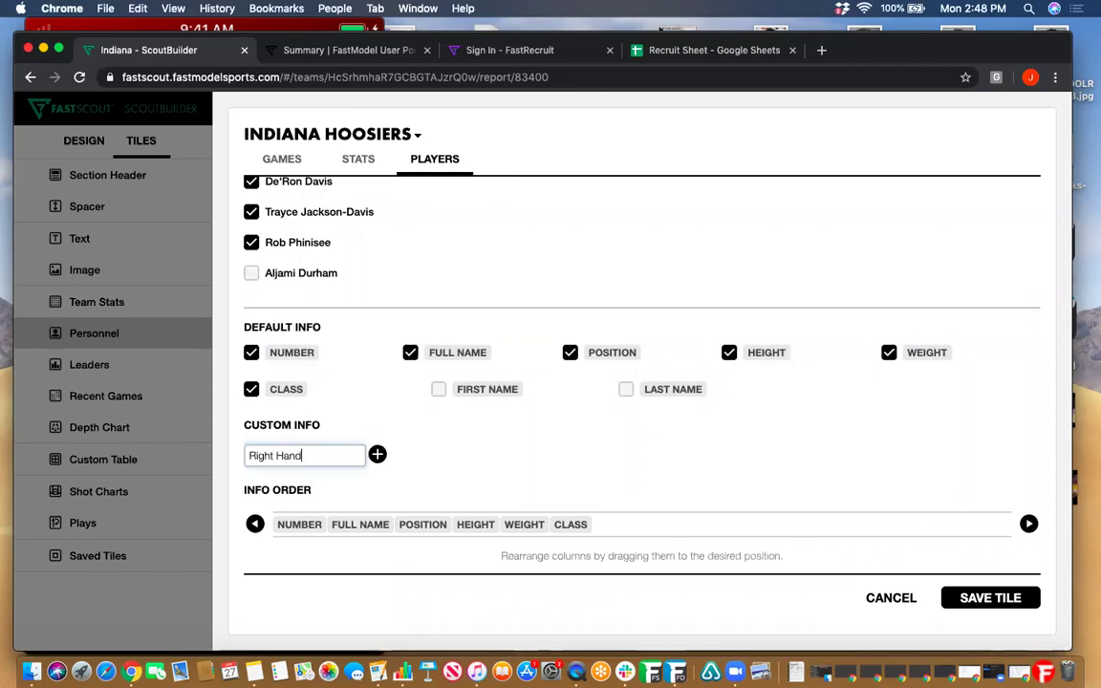
{"action": "key", "text": "Return"}
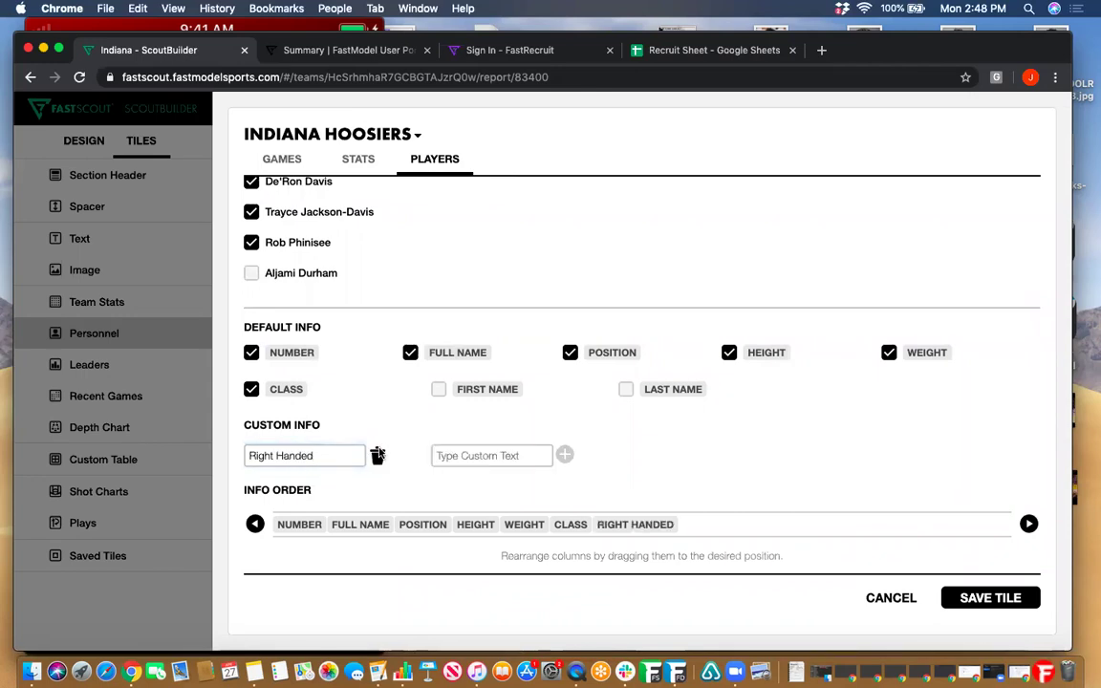
{"action": "left_click", "coordinate": [969, 598]}
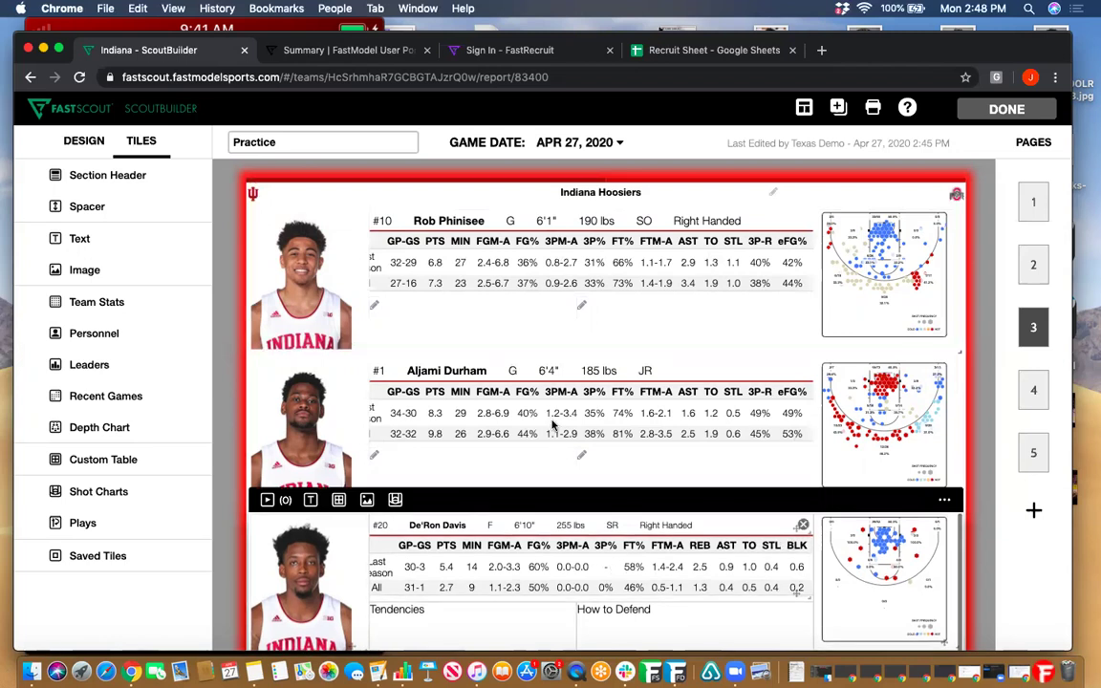
Step: Add the custom info "Left Handed" to player #1's personnel tile only and save it
{"action": "scroll", "coordinate": [990, 529], "scroll_direction": "down", "scroll_amount": 3}
{"action": "scroll", "coordinate": [990, 529], "scroll_direction": "down", "scroll_amount": 4}
{"action": "scroll", "coordinate": [990, 528], "scroll_direction": "up", "scroll_amount": 2}
{"action": "scroll", "coordinate": [990, 528], "scroll_direction": "up", "scroll_amount": 5}
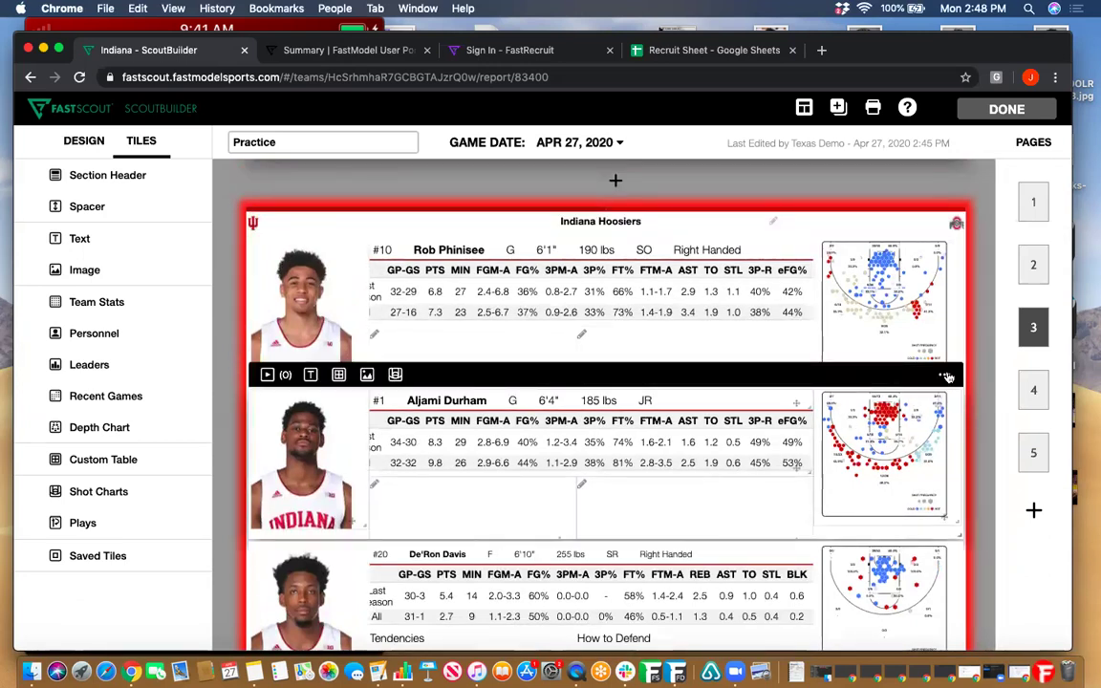
{"action": "left_click", "coordinate": [946, 375]}
{"action": "left_click", "coordinate": [786, 239]}
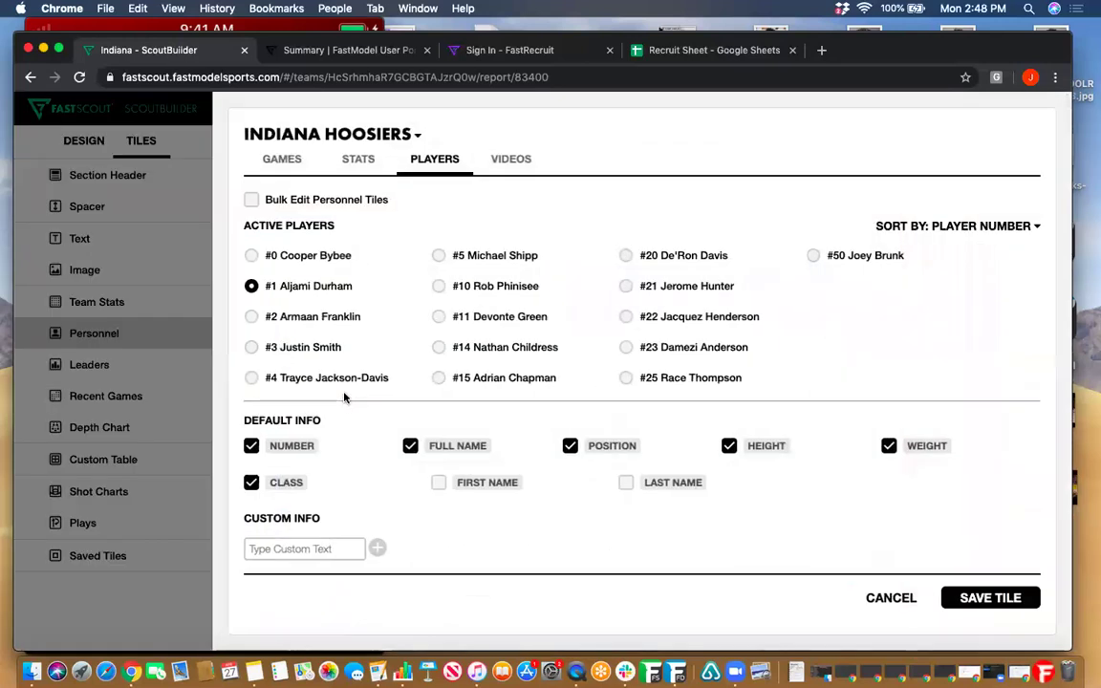
{"action": "scroll", "coordinate": [441, 427], "scroll_direction": "down", "scroll_amount": 1}
{"action": "scroll", "coordinate": [441, 427], "scroll_direction": "down", "scroll_amount": 3}
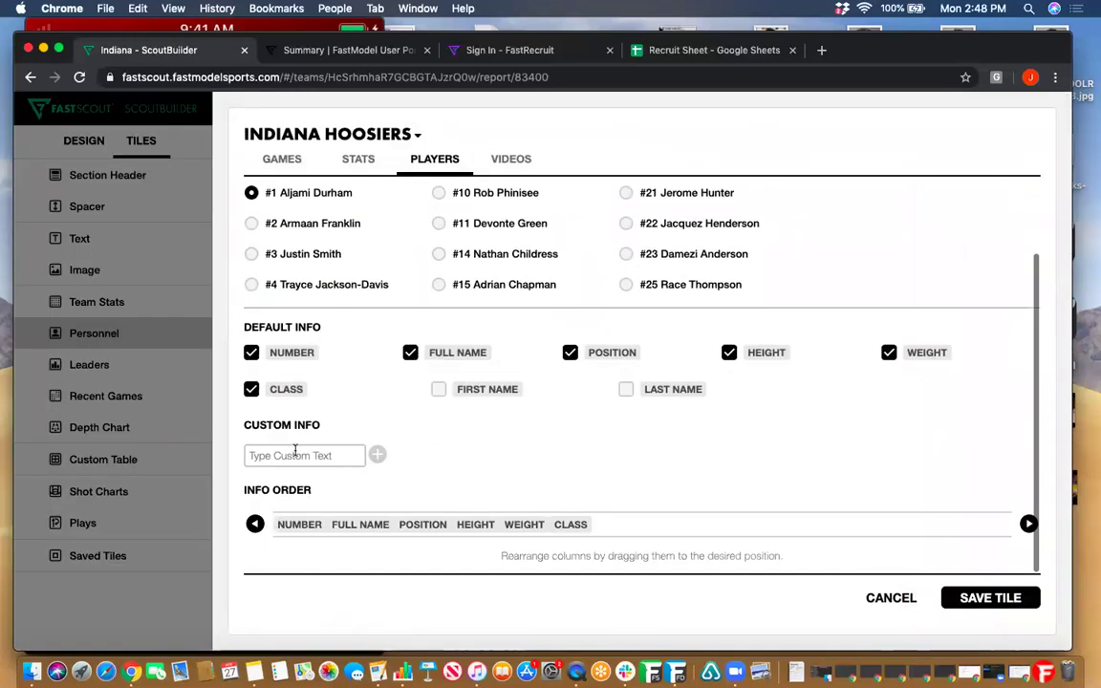
{"action": "left_click", "coordinate": [295, 455]}
{"action": "type", "text": "Left "}
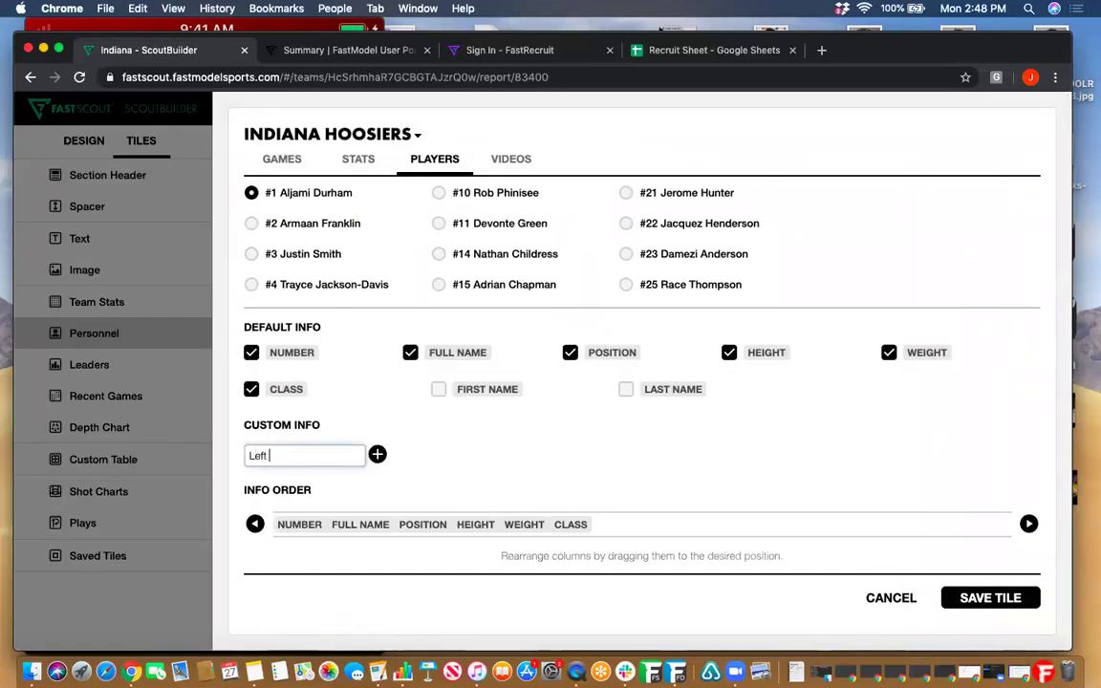
{"action": "type", "text": "Handed"}
{"action": "left_click", "coordinate": [378, 455]}
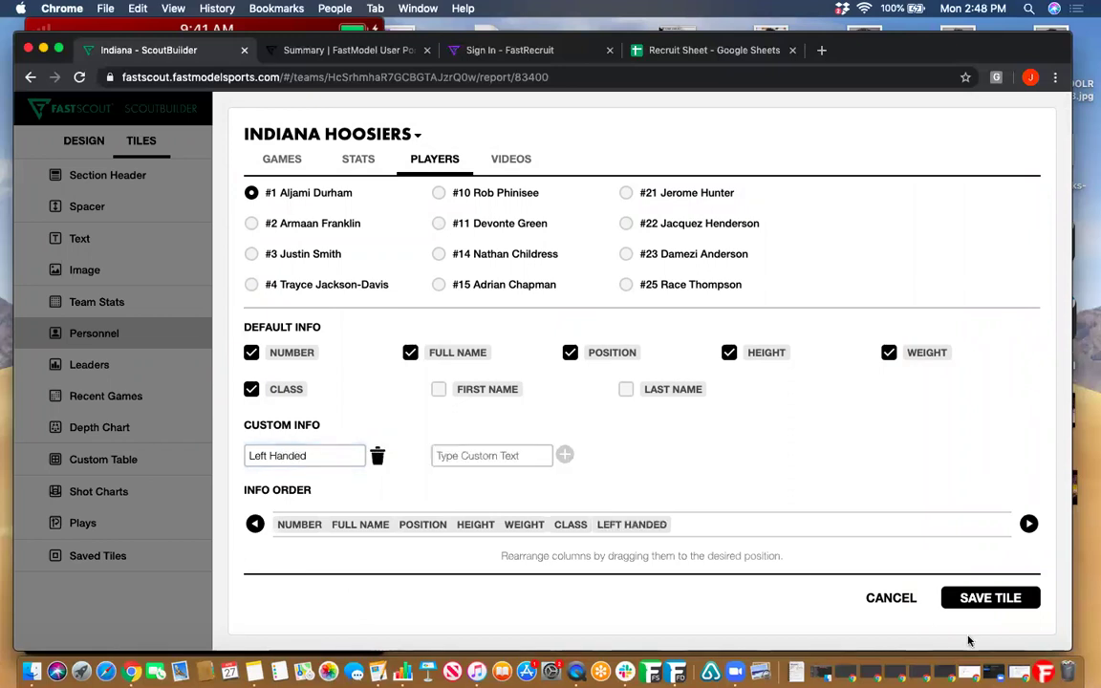
{"action": "left_click", "coordinate": [984, 602]}
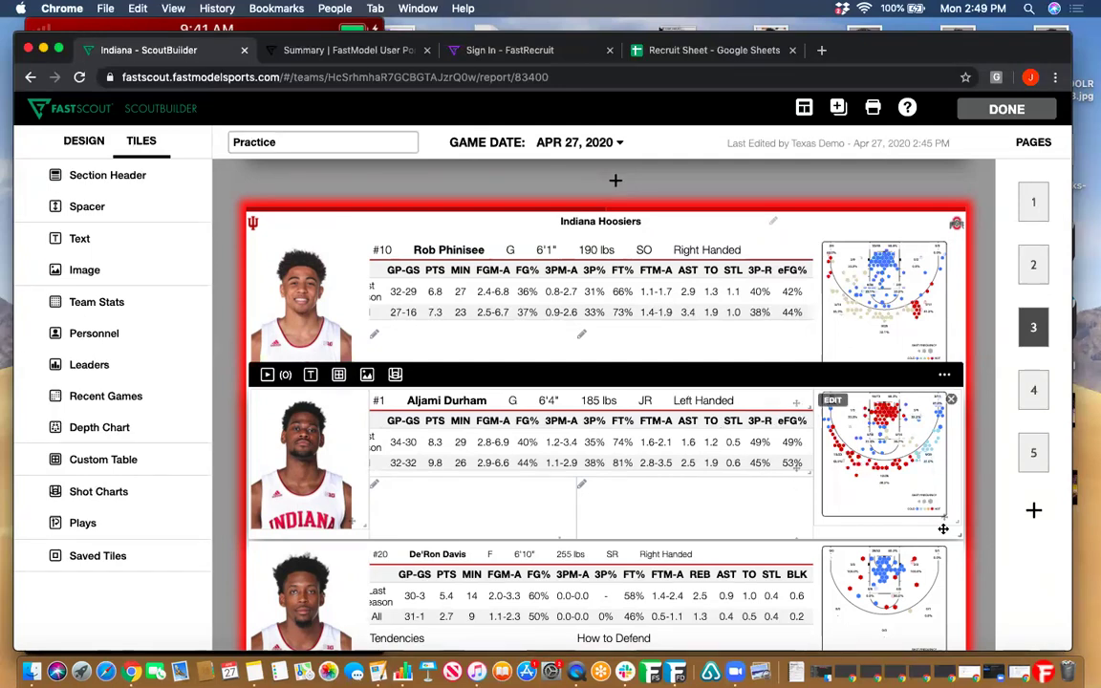
Step: From the settings of player #20's tile, enable bulk editing for only the tiles of players #20, #4 and #3
{"action": "left_click", "coordinate": [944, 531]}
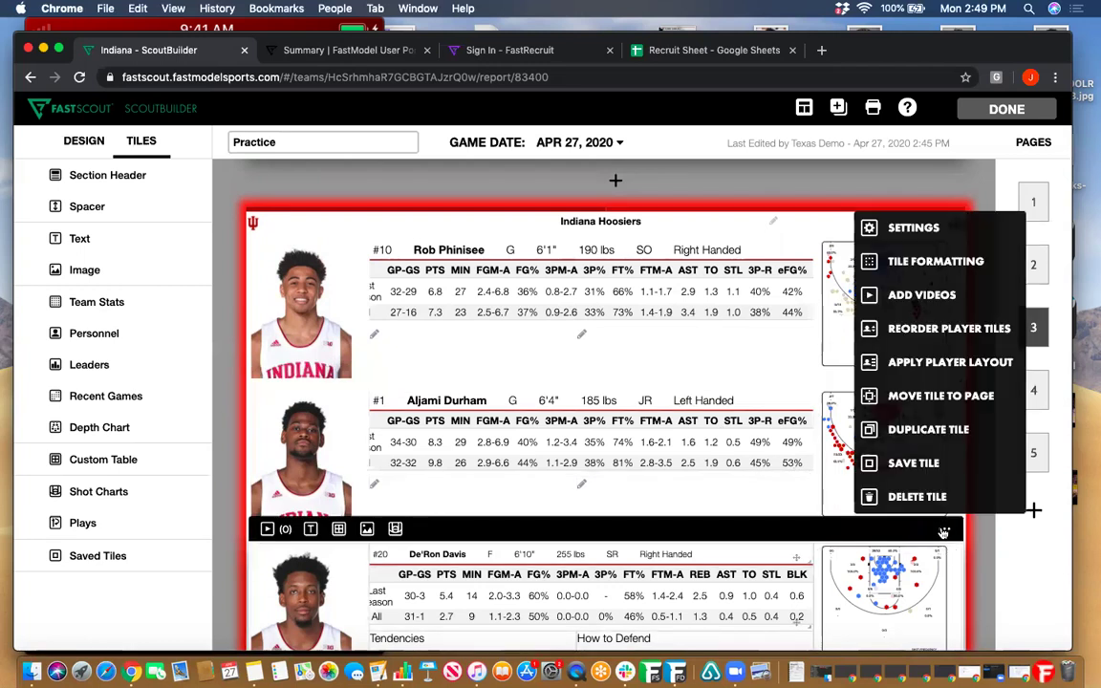
{"action": "left_click", "coordinate": [899, 230]}
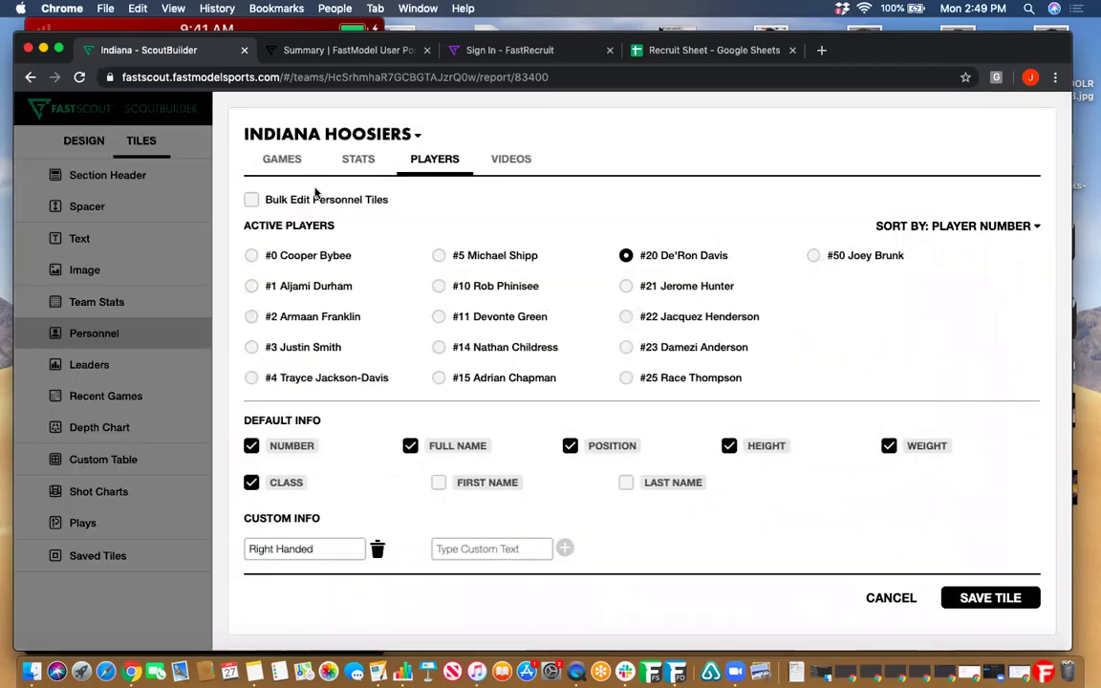
{"action": "left_click", "coordinate": [251, 199]}
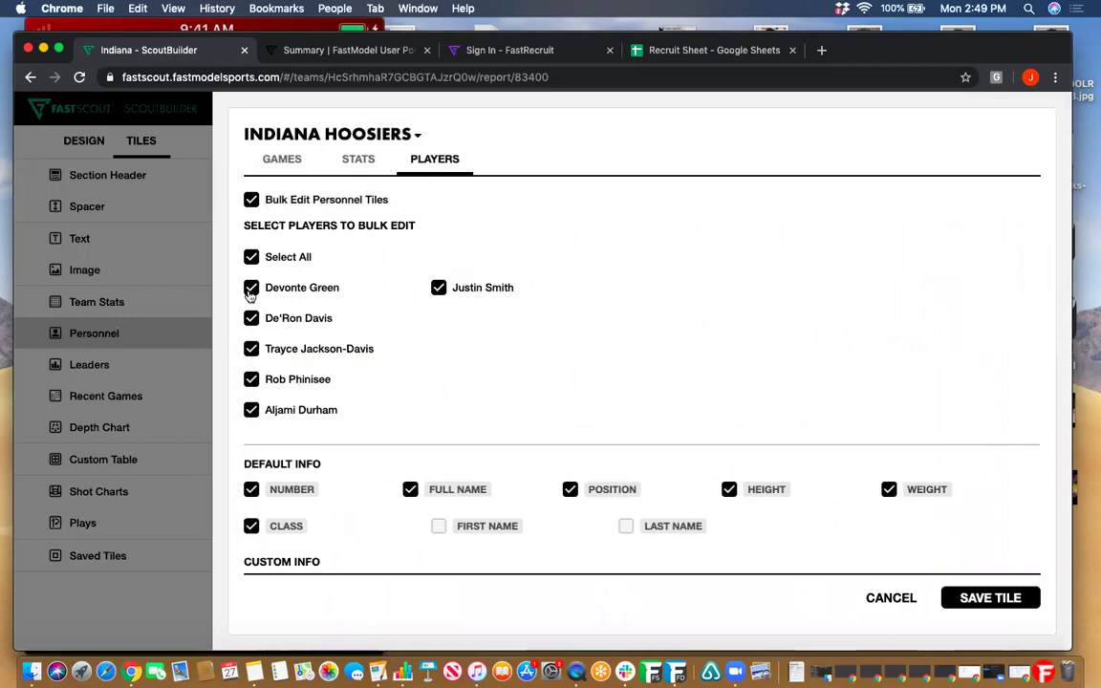
{"action": "left_click", "coordinate": [251, 287]}
{"action": "left_click", "coordinate": [251, 349]}
{"action": "left_click", "coordinate": [250, 349]}
{"action": "left_click", "coordinate": [250, 381]}
{"action": "left_click", "coordinate": [251, 410]}
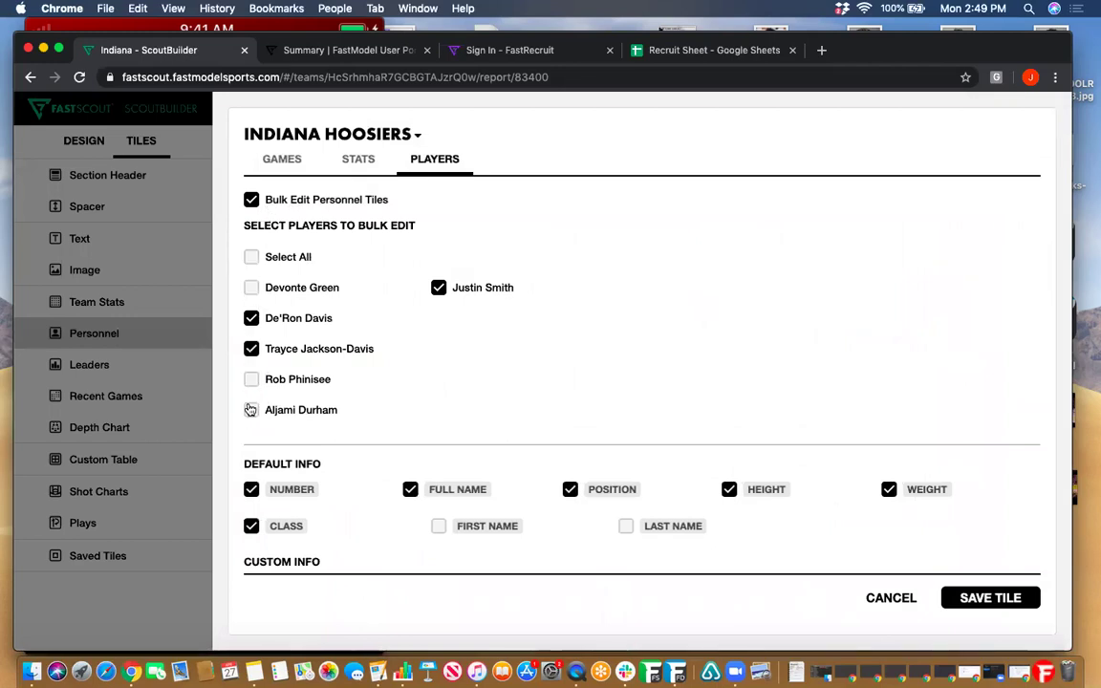
Step: Add the OREB and DREB stats to the selected personnel tiles and remove STL, AST, TO, 3PM-A and 3P%
{"action": "left_click", "coordinate": [352, 165]}
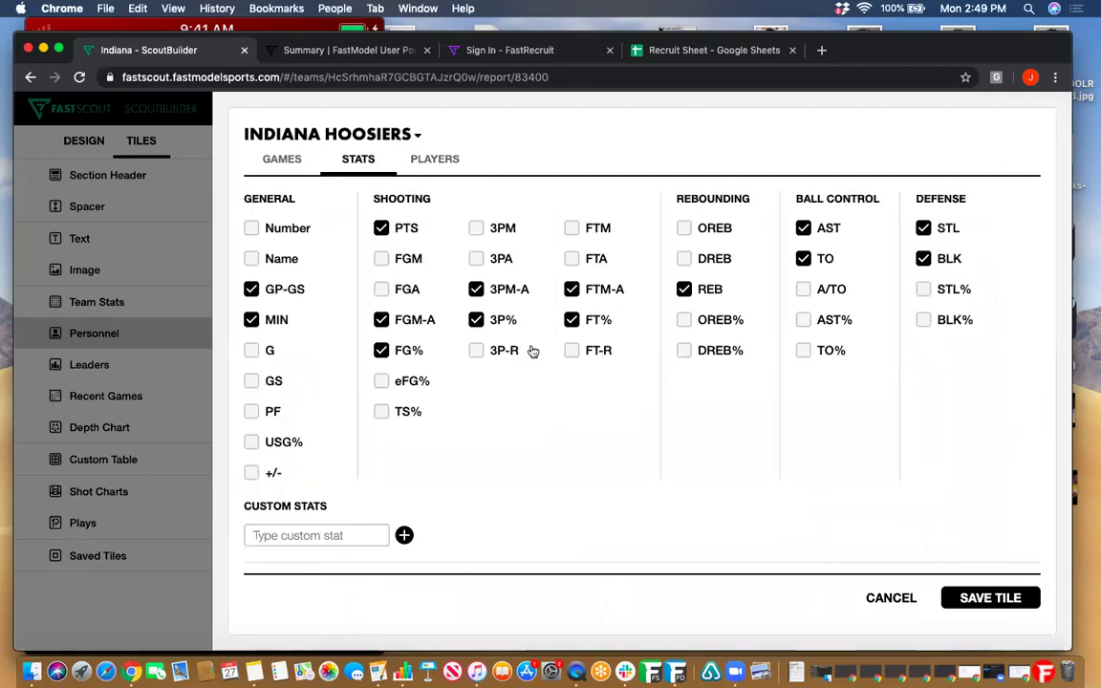
{"action": "left_click", "coordinate": [685, 230]}
{"action": "left_click", "coordinate": [684, 259]}
{"action": "left_click", "coordinate": [924, 230]}
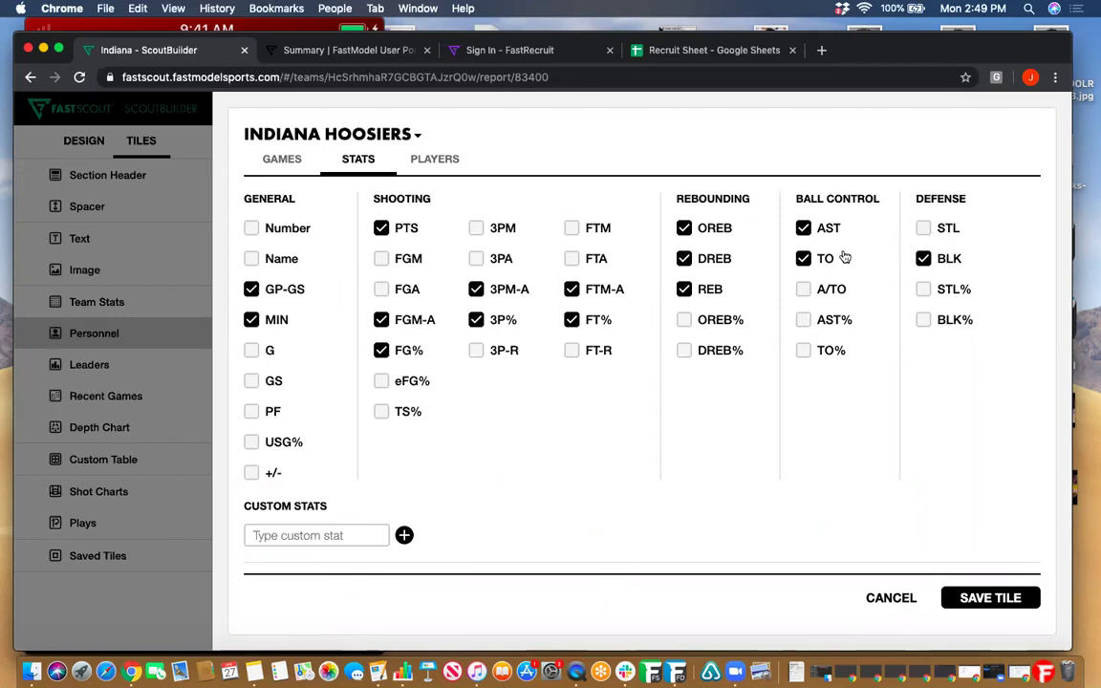
{"action": "left_click", "coordinate": [804, 229]}
{"action": "left_click", "coordinate": [804, 258]}
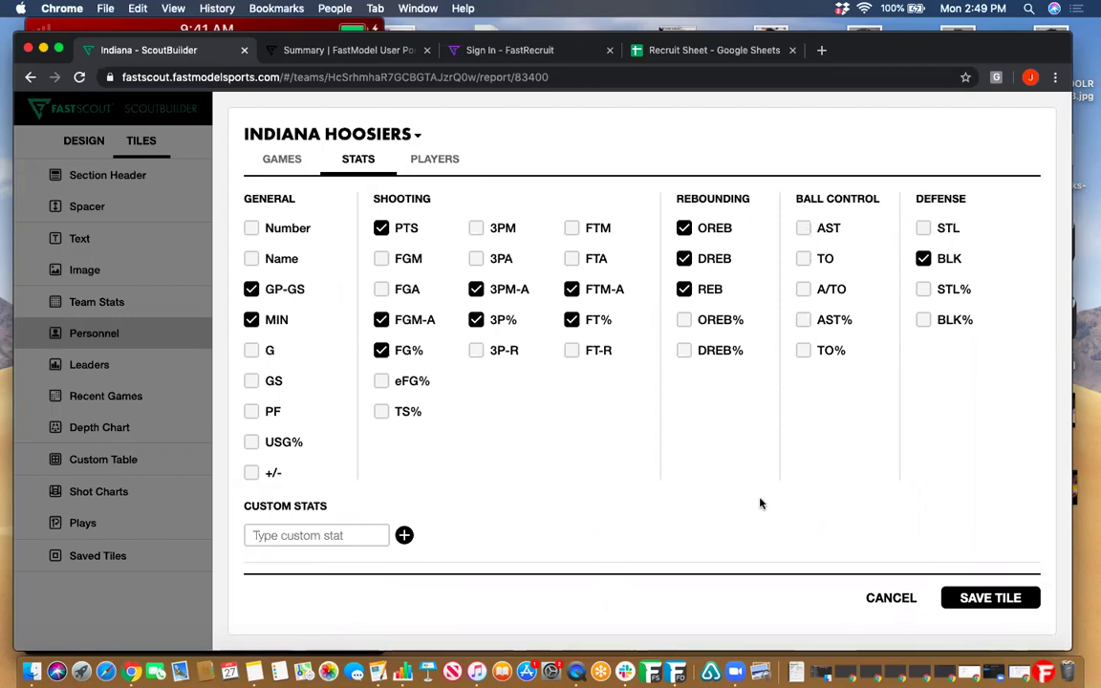
{"action": "left_click", "coordinate": [476, 288]}
{"action": "scroll", "coordinate": [609, 462], "scroll_direction": "down", "scroll_amount": 5}
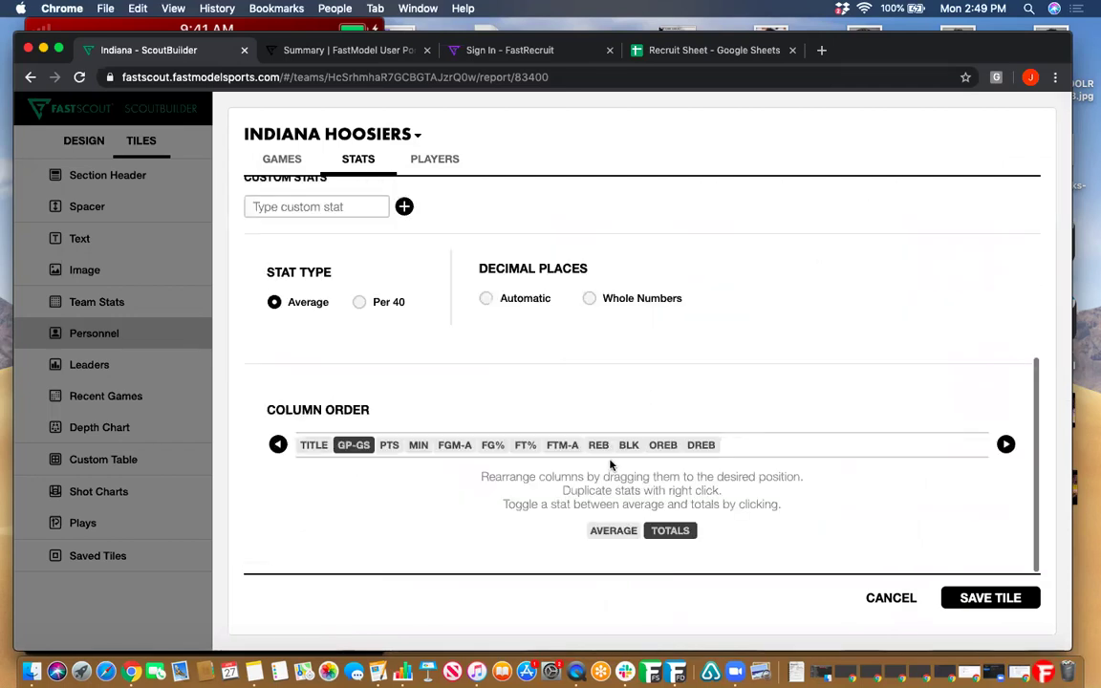
Step: Move the OREB and DREB columns ahead of REB, save the tiles and finish editing the report
{"action": "left_click_drag", "start_coordinate": [666, 451], "coordinate": [602, 449]}
{"action": "left_click_drag", "start_coordinate": [705, 450], "coordinate": [640, 451]}
{"action": "left_click", "coordinate": [1001, 601]}
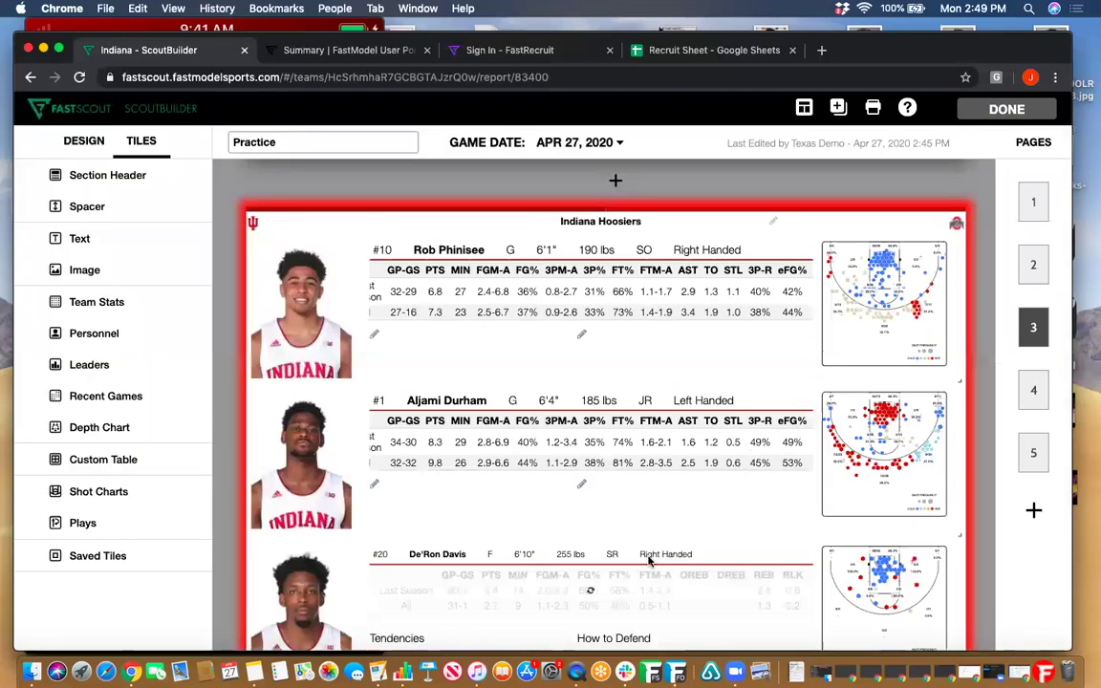
{"action": "mouse_move", "coordinate": [649, 564]}
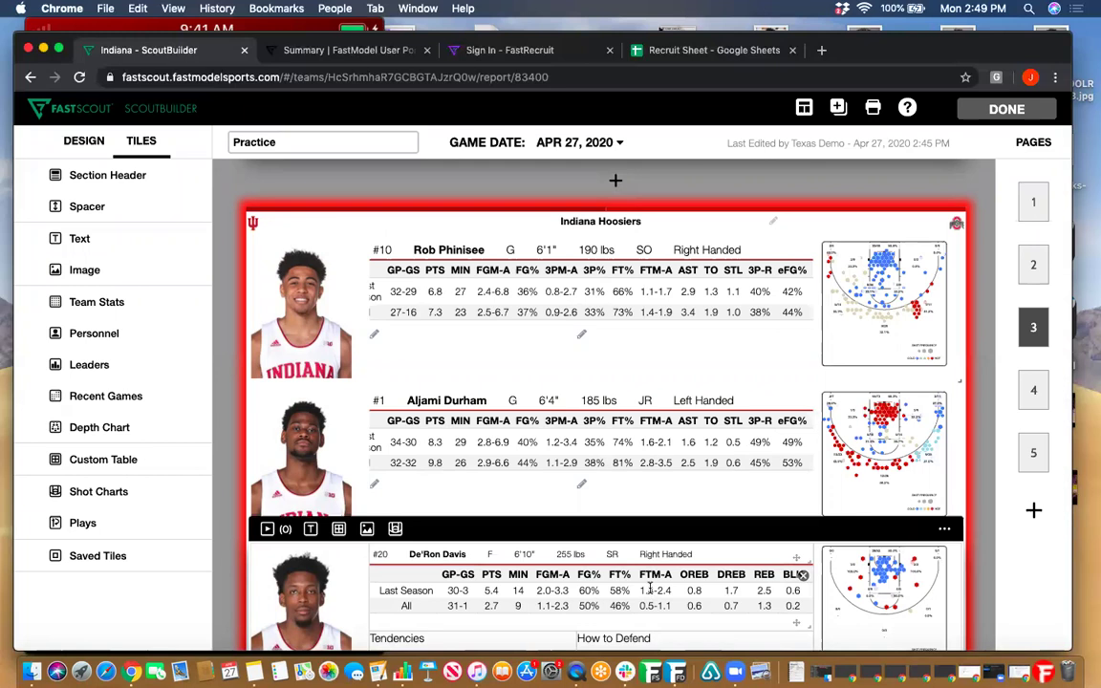
{"action": "left_click", "coordinate": [1021, 109]}
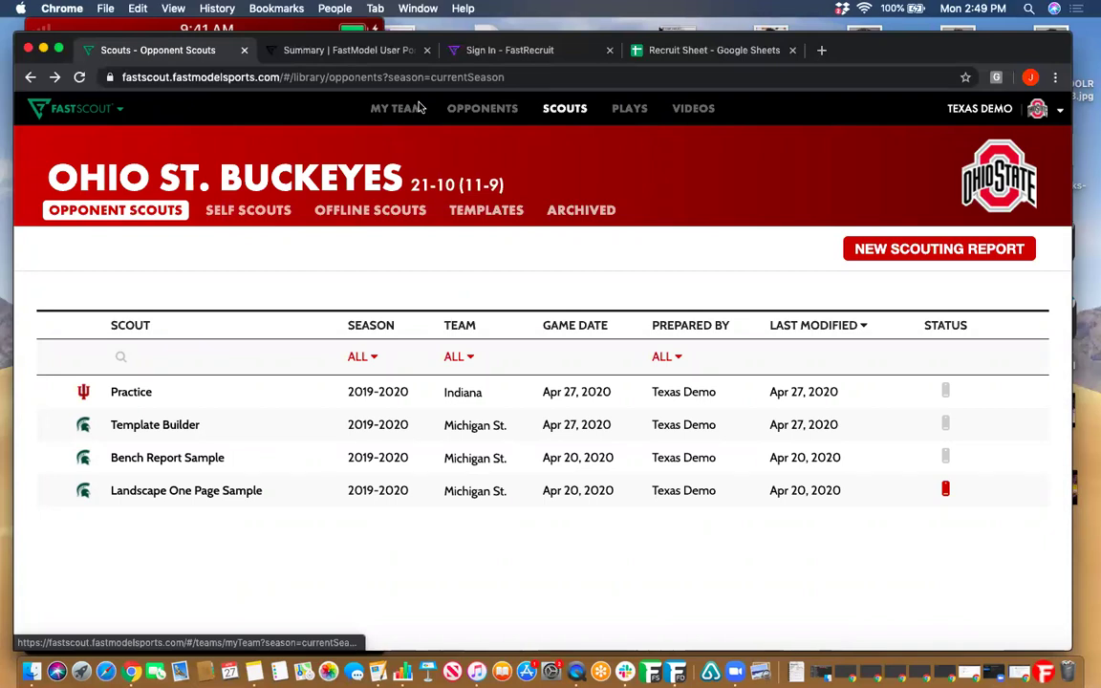
Step: Open the Bench Report Sample scout, look over its personnel, playcalls and shooter tables, and close it
{"action": "left_click", "coordinate": [145, 460]}
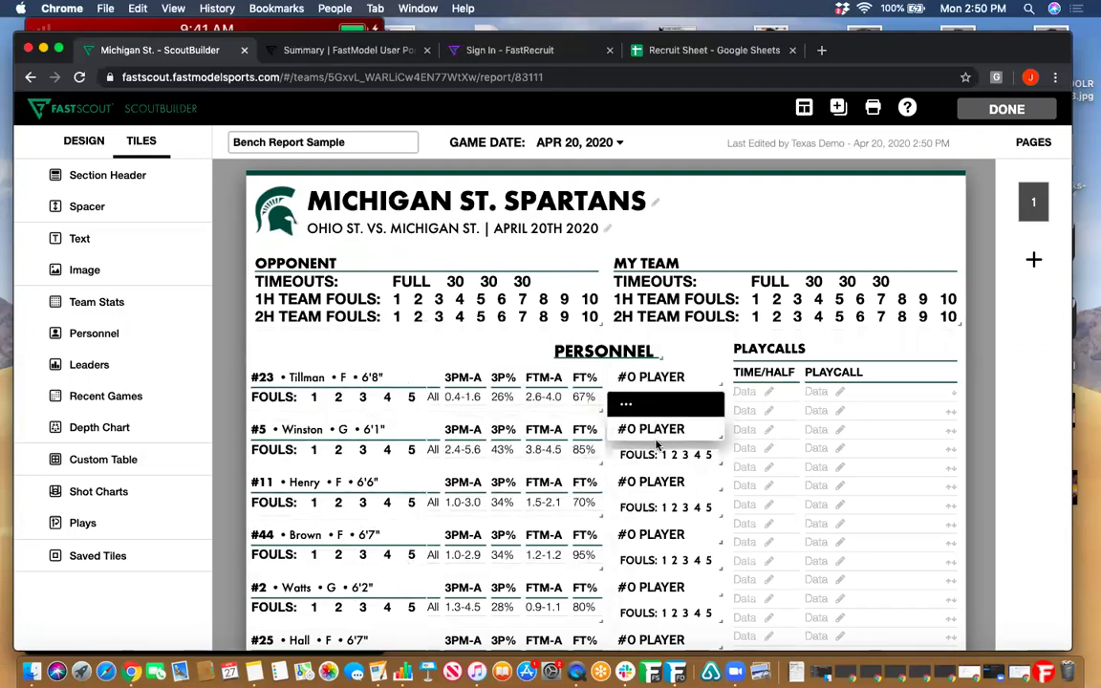
{"action": "scroll", "coordinate": [917, 449], "scroll_direction": "down", "scroll_amount": 3}
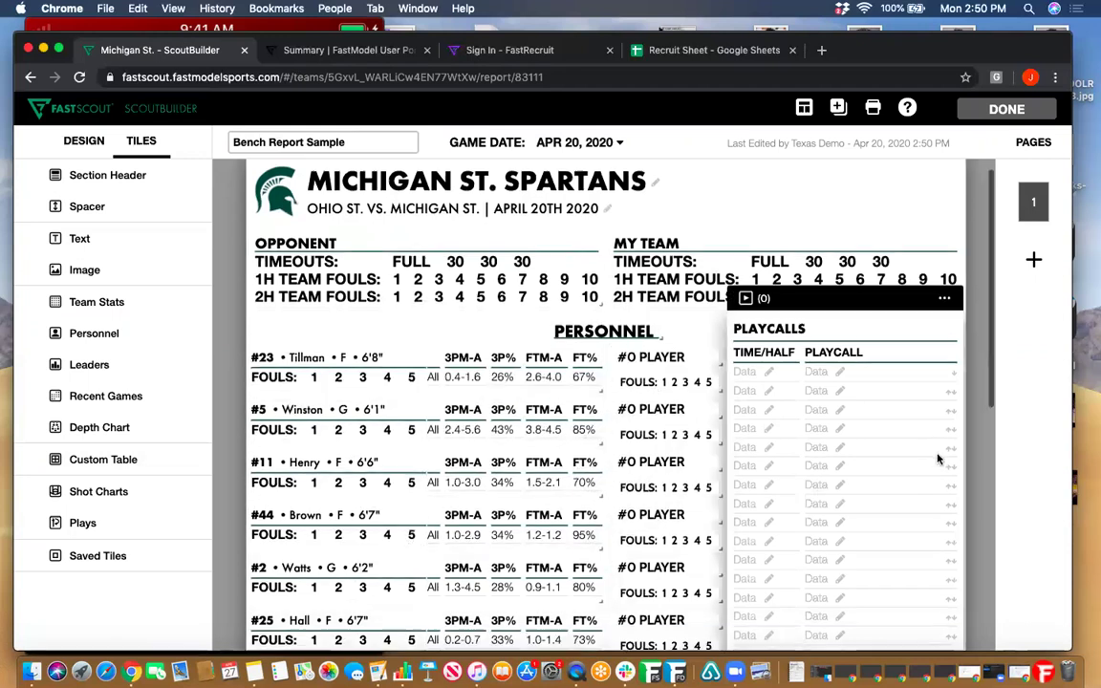
{"action": "scroll", "coordinate": [938, 460], "scroll_direction": "down", "scroll_amount": 10}
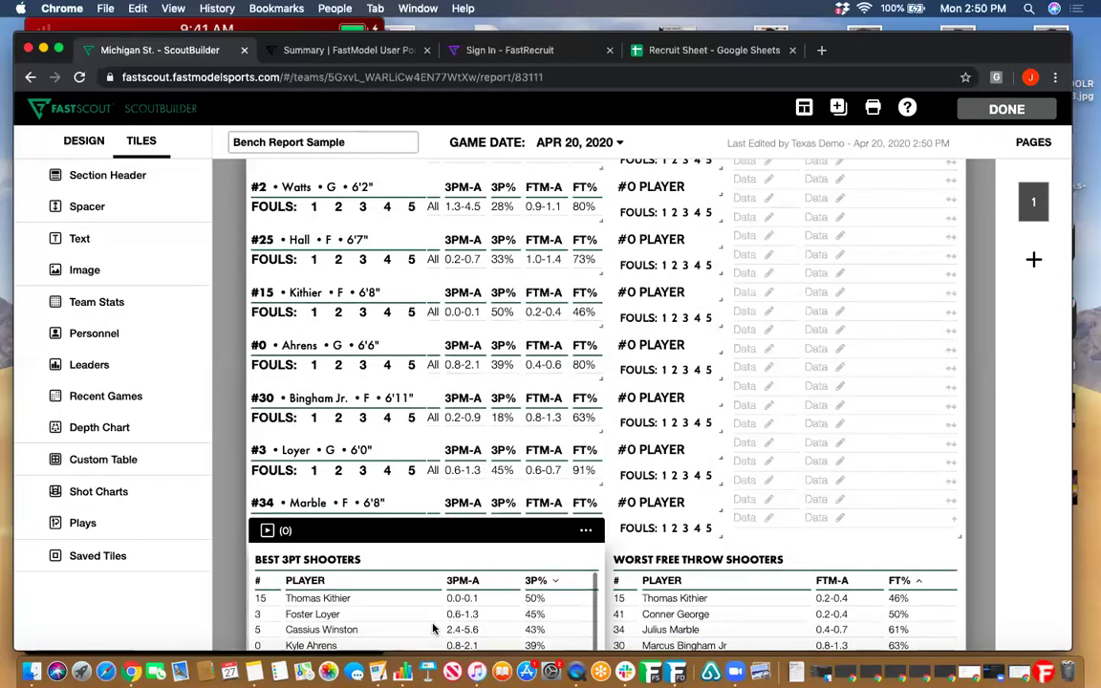
{"action": "left_click", "coordinate": [993, 108]}
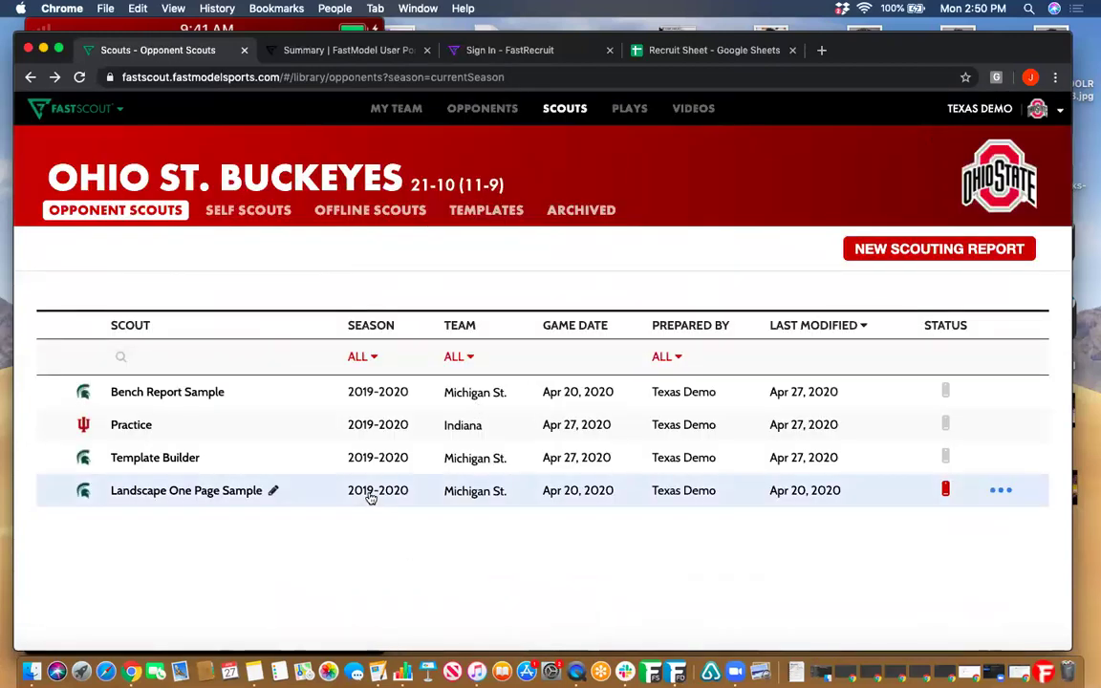
Step: Open the Landscape One Page Sample scout, review its one-page layout down to the starters and reserves, and close it
{"action": "left_click", "coordinate": [371, 497]}
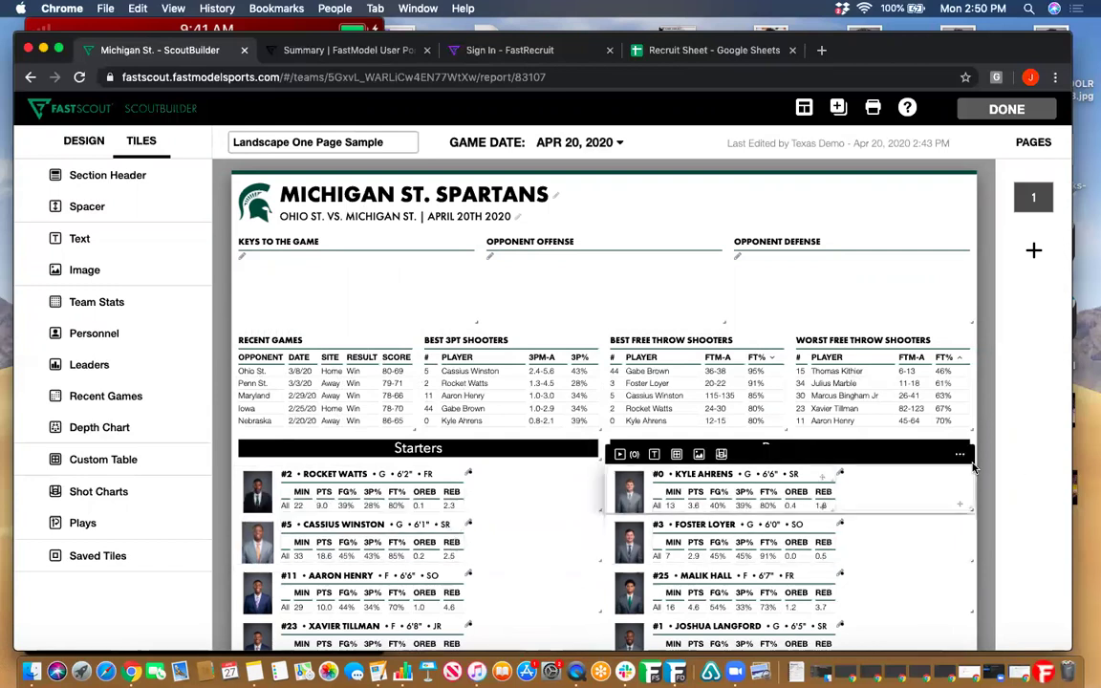
{"action": "scroll", "coordinate": [987, 475], "scroll_direction": "down", "scroll_amount": 3}
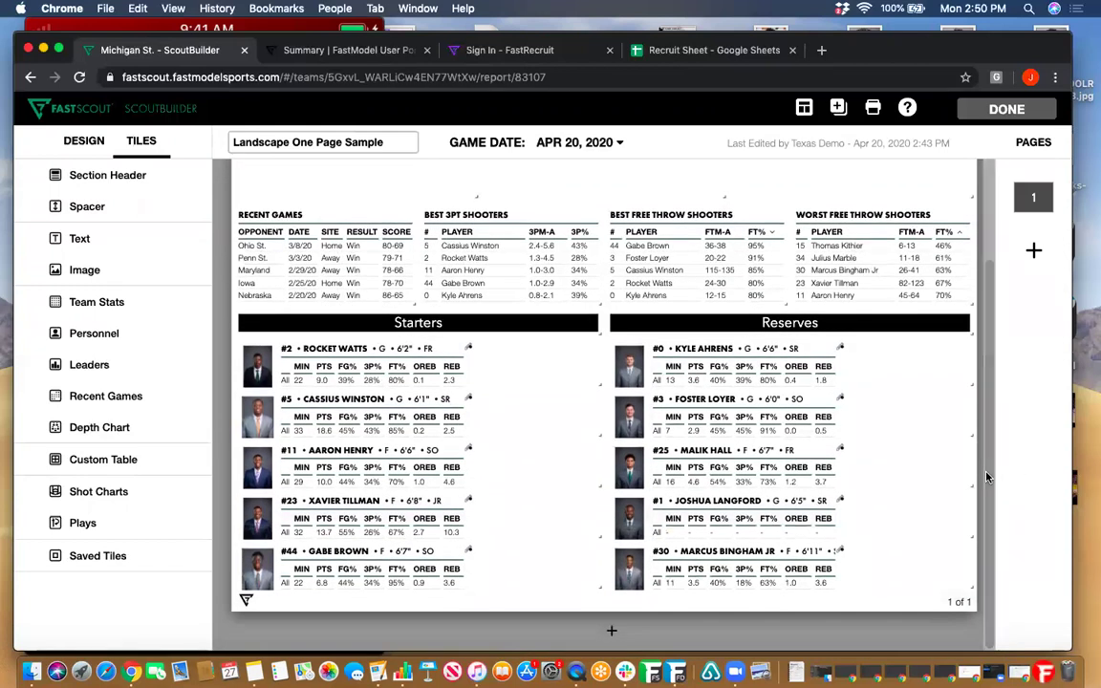
{"action": "left_click", "coordinate": [1008, 110]}
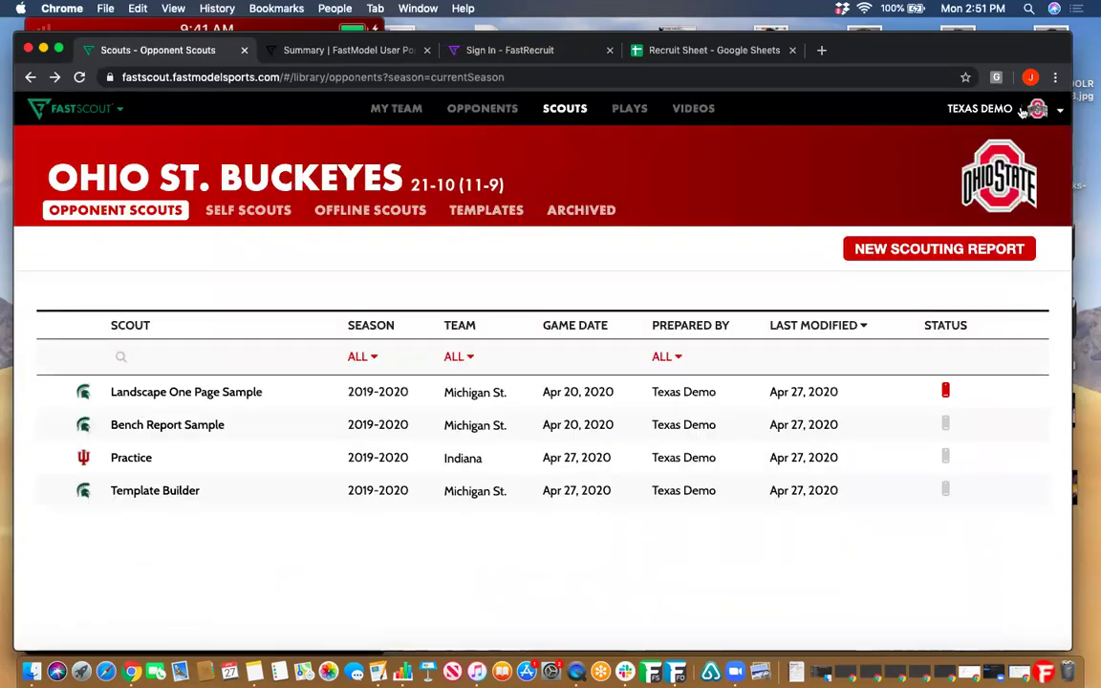